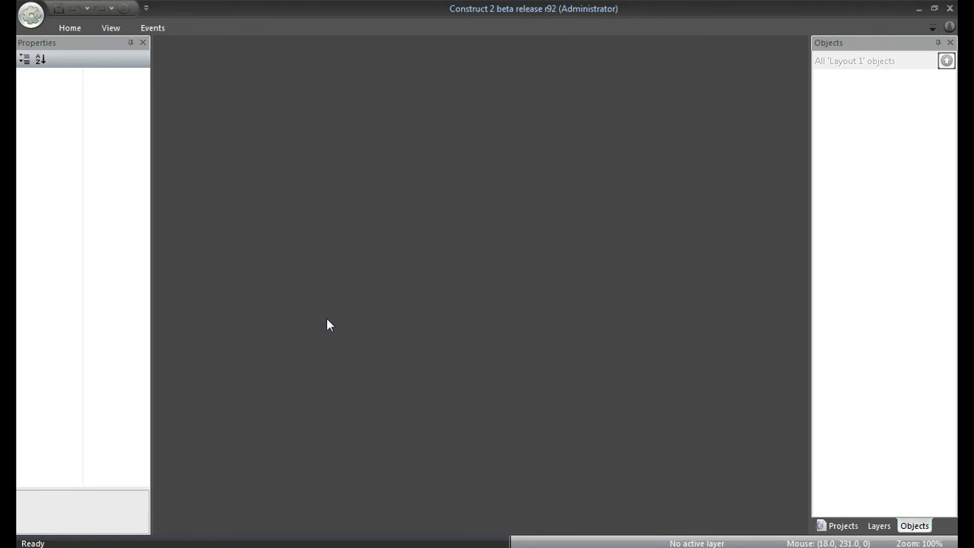
Create a blank new project from the application menu's New option
click(30, 15)
click(69, 60)
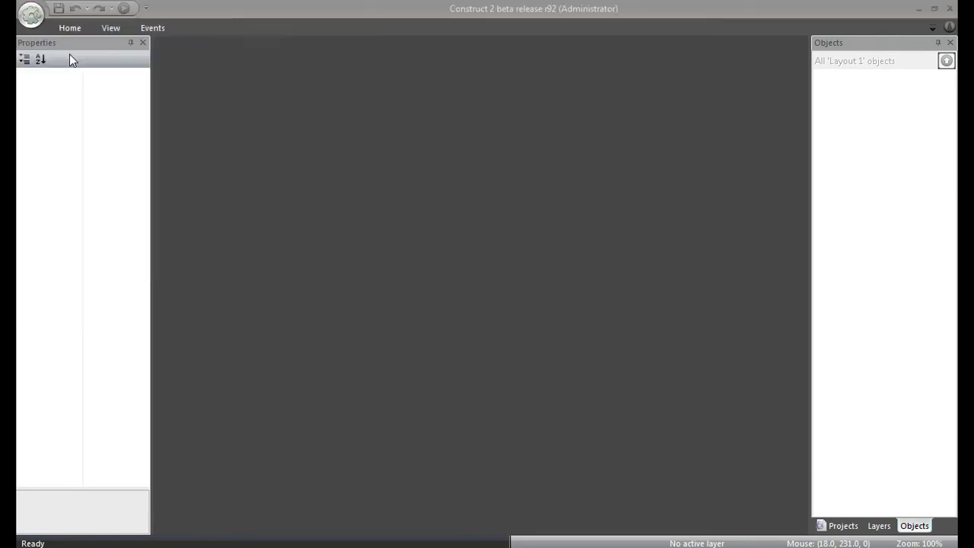
click(551, 256)
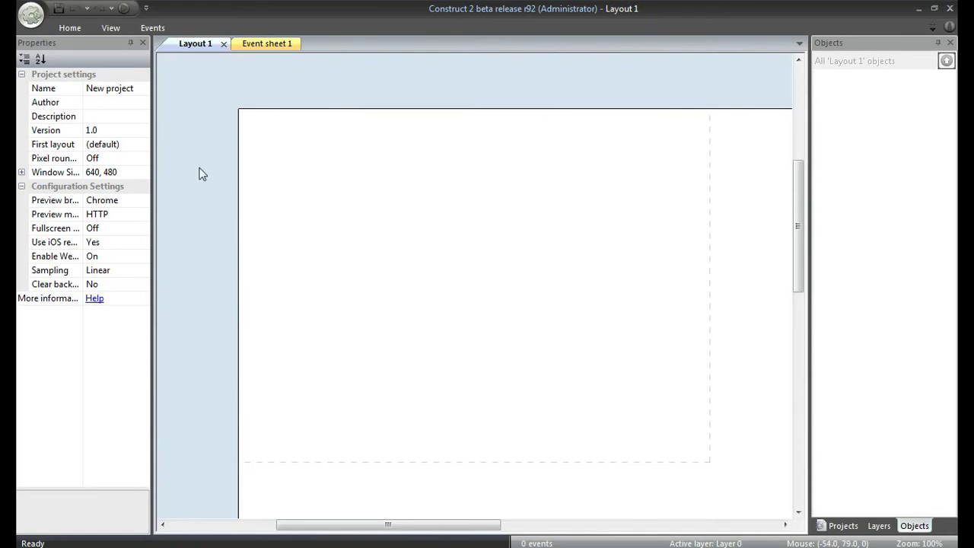
Set Layout 1's Layout Size to 704, 480
click(380, 183)
click(131, 145)
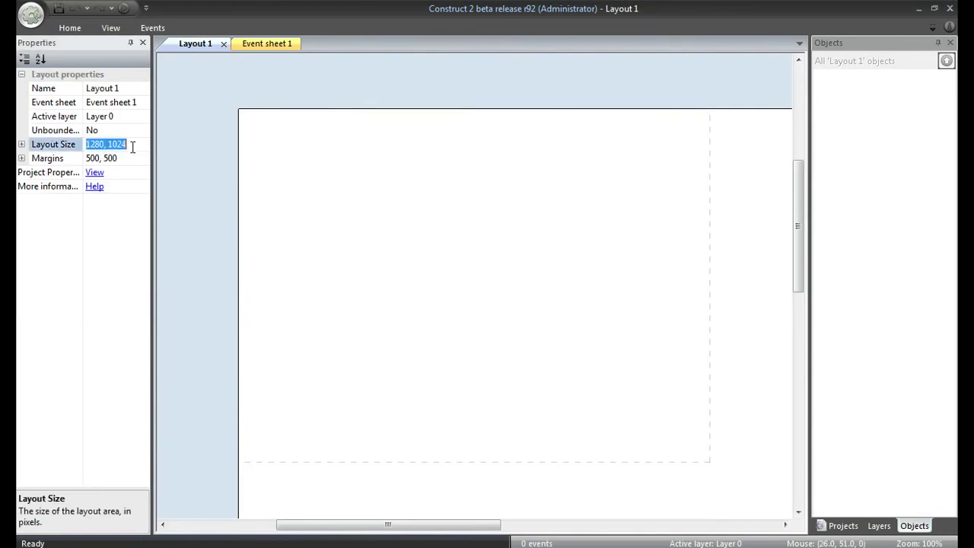
text(704, 480)
key(Return)
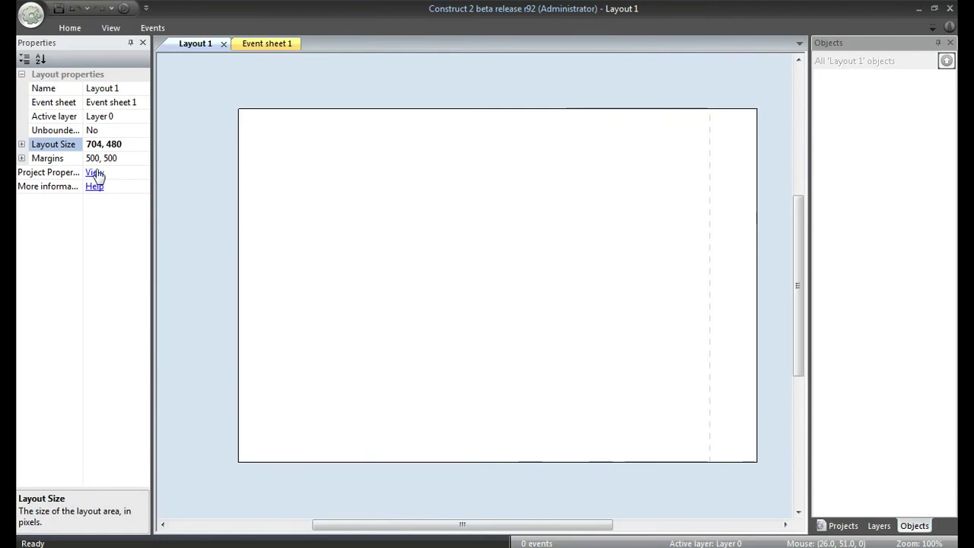
Set the project's Window Size to 704, 480
click(94, 173)
click(121, 172)
text(7)
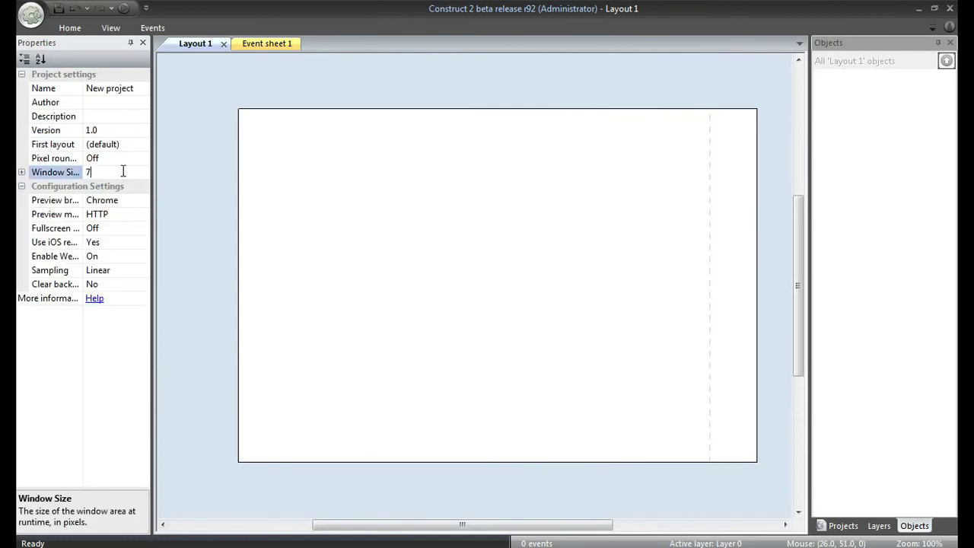
text(04, 480)
click(238, 70)
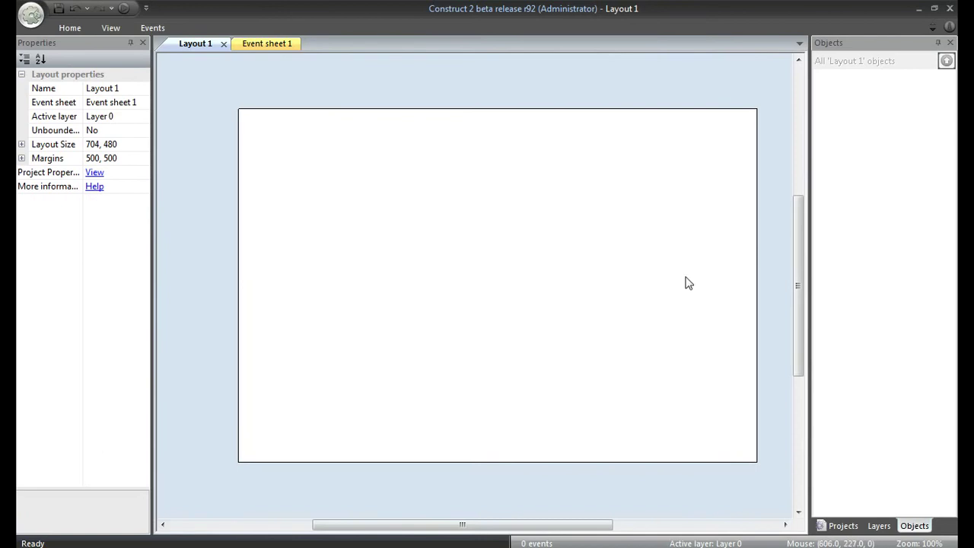
Add two new layers and rename Layer 0 to Background
click(879, 526)
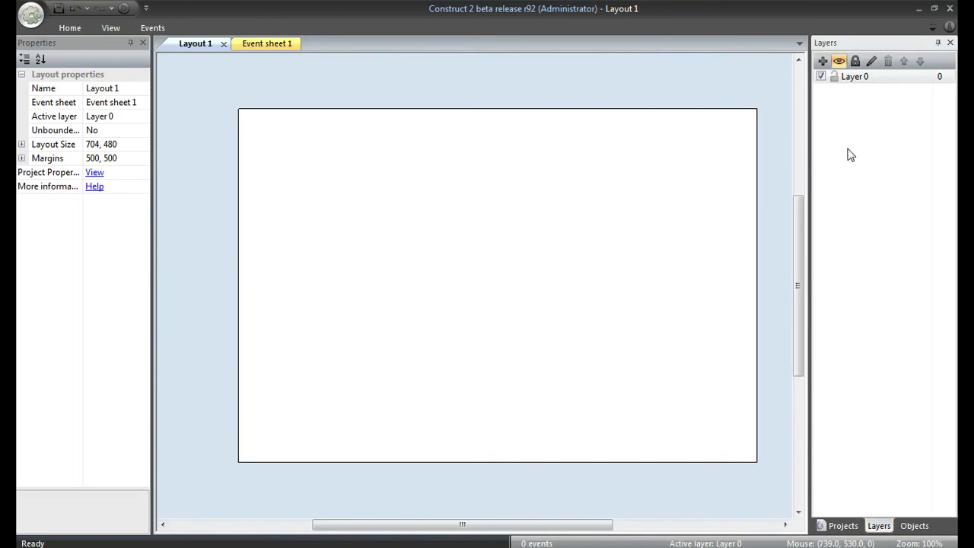
click(823, 61)
click(824, 61)
right_click(872, 105)
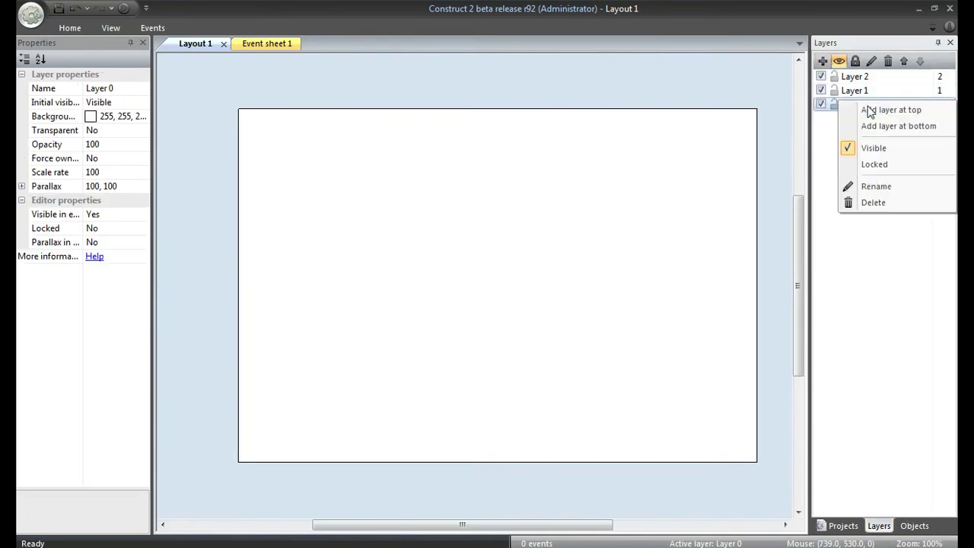
click(905, 188)
text(Backgro)
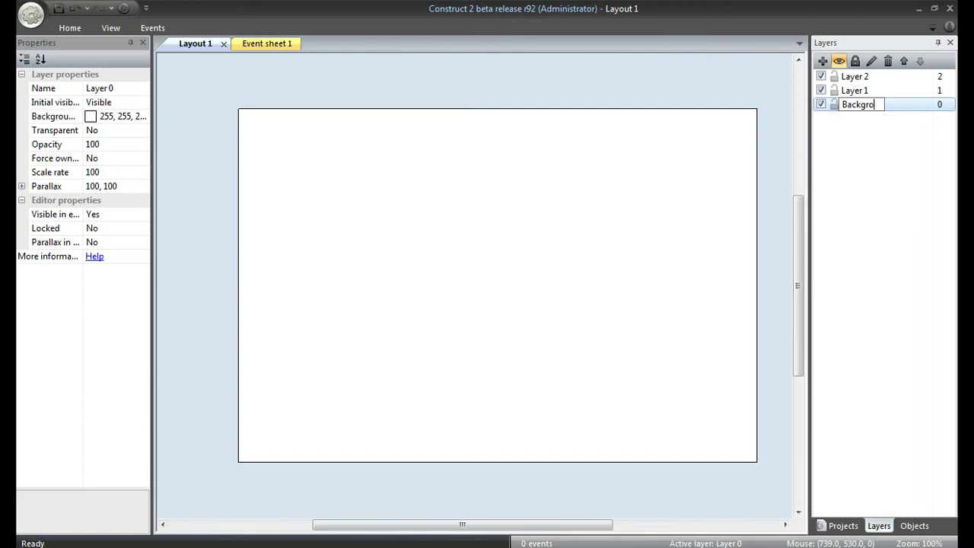
text(und)
key(Return)
Rename Layer 1 to Main and Layer 2 to GUI
right_click(839, 90)
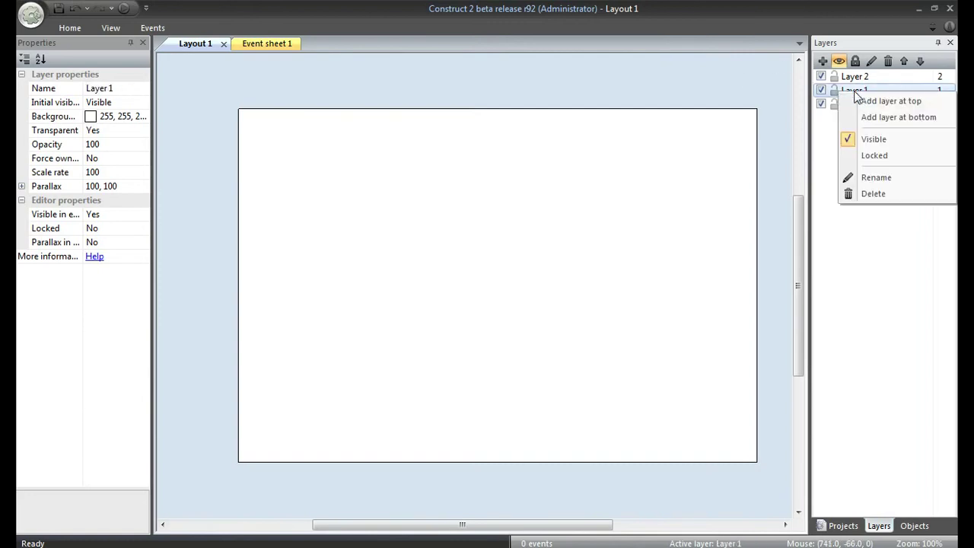
click(891, 177)
text(Main)
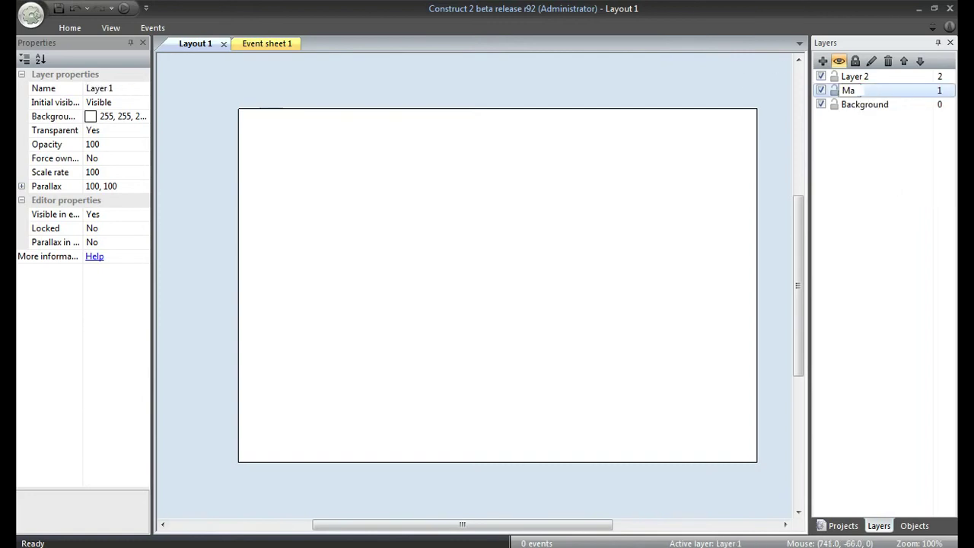
key(Return)
click(875, 77)
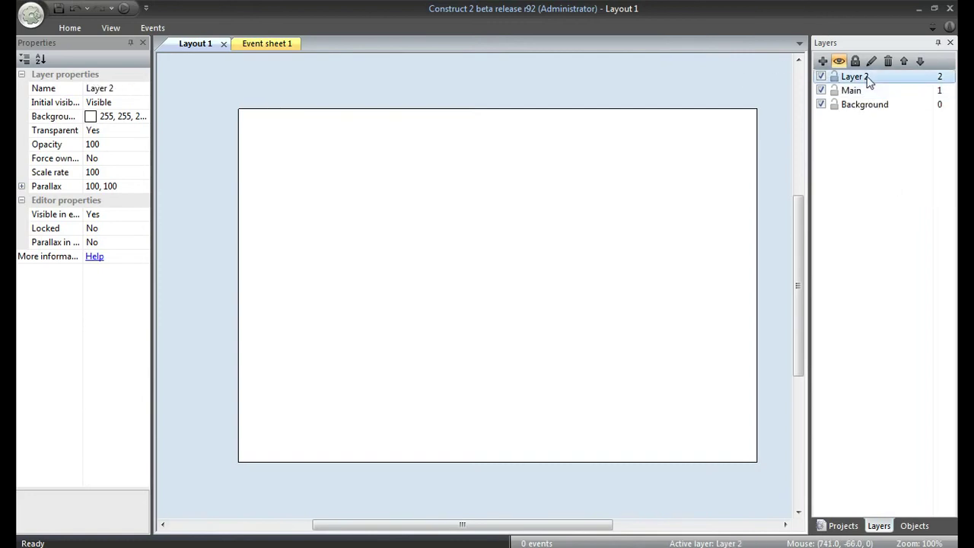
right_click(876, 78)
click(876, 162)
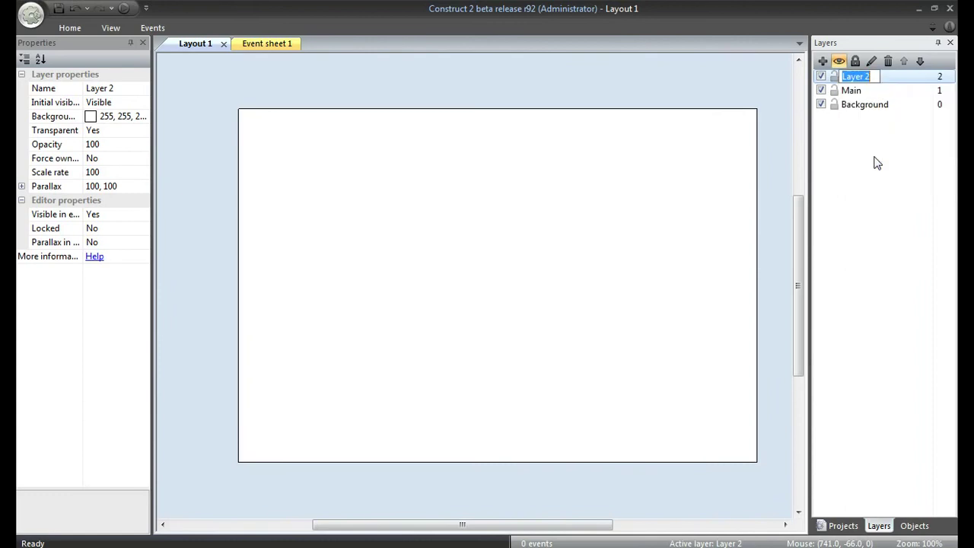
text(GUI)
key(Return)
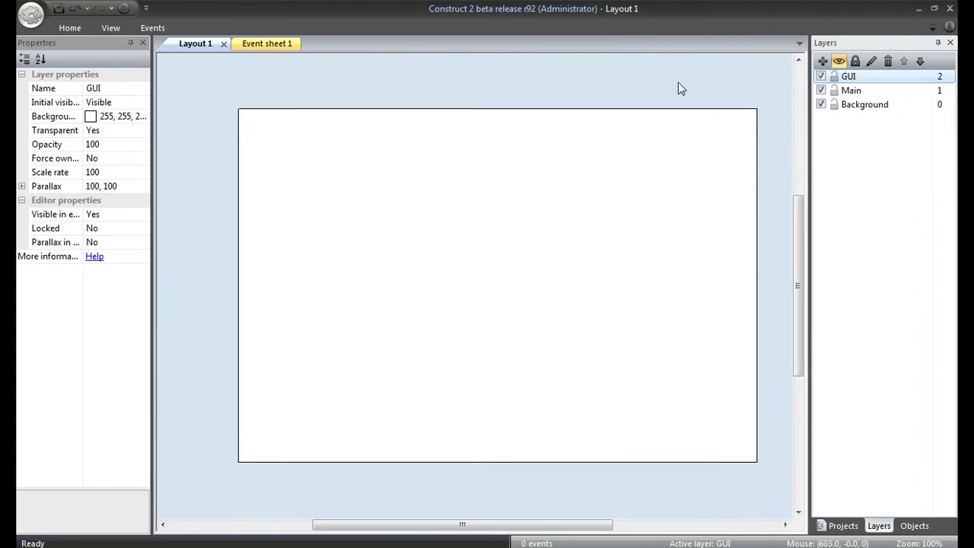
click(673, 82)
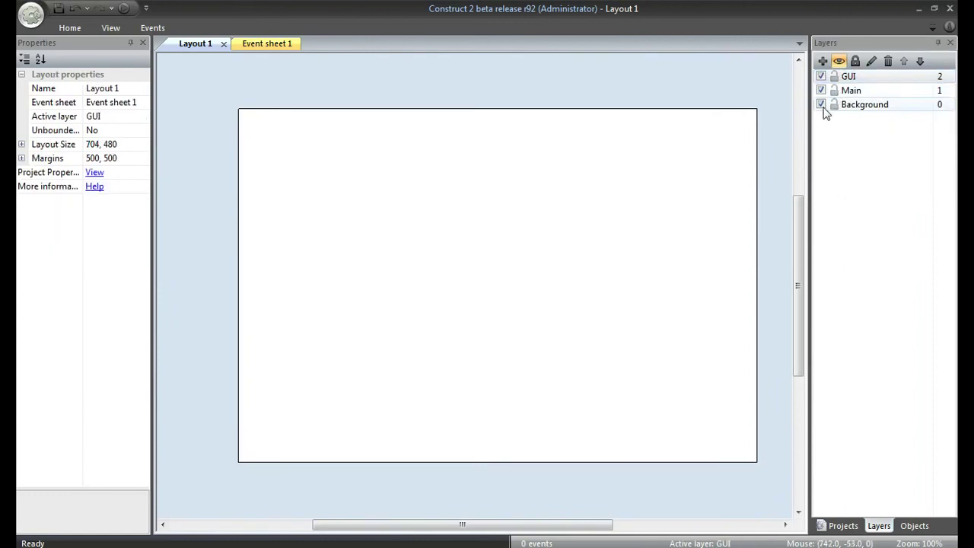
Insert a Tiled Background object textured with the dark tile image
right_click(363, 148)
click(391, 157)
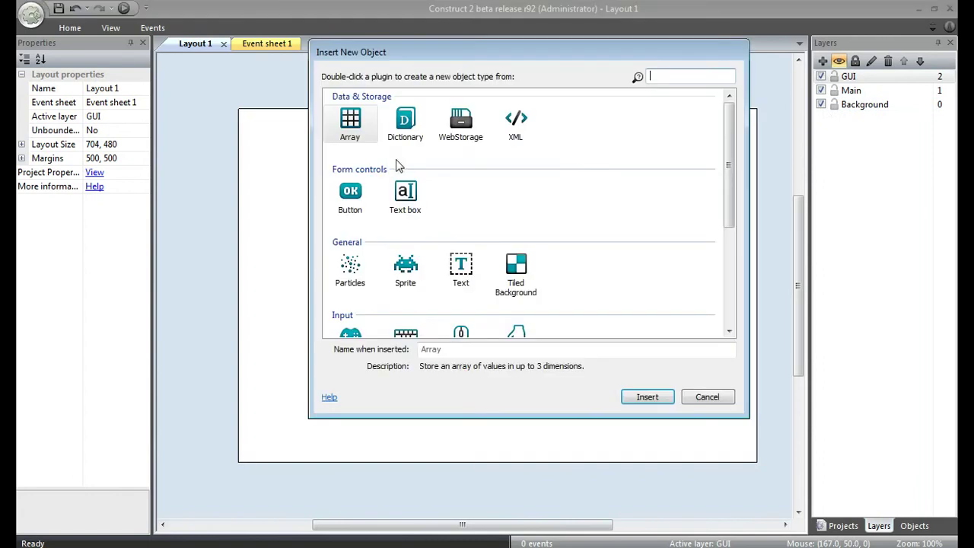
double_click(517, 280)
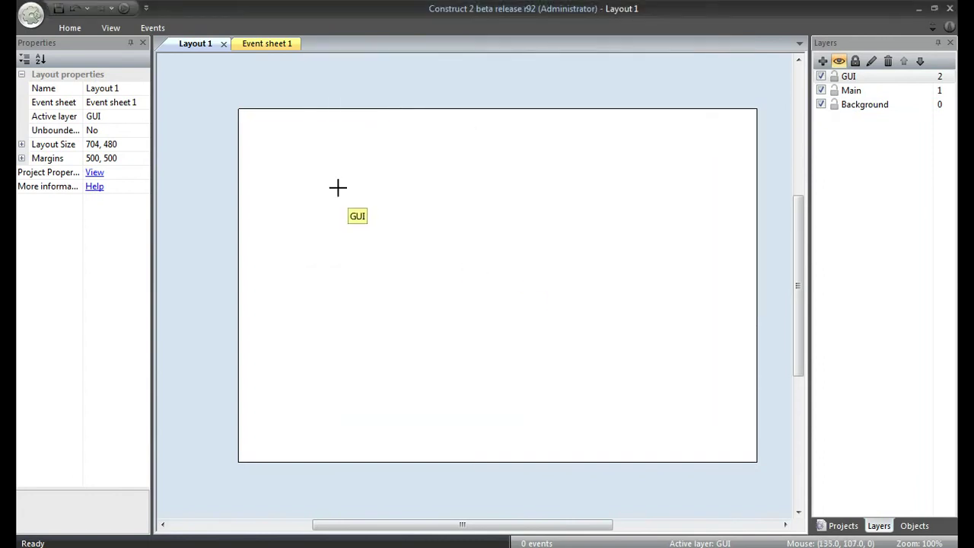
click(338, 188)
click(223, 87)
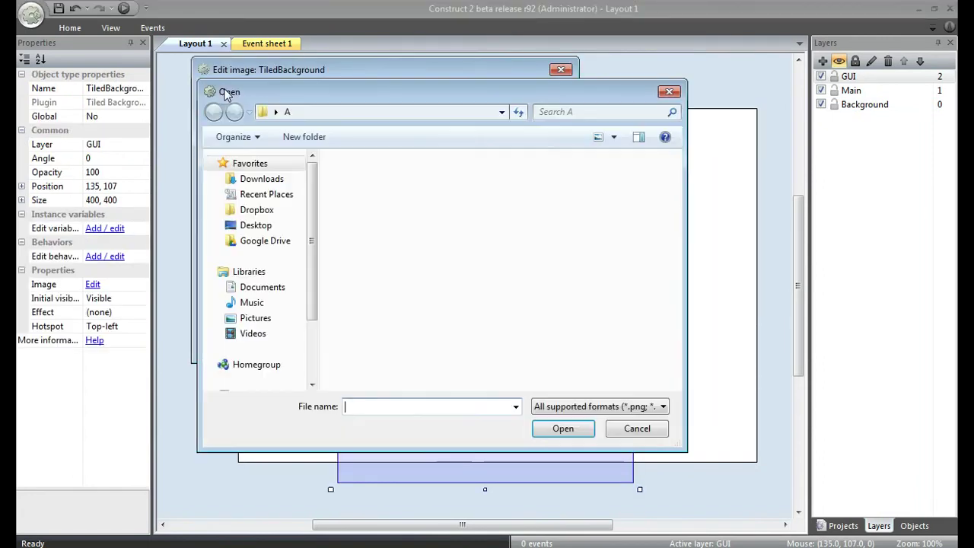
double_click(350, 171)
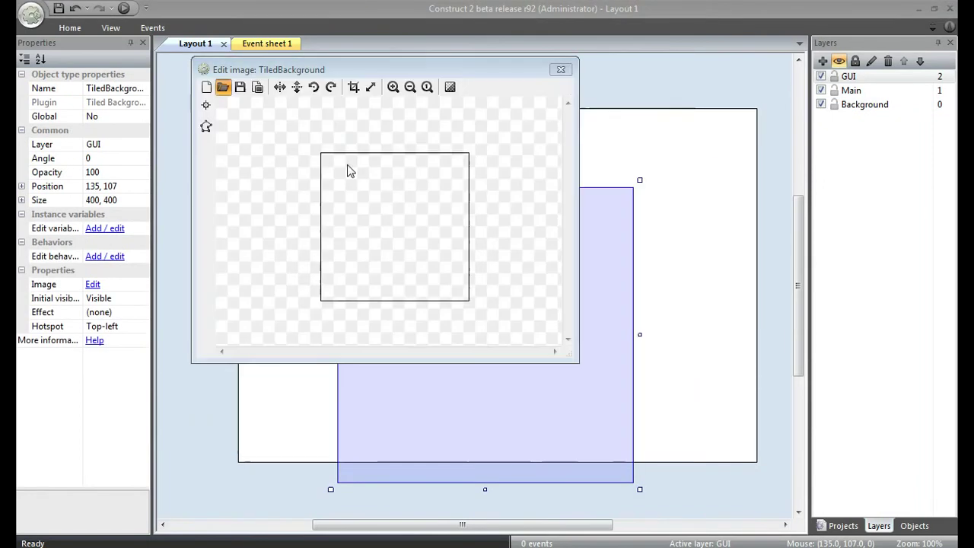
click(561, 69)
Place the tiled background at 0, 0 with size 704, 480 on the Background layer
click(139, 186)
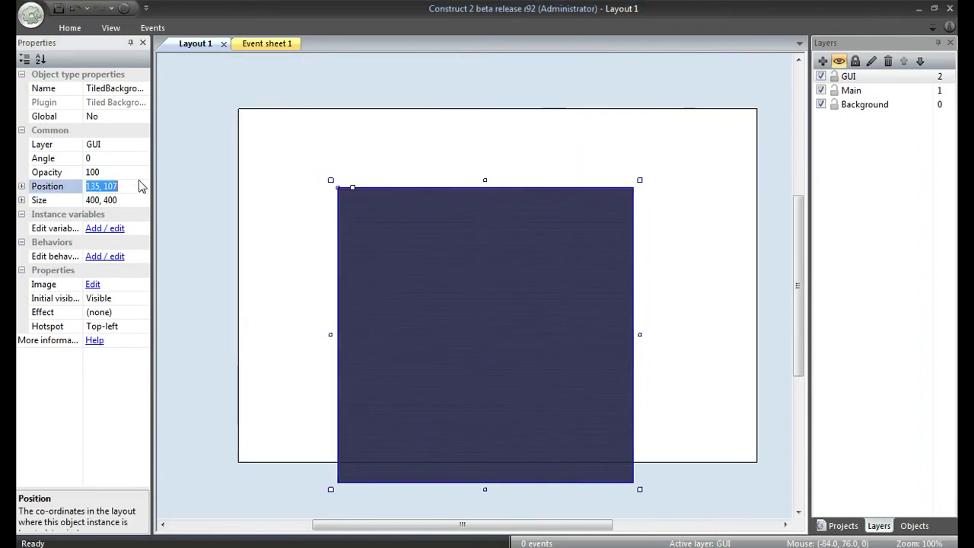
text(0, 0)
key(Return)
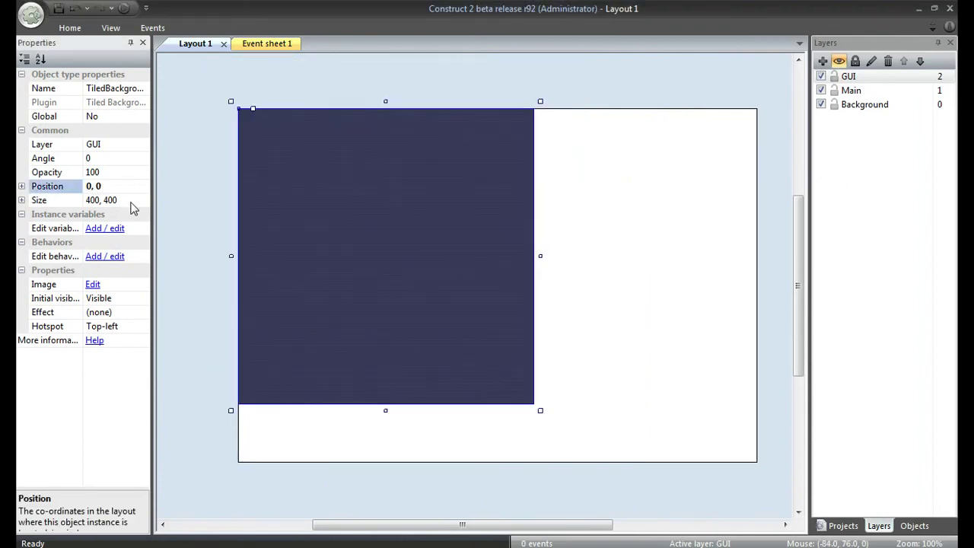
click(131, 200)
text(704, )
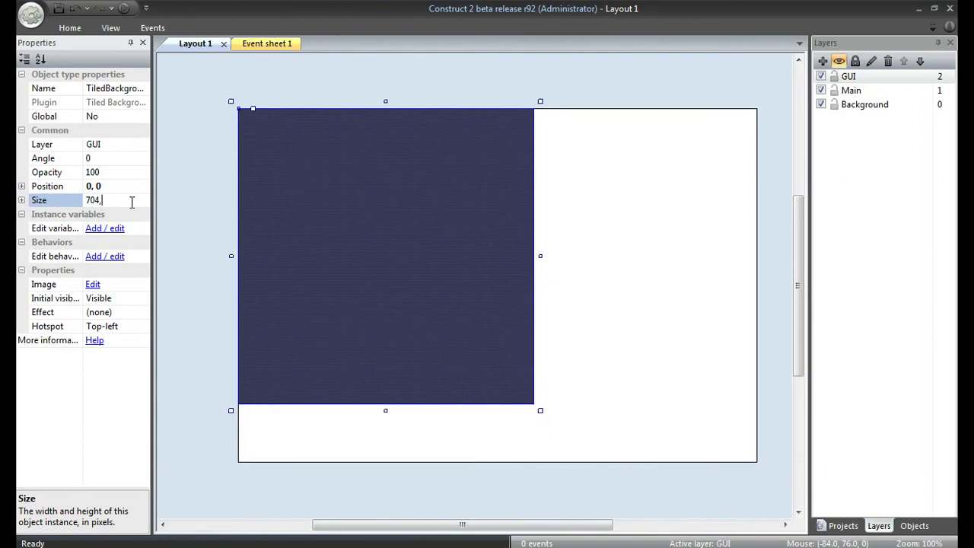
text(480)
key(Return)
click(143, 144)
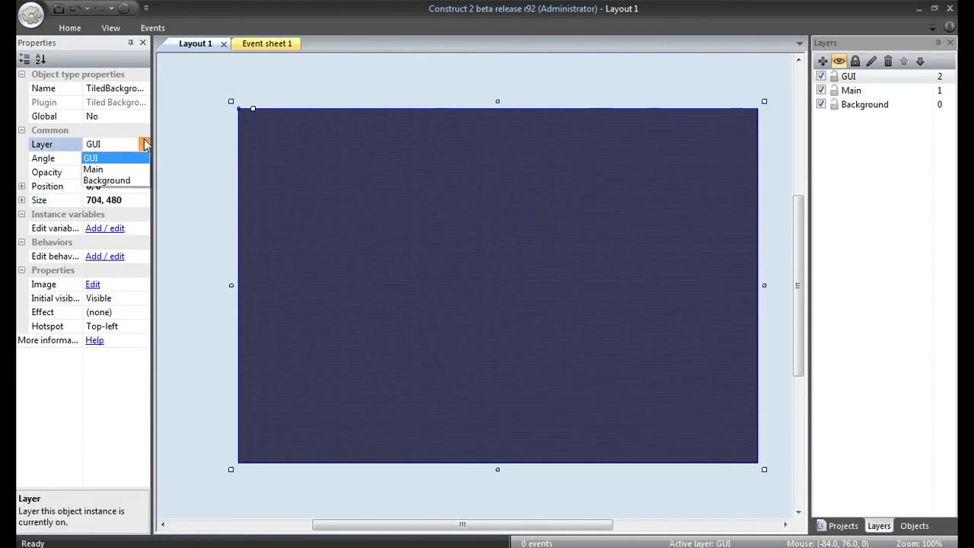
click(129, 181)
click(230, 89)
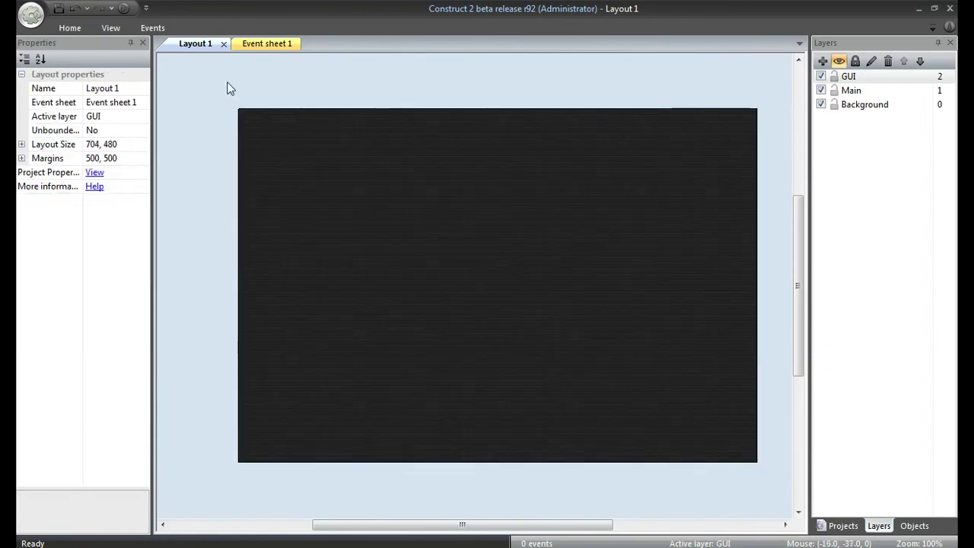
Lock the Background layer and make Main the active layer
click(580, 232)
click(843, 109)
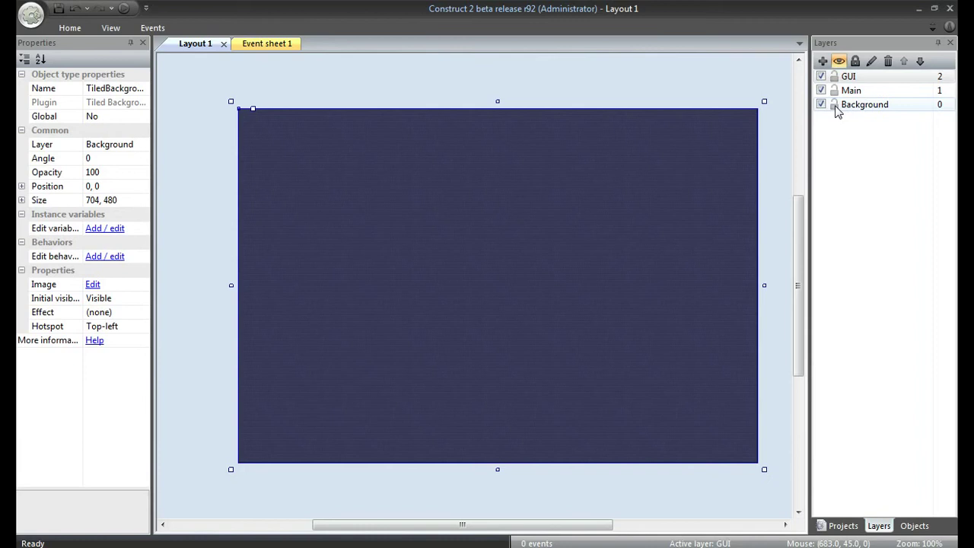
click(834, 105)
click(714, 85)
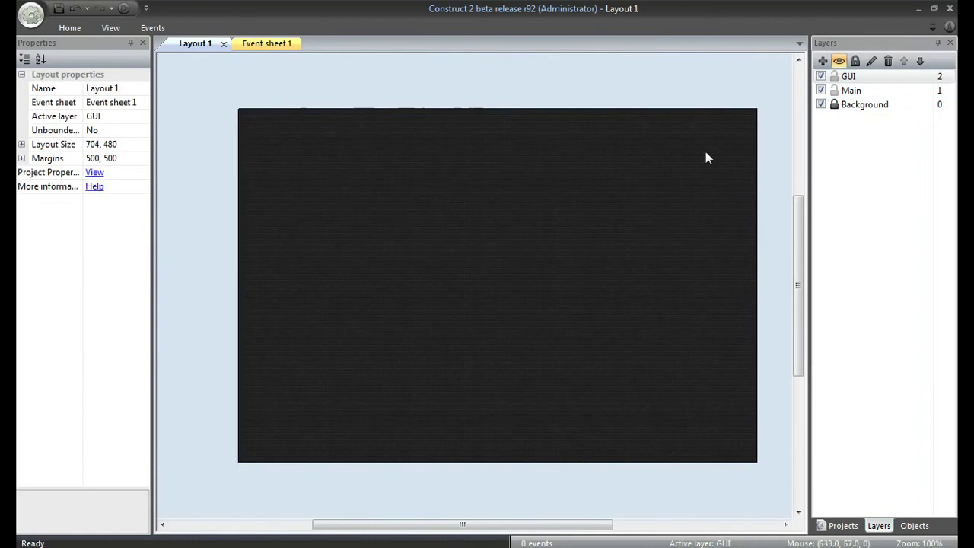
click(144, 117)
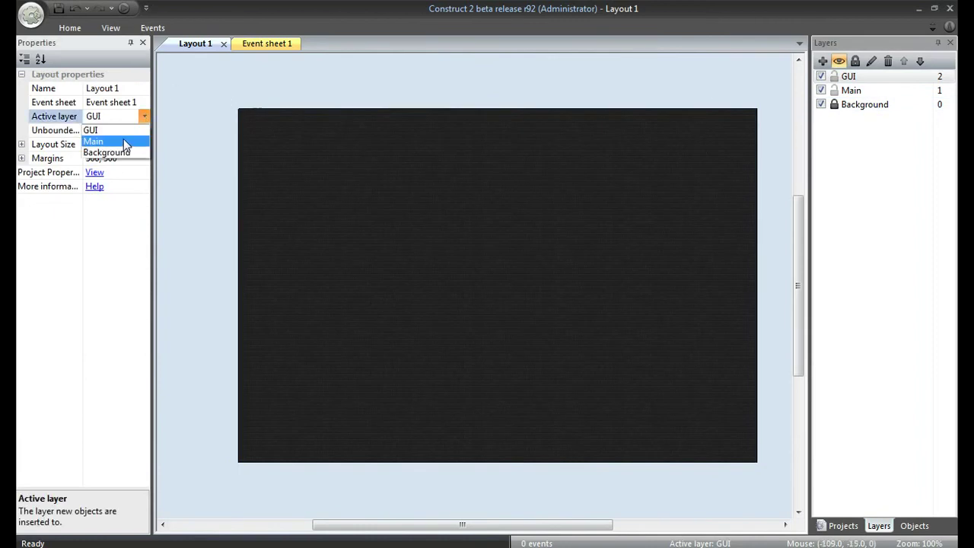
click(123, 142)
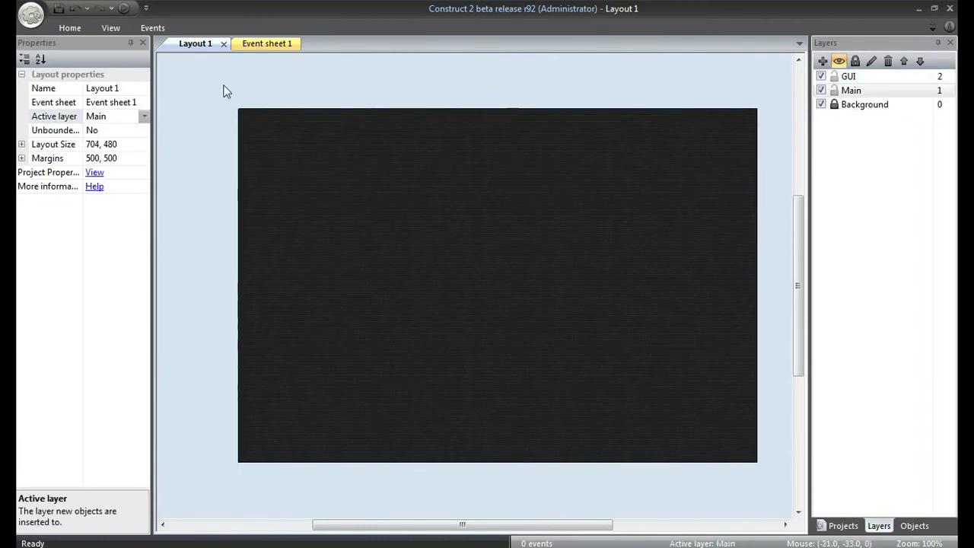
Insert a sprite using the plain grey ball image
right_click(306, 152)
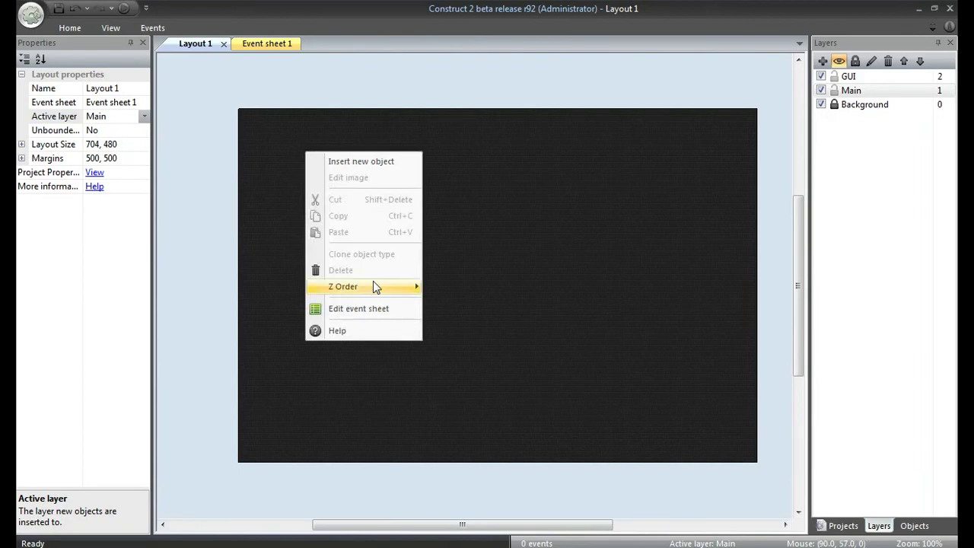
click(376, 167)
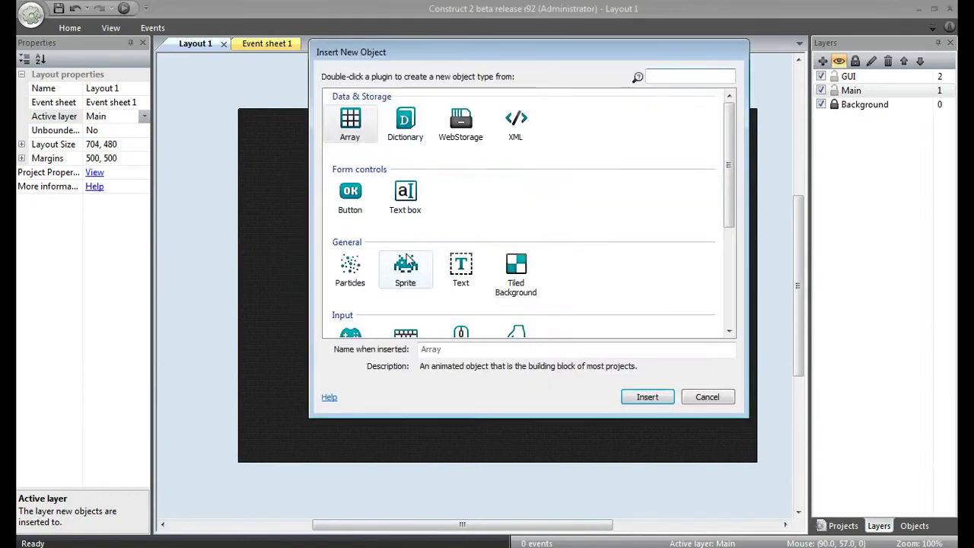
double_click(405, 266)
click(380, 220)
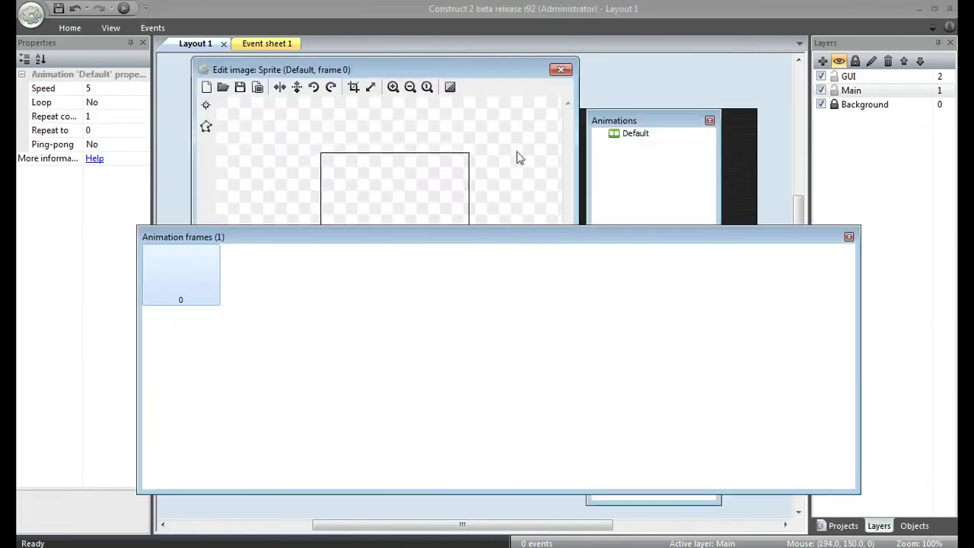
click(228, 89)
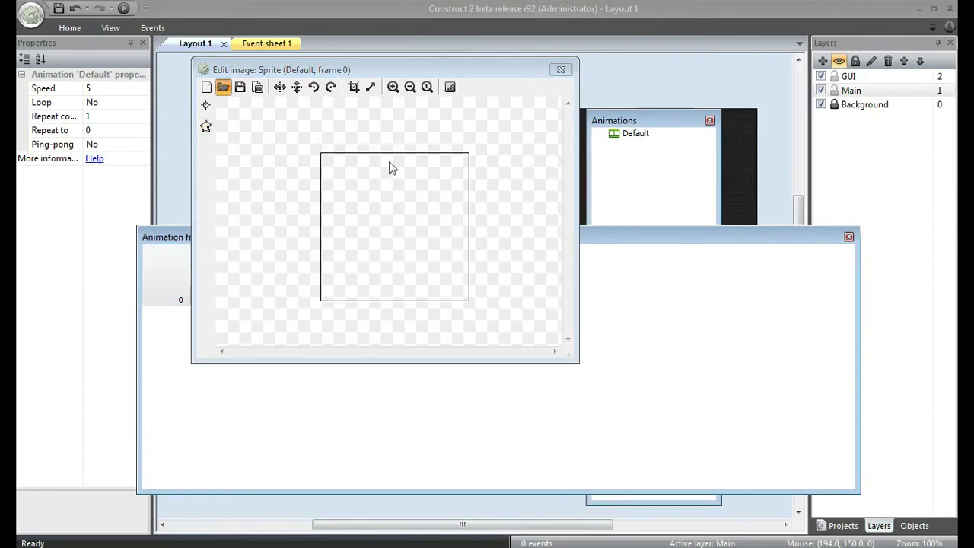
double_click(369, 301)
click(561, 70)
Insert a second sprite with paddle.png as its image
right_click(458, 177)
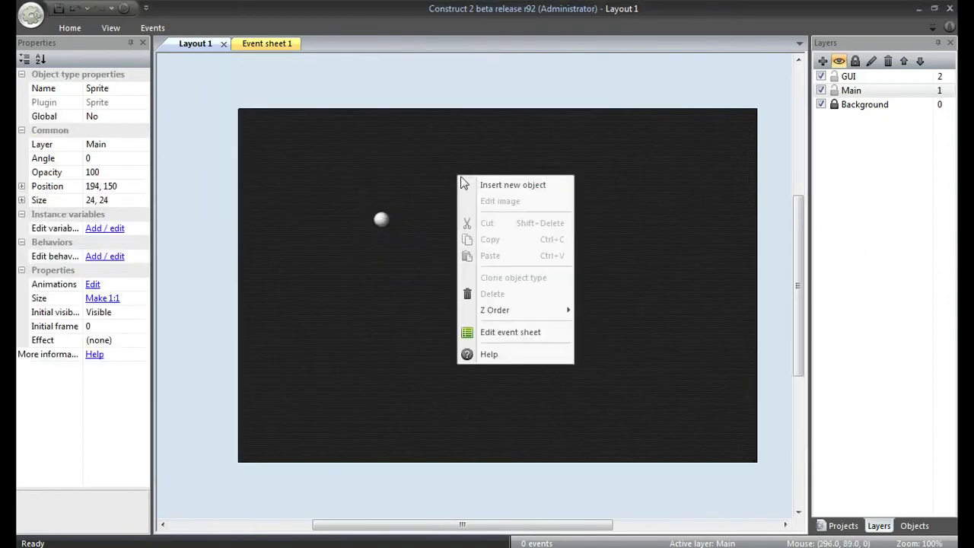
click(502, 185)
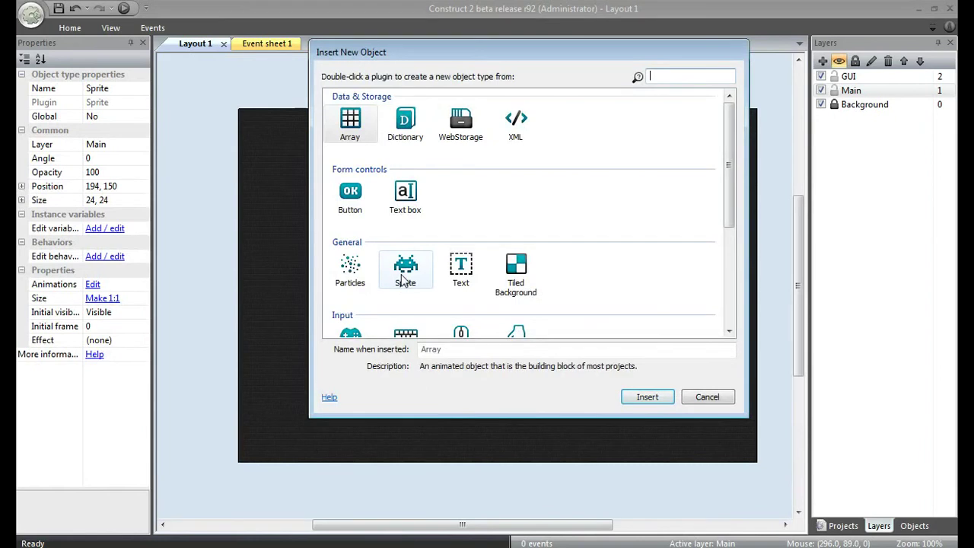
double_click(405, 280)
click(448, 270)
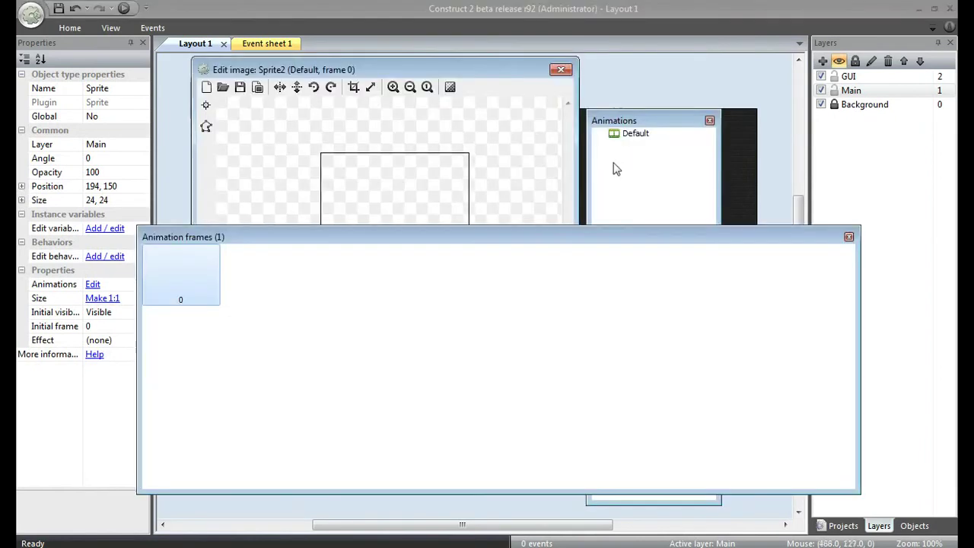
click(223, 87)
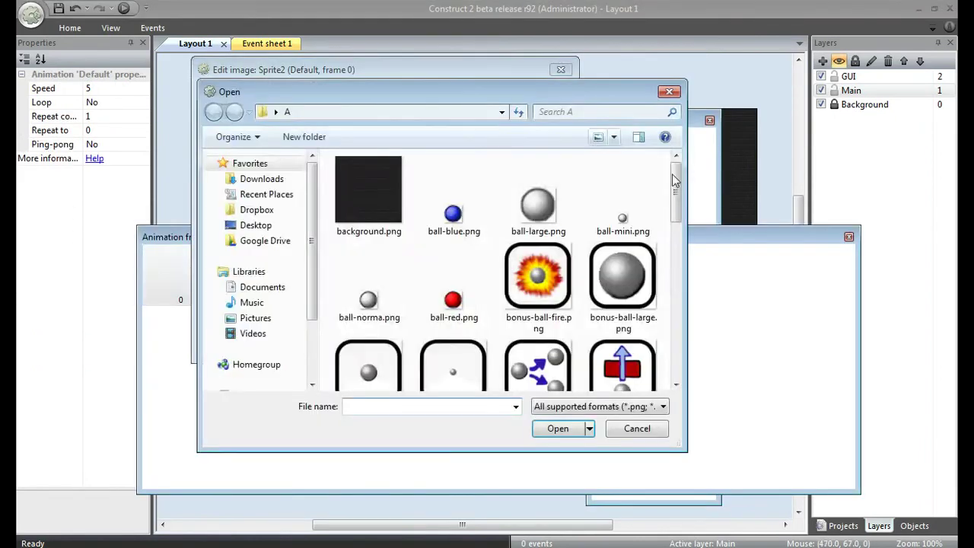
drag(673, 180, 674, 289)
double_click(528, 199)
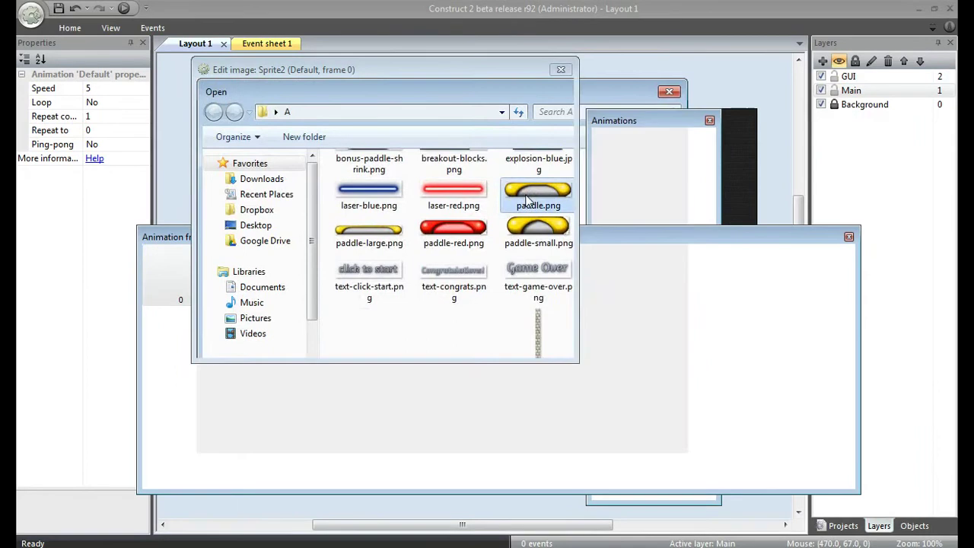
click(561, 69)
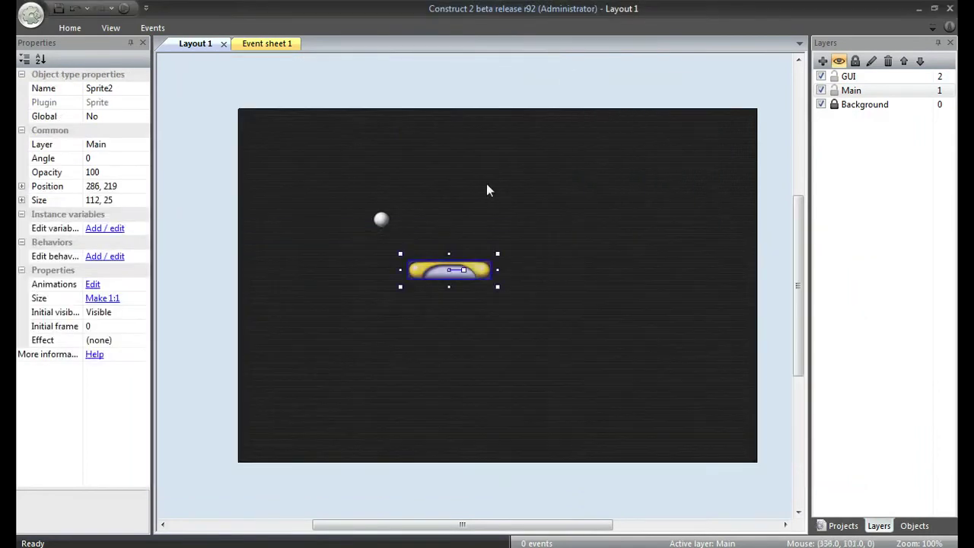
click(487, 175)
Insert a third sprite and load wall.png as its image
right_click(488, 176)
click(502, 187)
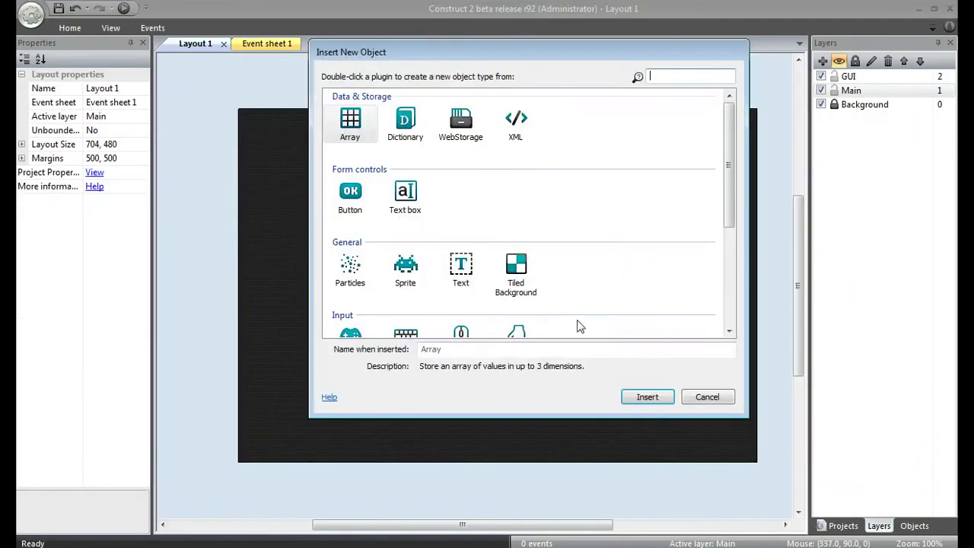
double_click(407, 268)
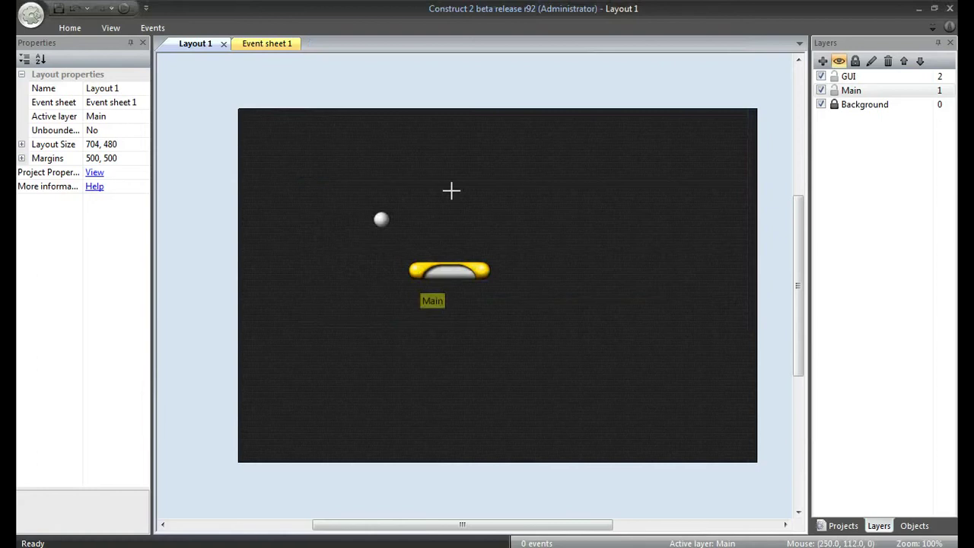
click(484, 219)
click(223, 87)
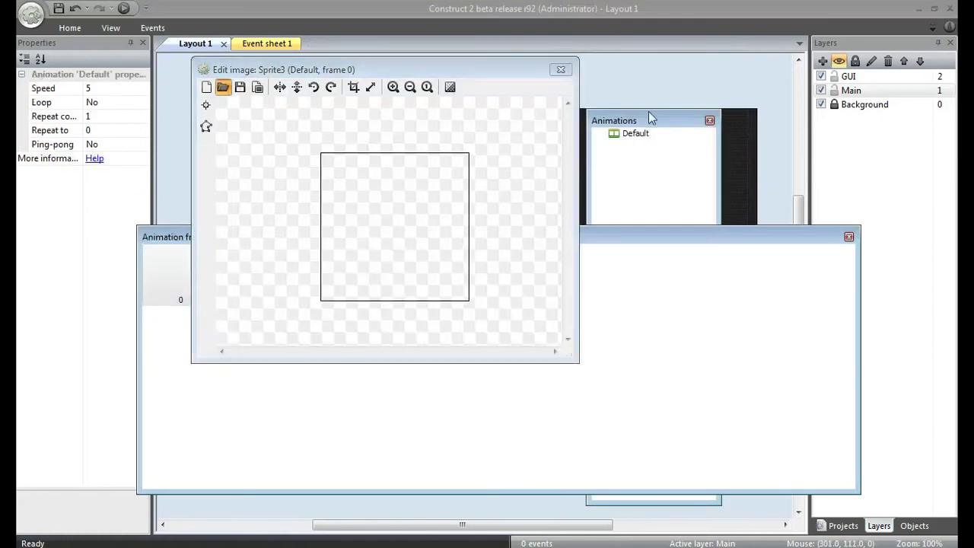
scroll(673, 290, down, 5)
scroll(673, 289, down, 3)
double_click(534, 348)
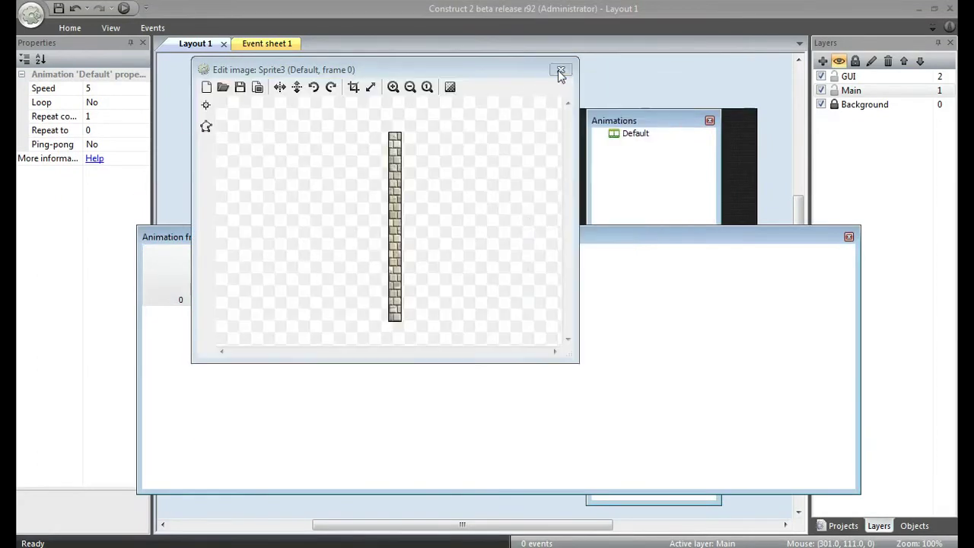
Insert a fourth sprite with breakout-blocks.png as its image
click(560, 69)
right_click(542, 173)
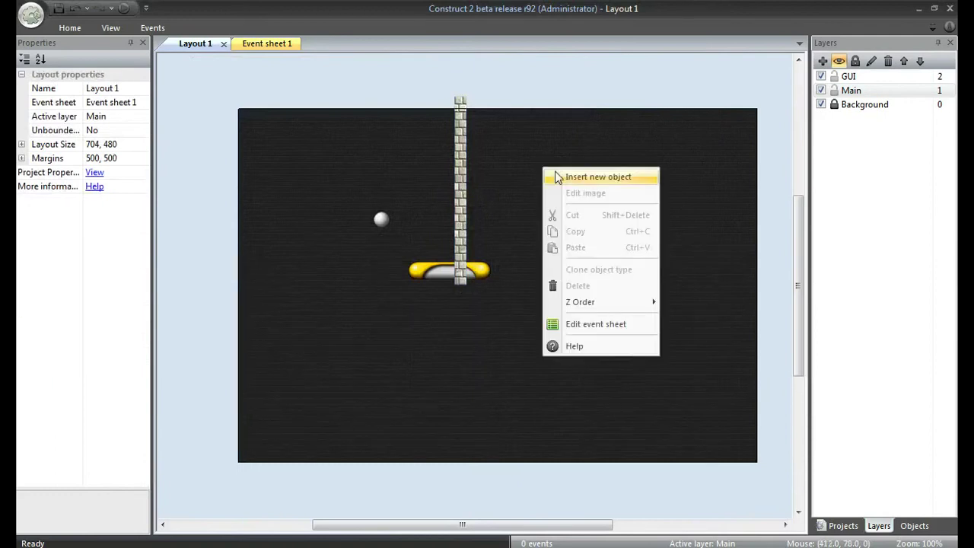
click(556, 176)
click(407, 268)
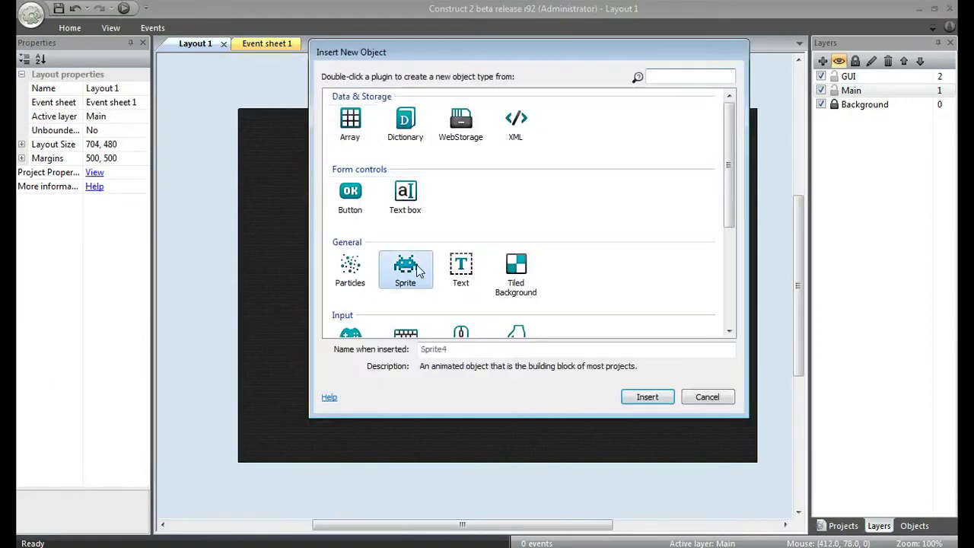
double_click(407, 268)
click(567, 186)
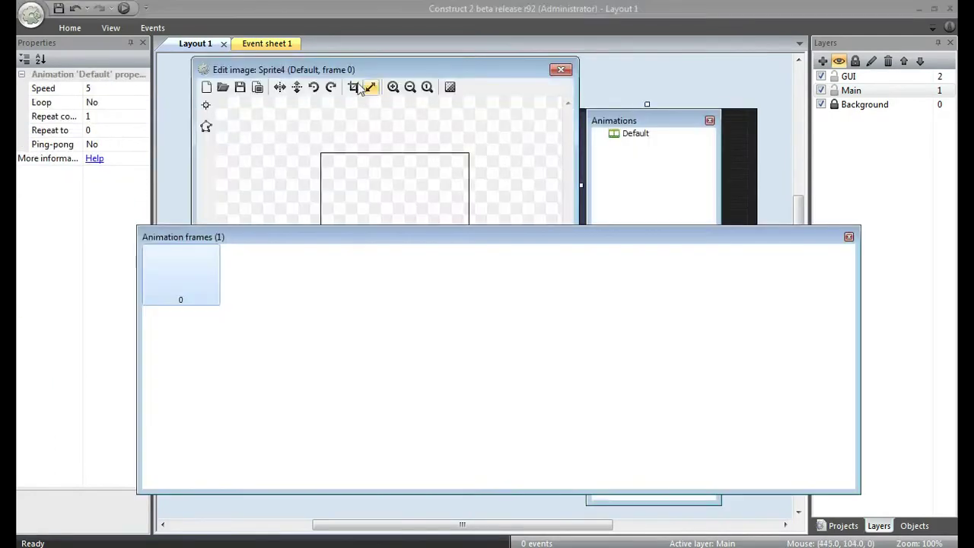
click(223, 88)
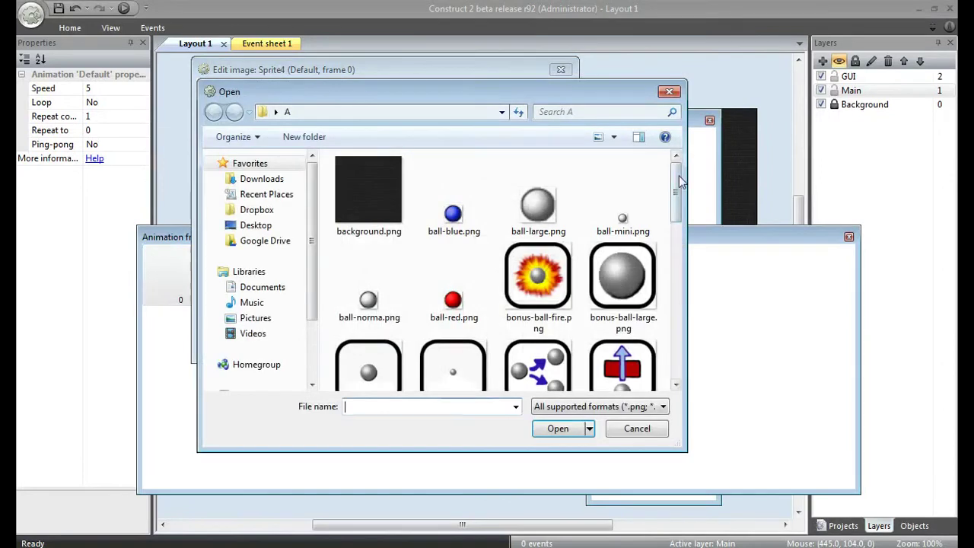
drag(676, 186, 675, 276)
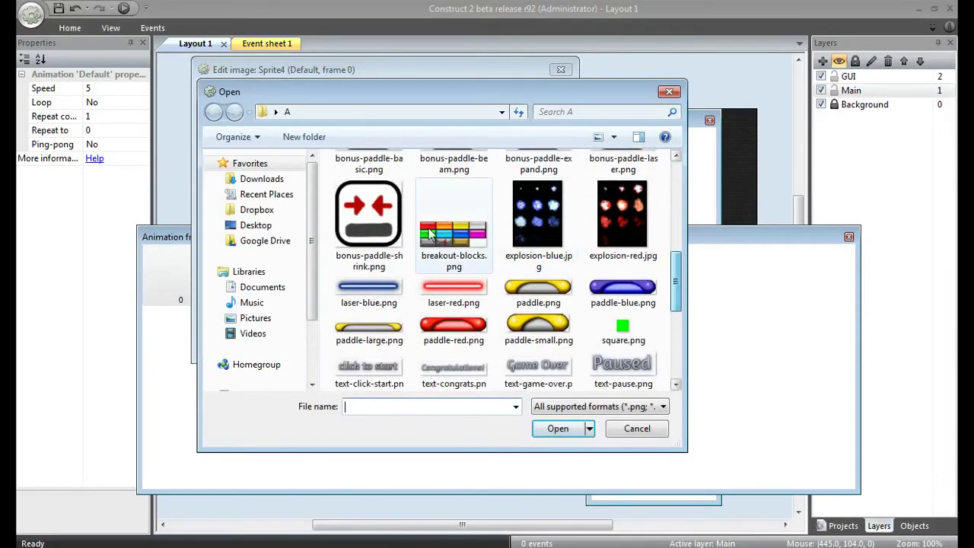
double_click(466, 215)
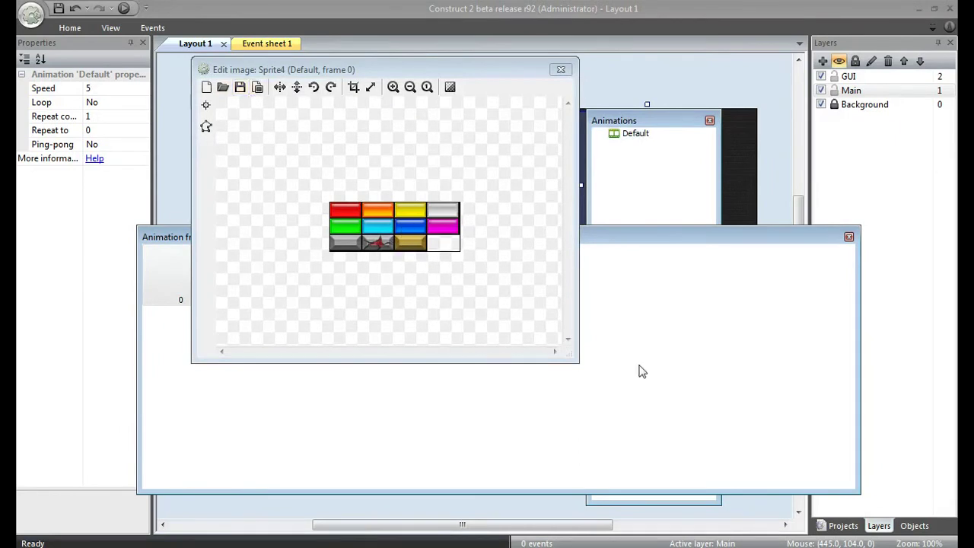
Import breakout-blocks.png as a sprite strip of 4 by 3 frames
click(511, 376)
right_click(400, 361)
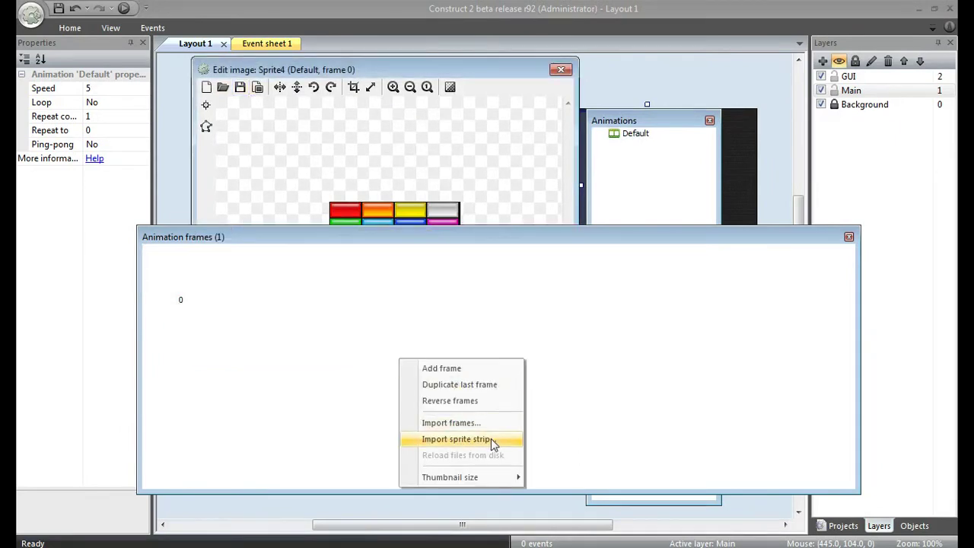
click(491, 441)
drag(618, 293, 618, 380)
double_click(399, 331)
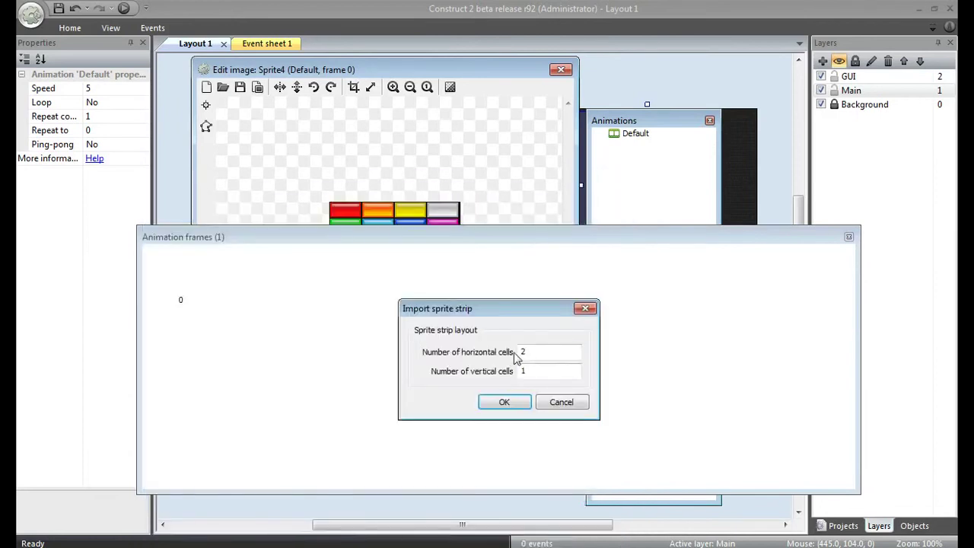
double_click(525, 350)
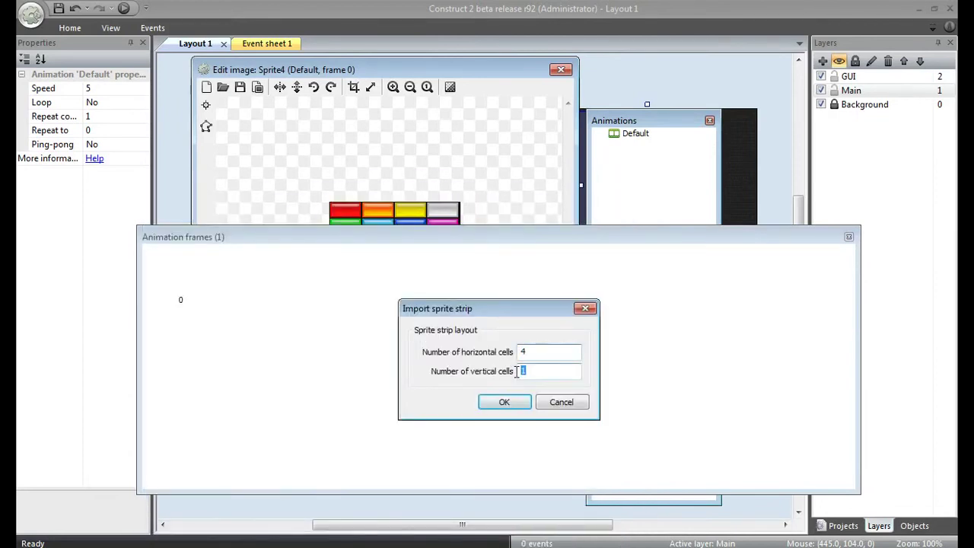
text(3)
click(522, 402)
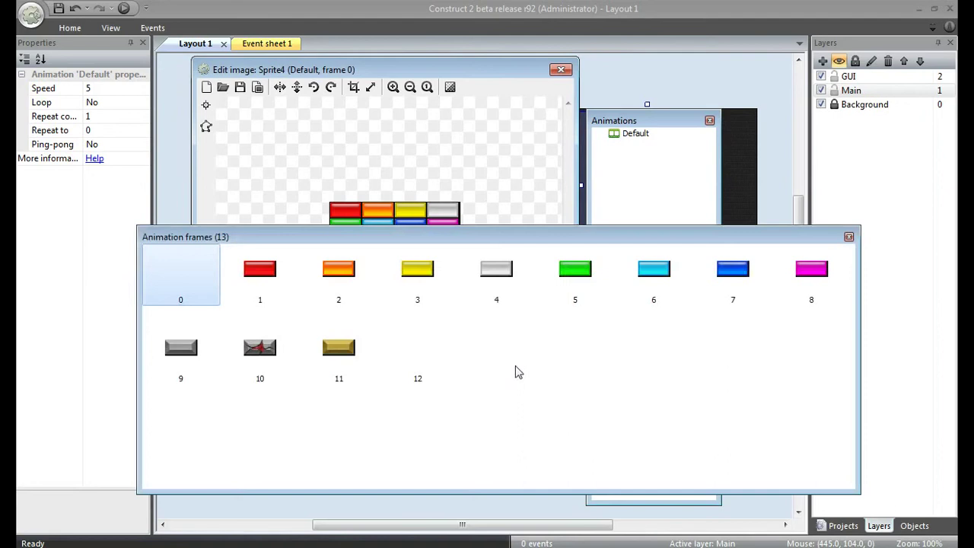
click(431, 220)
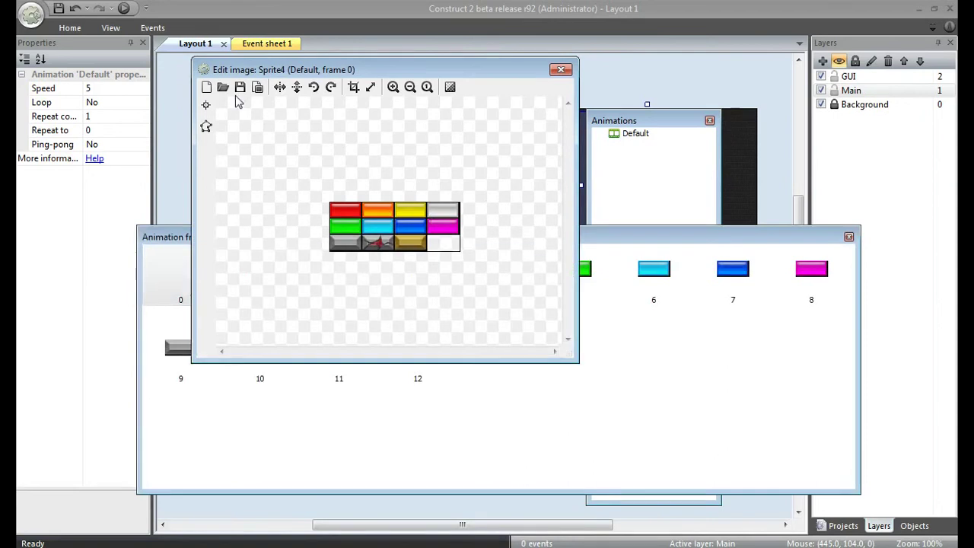
In Sprite4's animation frames, delete the combined sheet frame and move the silver block to frame 7
click(562, 70)
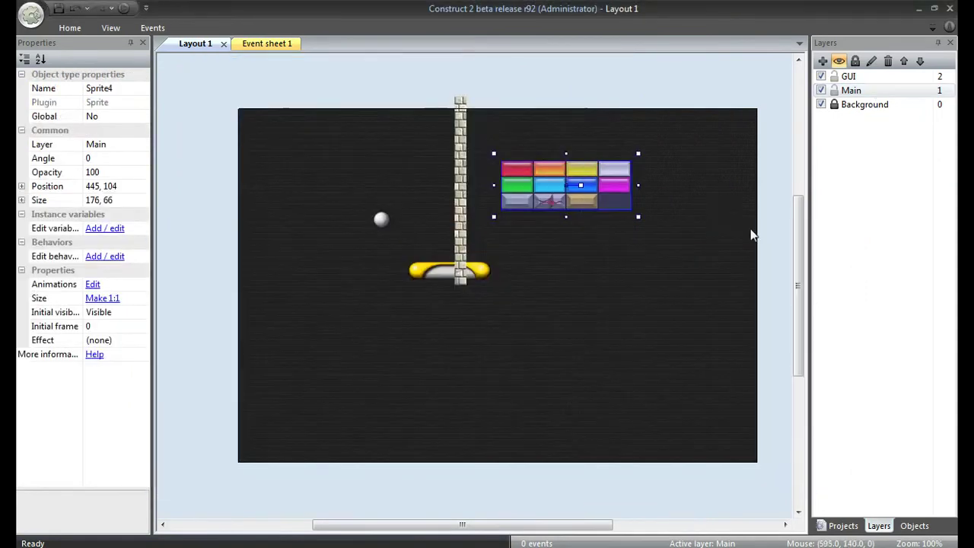
click(843, 525)
click(913, 525)
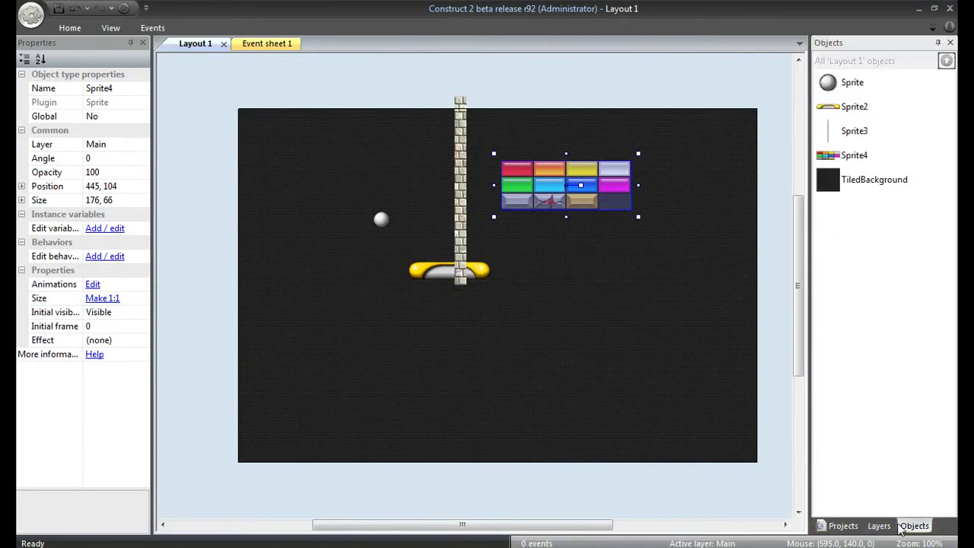
right_click(857, 157)
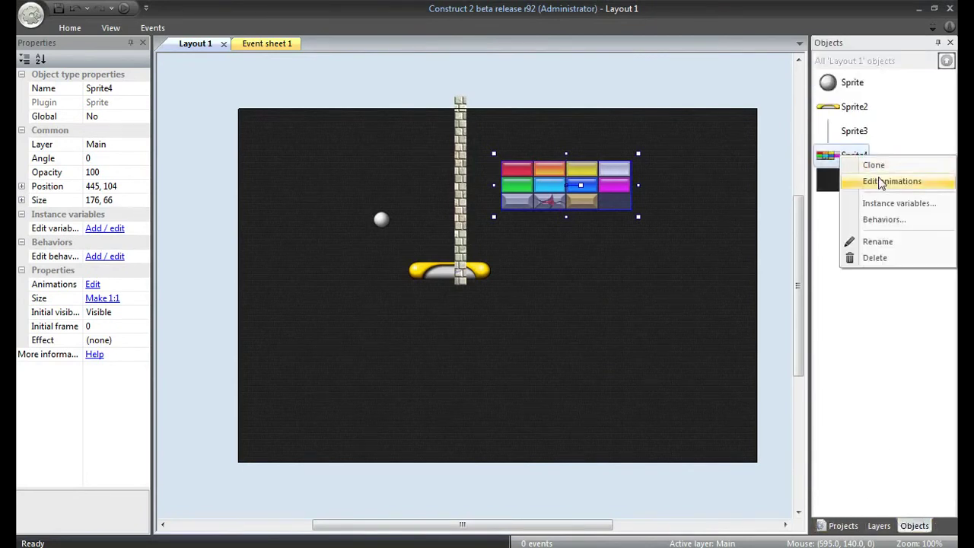
click(867, 180)
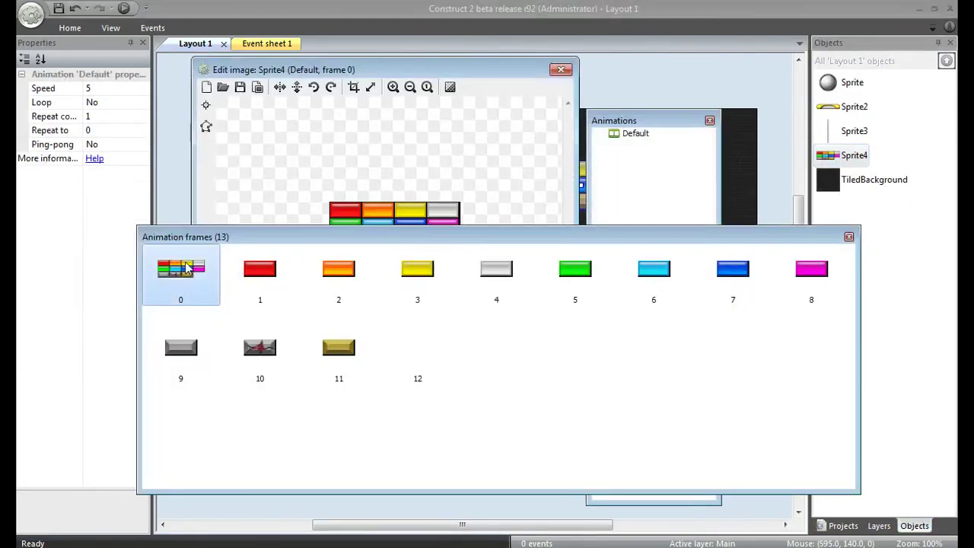
key(Delete)
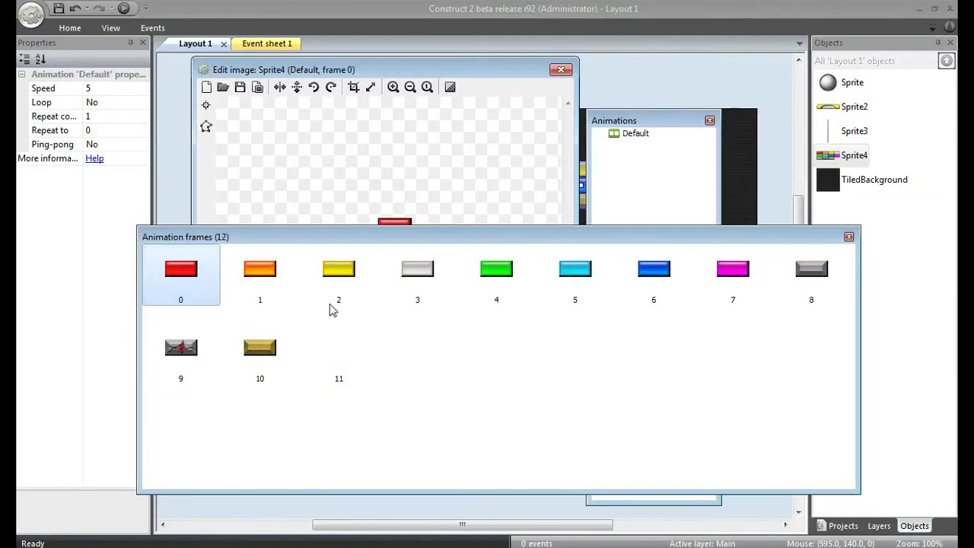
drag(417, 276, 762, 279)
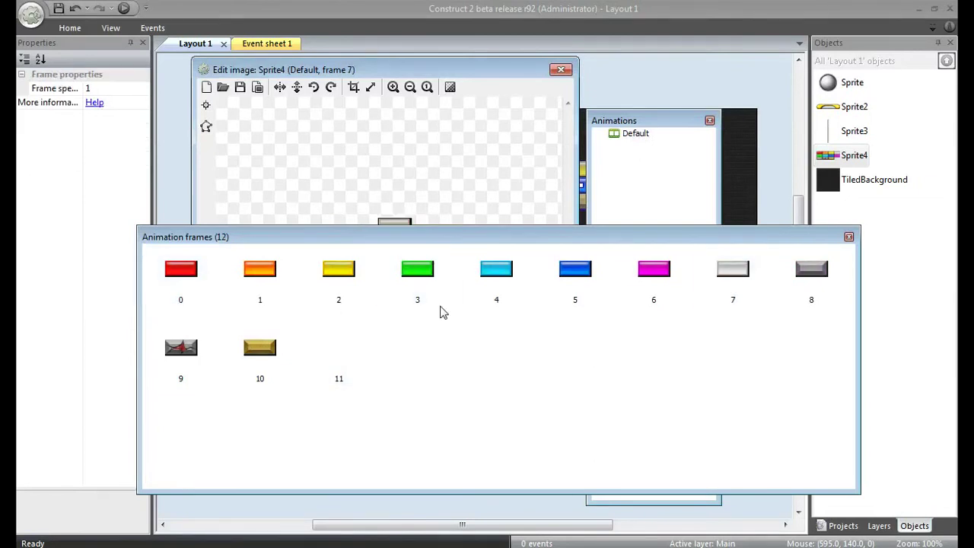
Set the Default animation's speed to 0
click(650, 159)
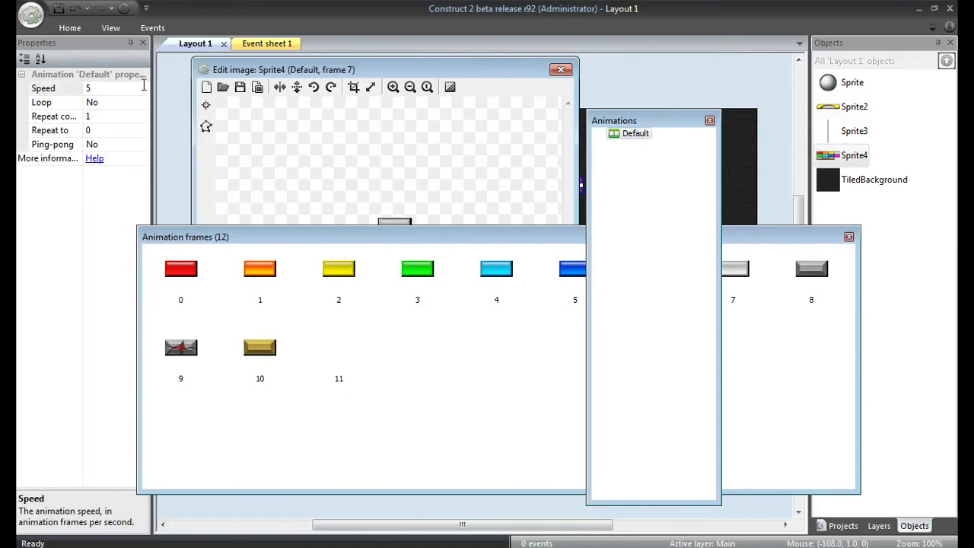
click(57, 88)
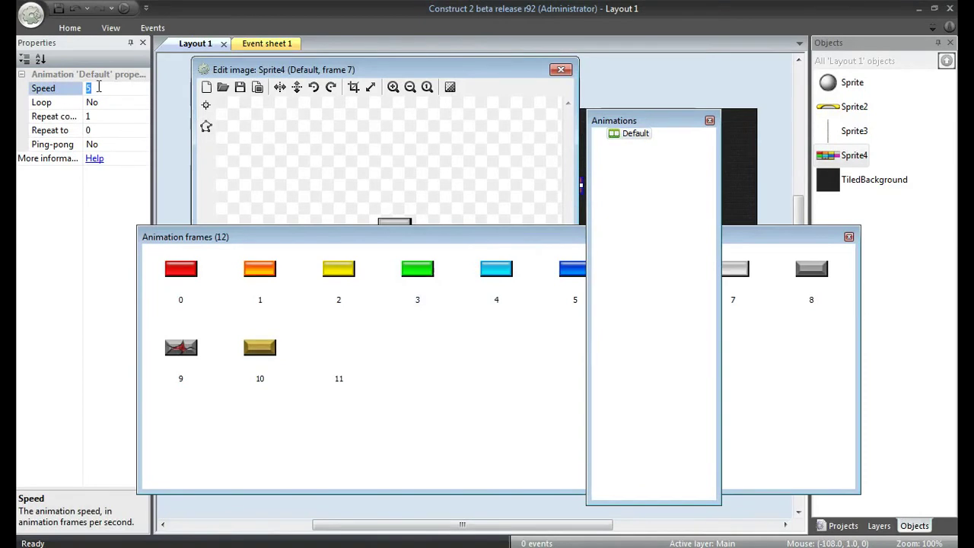
text(0)
drag(363, 239, 346, 239)
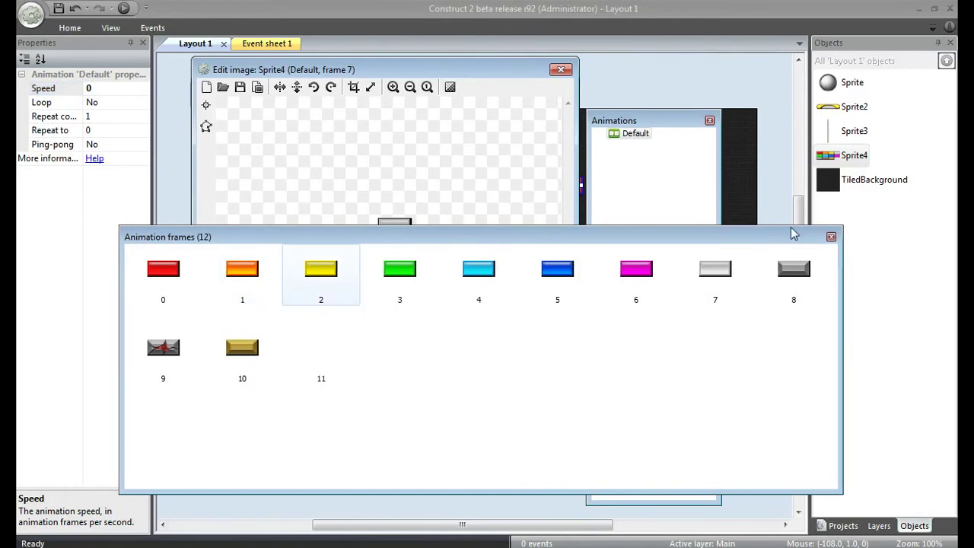
Rename Sprite to Ball and Sprite2 to Paddle
click(831, 236)
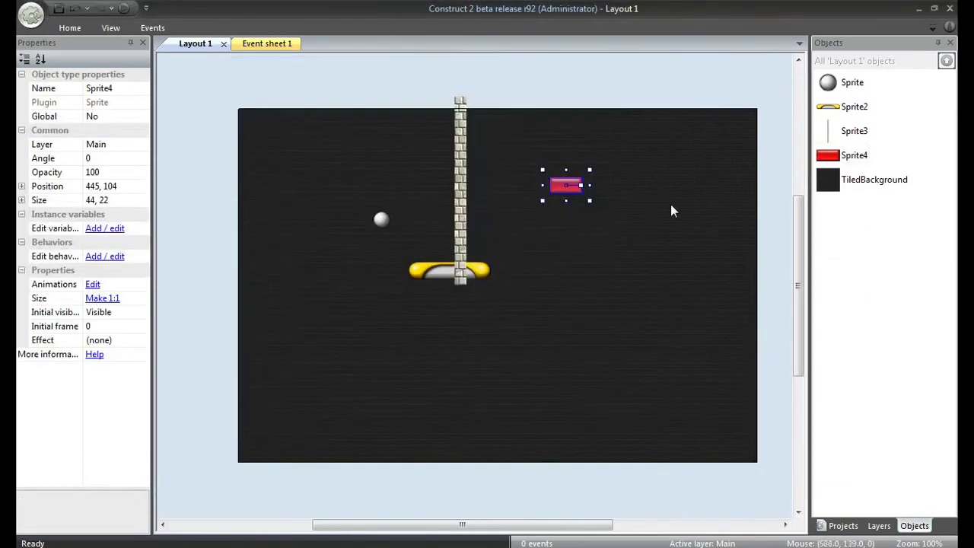
click(849, 82)
right_click(851, 83)
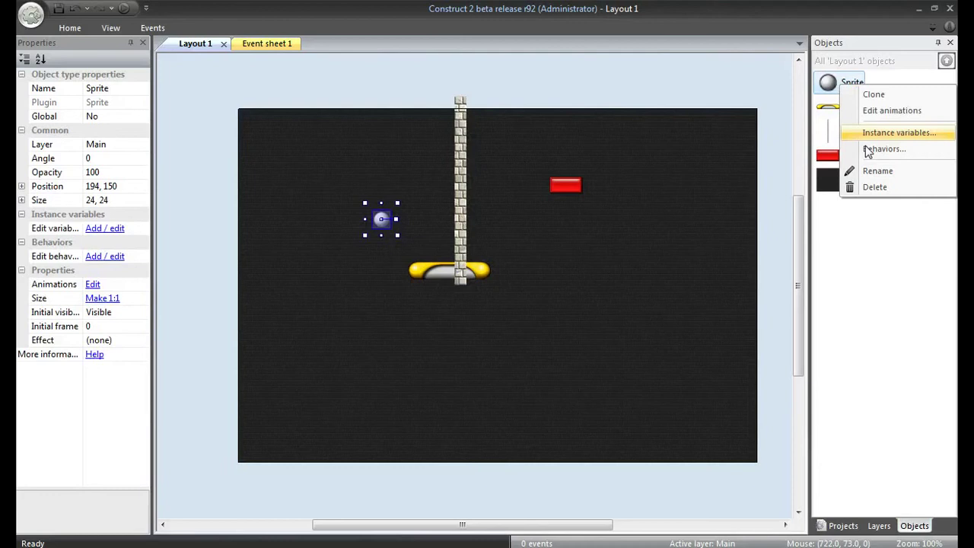
click(871, 170)
text(Bal)
key(BackSpace)
key(BackSpace)
key(BackSpace)
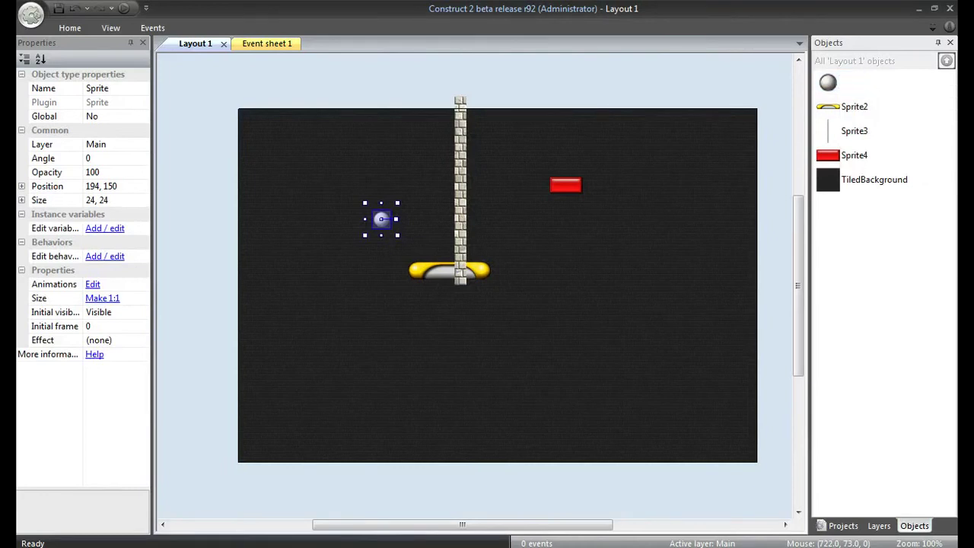
right_click(868, 111)
click(883, 197)
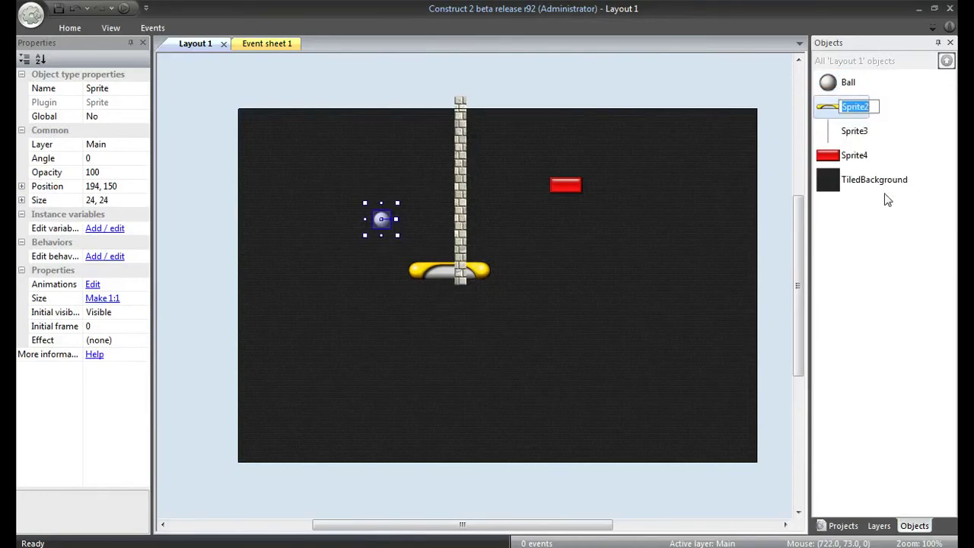
text(Paddle)
key(Return)
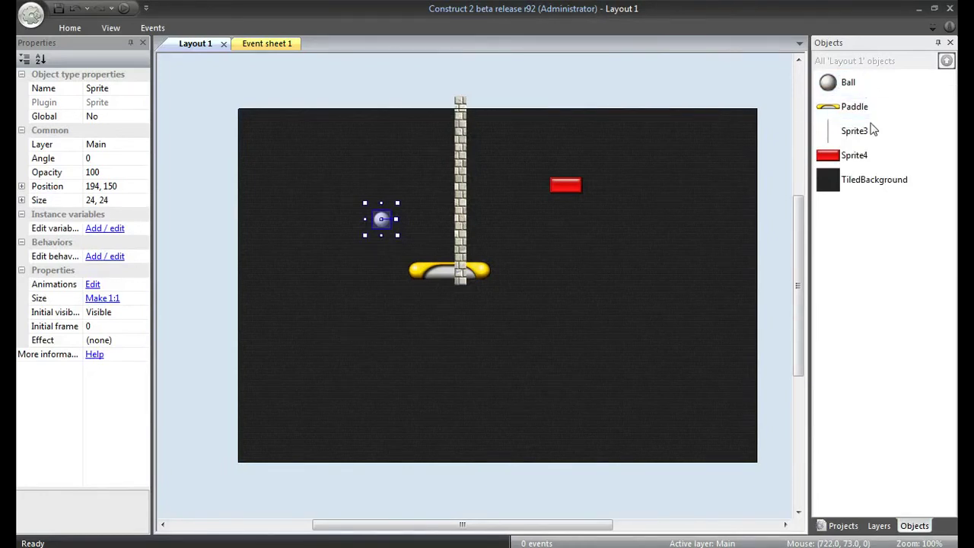
Rename Sprite3 to Wall and Sprite4 to Brick
right_click(873, 131)
click(887, 218)
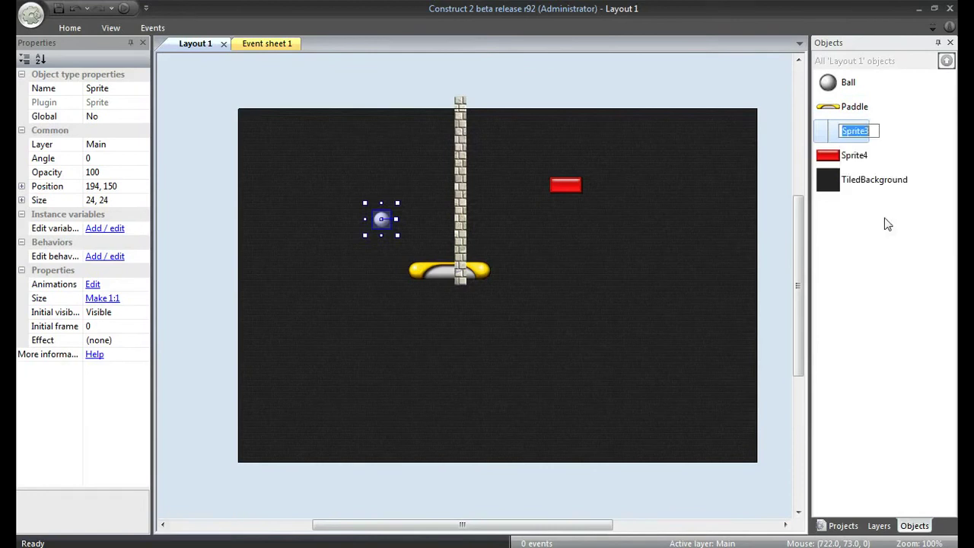
text(Wall)
key(Return)
right_click(865, 137)
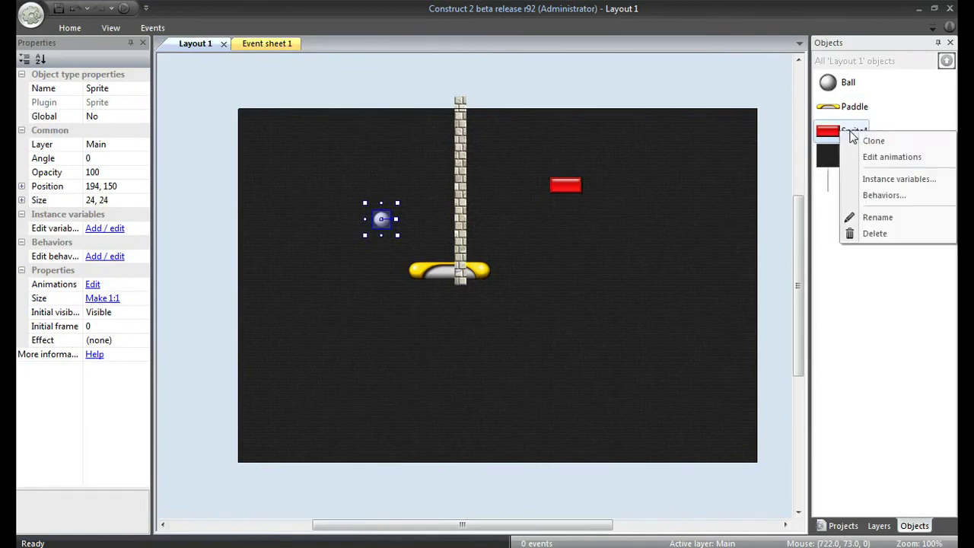
click(895, 218)
text(Brick)
key(Return)
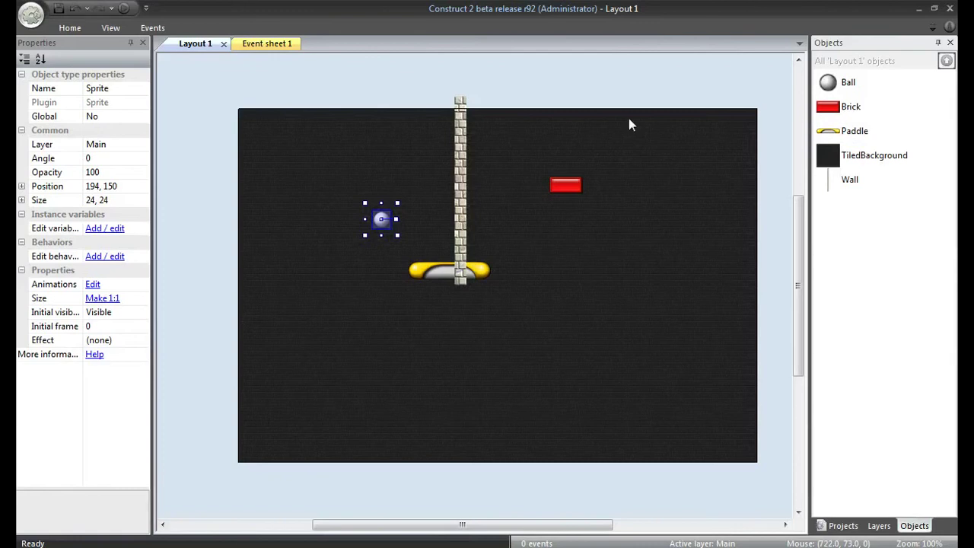
click(461, 145)
click(567, 188)
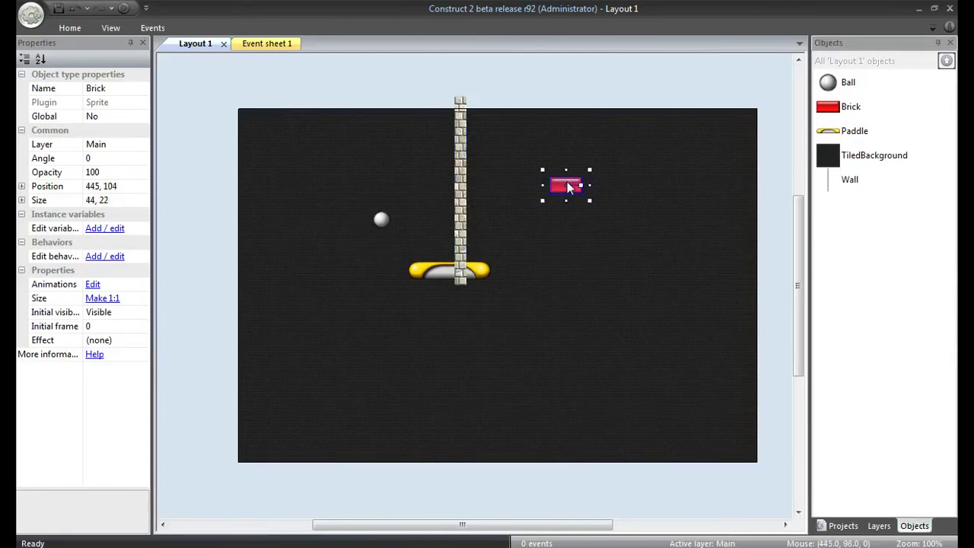
Enable Snap to grid with grid width 44 and grid height 22
click(112, 28)
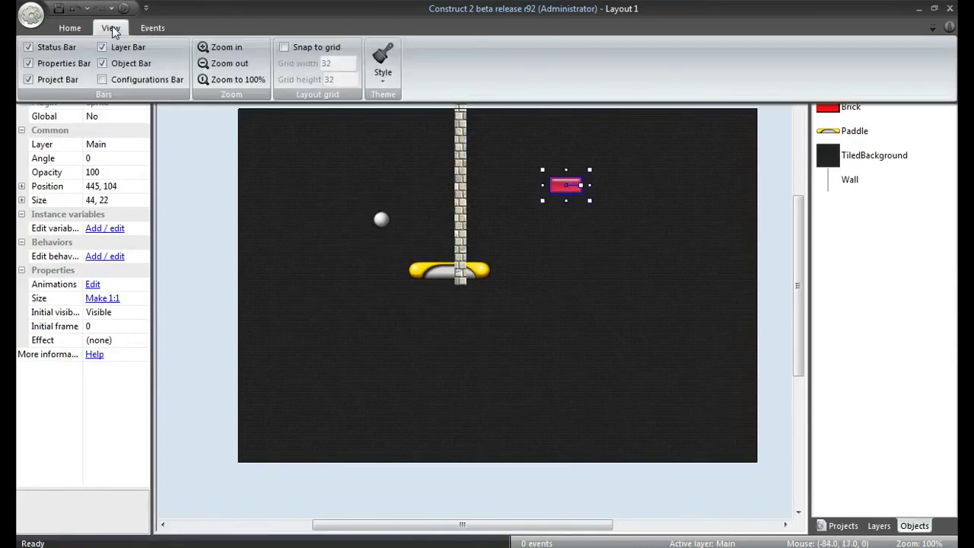
click(283, 48)
click(111, 28)
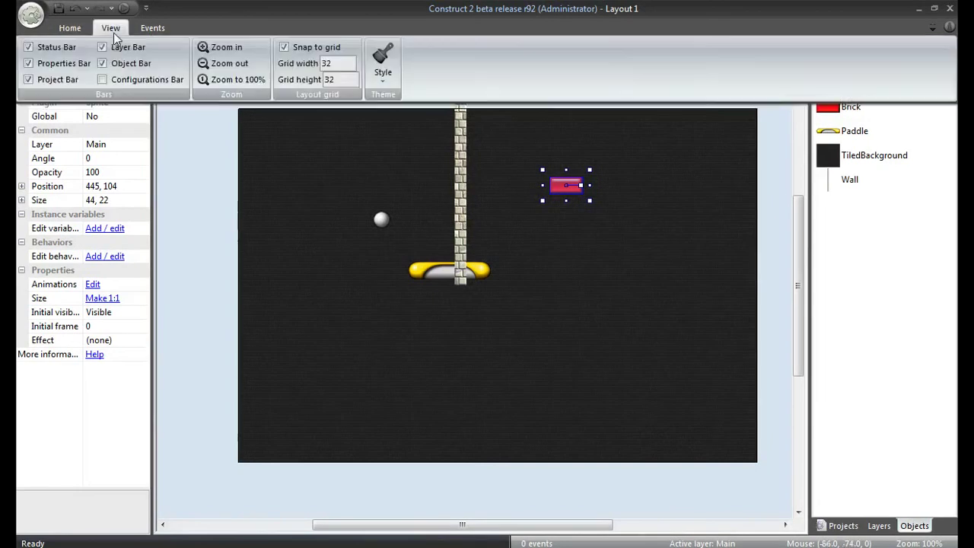
click(340, 63)
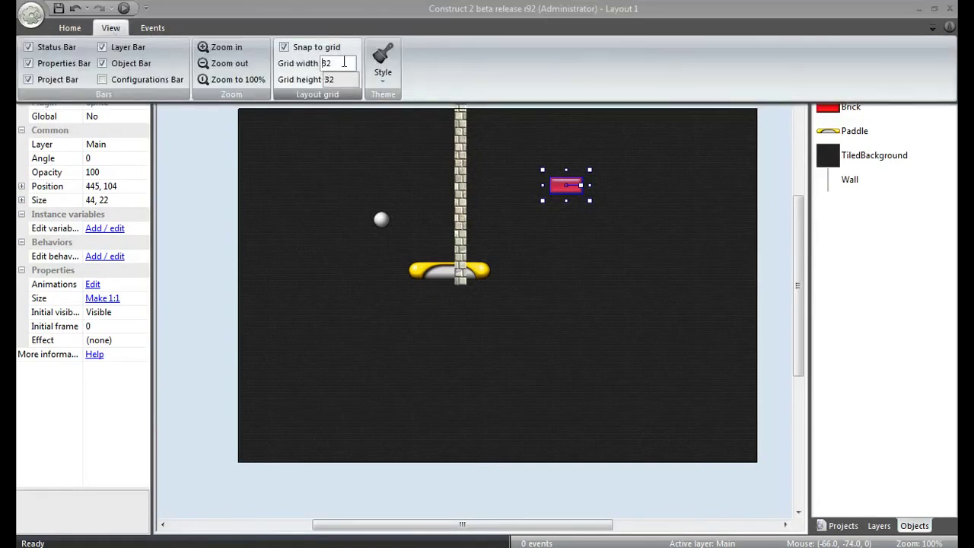
text(44)
click(341, 80)
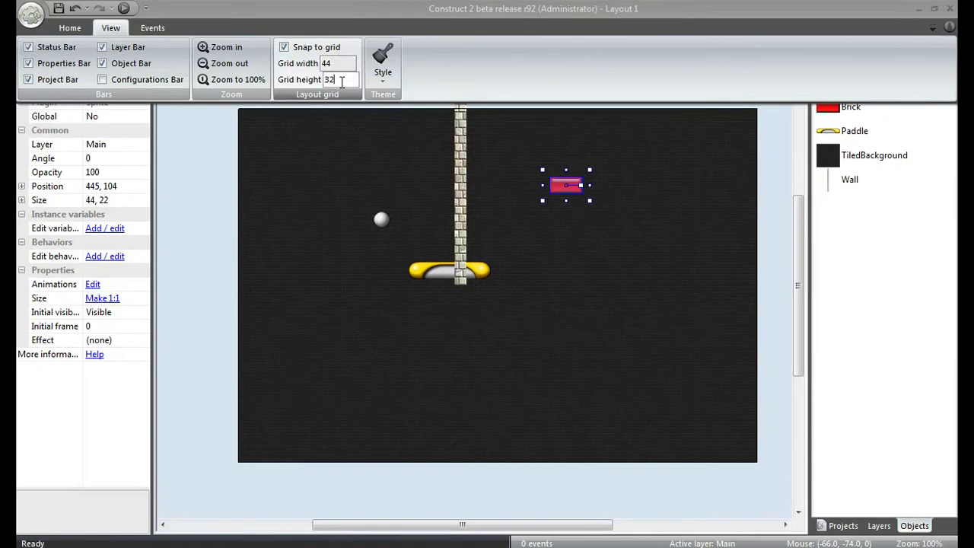
text(2)
key(Return)
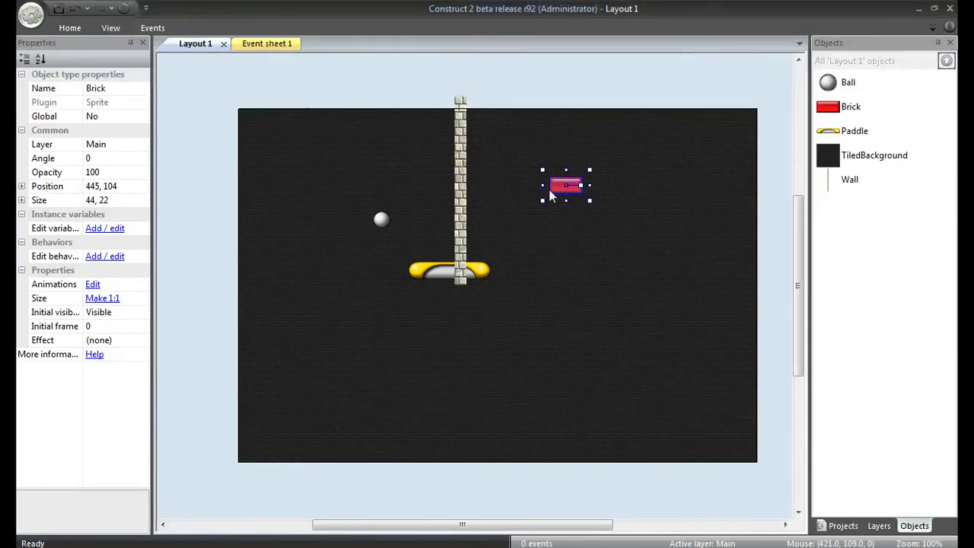
Move the brick to the top-left and stretch a 44-pixel-thick wall down the layout's left edge
drag(567, 187, 271, 152)
drag(460, 165, 237, 177)
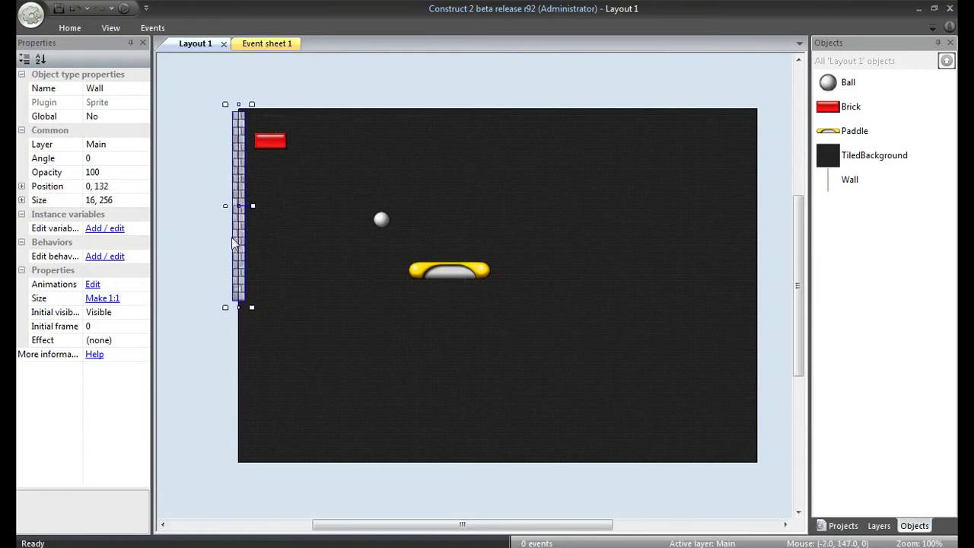
drag(223, 205, 204, 205)
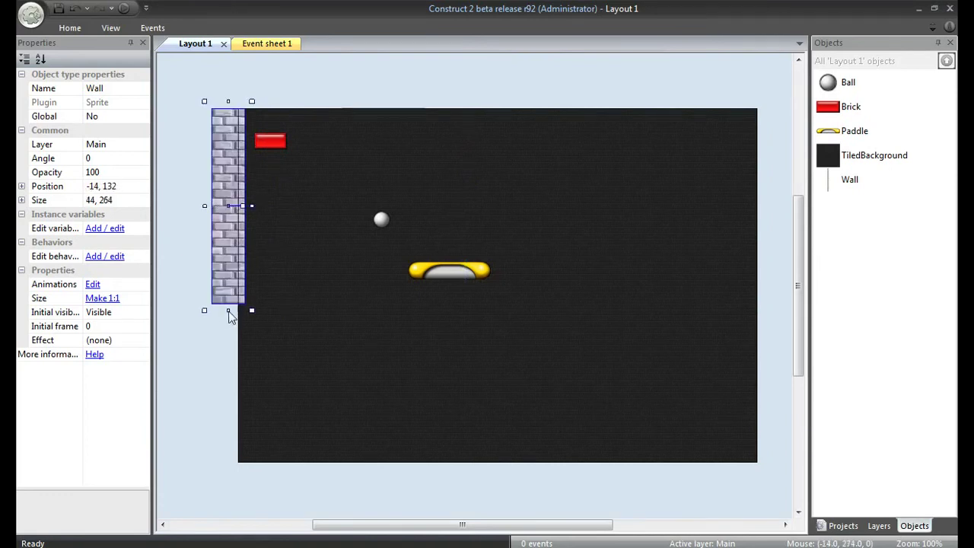
drag(228, 343, 224, 472)
drag(231, 310, 237, 299)
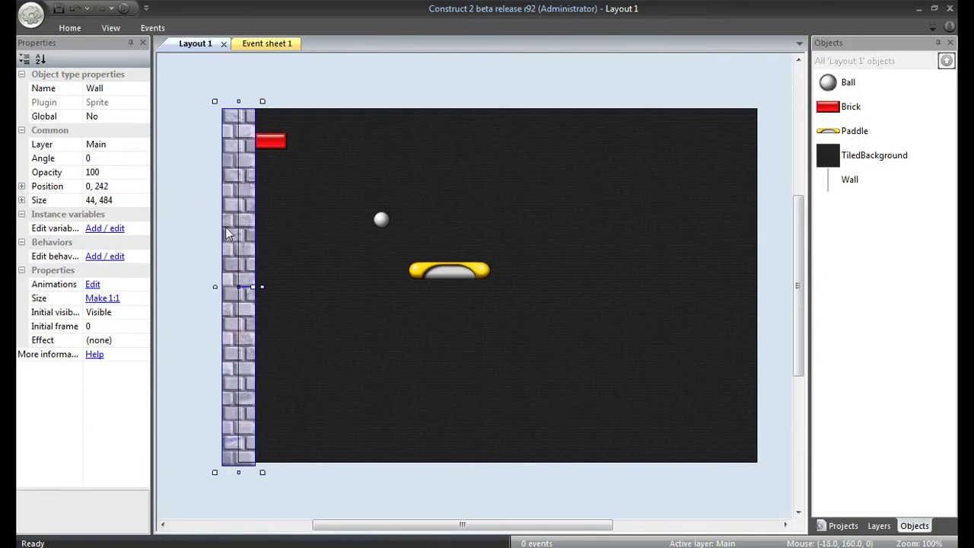
click(188, 201)
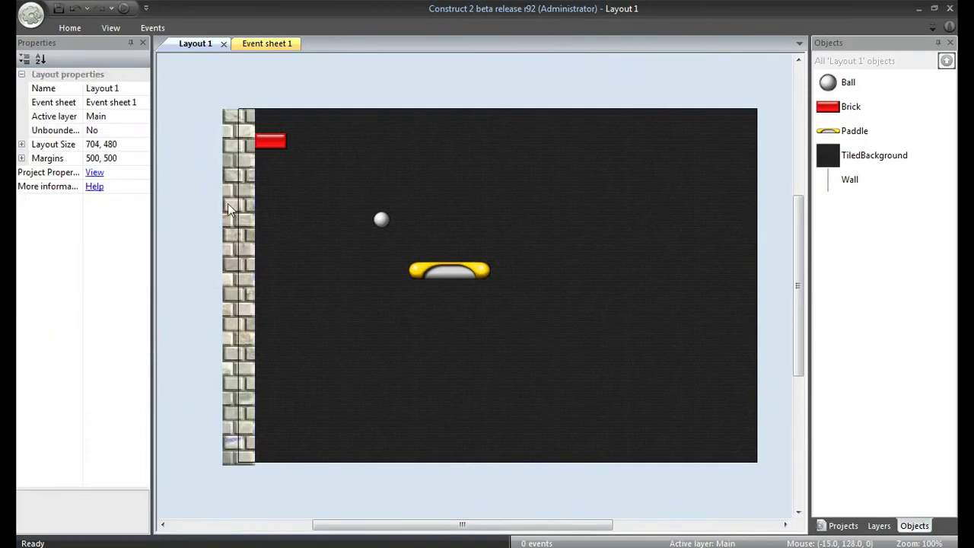
click(227, 206)
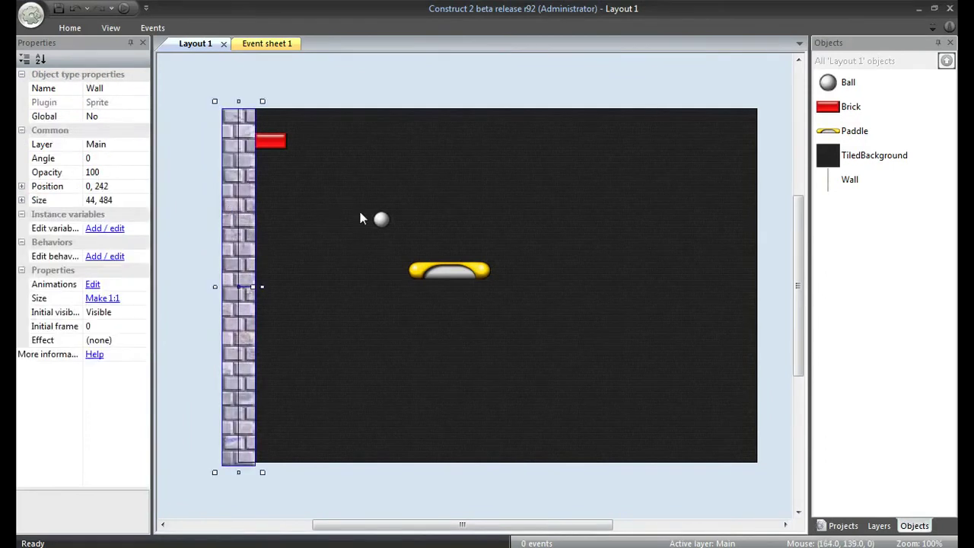
Paste wall copies at the right edge and, rotated to 90°, across the top
key(ctrl+v)
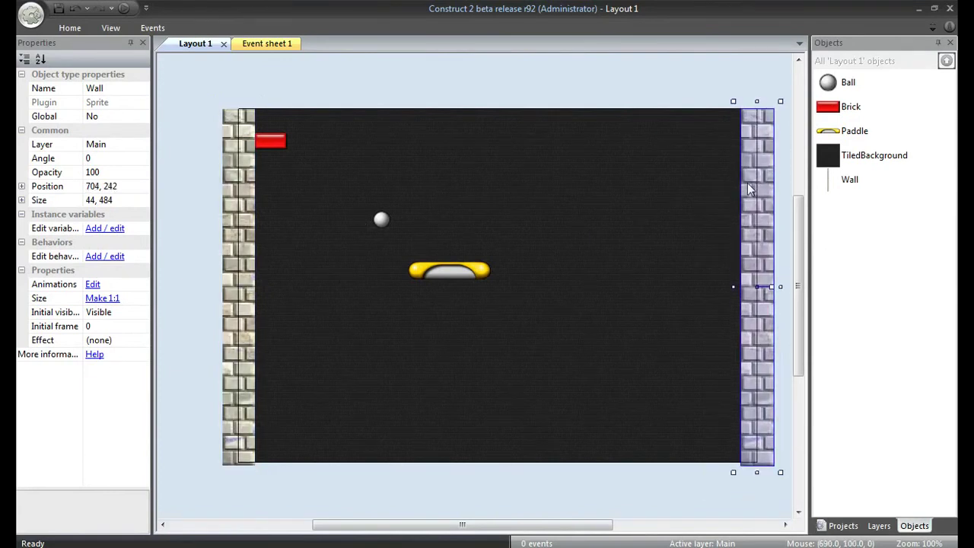
click(748, 183)
click(745, 191)
key(ctrl+v)
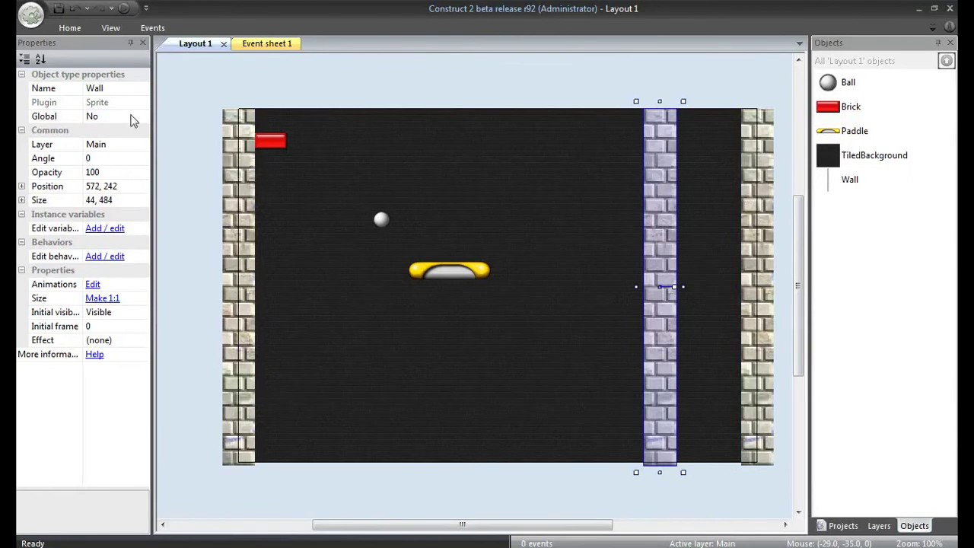
click(118, 158)
key(Return)
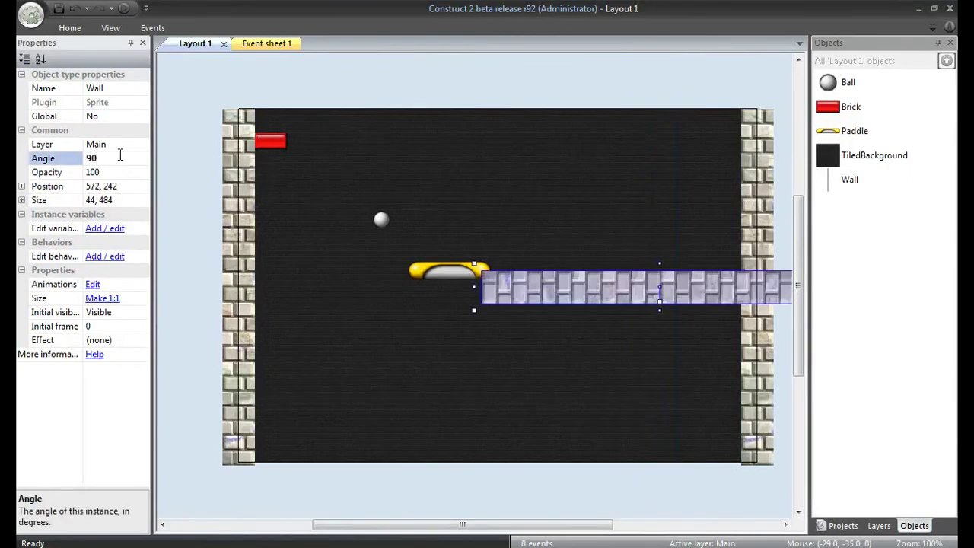
drag(538, 284, 289, 108)
Stretch the top wall across to the layout's right edge
drag(586, 84, 780, 86)
click(704, 68)
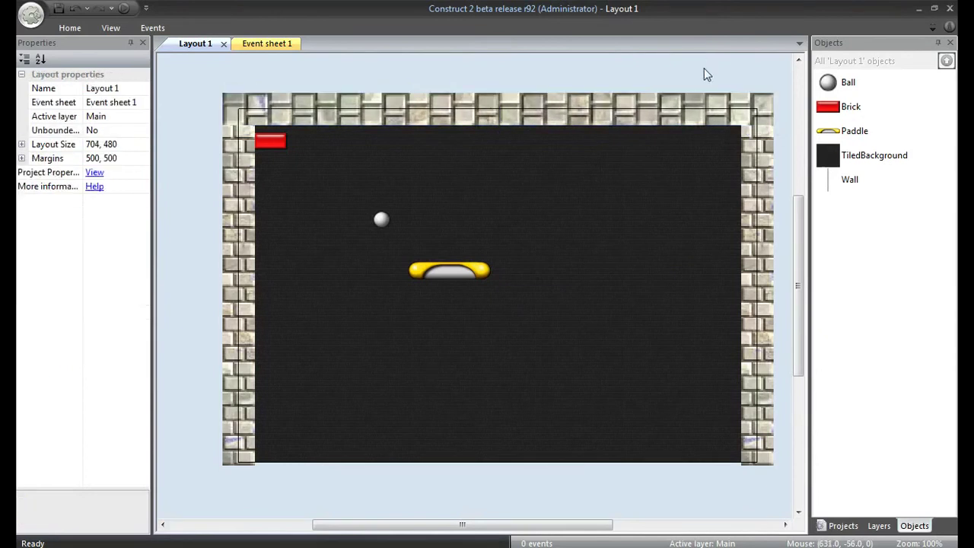
scroll(597, 207, up, 1)
Place the paddle at the bottom with the ball just above it, and move the brick above the layout
drag(431, 308, 473, 475)
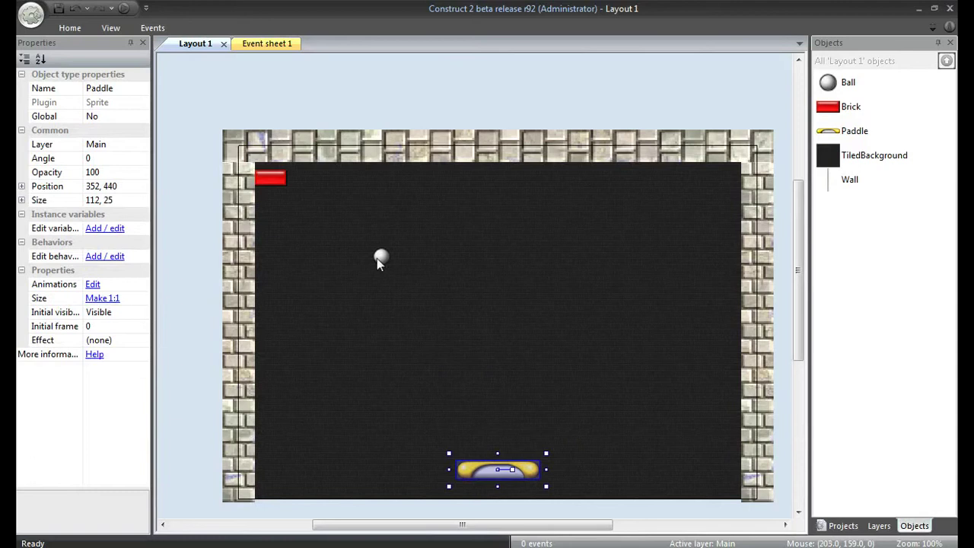
drag(377, 258, 491, 455)
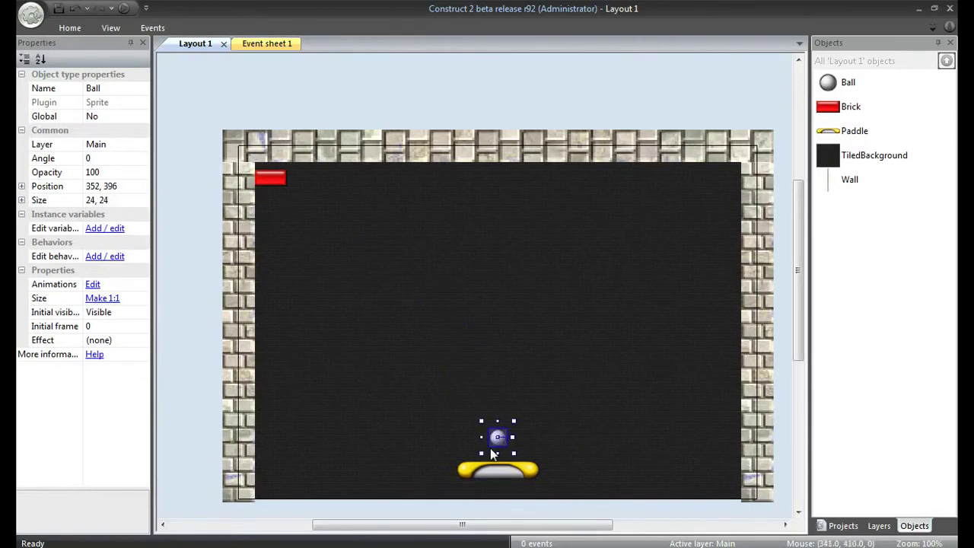
click(463, 335)
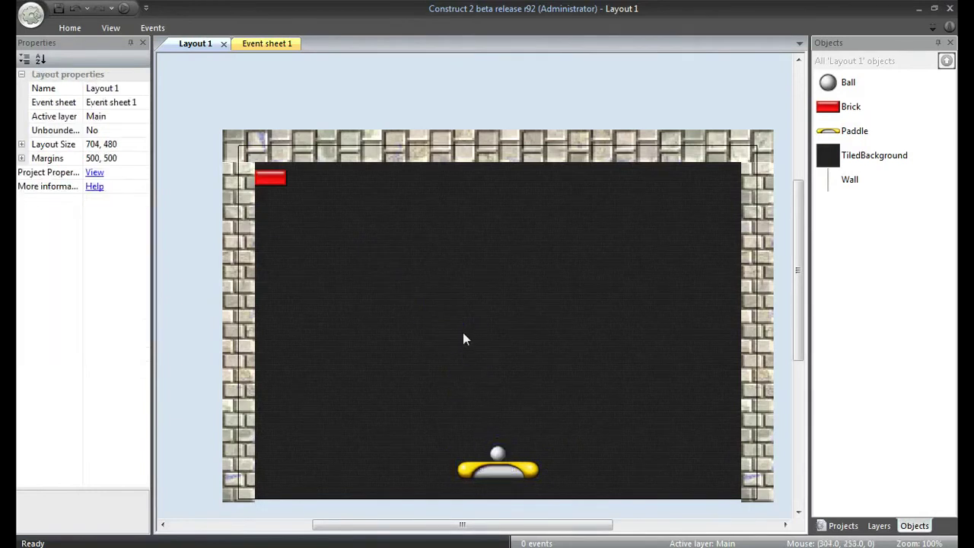
click(275, 188)
drag(273, 182, 501, 87)
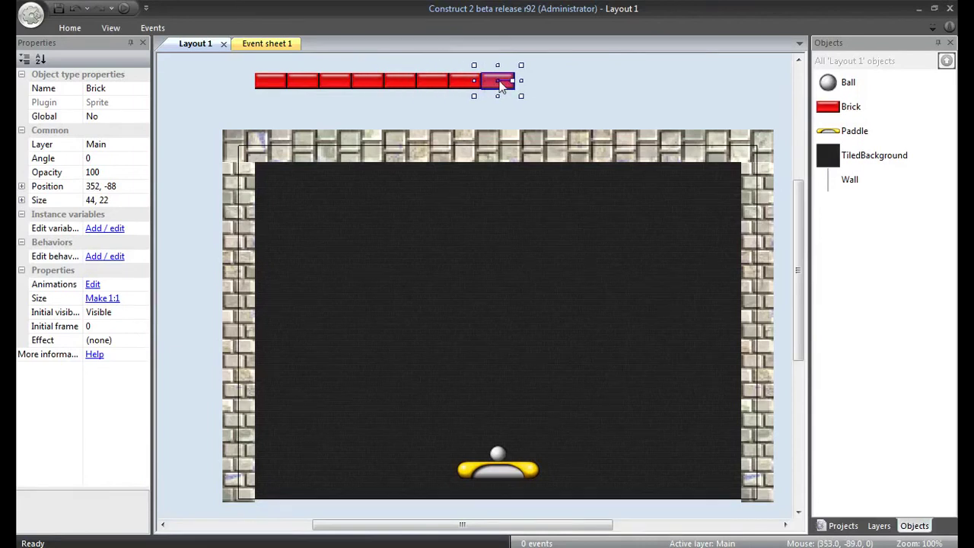
Set the first four bricks' initial frames to 0, 1, 2 and 3
click(274, 82)
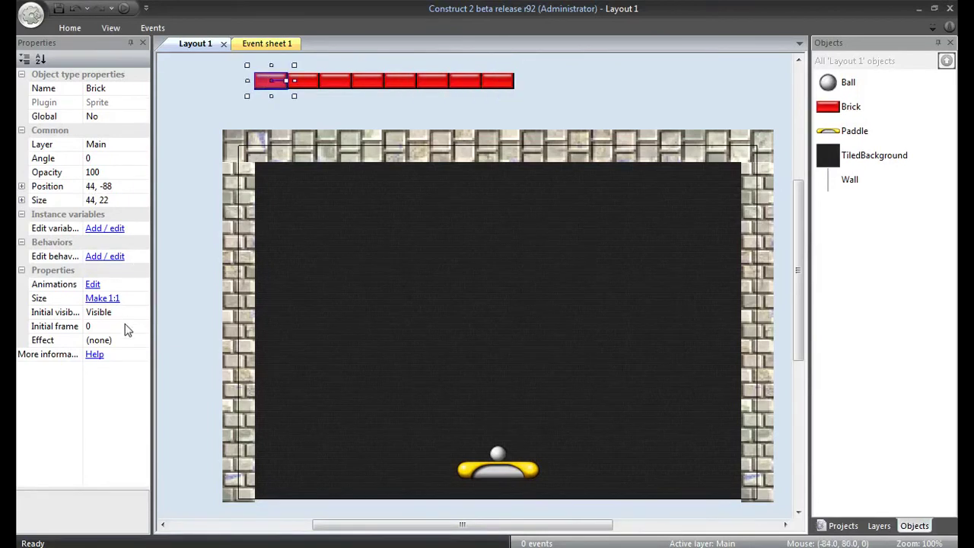
click(304, 81)
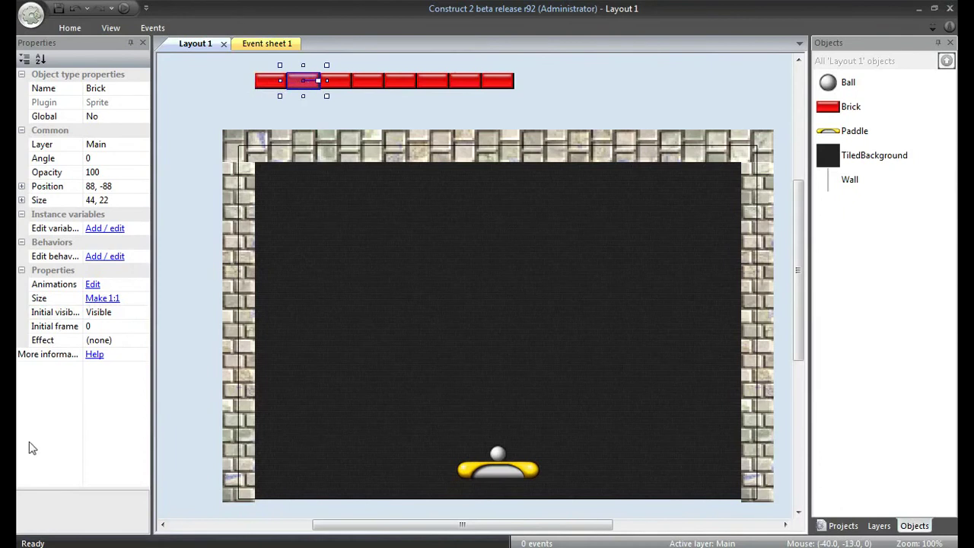
click(99, 326)
text(1)
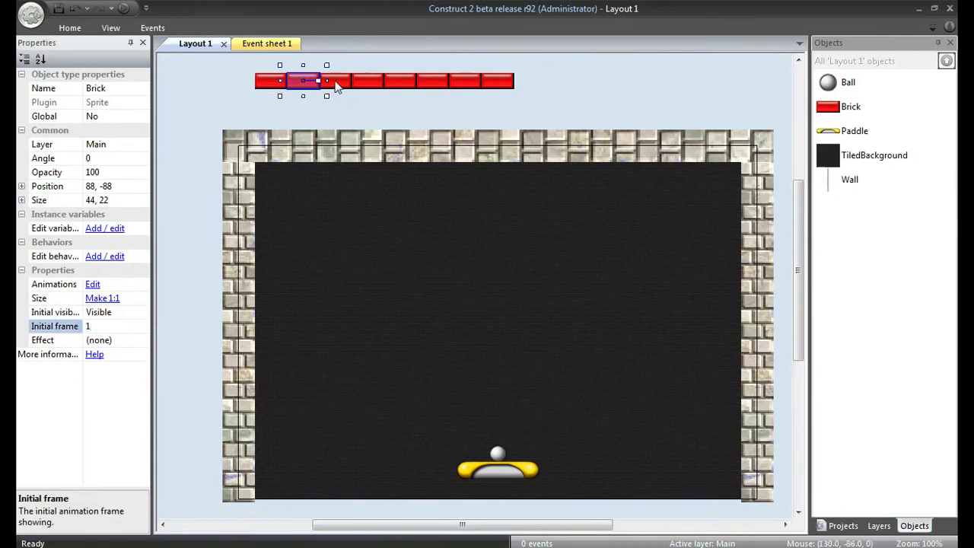
click(336, 83)
click(99, 326)
text(2)
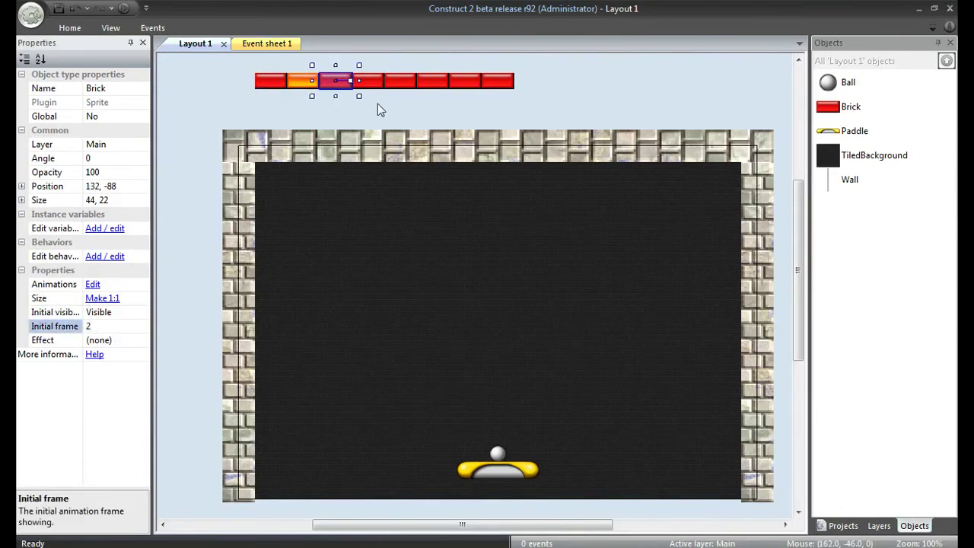
click(368, 81)
click(114, 327)
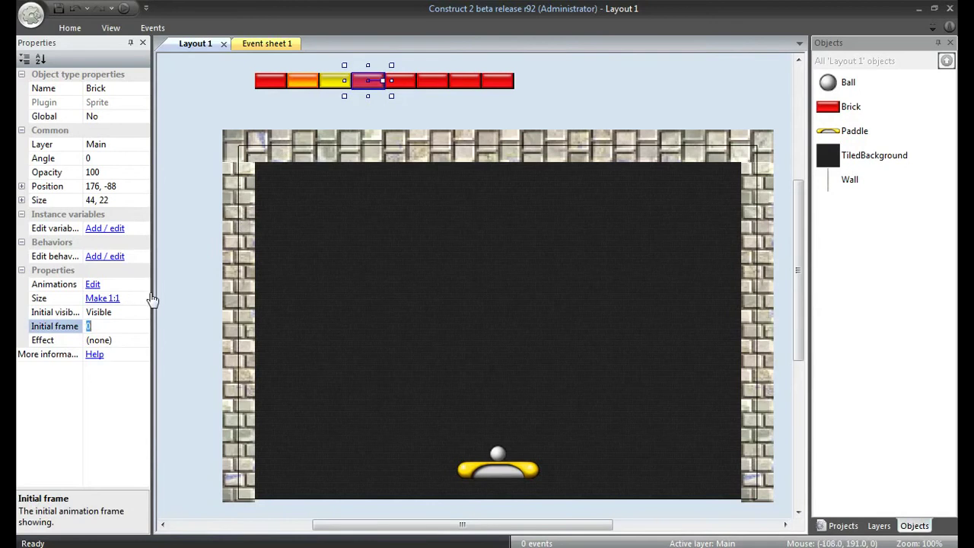
text(3)
key(Return)
Set the remaining four bricks' initial frames to 4, 5, 6 and 7
click(401, 81)
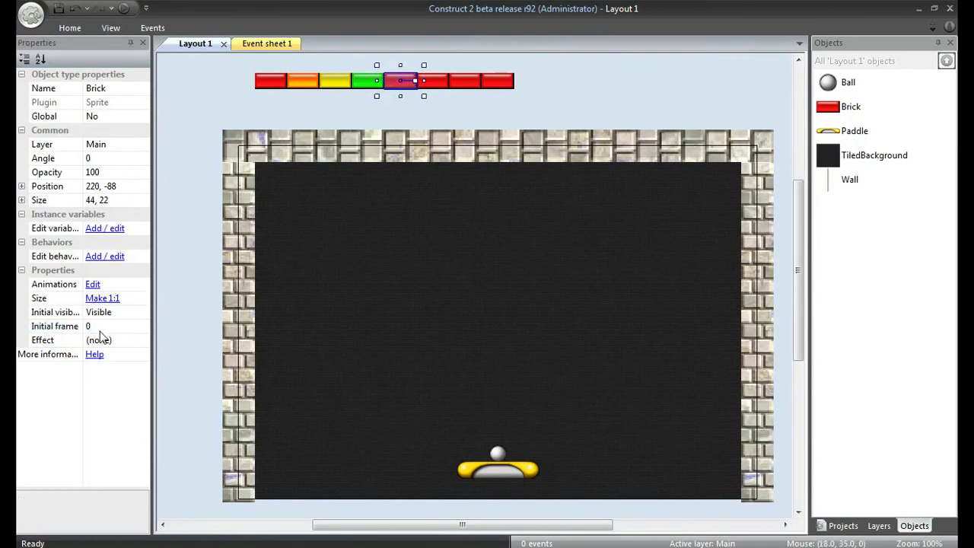
click(103, 325)
text(4)
key(Return)
click(433, 81)
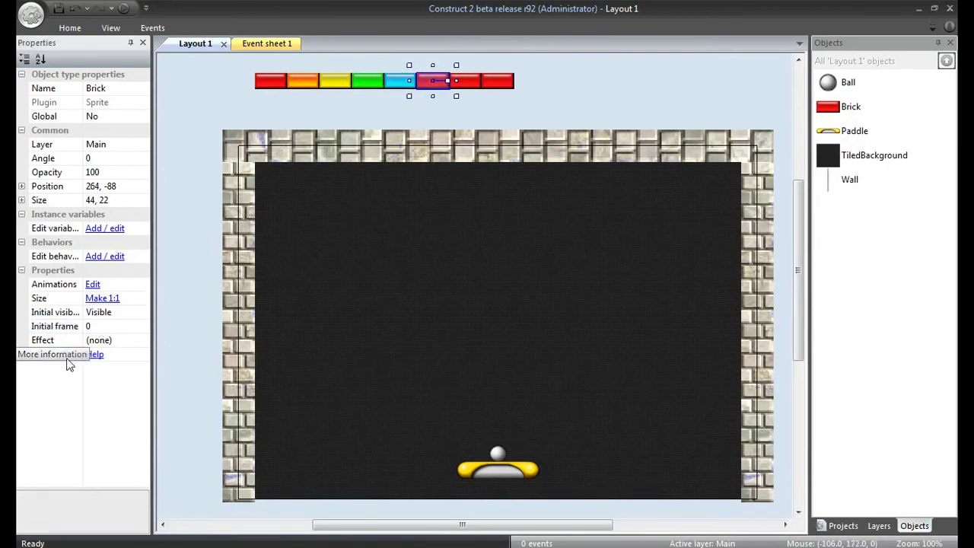
click(100, 327)
text(5)
key(Return)
click(466, 82)
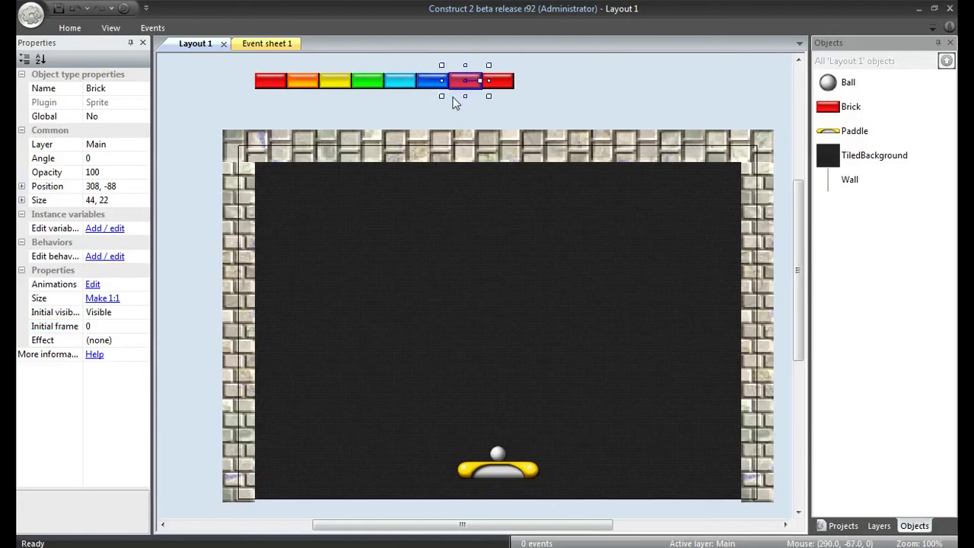
click(121, 325)
text(6)
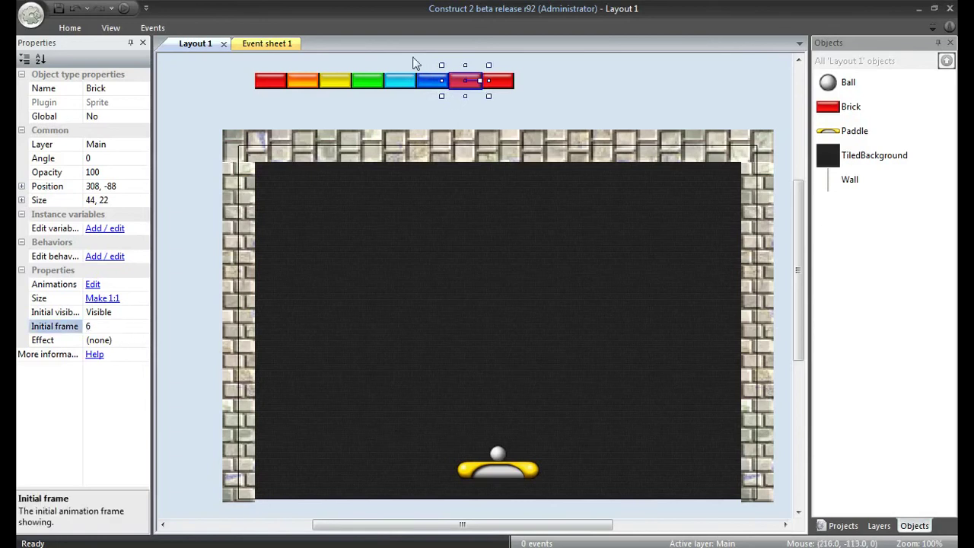
click(498, 80)
click(118, 325)
text(7)
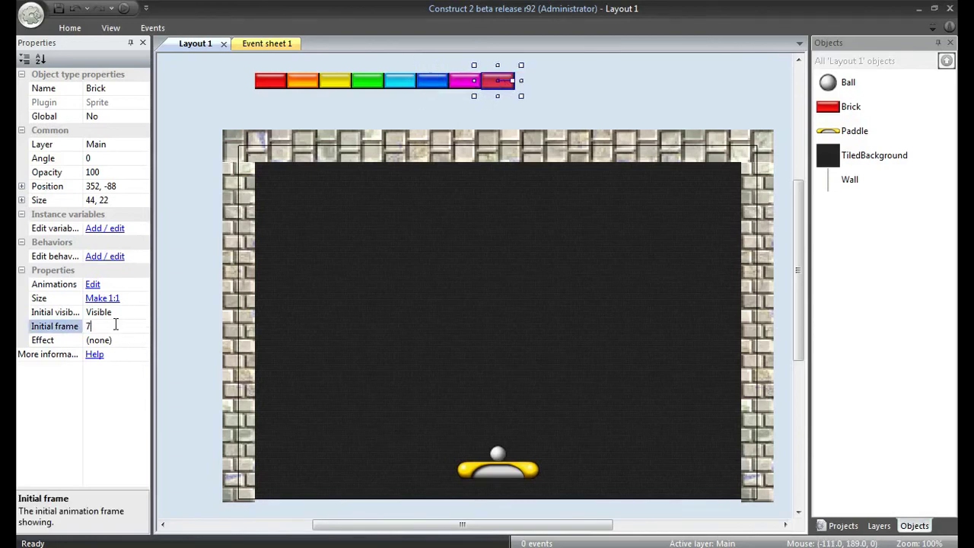
click(571, 92)
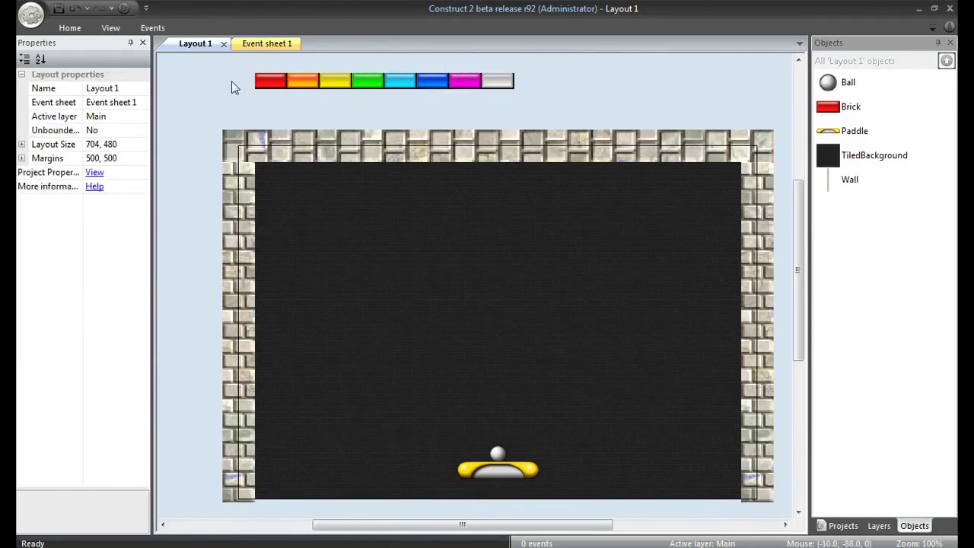
Copy the red brick into the top-left of the play area
click(263, 82)
key(ctrl+c)
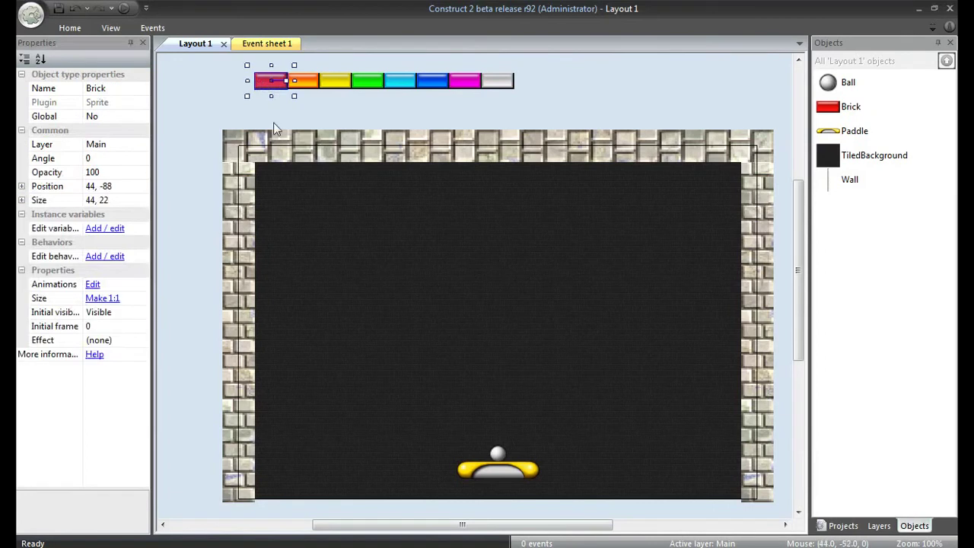
key(ctrl+v)
click(278, 192)
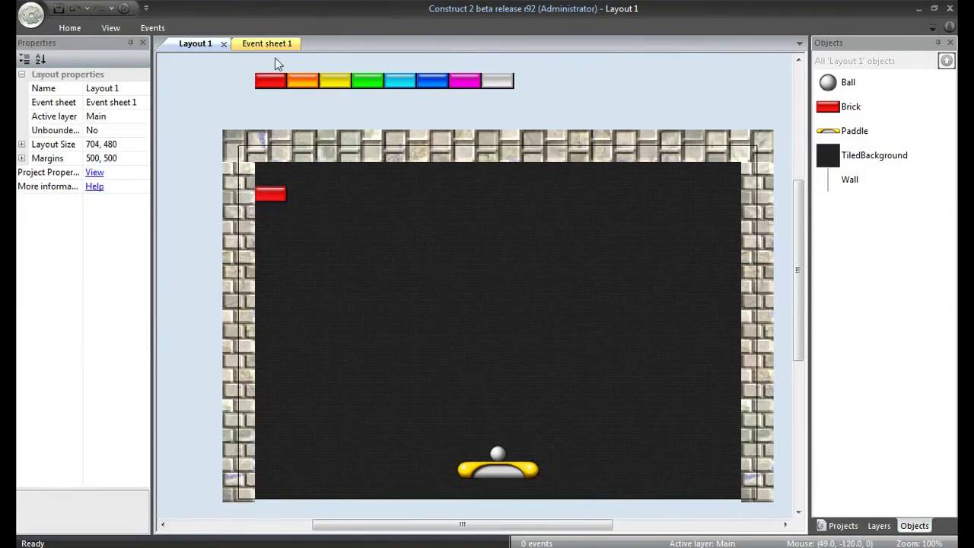
Copy the eight-colour brick row and paste it just under the top wall
drag(276, 57, 553, 99)
key(ctrl+c)
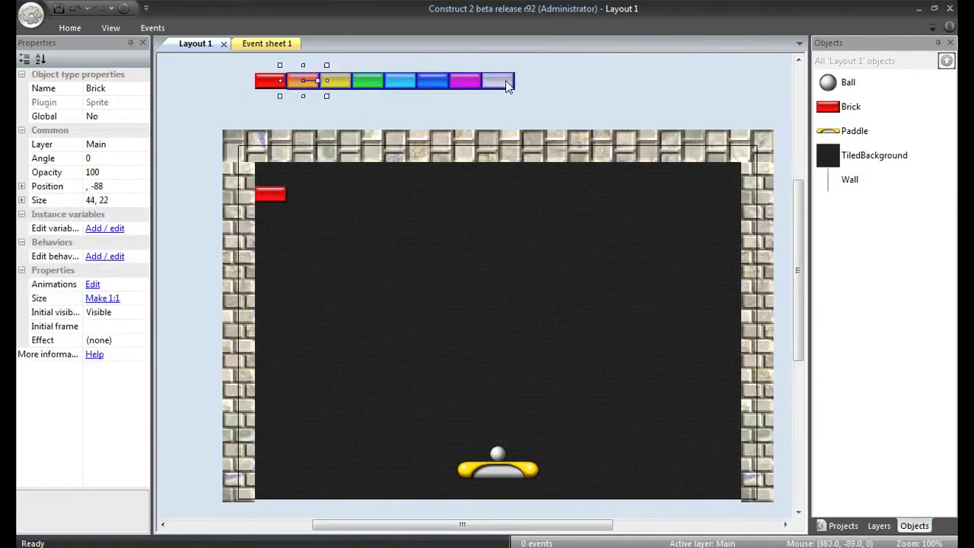
key(ctrl+v)
click(497, 190)
key(Down)
key(Down)
key(Down)
key(Down)
key(Down)
key(Down)
key(Down)
key(Down)
key(Down)
key(Down)
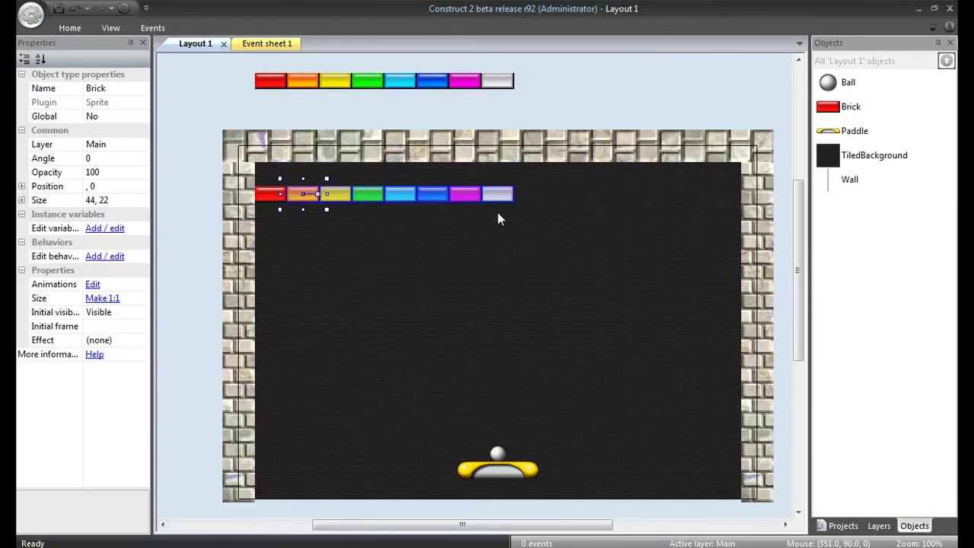
click(552, 160)
Paste further copies of the brick row below to build a deeper block of rows
drag(542, 175, 245, 229)
key(ctrl+c)
key(ctrl+v)
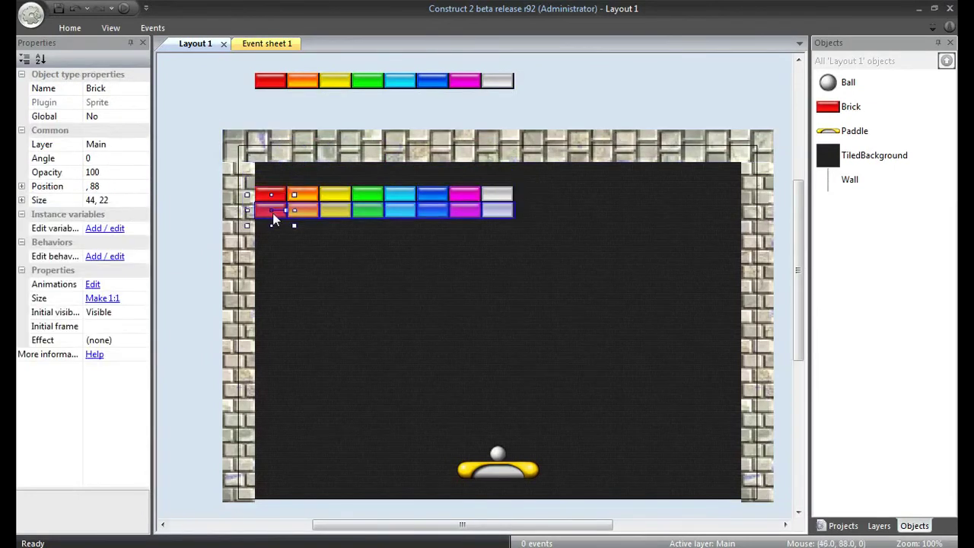
key(ctrl+v)
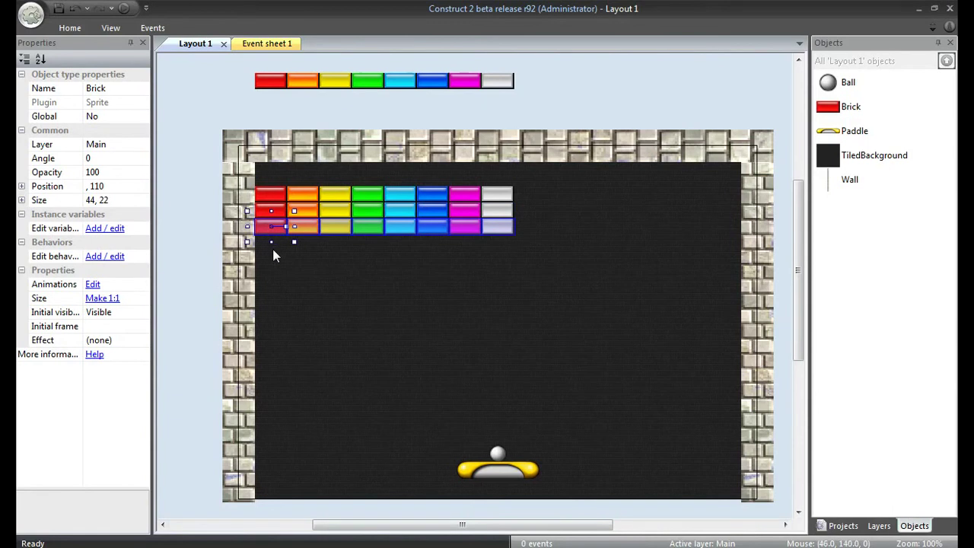
key(ctrl+v)
key(ctrl+v)
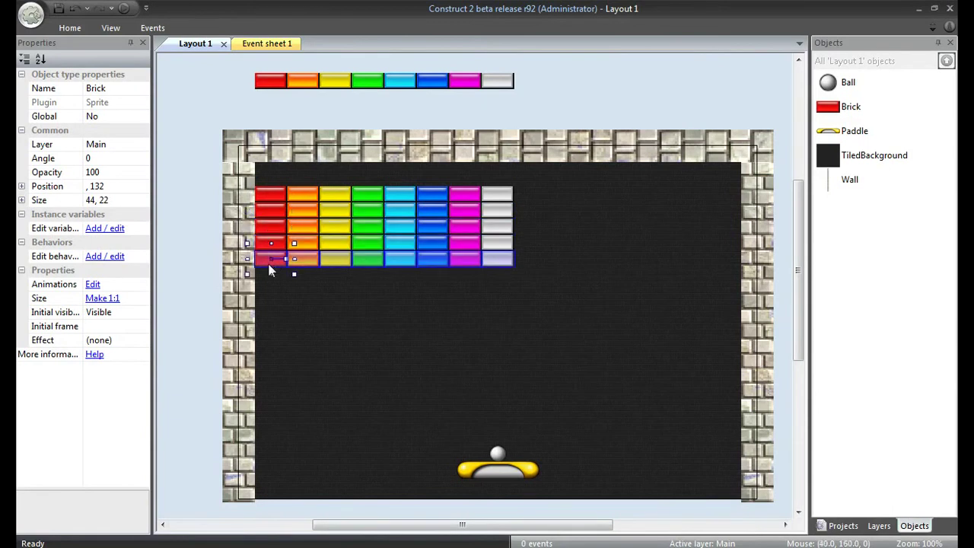
drag(525, 180, 232, 271)
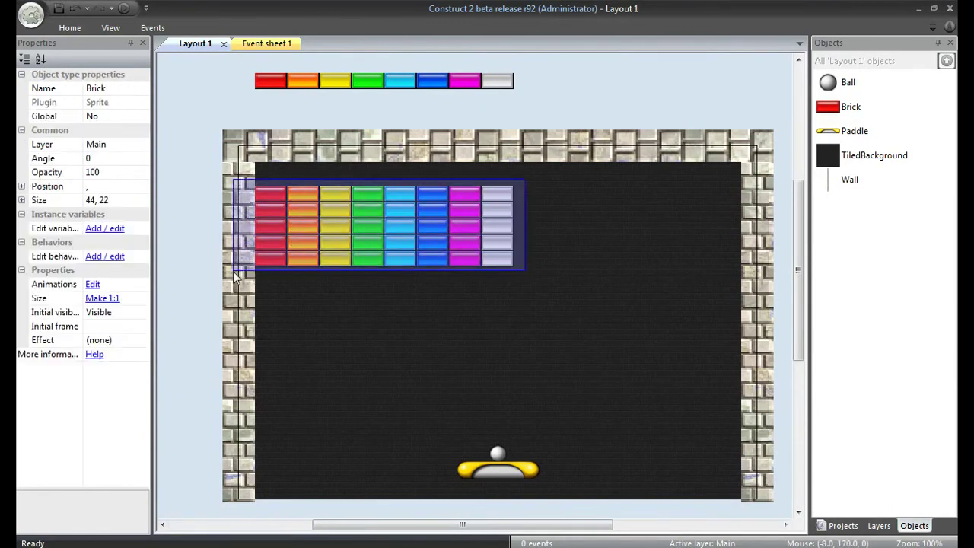
key(ctrl+v)
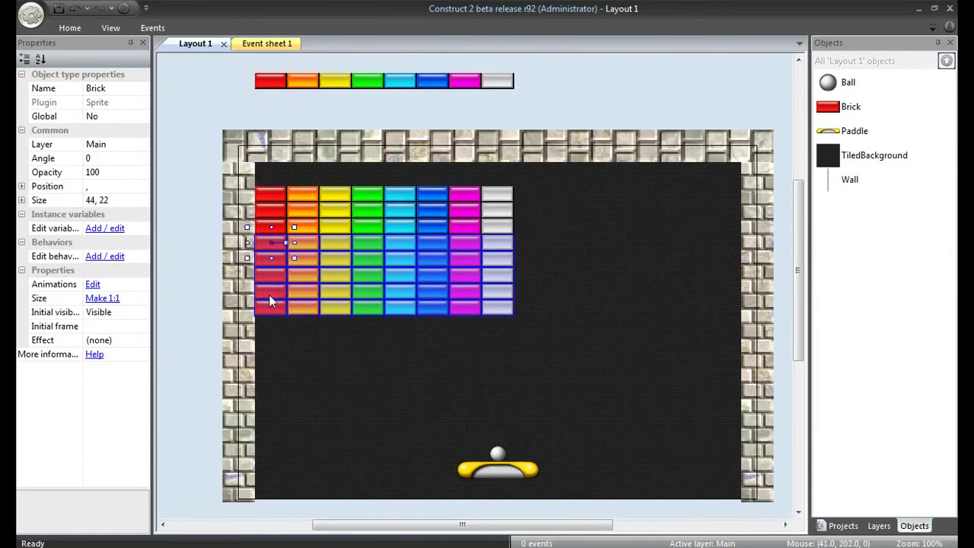
click(268, 326)
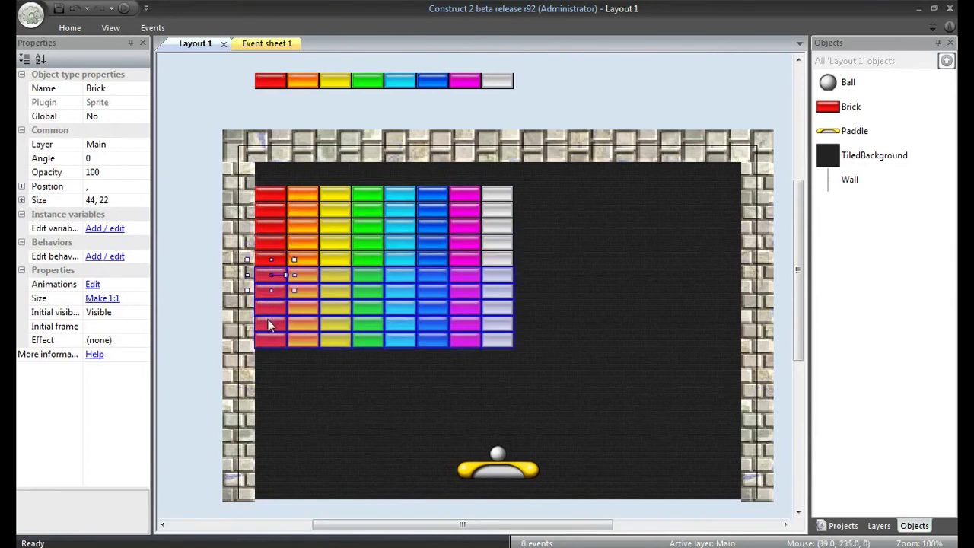
click(558, 224)
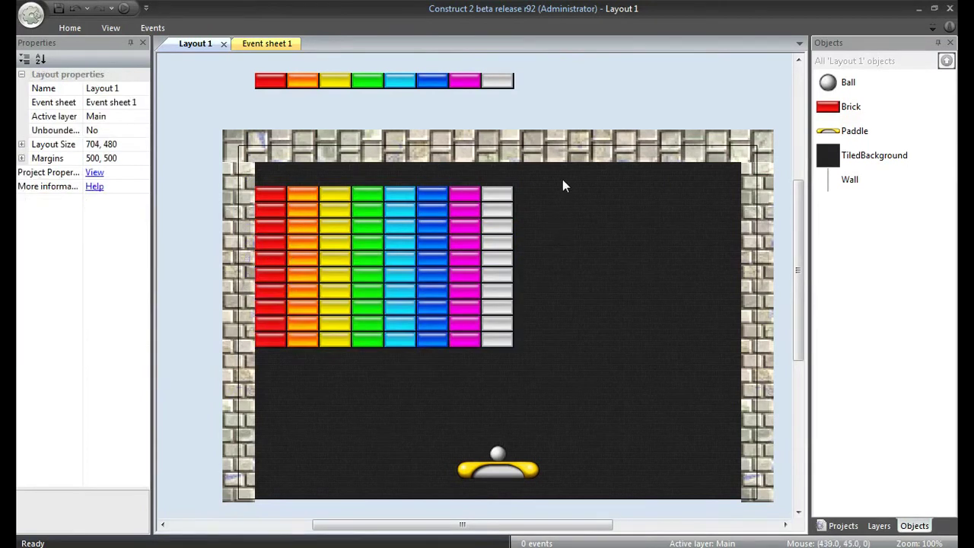
Copy the whole brick grid and place the copy to the right of the original
drag(562, 180, 235, 349)
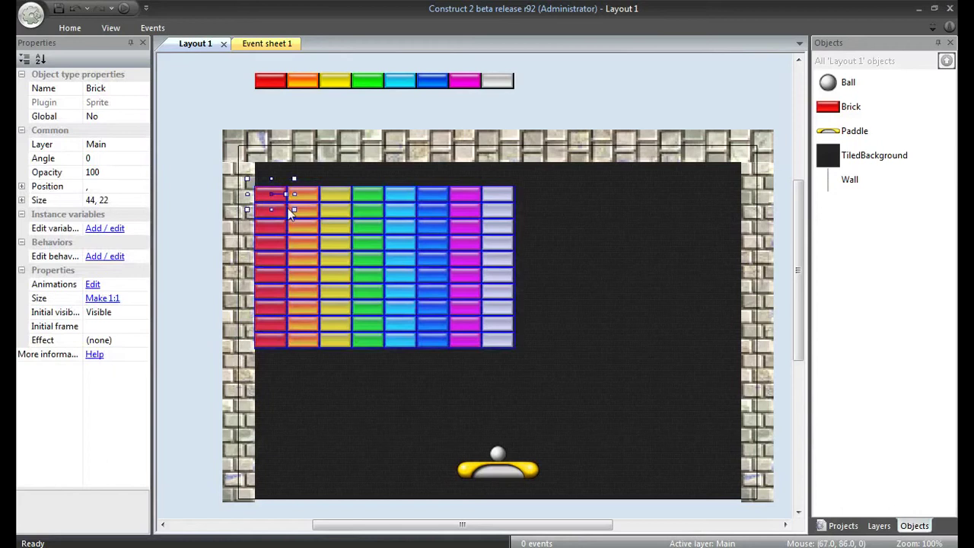
key(ctrl+c)
key(ctrl+v)
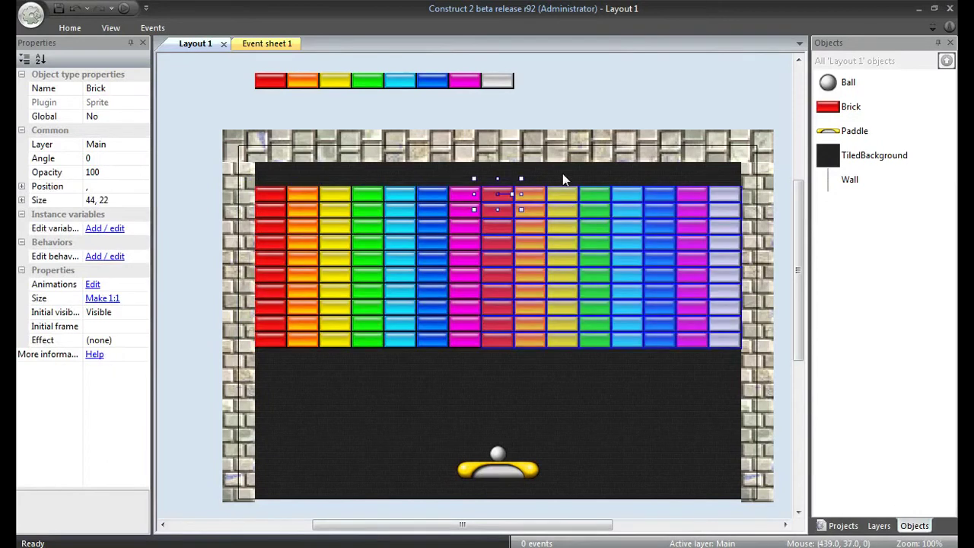
drag(488, 195, 521, 196)
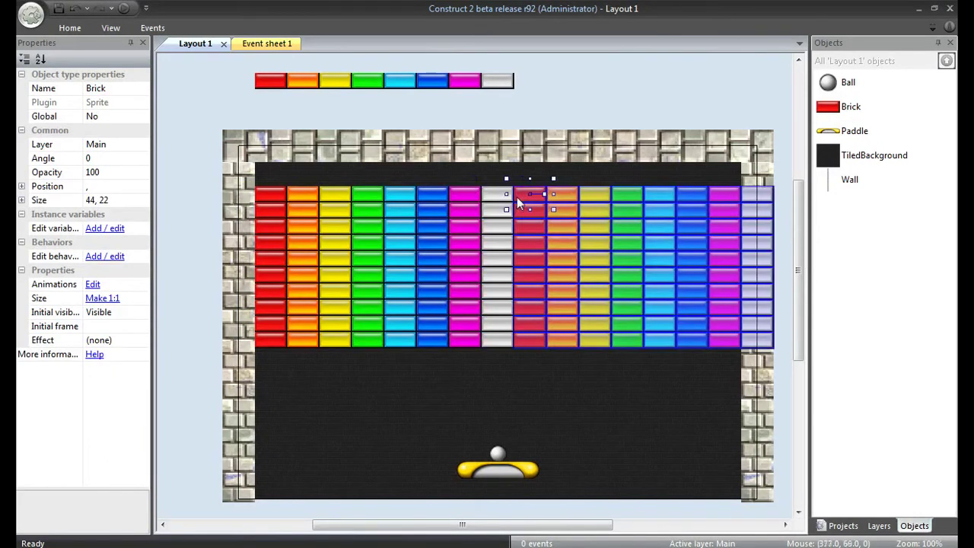
click(523, 177)
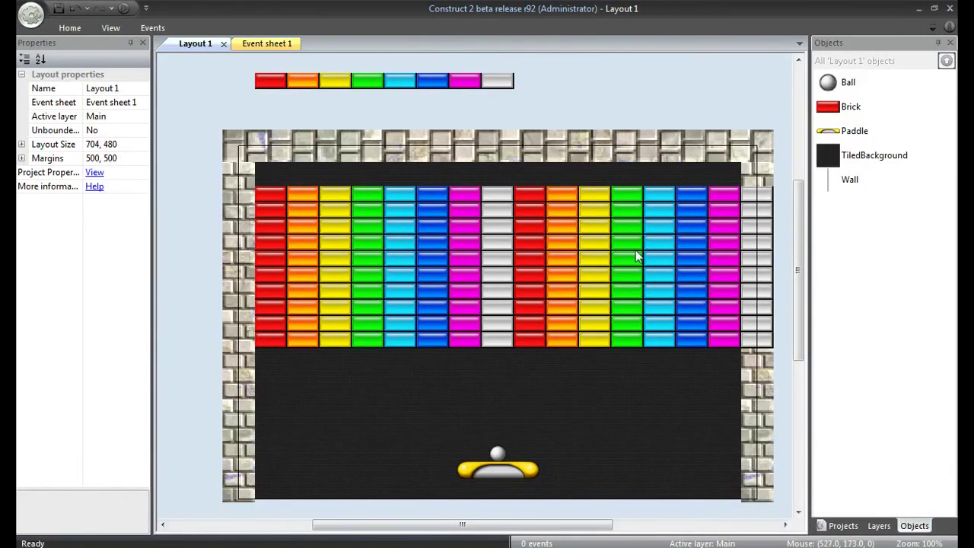
Marquee-select the grey brick column over the right wall and delete it
drag(784, 174, 731, 373)
key(Delete)
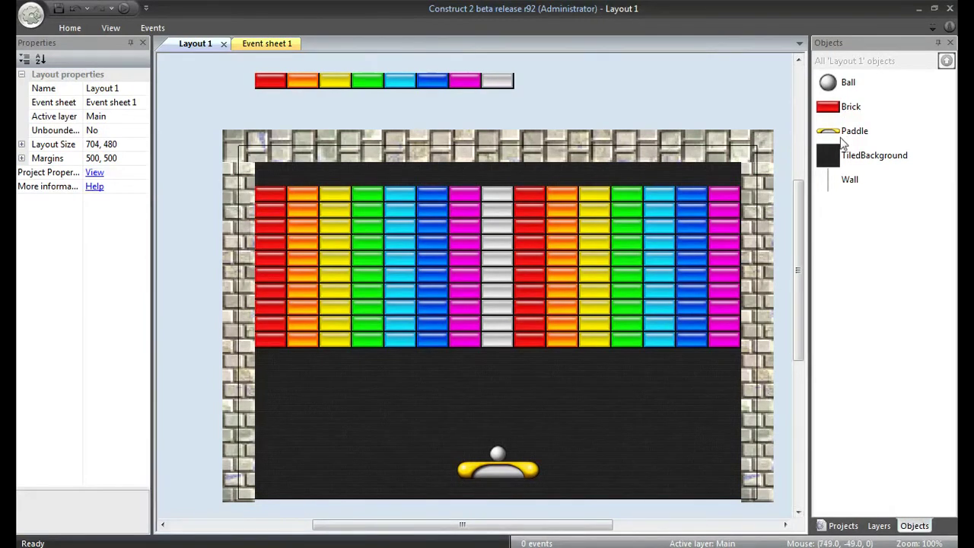
Add the Solid behavior to the Wall object
click(847, 189)
right_click(846, 189)
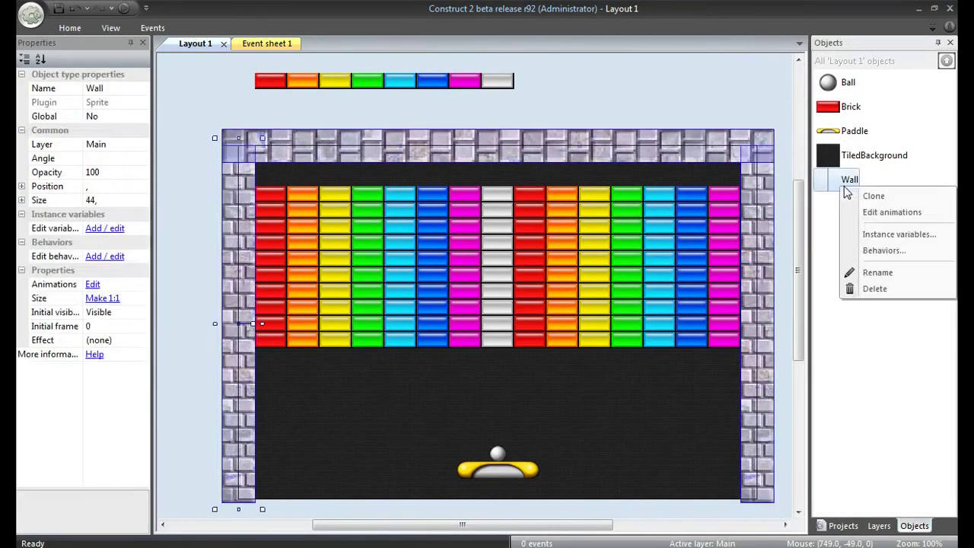
click(883, 250)
click(409, 104)
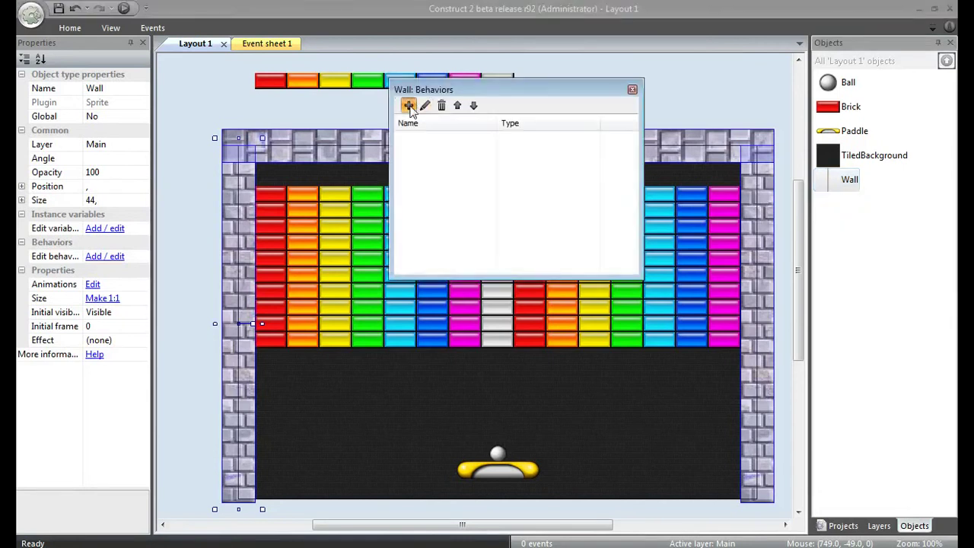
double_click(383, 152)
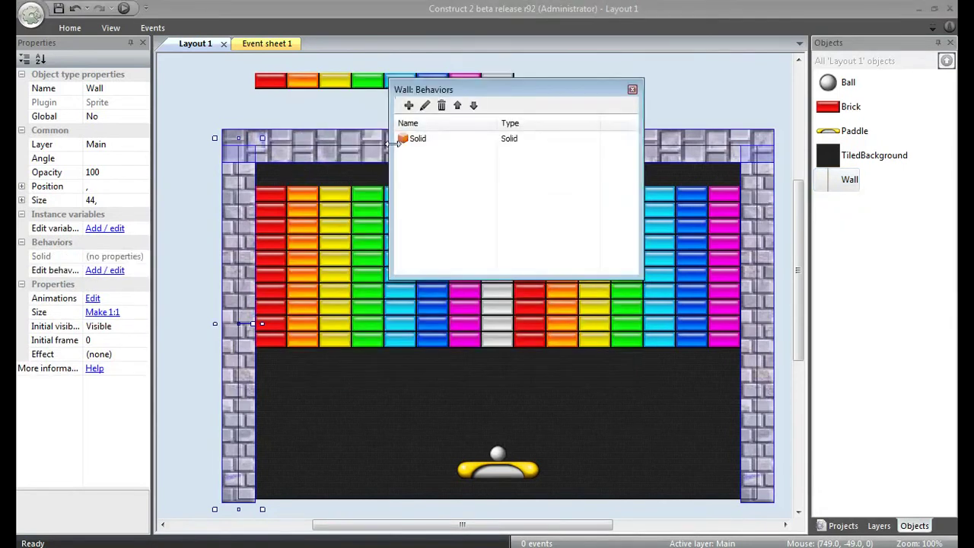
click(633, 90)
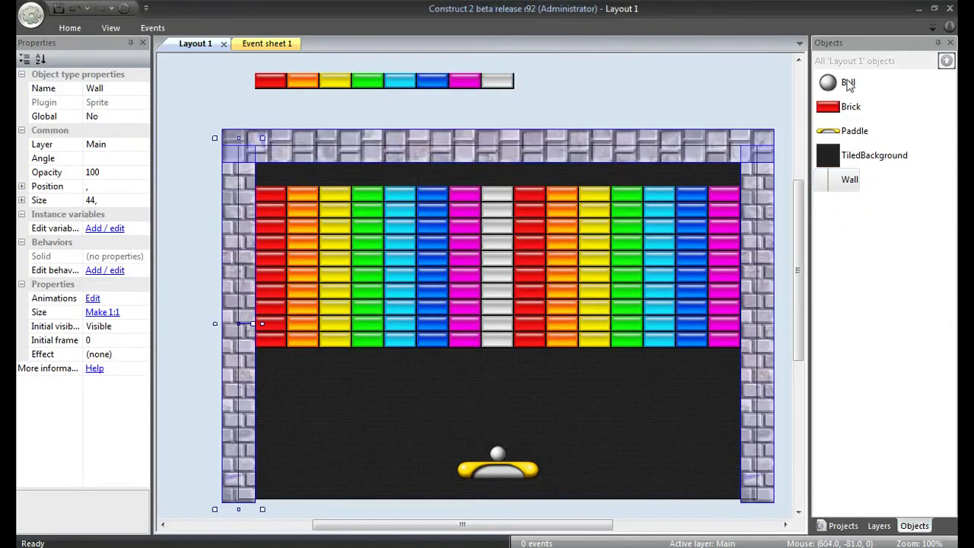
Give the Ball object the Solid and Bullet behaviors
click(851, 86)
right_click(851, 86)
click(871, 144)
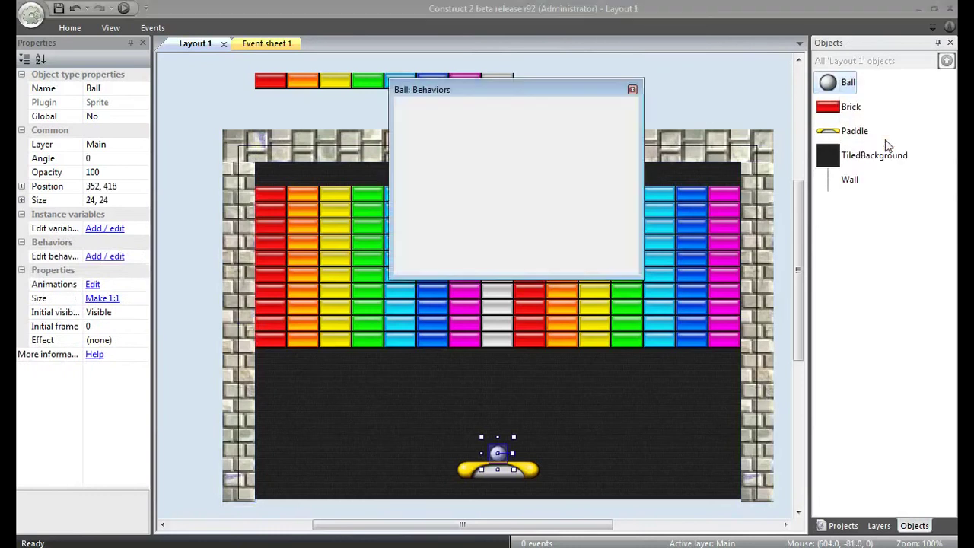
click(409, 105)
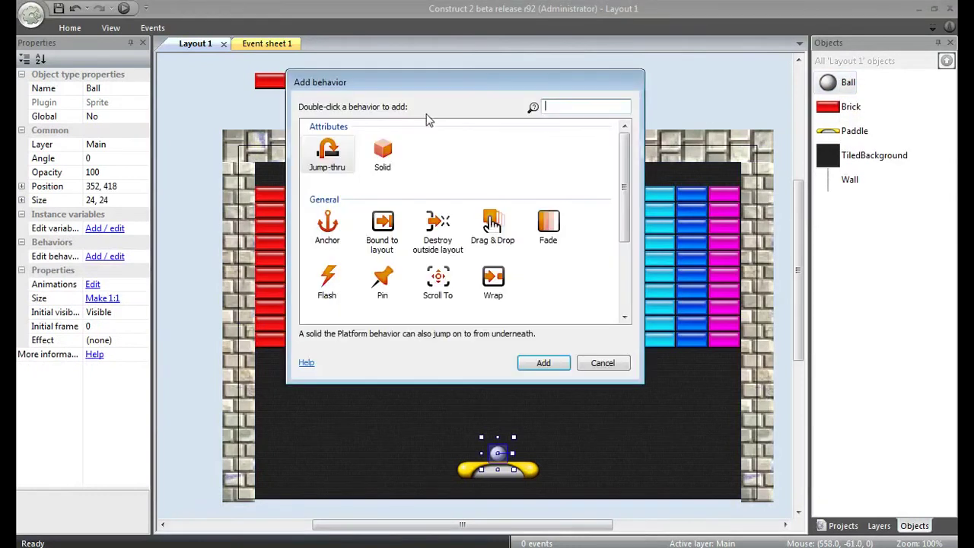
double_click(383, 152)
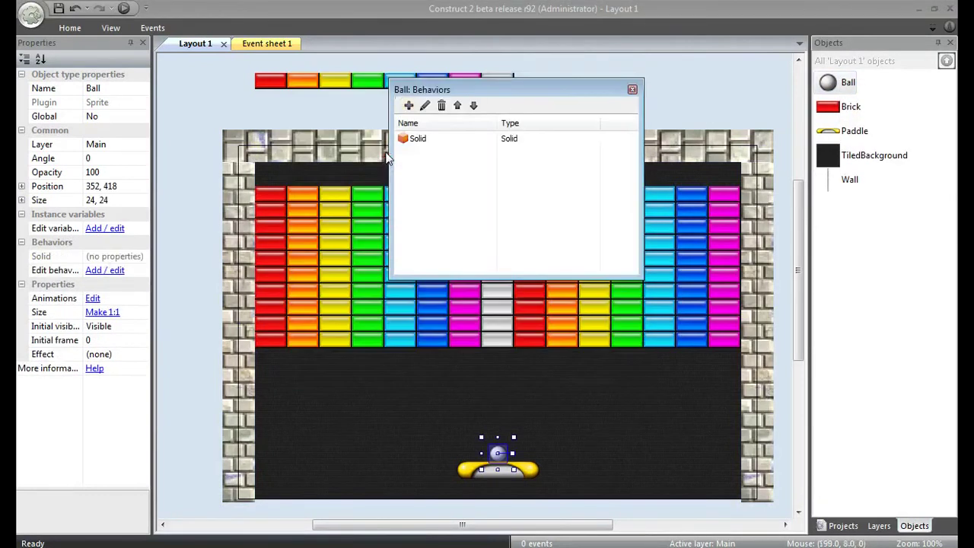
click(409, 105)
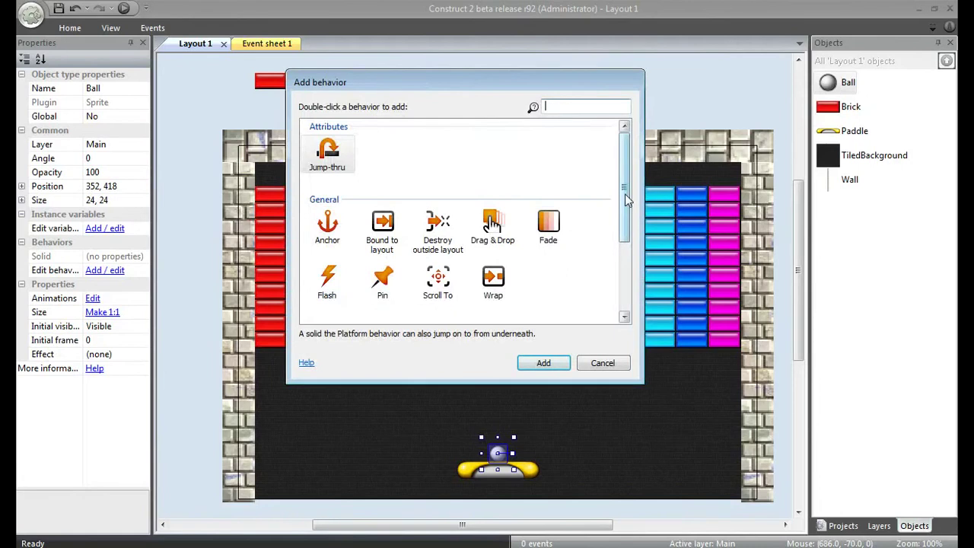
drag(624, 194, 625, 263)
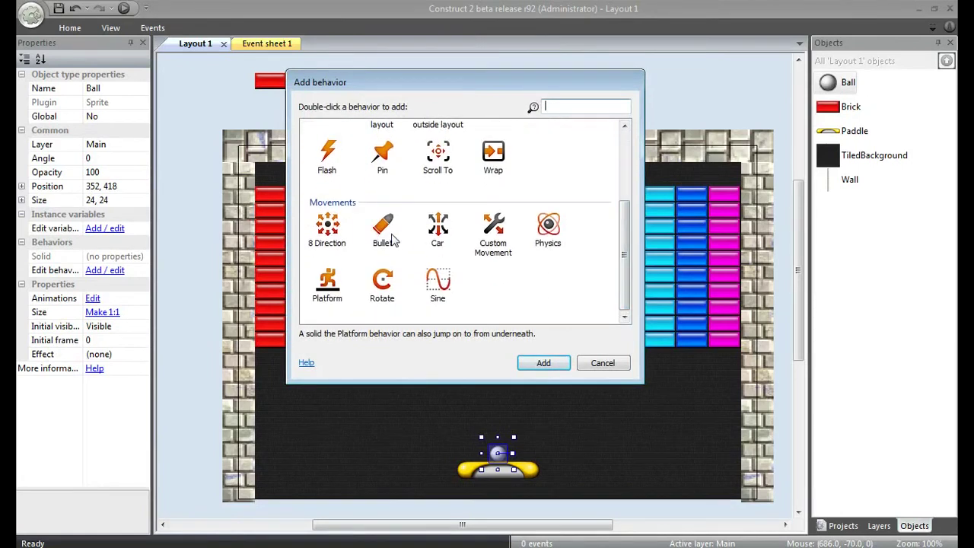
double_click(382, 229)
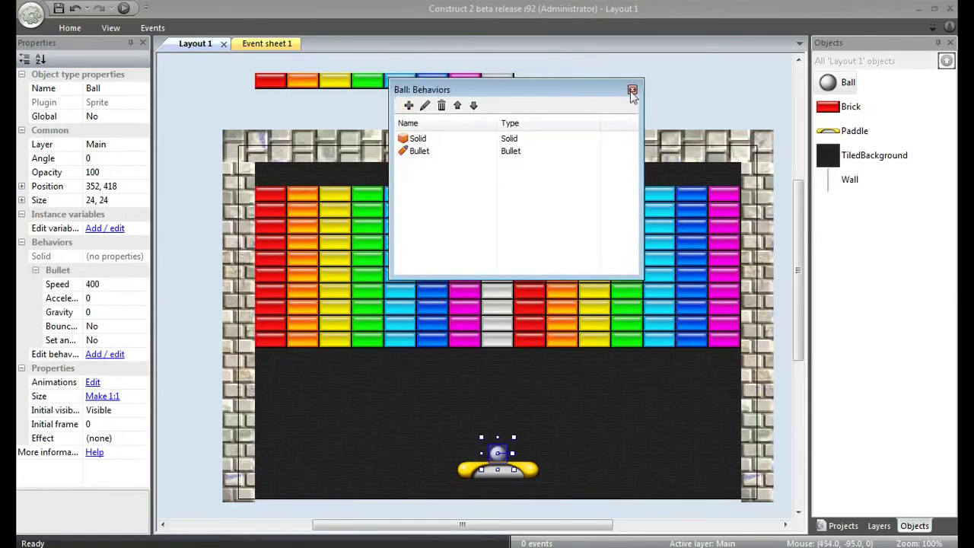
click(632, 91)
Give the Brick object the Solid and Fade behaviors
right_click(826, 108)
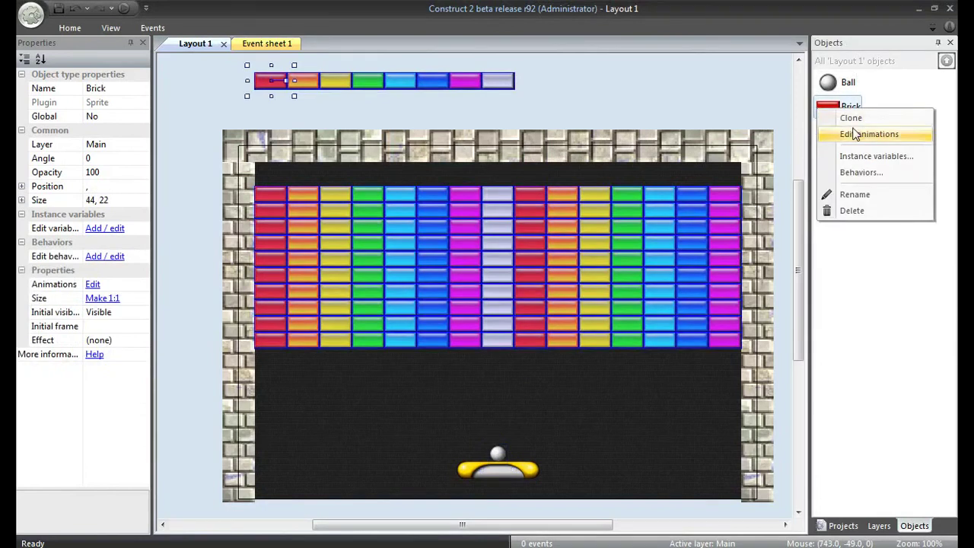
click(868, 172)
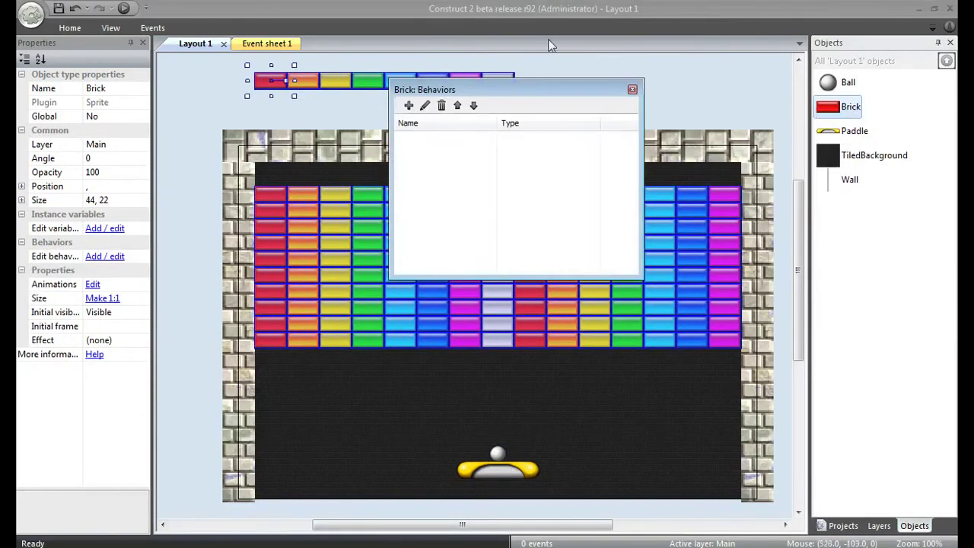
click(409, 105)
double_click(383, 156)
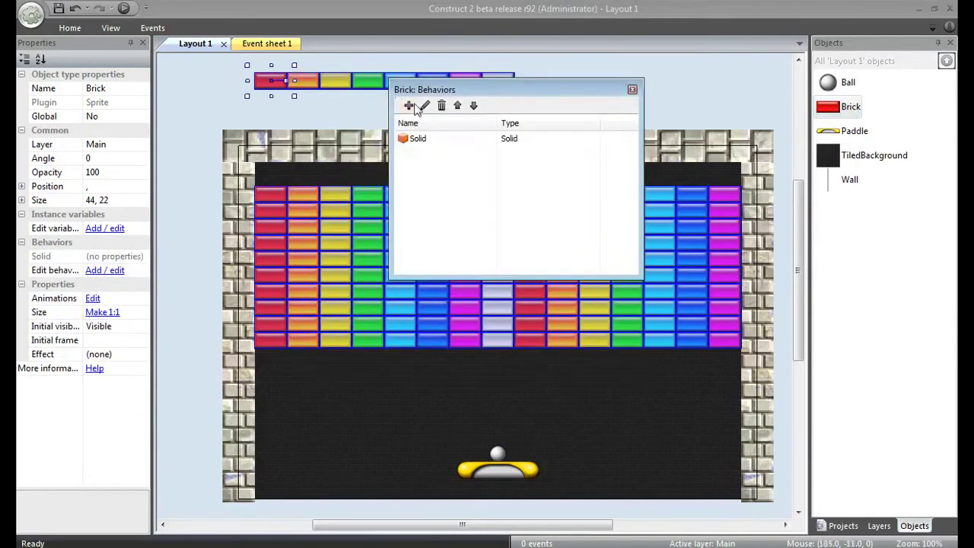
click(412, 106)
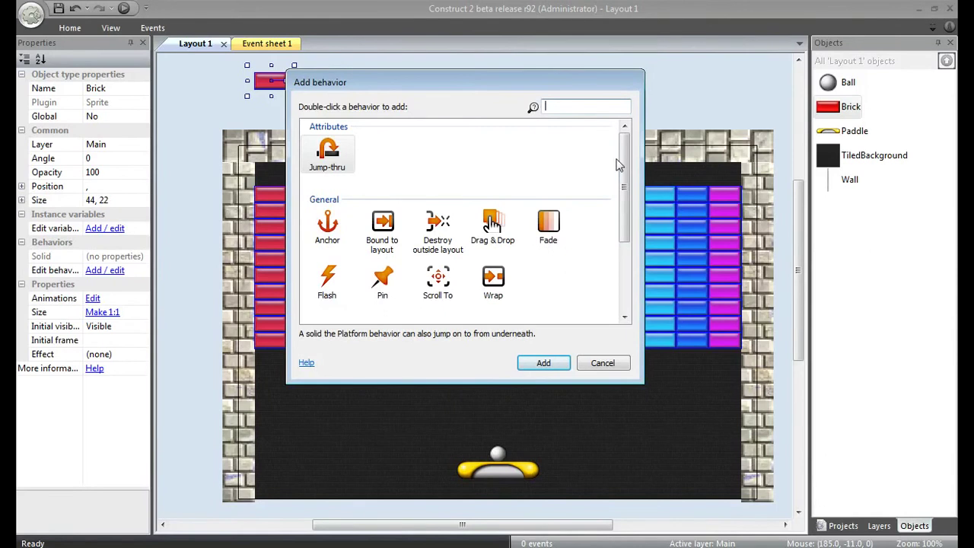
double_click(548, 223)
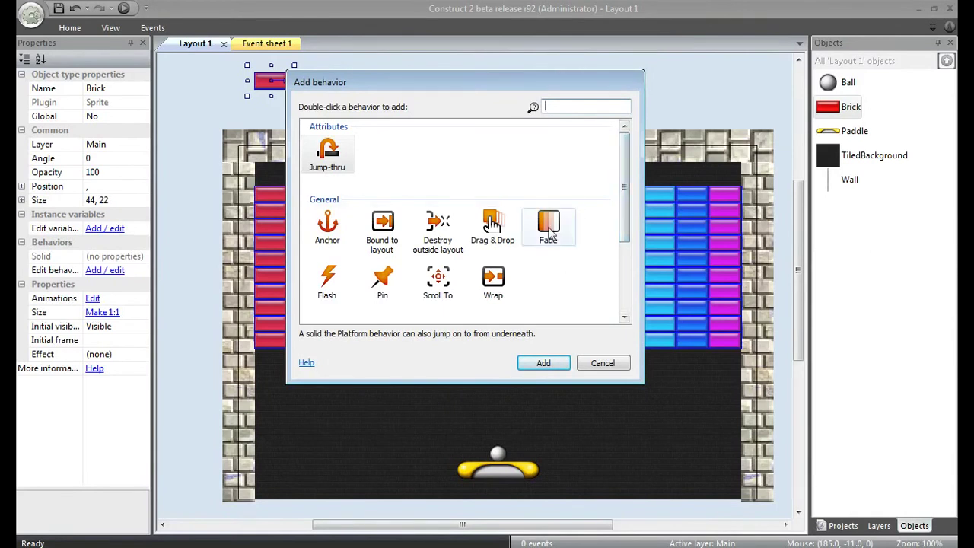
click(632, 89)
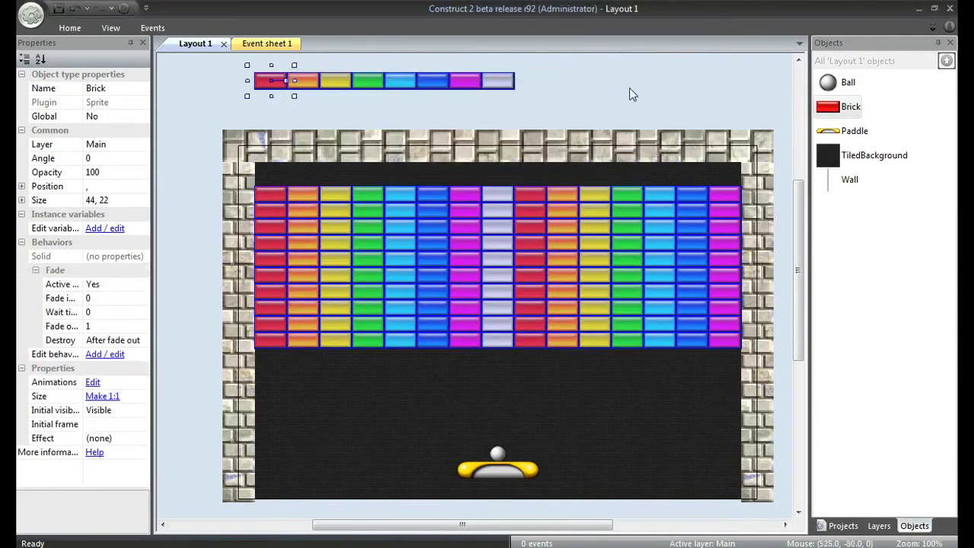
click(831, 131)
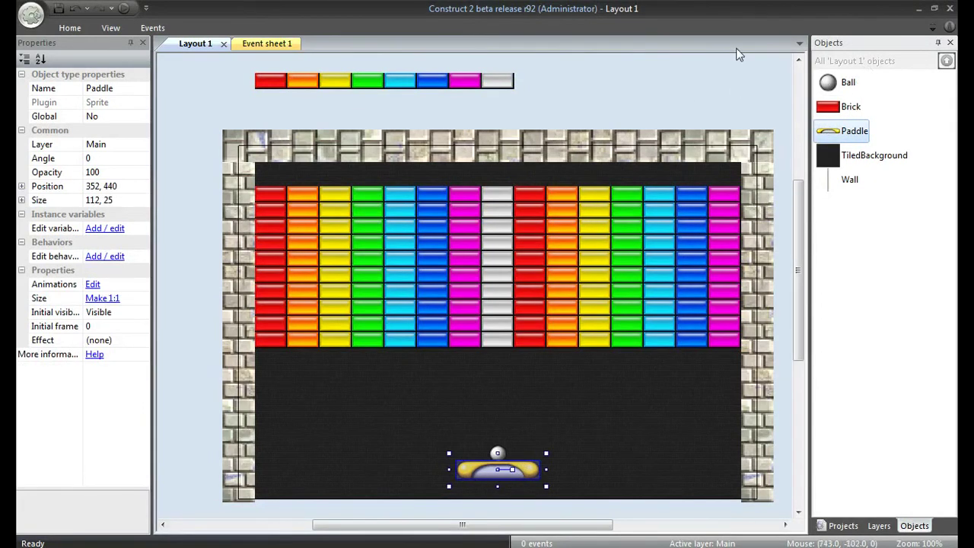
Set the Ball's bullet speed to 200, gravity 3, and Bounce off solids to Yes
click(857, 86)
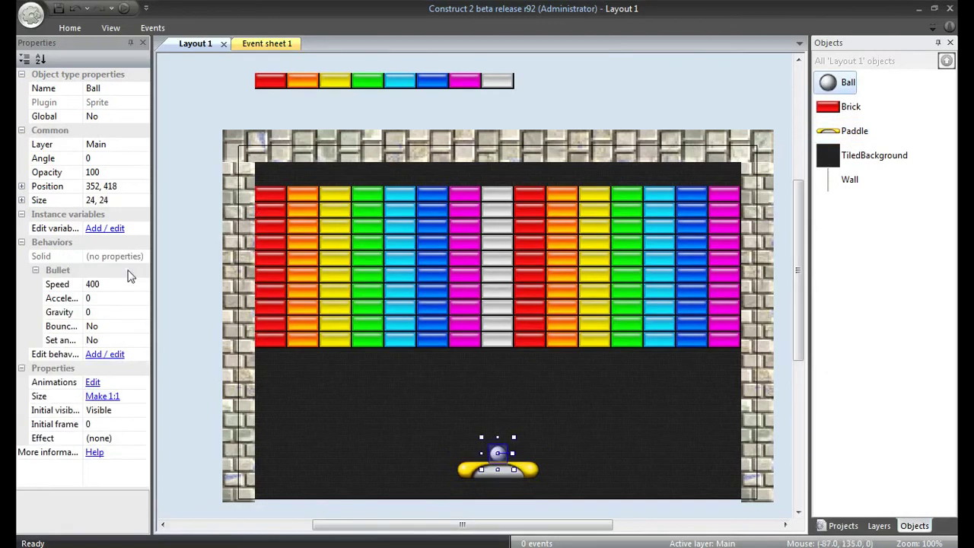
click(124, 286)
text(200)
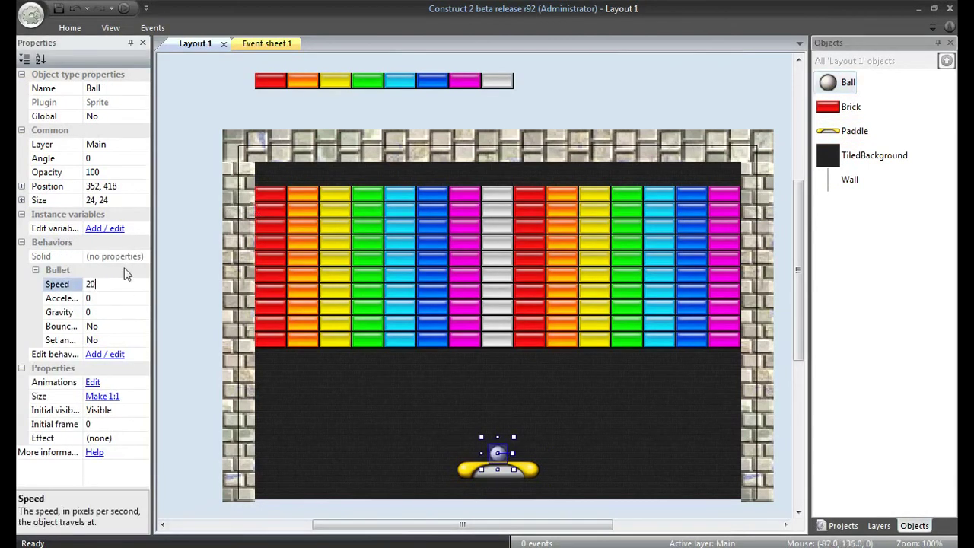
key(Return)
click(117, 312)
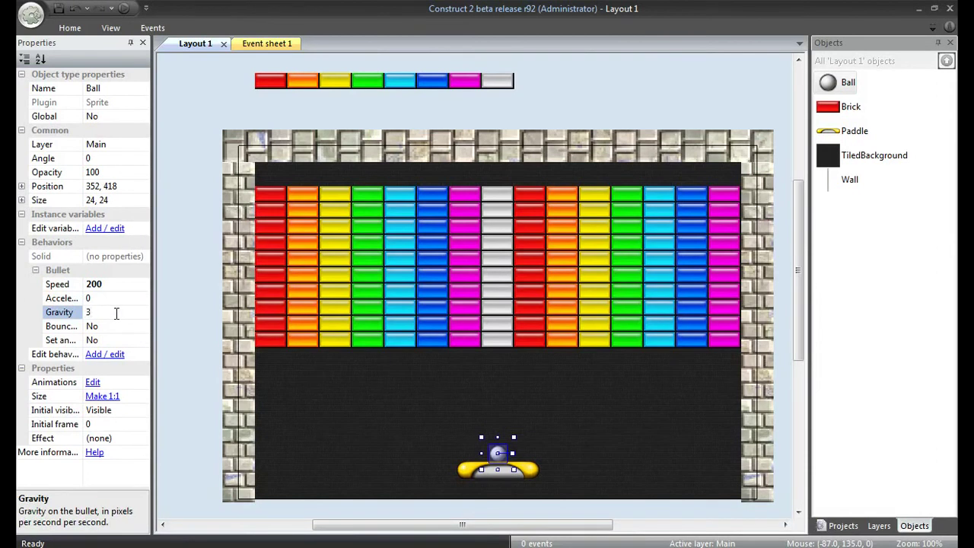
click(122, 325)
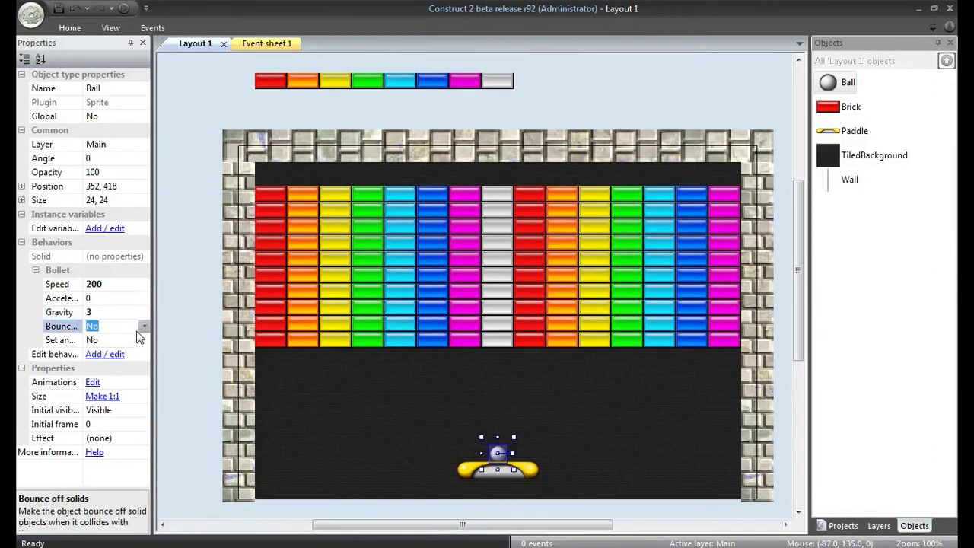
click(144, 326)
click(138, 351)
mouse_move(83, 325)
mouse_down()
mouse_move(141, 325)
mouse_move(86, 325)
mouse_up()
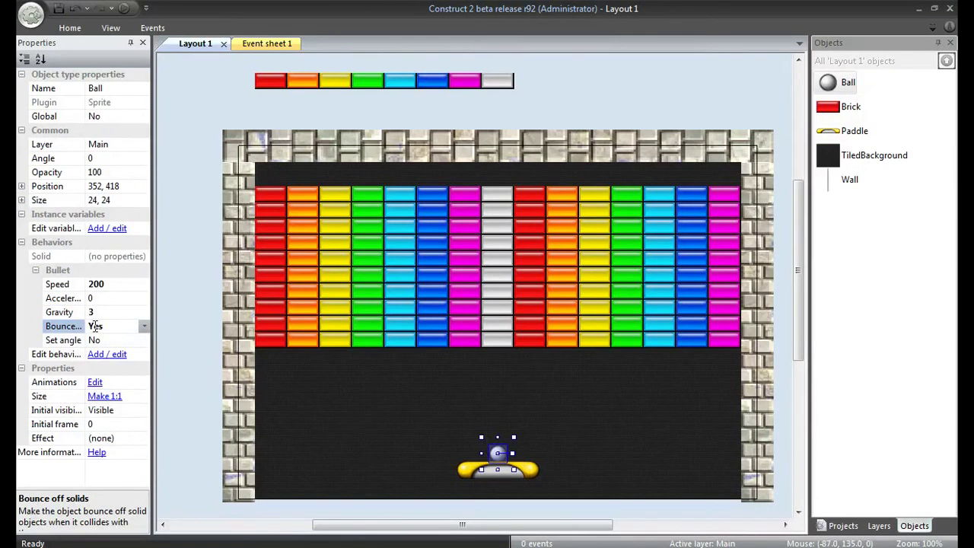
click(192, 329)
Set the Brick's fade Active at start to No and fade out time to 0.5
click(830, 109)
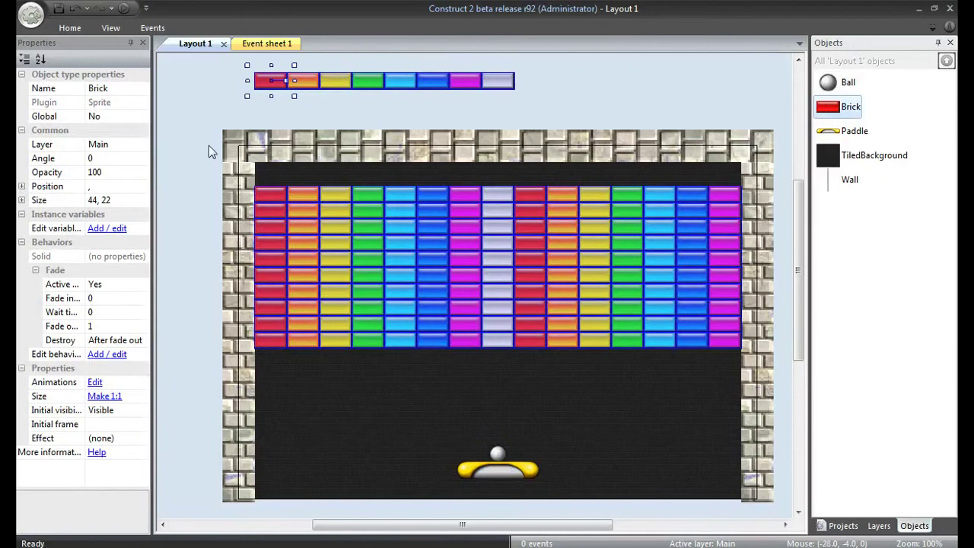
click(131, 286)
click(142, 286)
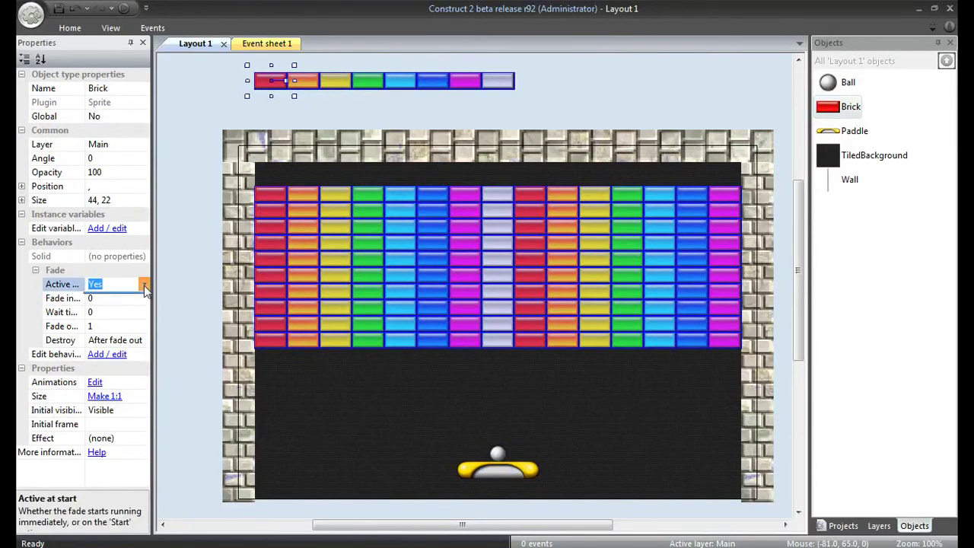
click(96, 311)
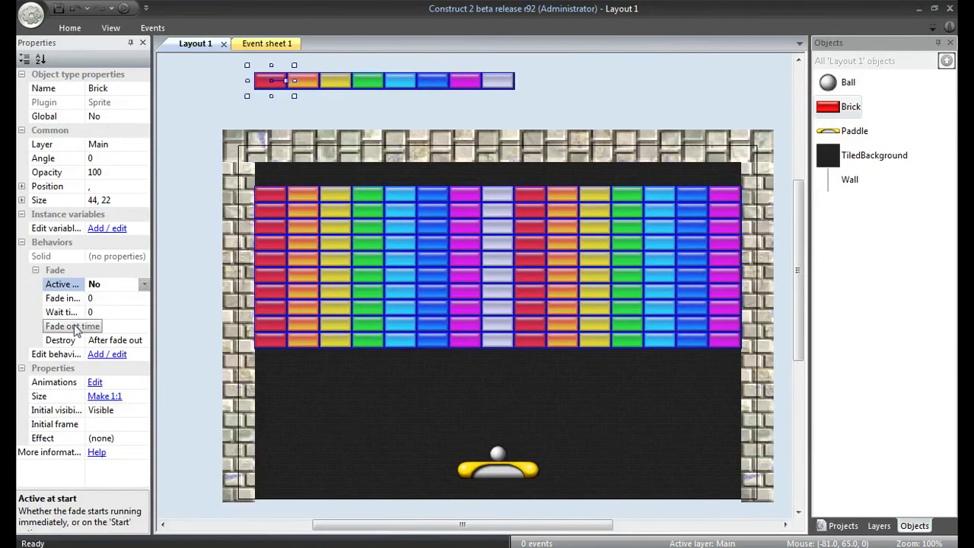
click(122, 328)
text(0.)
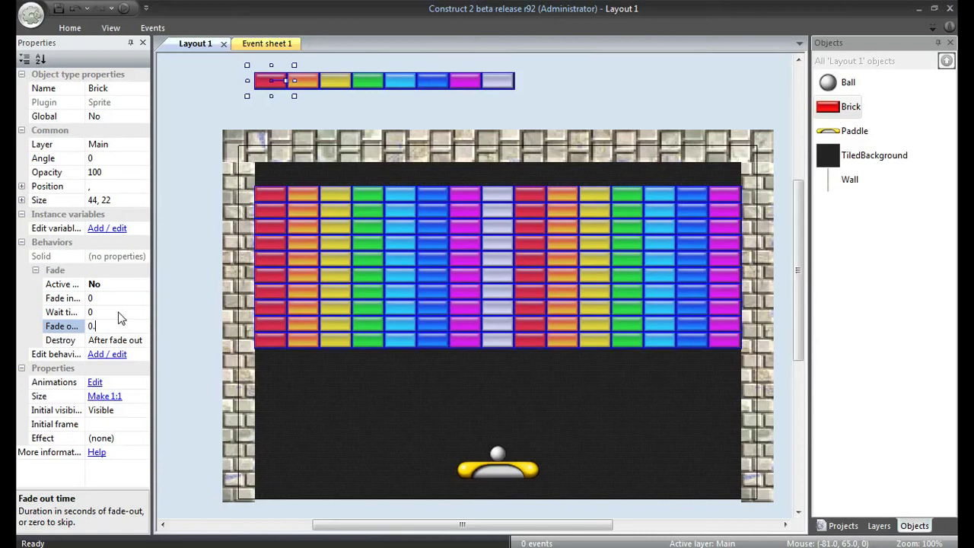
text(5)
mouse_move(87, 298)
mouse_down()
mouse_move(113, 298)
mouse_move(92, 298)
mouse_up()
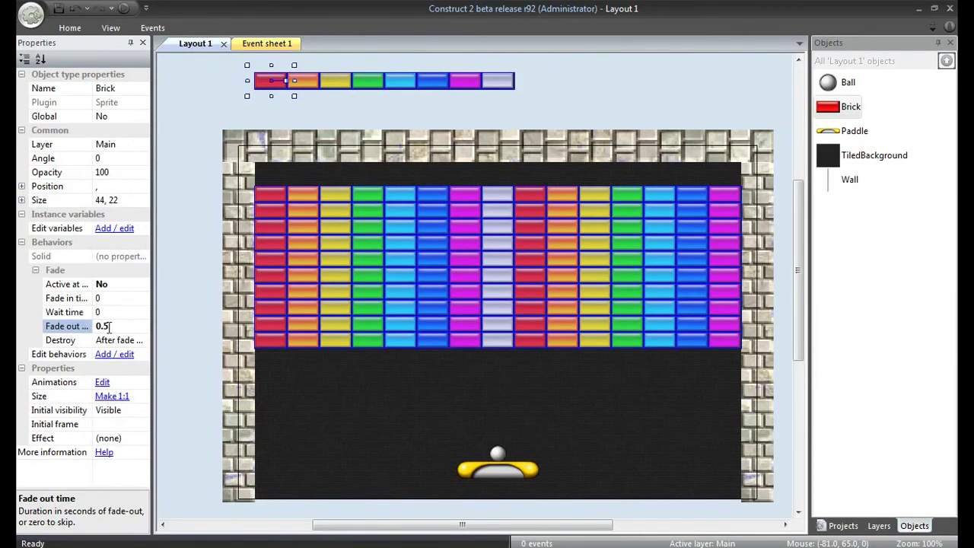
click(215, 94)
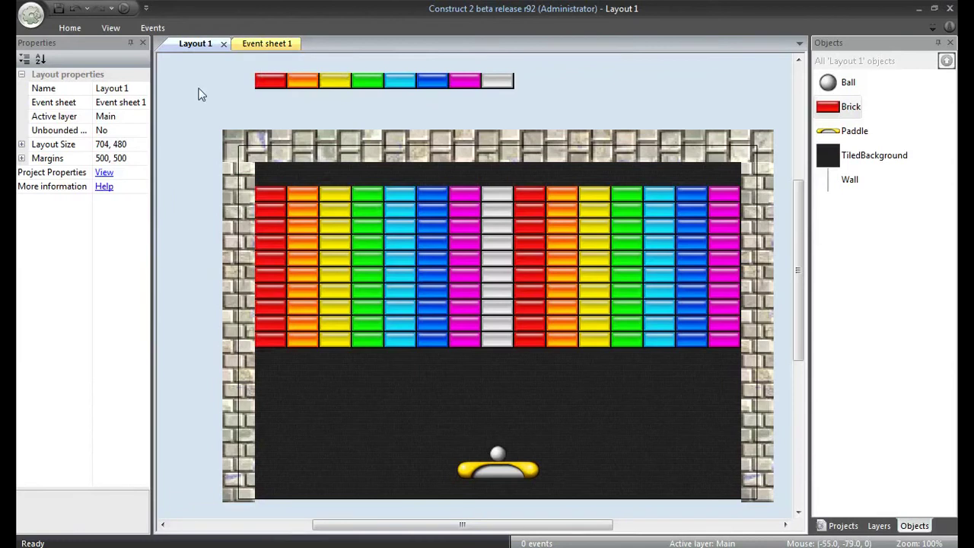
From Layout 1, insert the Mouse object from the Input category of Insert new object
click(268, 46)
click(170, 44)
right_click(191, 99)
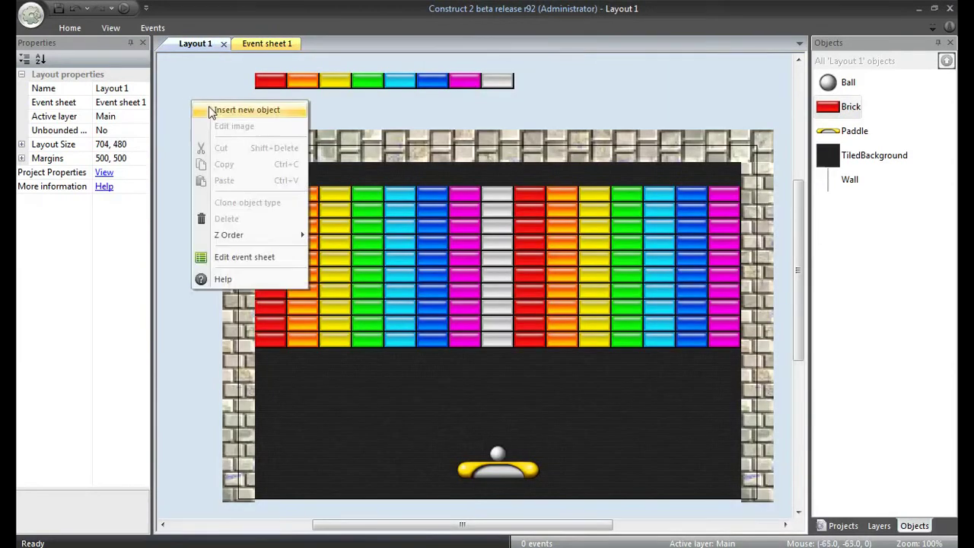
click(212, 112)
scroll(728, 163, down, 3)
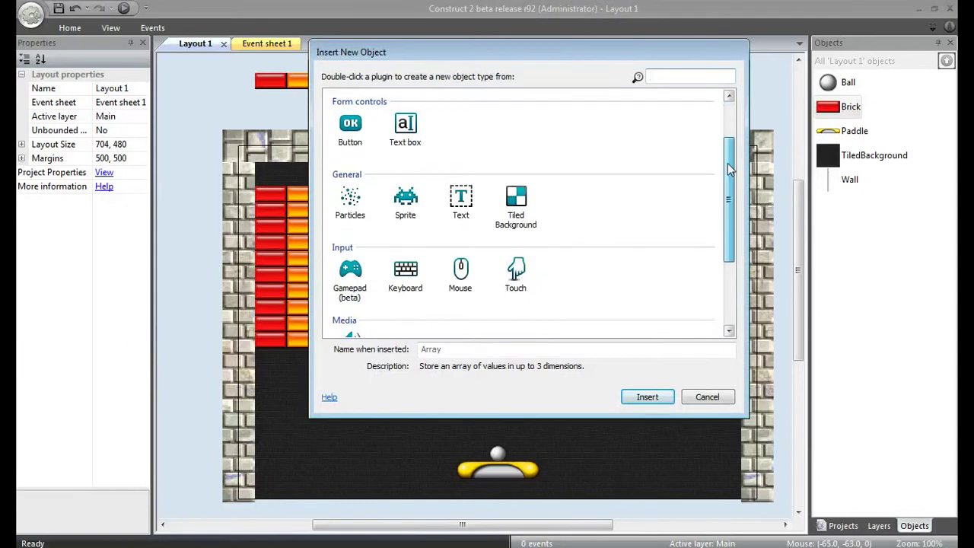
click(472, 251)
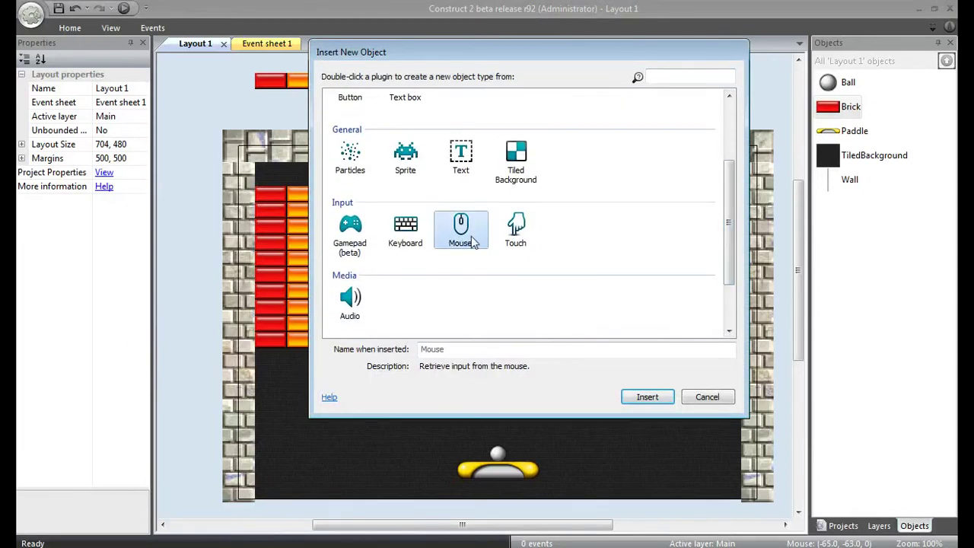
double_click(481, 240)
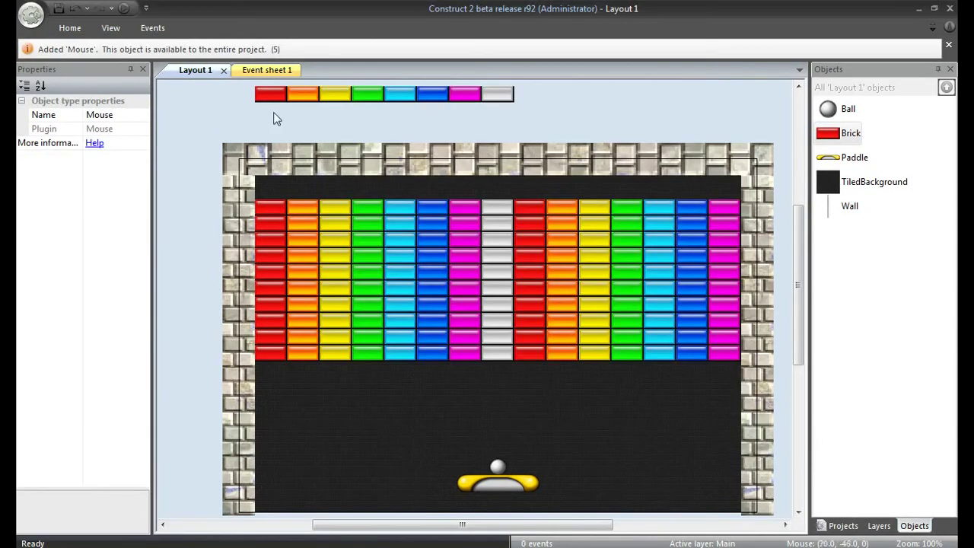
On Event sheet 1, add an event with the System Every tick condition
click(259, 71)
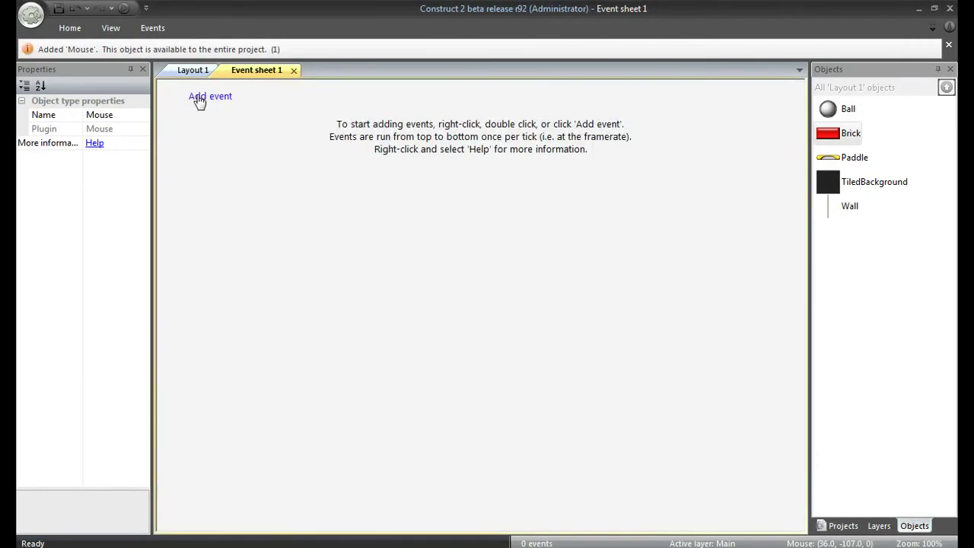
click(212, 70)
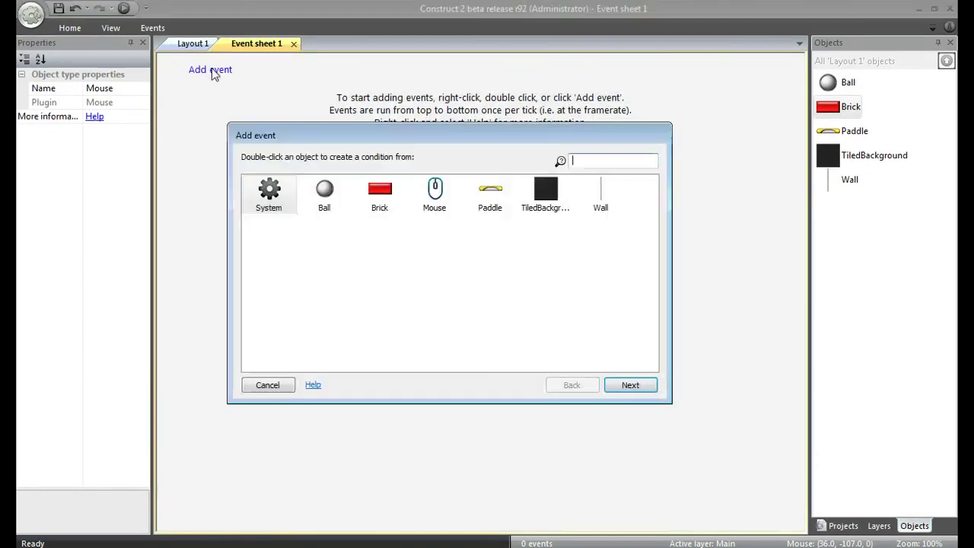
click(434, 193)
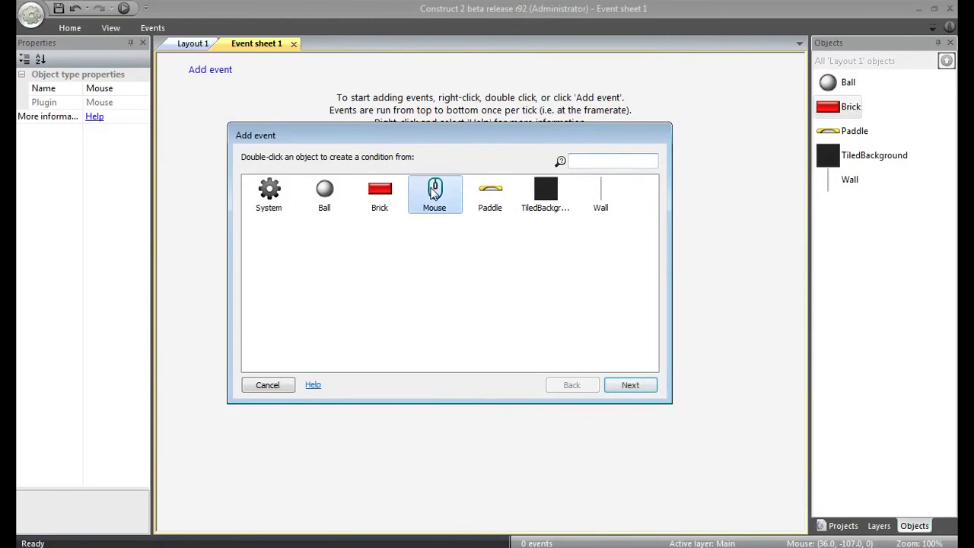
double_click(269, 193)
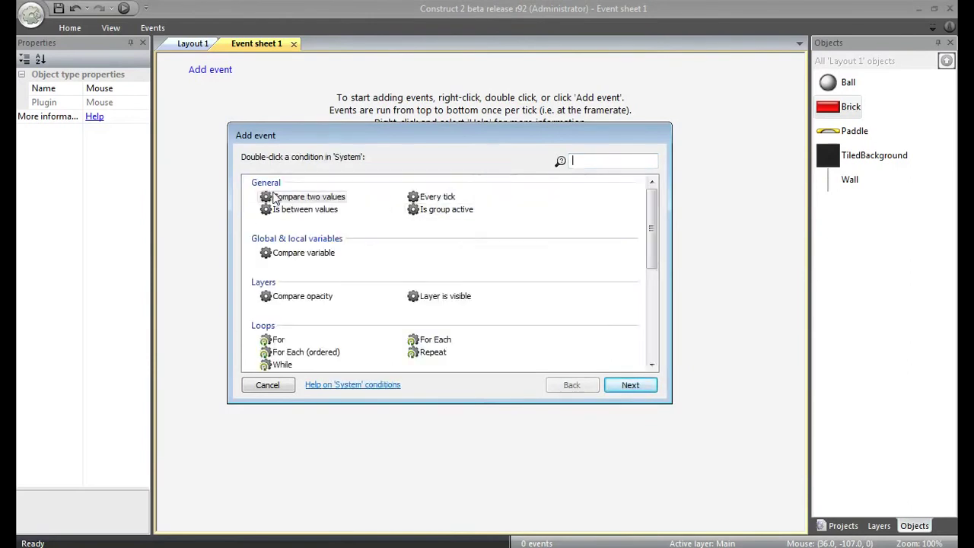
double_click(439, 198)
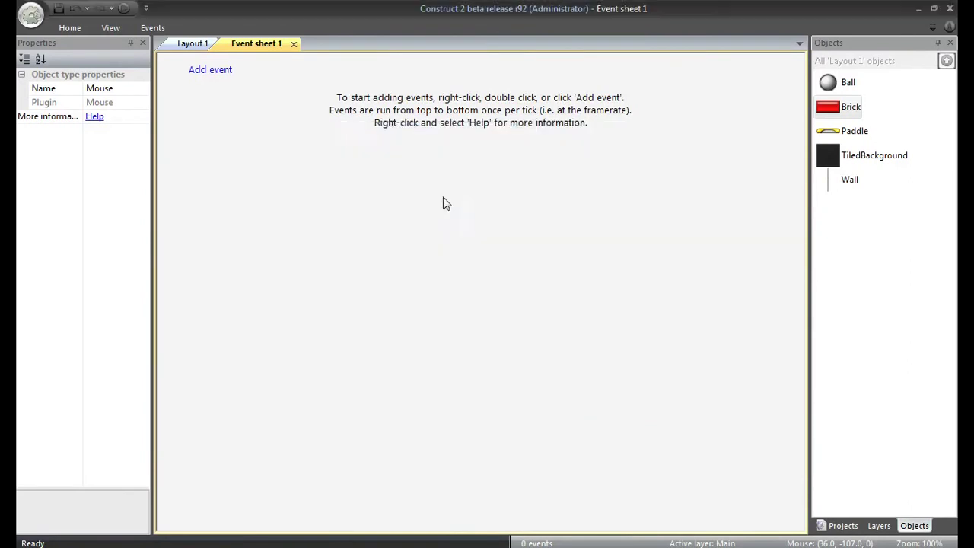
Add a Paddle Set X action with the value Mouse.X
click(395, 74)
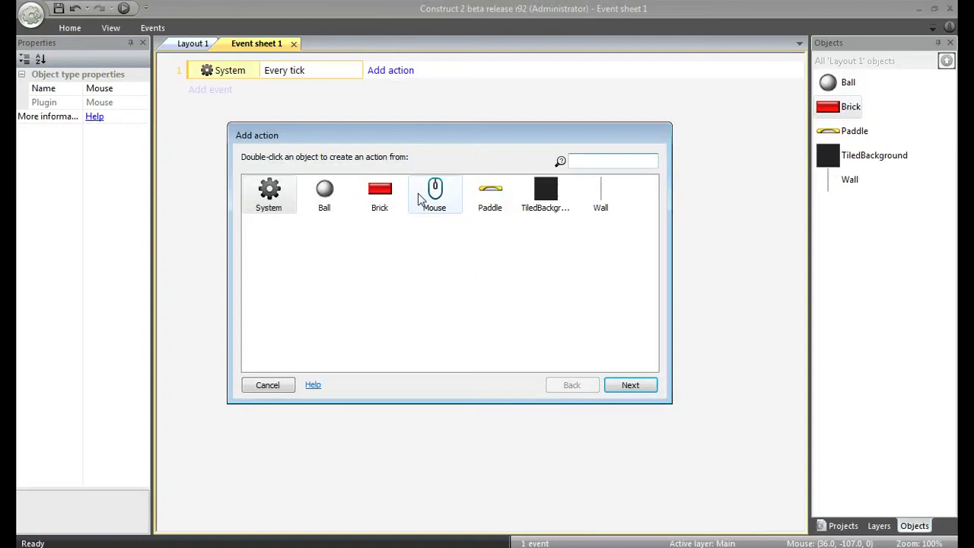
double_click(486, 199)
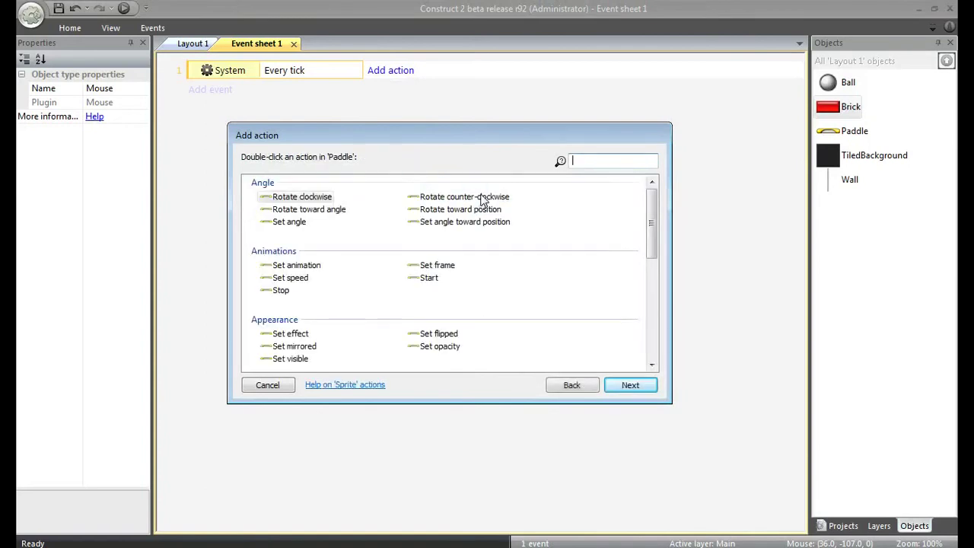
drag(652, 198, 652, 298)
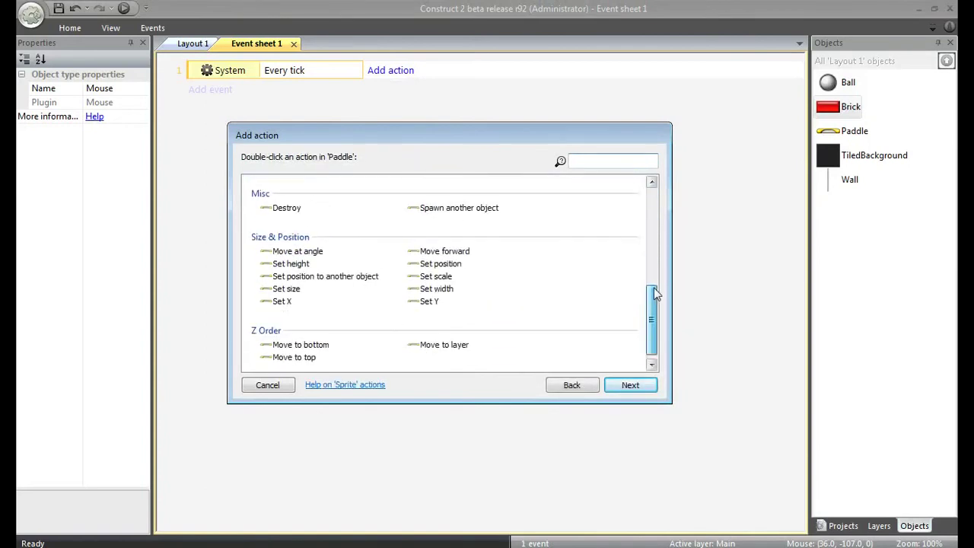
click(286, 302)
double_click(285, 303)
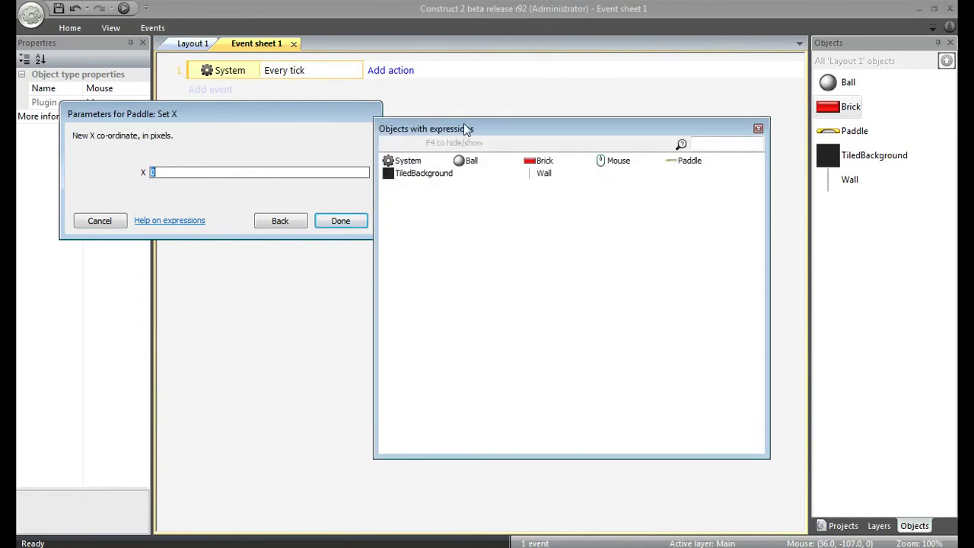
drag(464, 129, 510, 121)
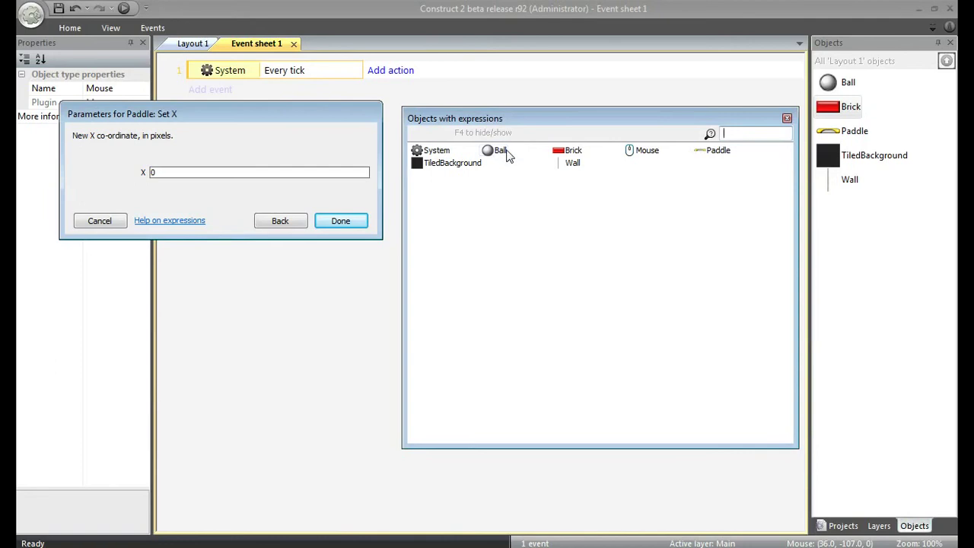
double_click(634, 155)
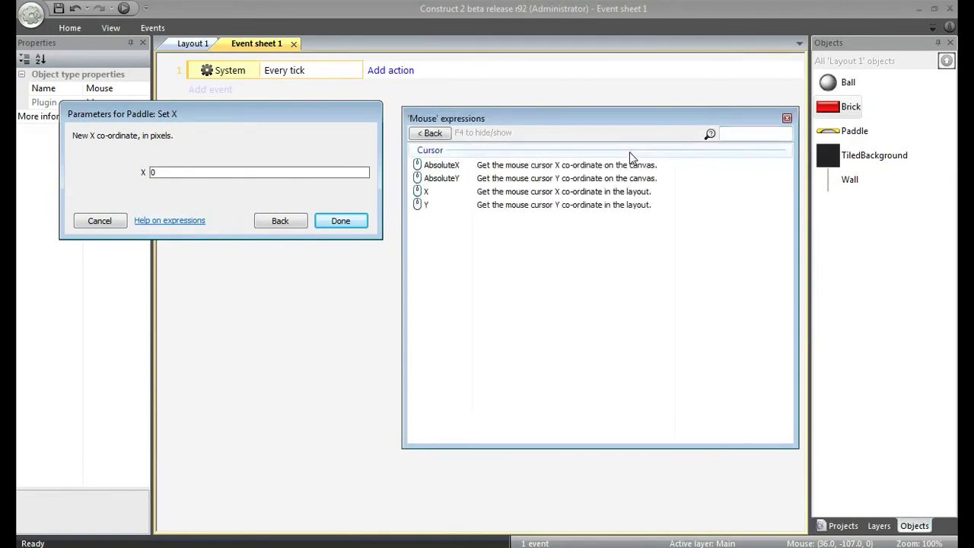
double_click(446, 195)
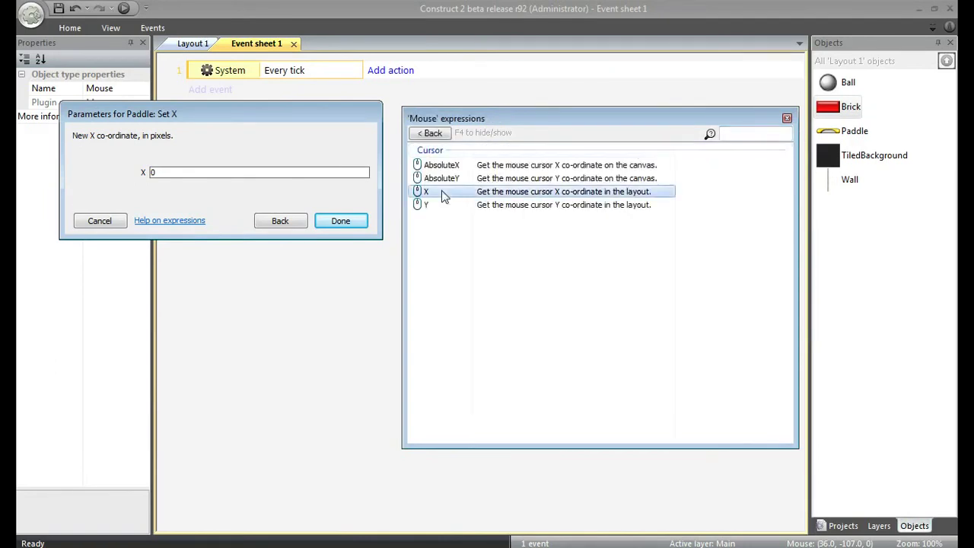
click(341, 221)
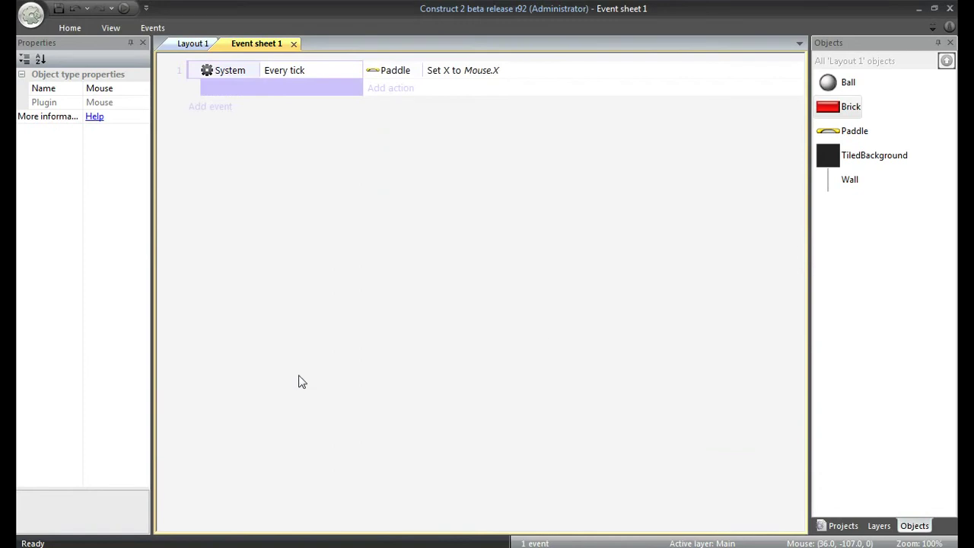
Add a second event: Ball on collision with another object, Brick
click(204, 113)
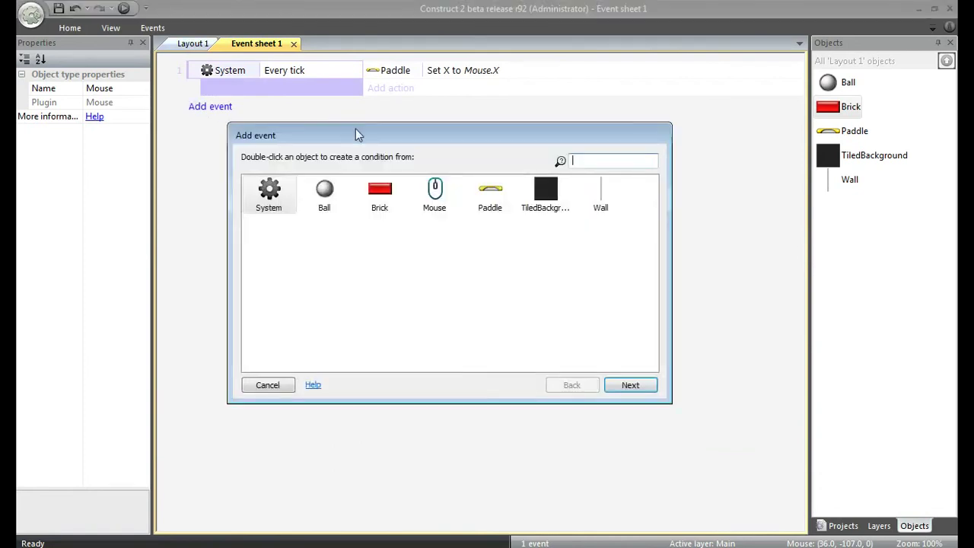
double_click(327, 190)
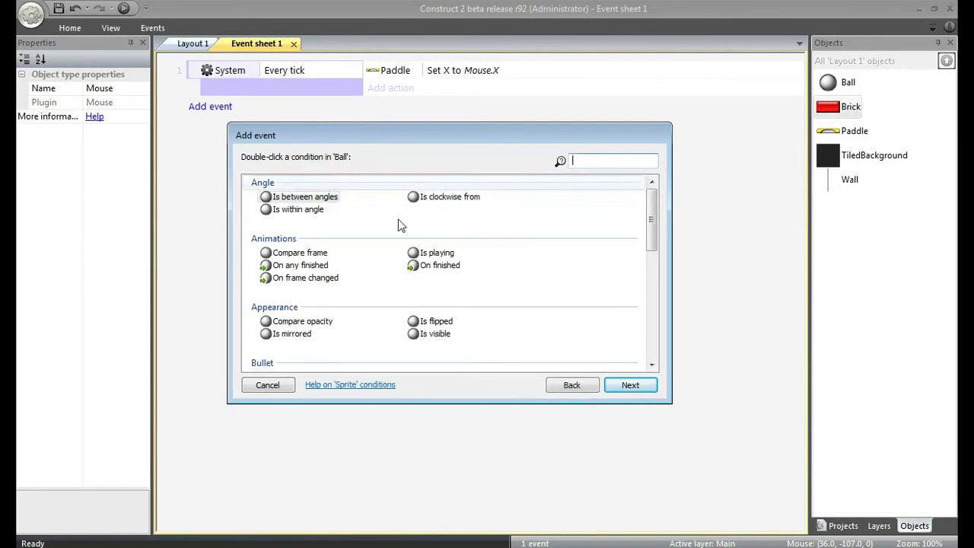
drag(658, 222, 657, 278)
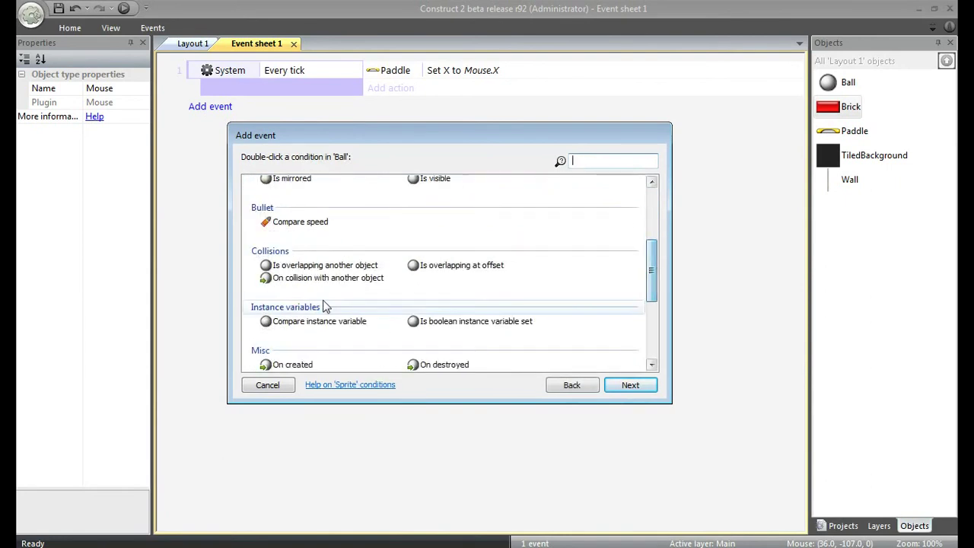
double_click(328, 277)
click(276, 181)
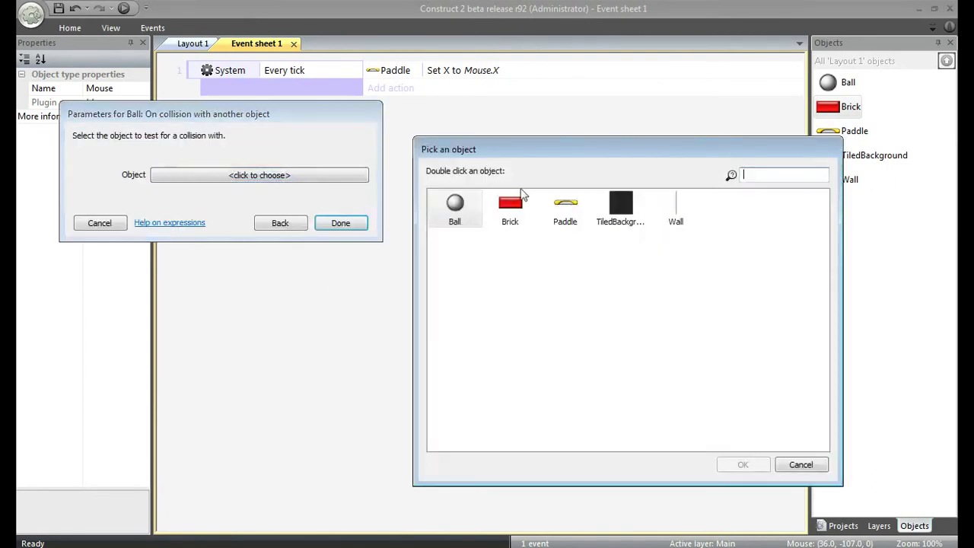
double_click(518, 201)
click(339, 236)
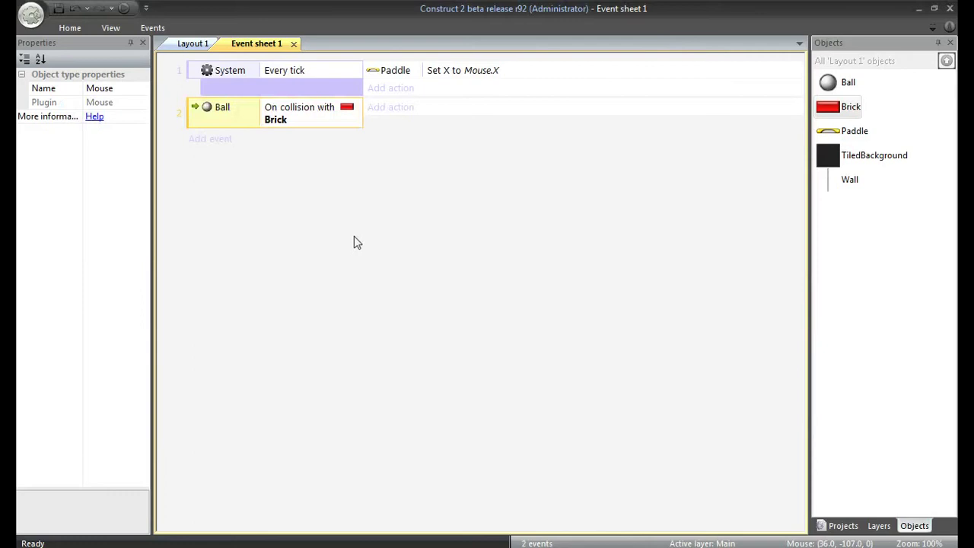
Add a Brick Fade: Start fade action to the collision event
click(399, 108)
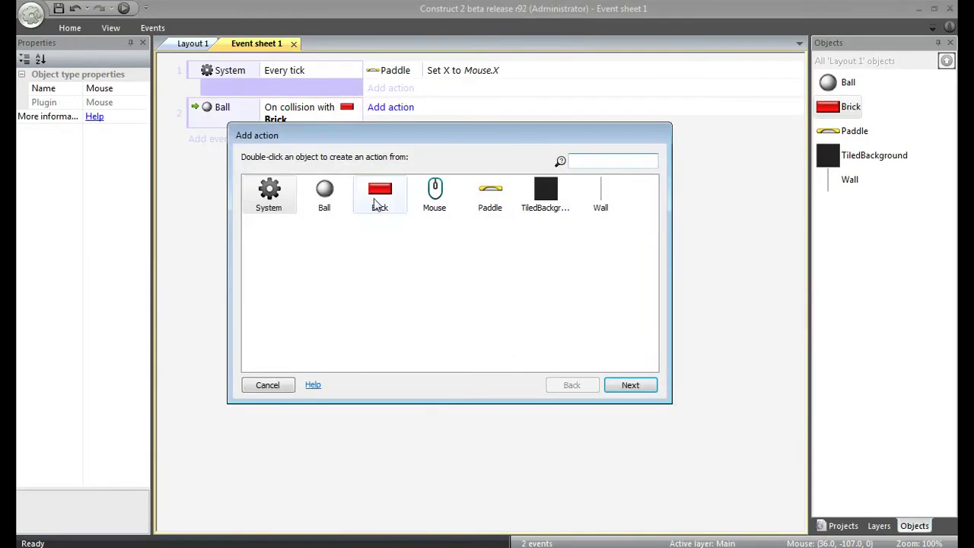
double_click(378, 199)
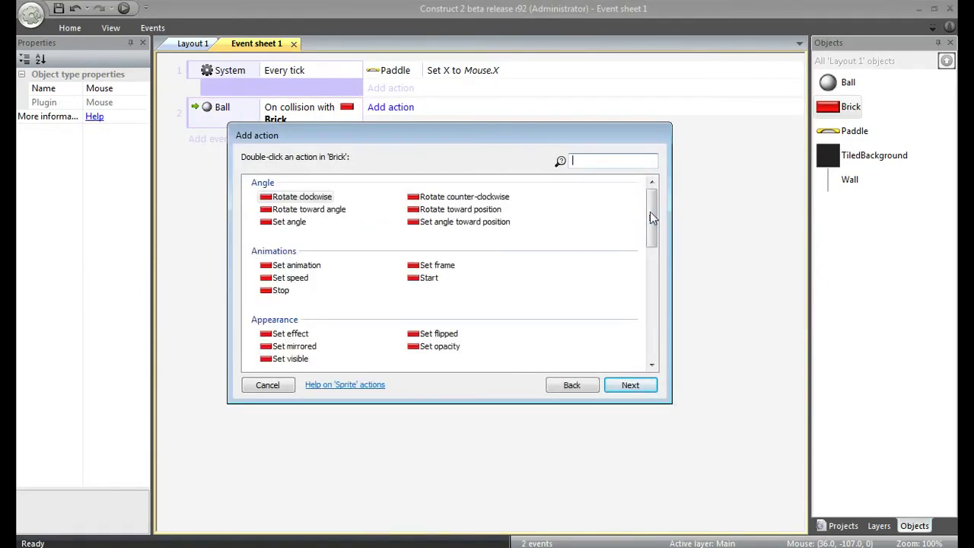
drag(652, 216, 649, 283)
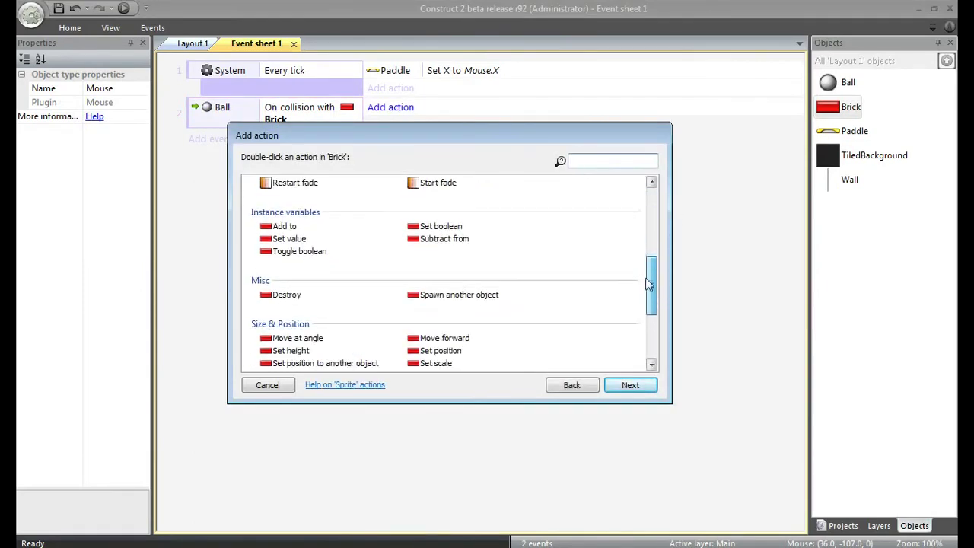
double_click(430, 183)
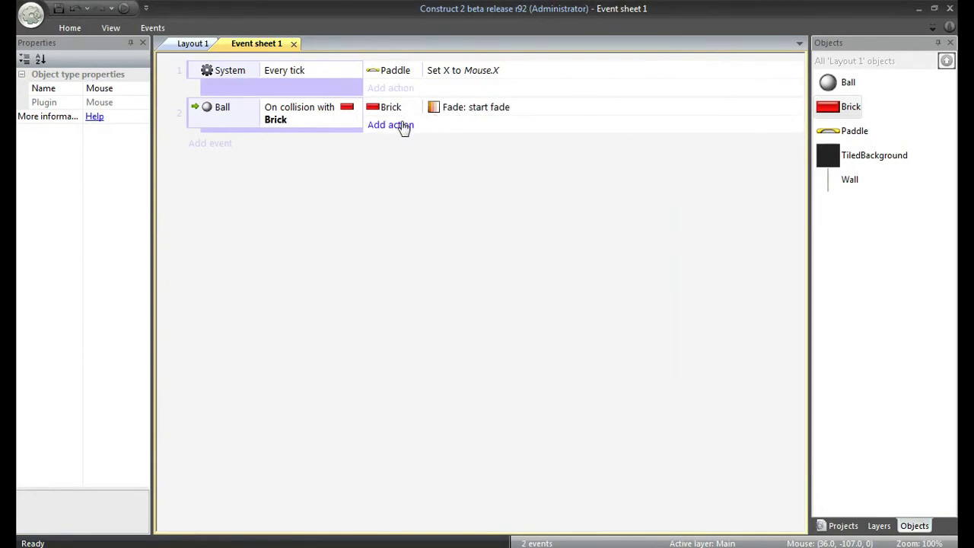
Add a Brick Solid action that sets enabled to Disabled
click(403, 126)
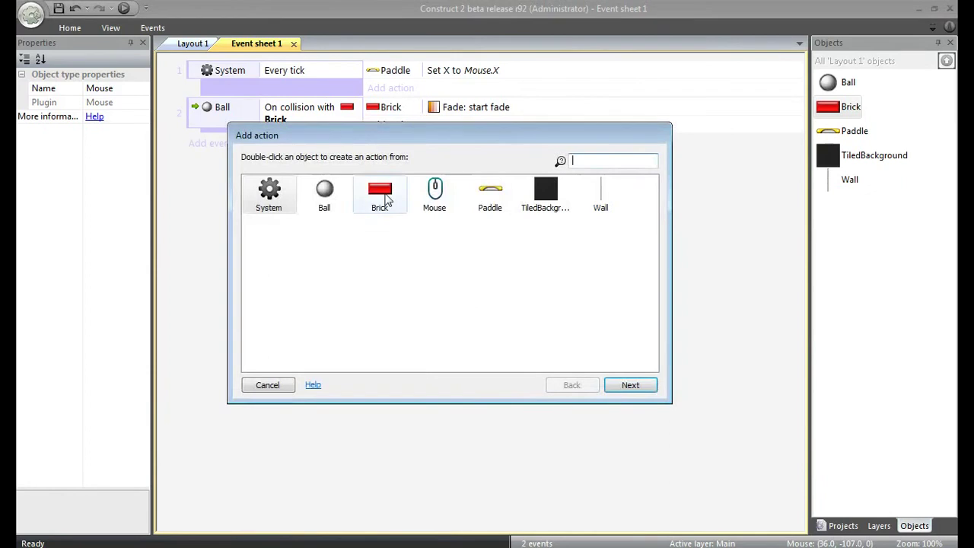
double_click(381, 207)
drag(651, 207, 659, 323)
double_click(293, 320)
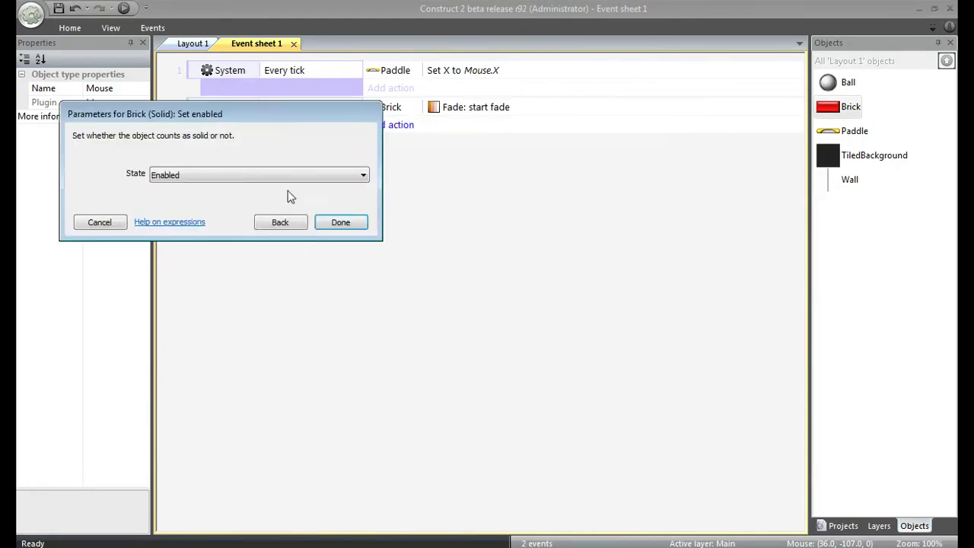
click(282, 175)
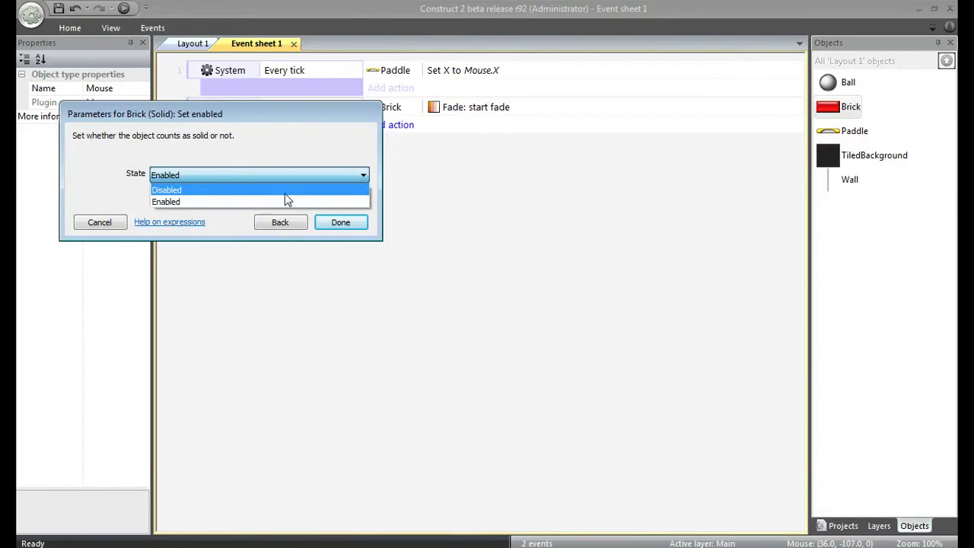
click(285, 191)
click(341, 222)
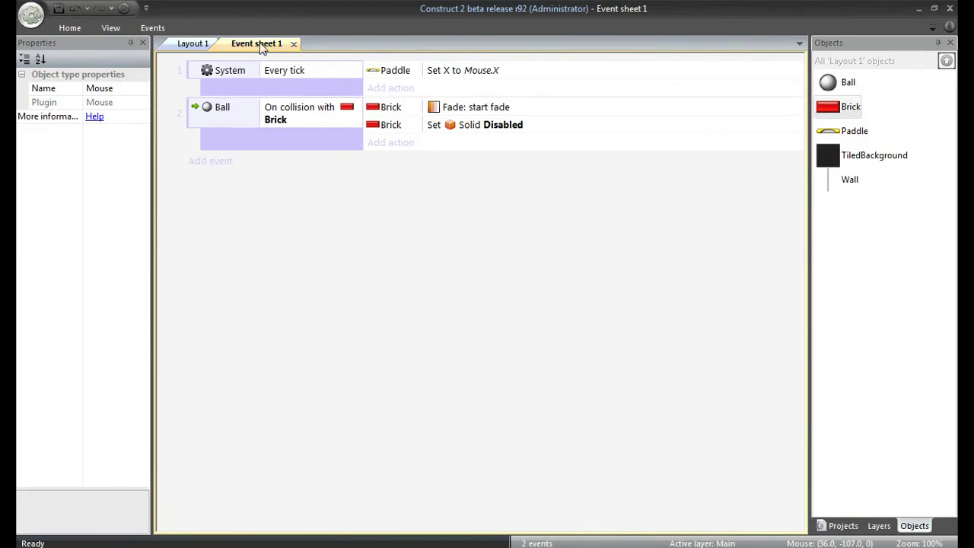
Add a third event: Ball is overlapping Paddle
click(214, 164)
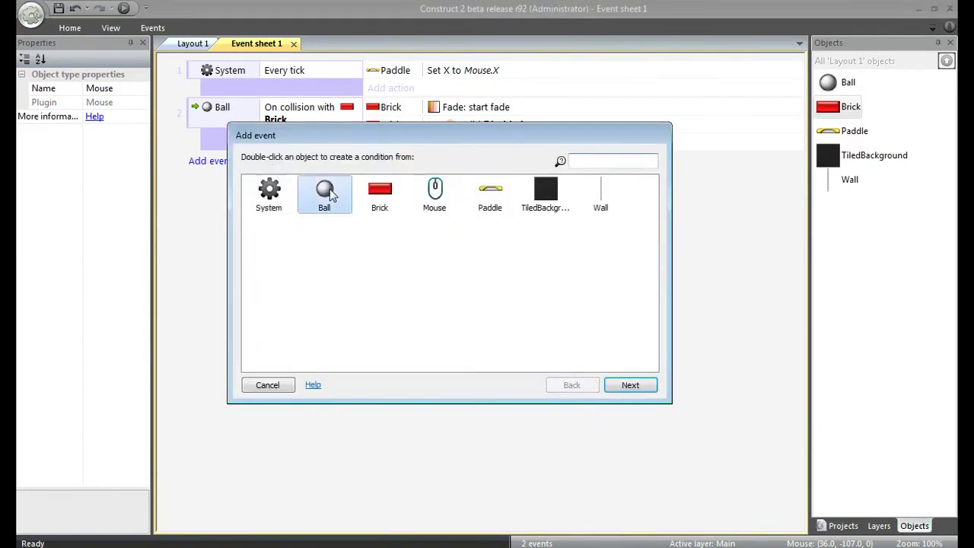
double_click(335, 189)
scroll(660, 228, down, 5)
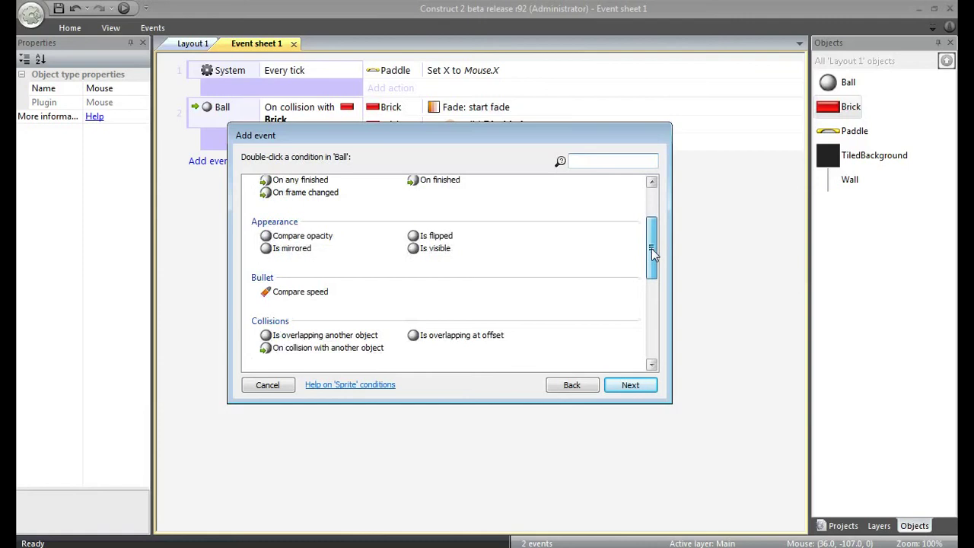
drag(652, 271, 652, 301)
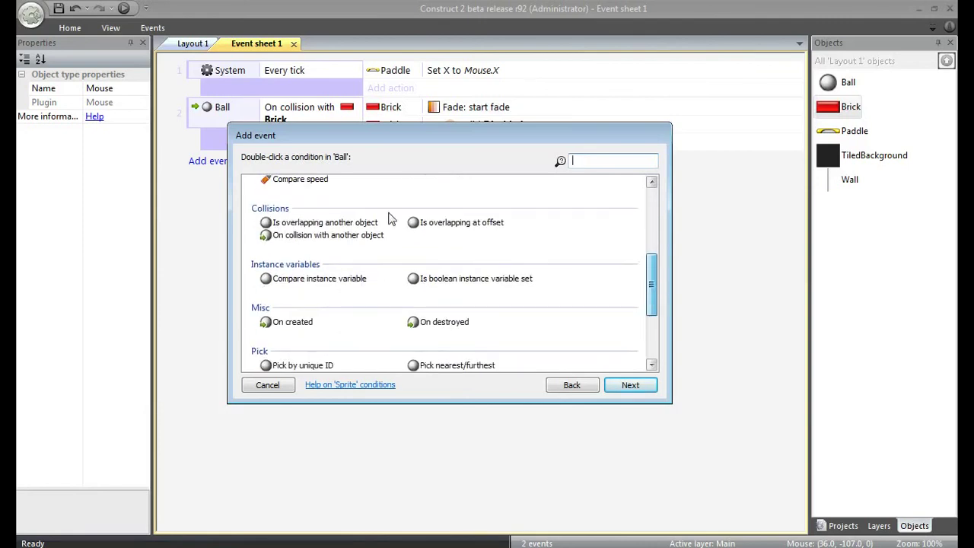
double_click(334, 233)
click(317, 176)
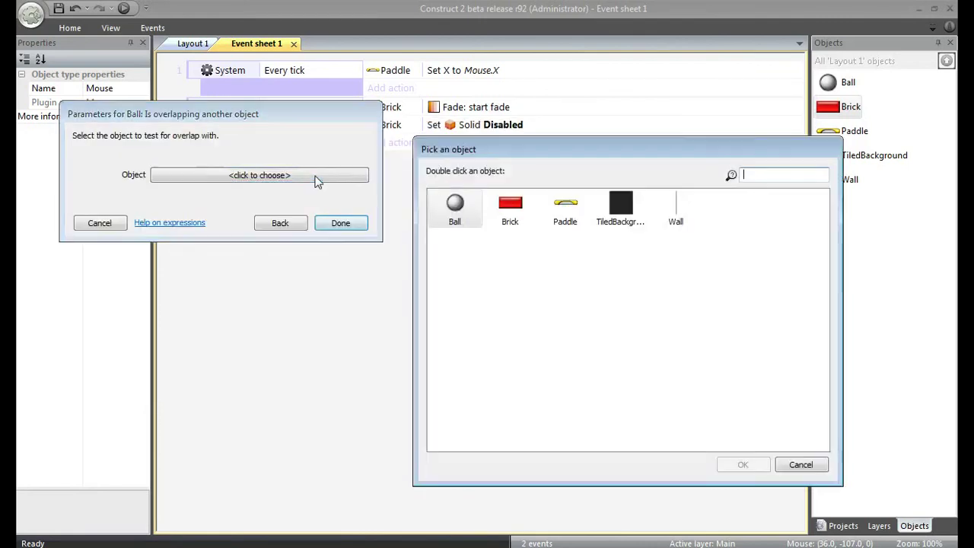
double_click(569, 209)
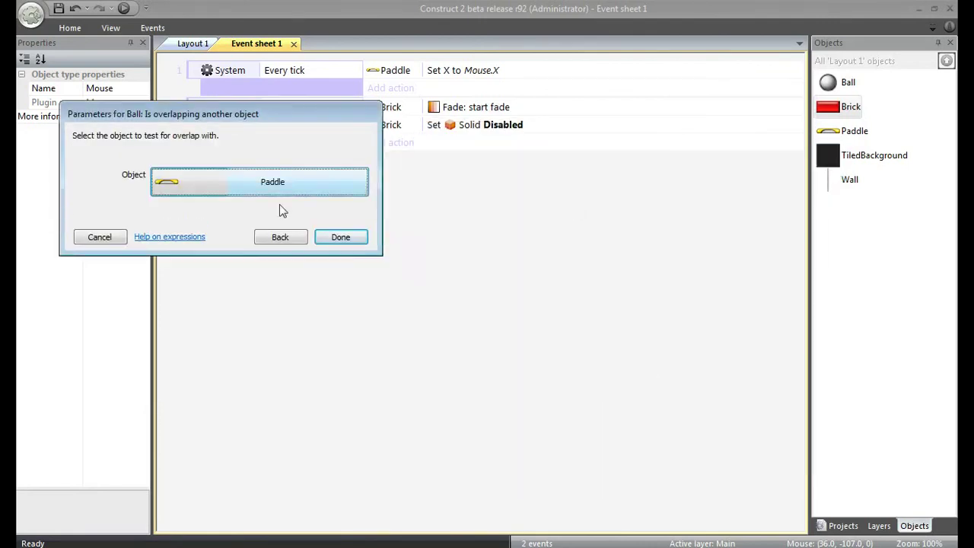
click(355, 226)
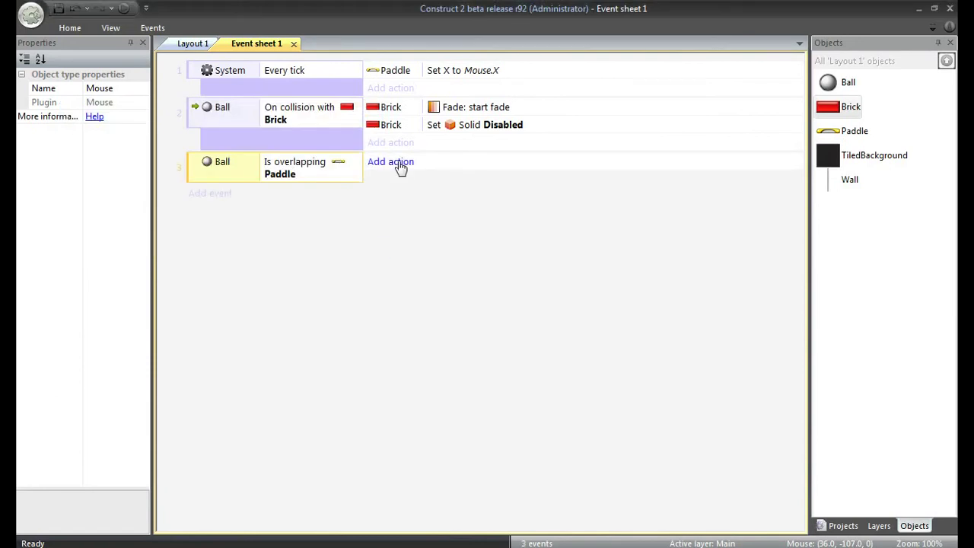
Set Ball's angle of motion to 270 + 75 * (Ball.X - Paddle.X) / (Paddle.Width / 2), then show Layout 1
click(401, 164)
click(324, 192)
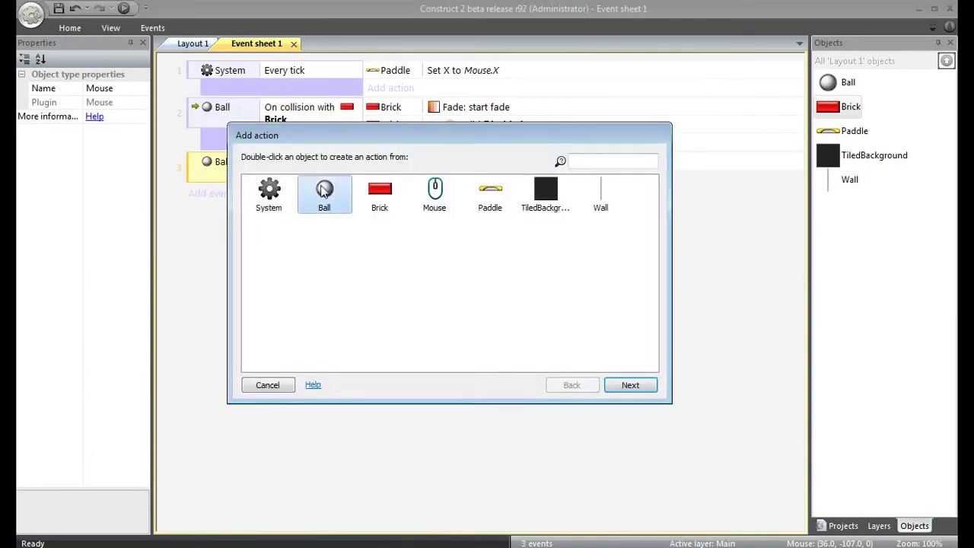
double_click(324, 191)
drag(646, 211, 660, 263)
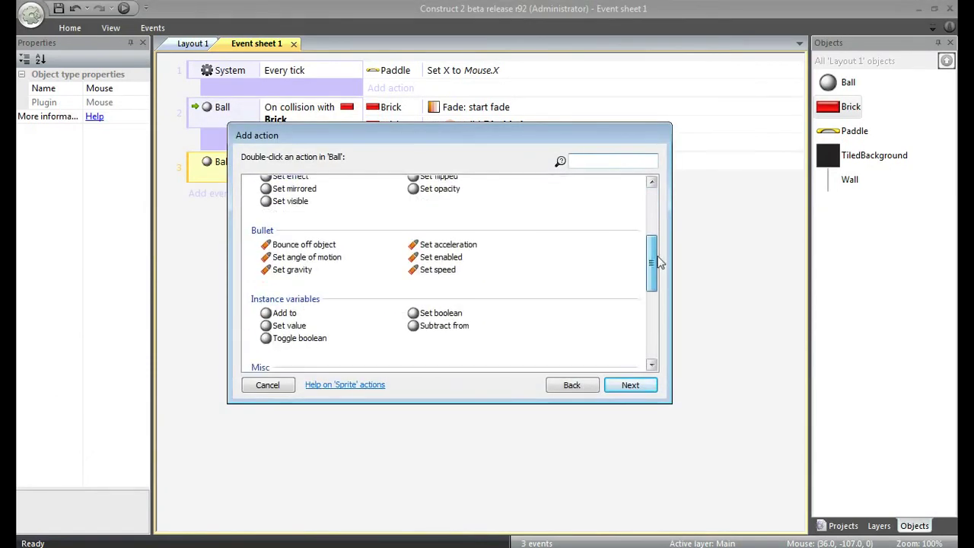
double_click(328, 256)
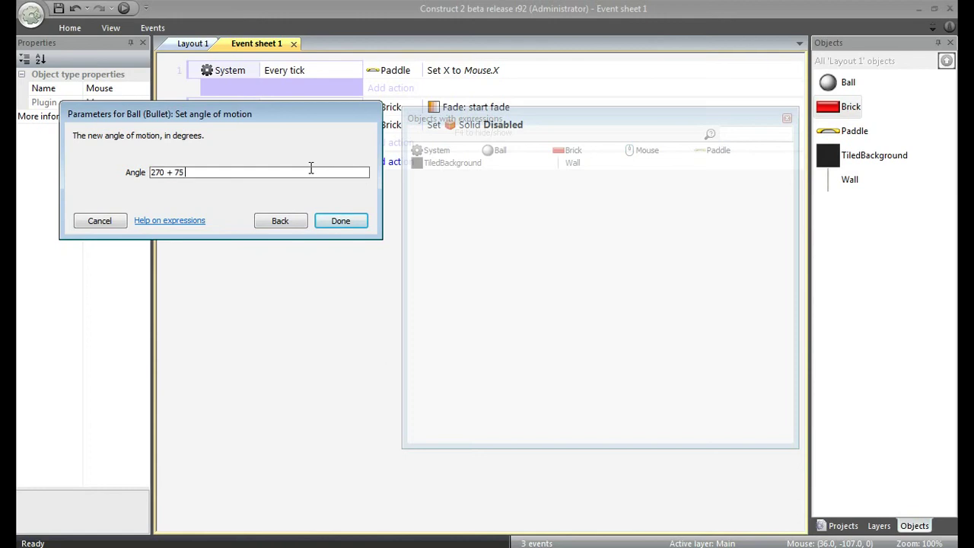
text(Ball.X - Paddle.X))
text(/ ( Paddle.)
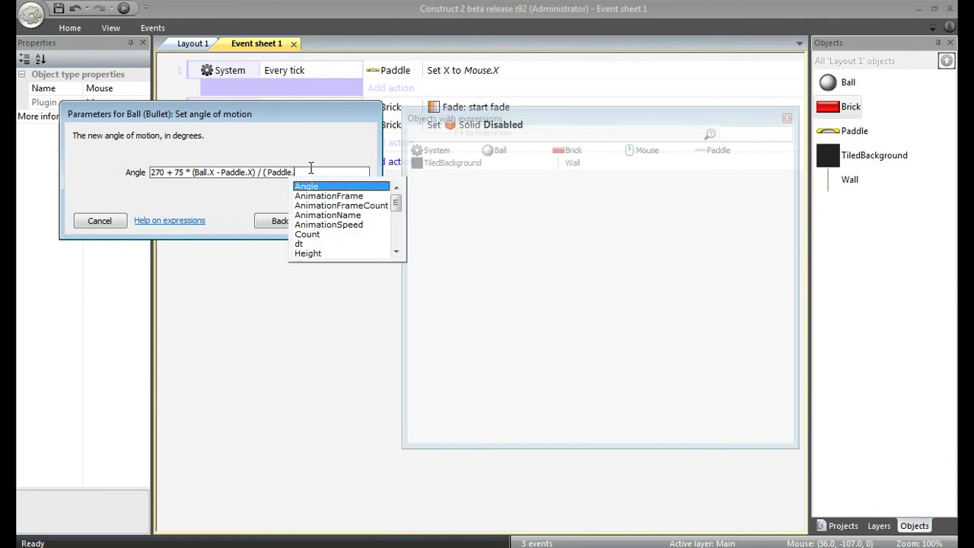
text(Wid)
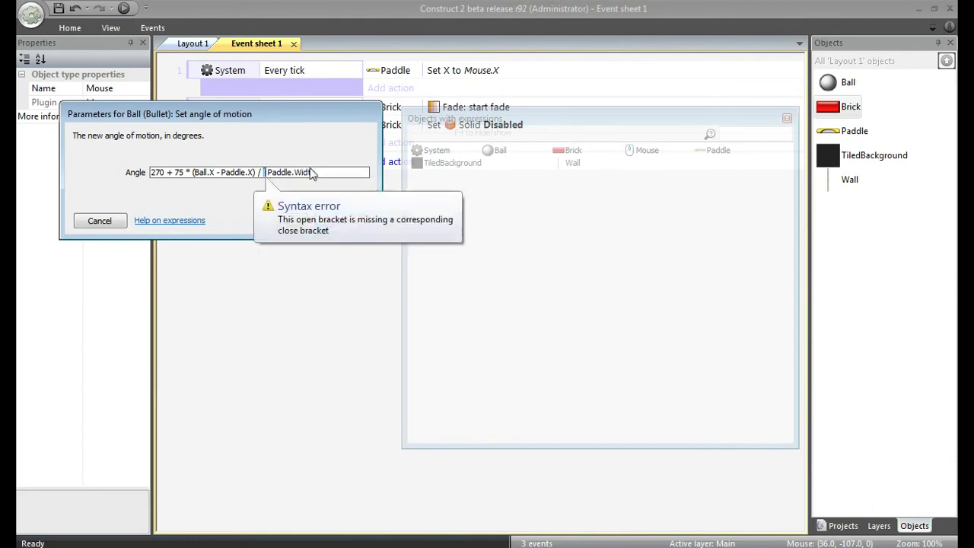
text(th / 2)
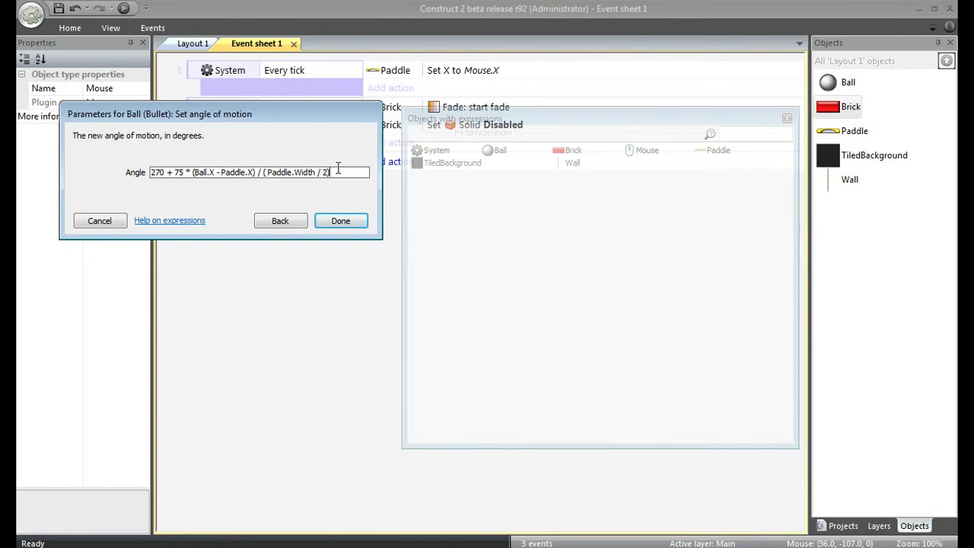
shift+drag(216, 174, 188, 176)
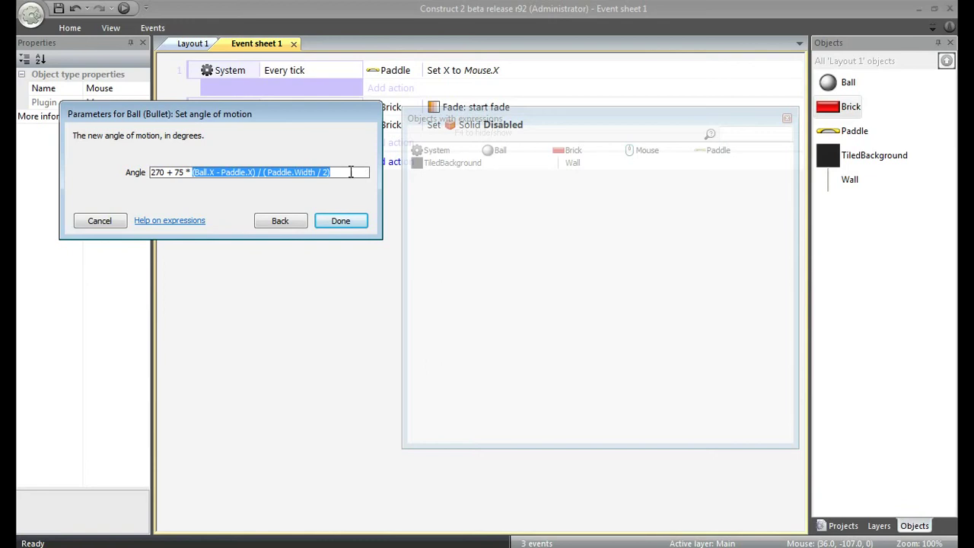
click(343, 223)
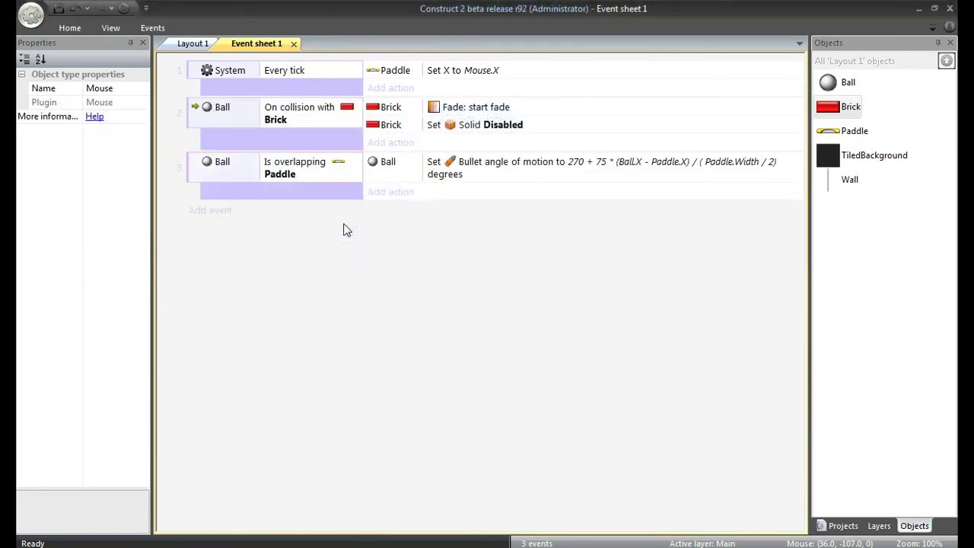
click(192, 44)
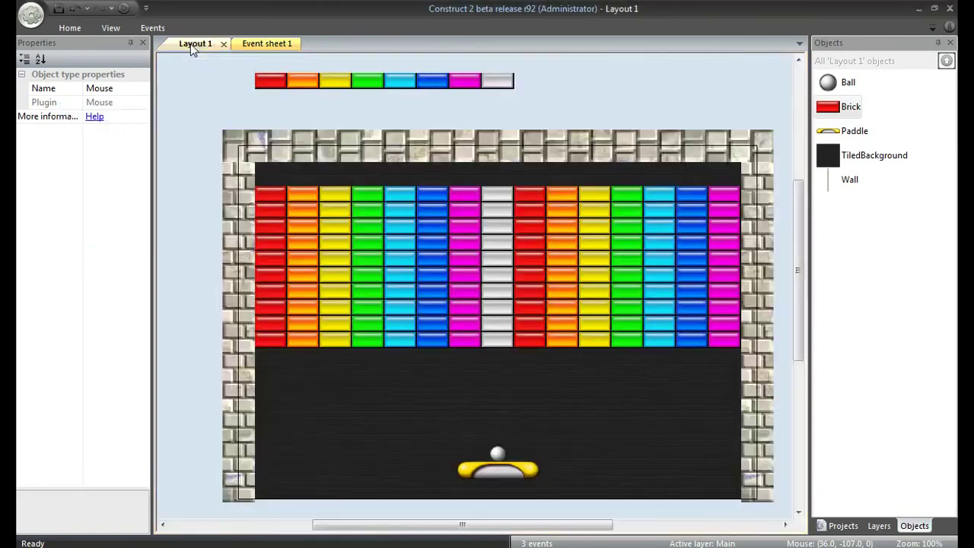
click(123, 8)
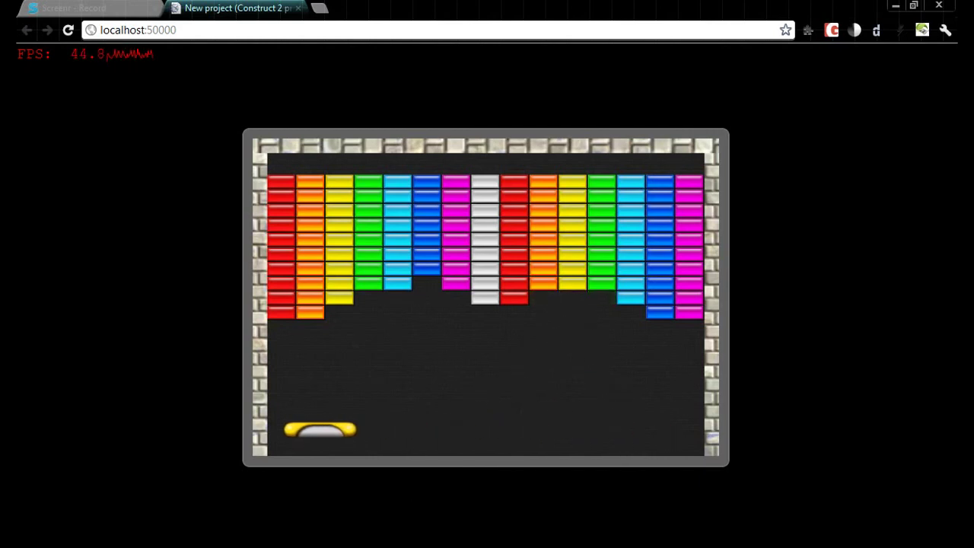
key(alt+Tab)
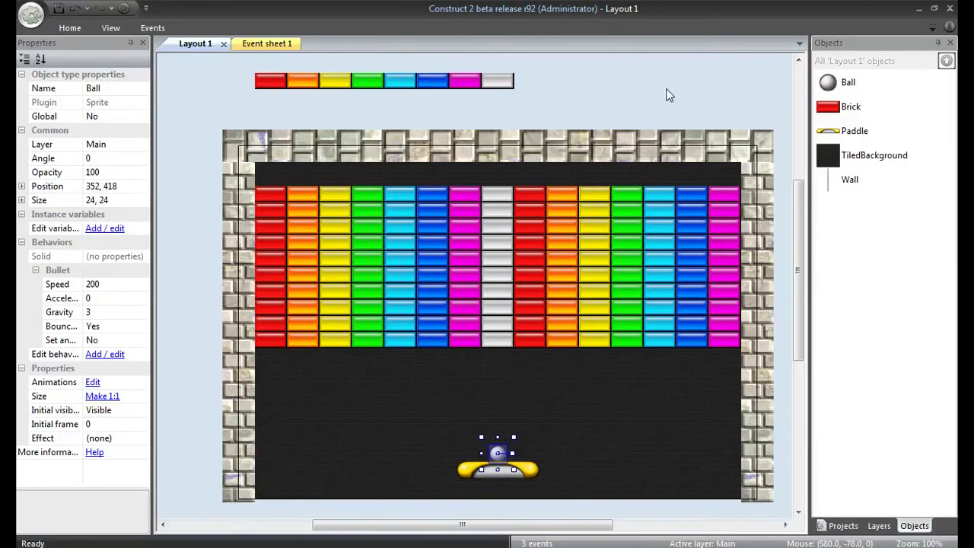
Open the Ball sprite's animations in the image editor
click(834, 89)
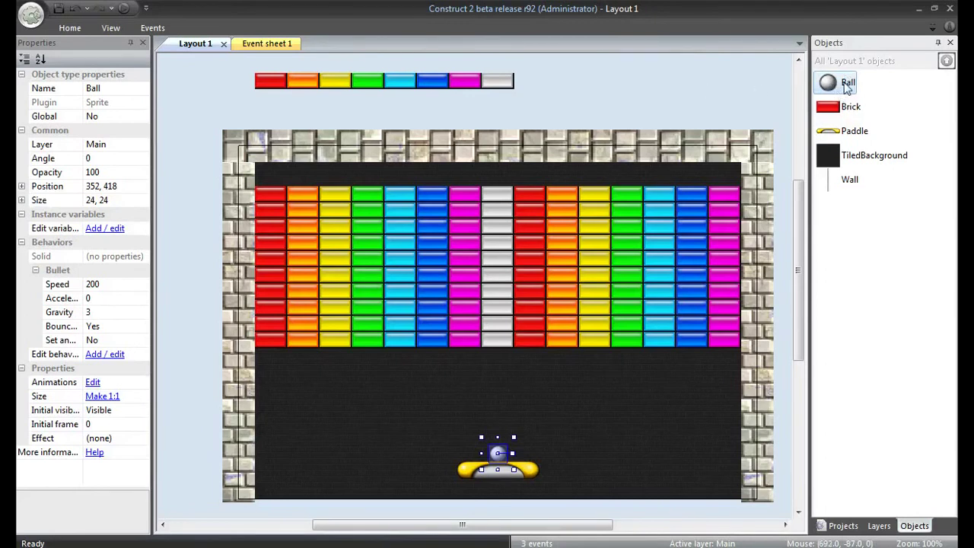
right_click(847, 87)
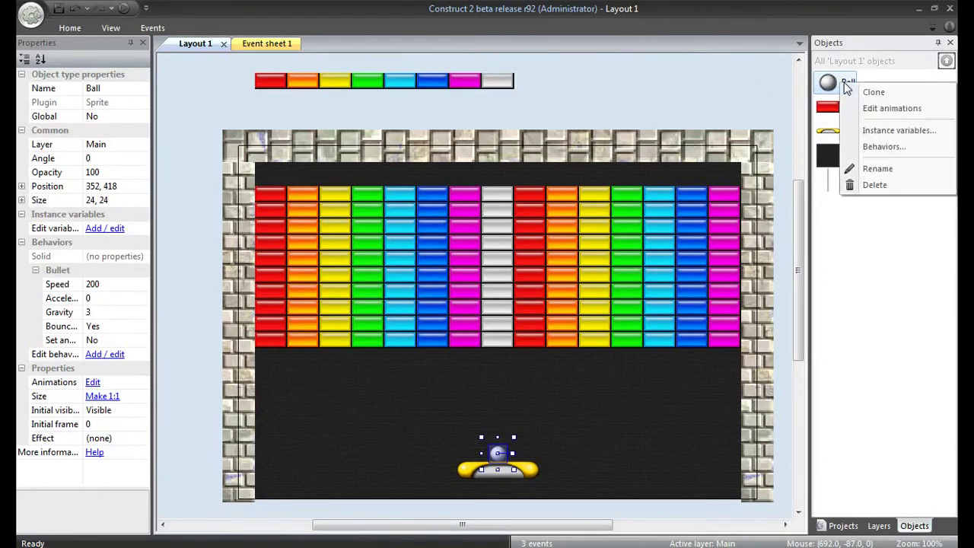
click(883, 111)
click(629, 186)
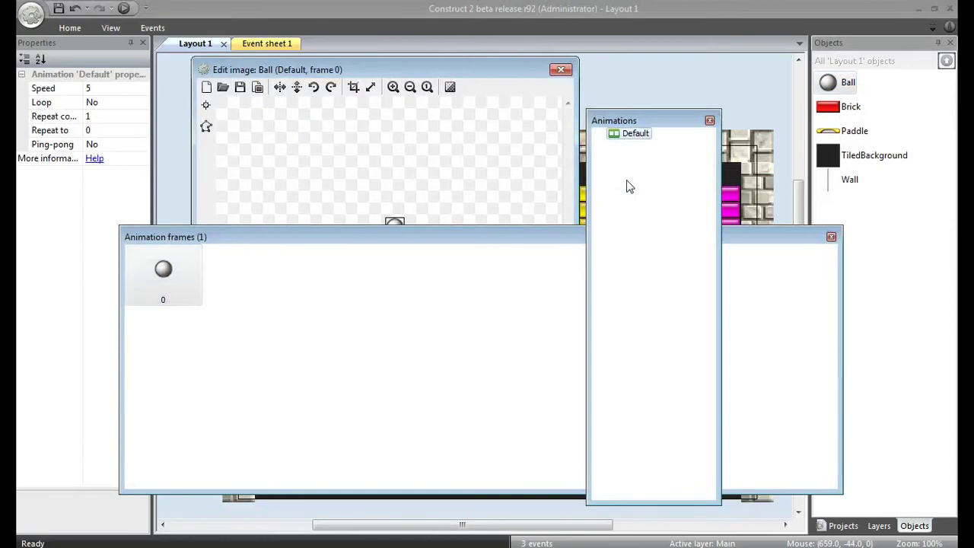
Add four new animations, Animation2 through Animation5, to the Ball
right_click(638, 135)
click(656, 142)
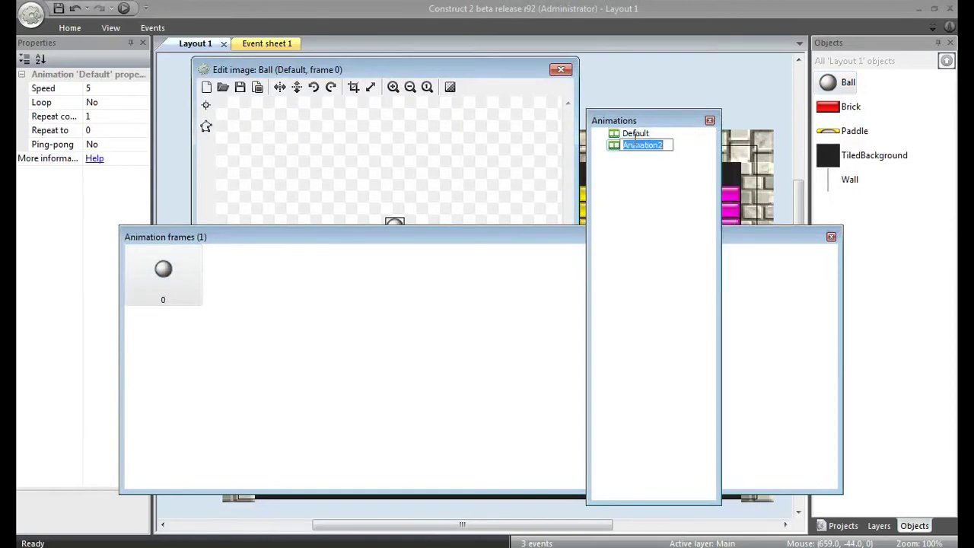
right_click(633, 141)
click(670, 146)
right_click(631, 139)
click(655, 148)
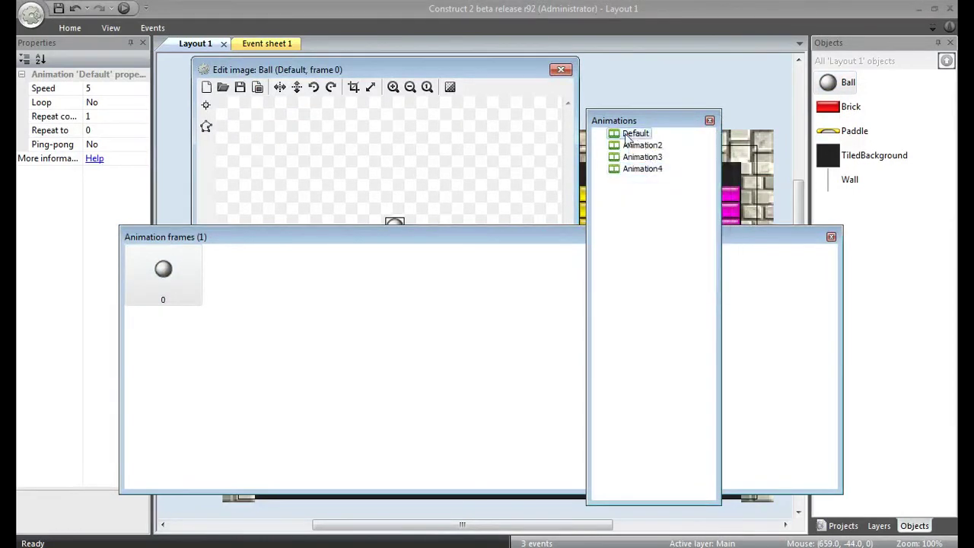
right_click(632, 139)
click(669, 147)
click(647, 242)
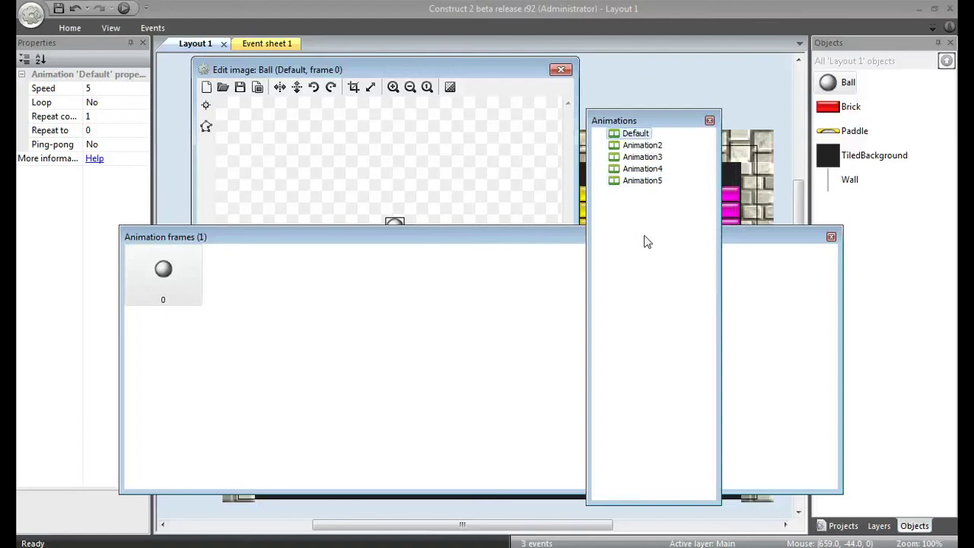
Load ball-large.png as Animation3's image, leaving Animation2 unchanged
click(644, 145)
click(223, 87)
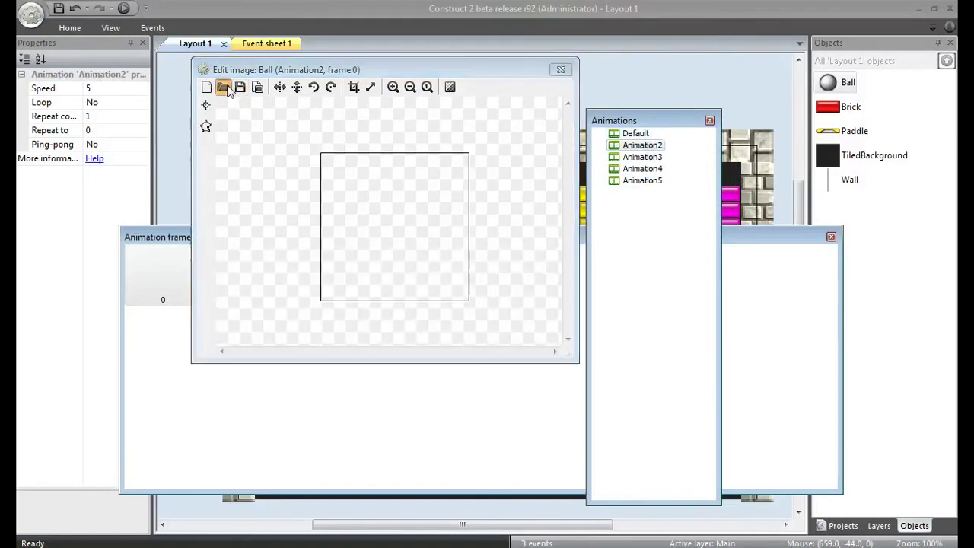
key(Escape)
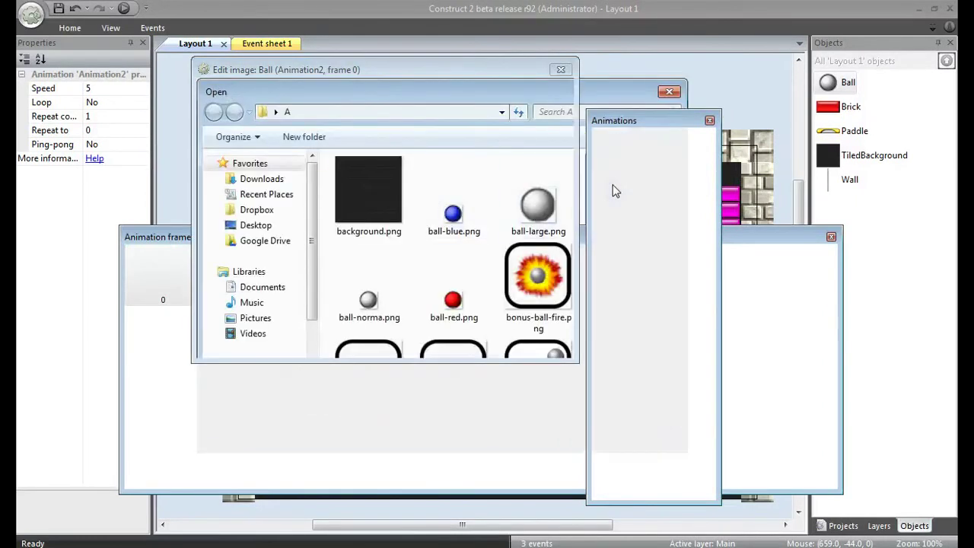
click(632, 157)
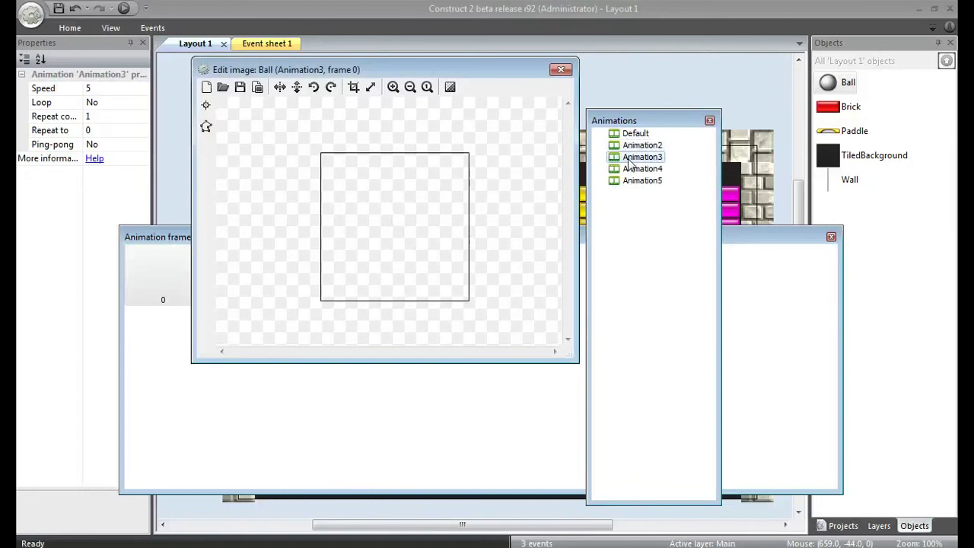
right_click(628, 158)
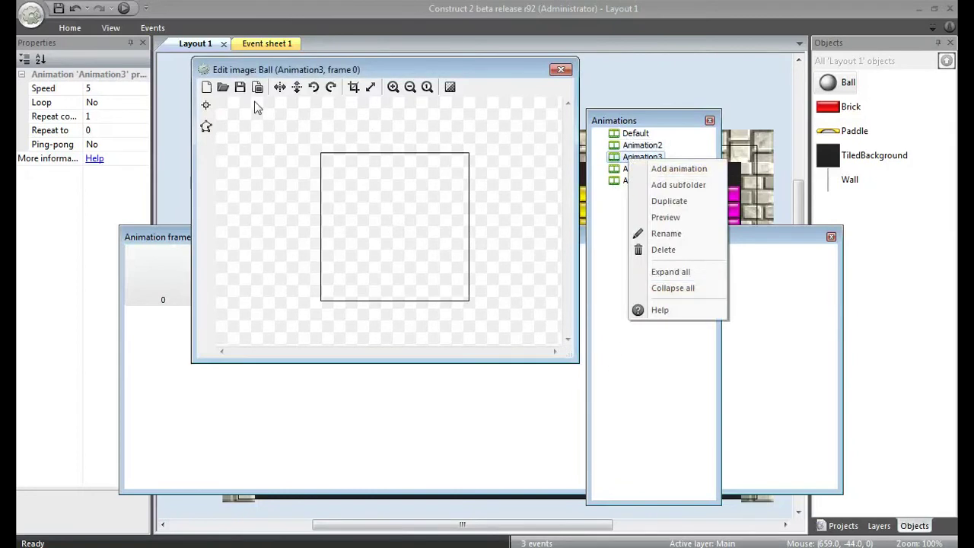
click(229, 103)
click(223, 87)
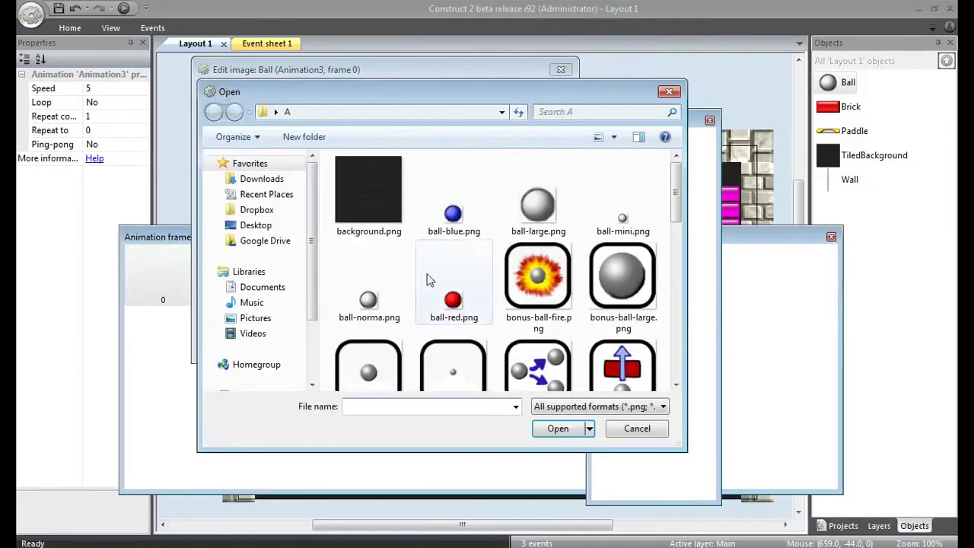
double_click(537, 173)
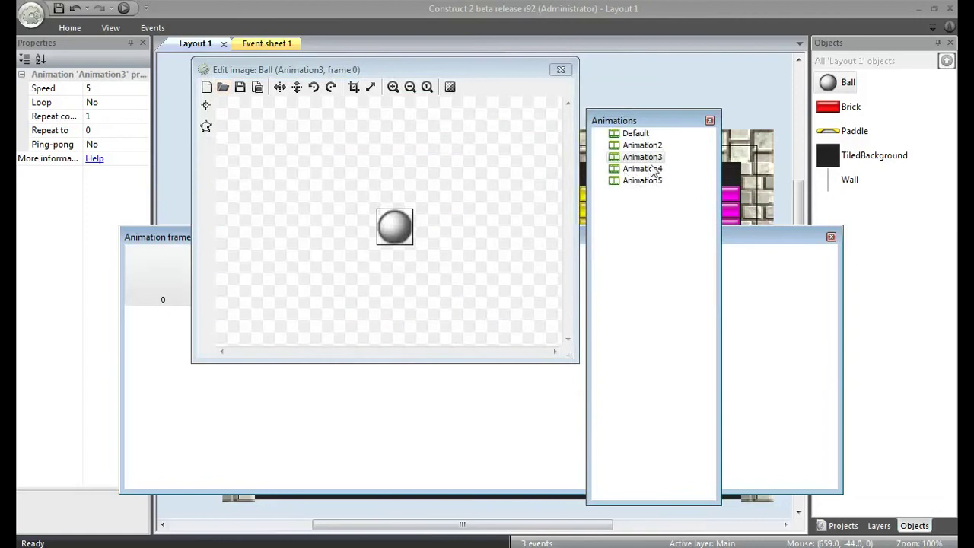
Load ball-red.png into Animation4 and ball-blue.png into Animation5
click(651, 170)
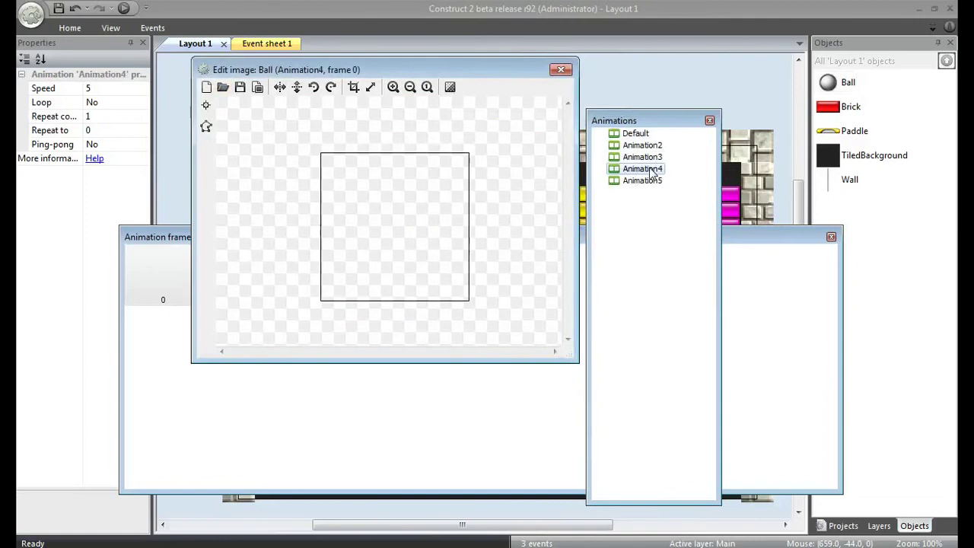
click(223, 86)
double_click(447, 280)
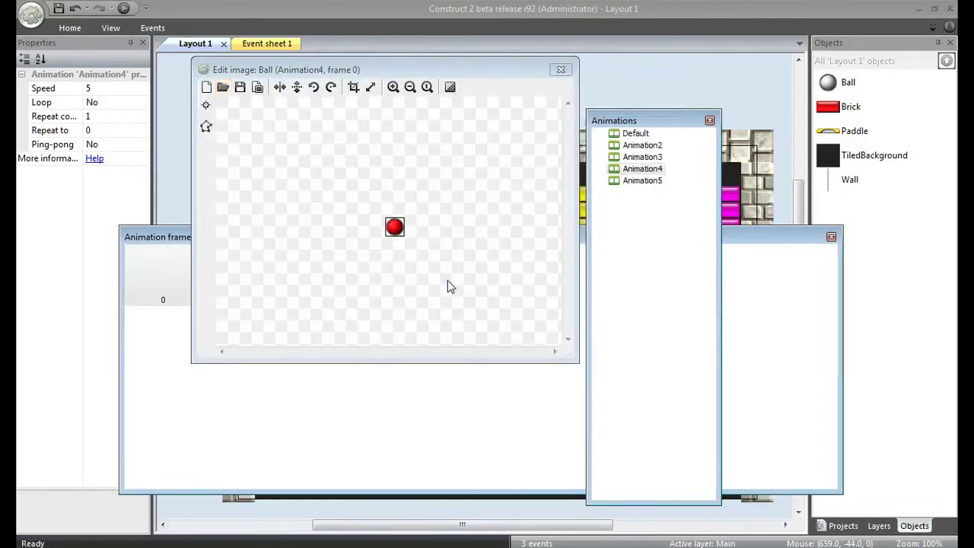
click(647, 182)
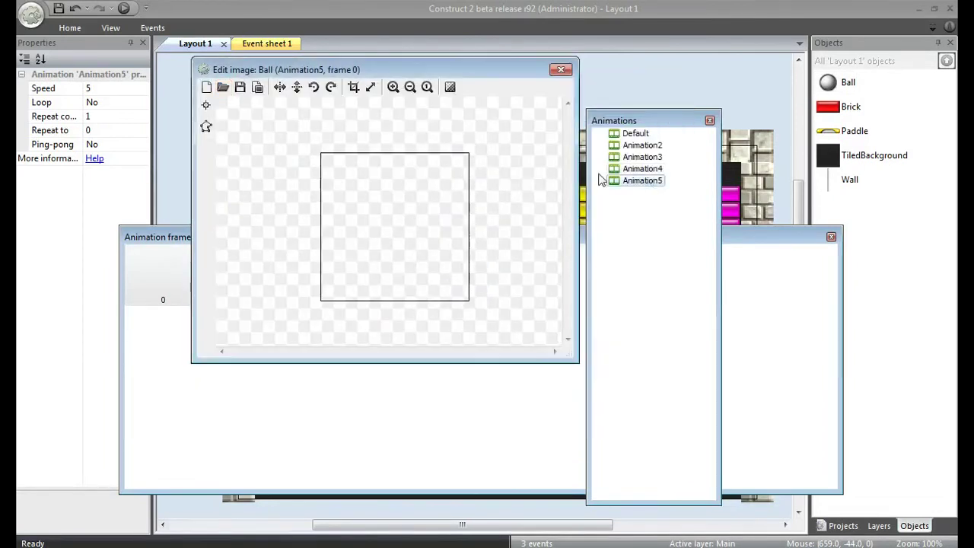
click(223, 87)
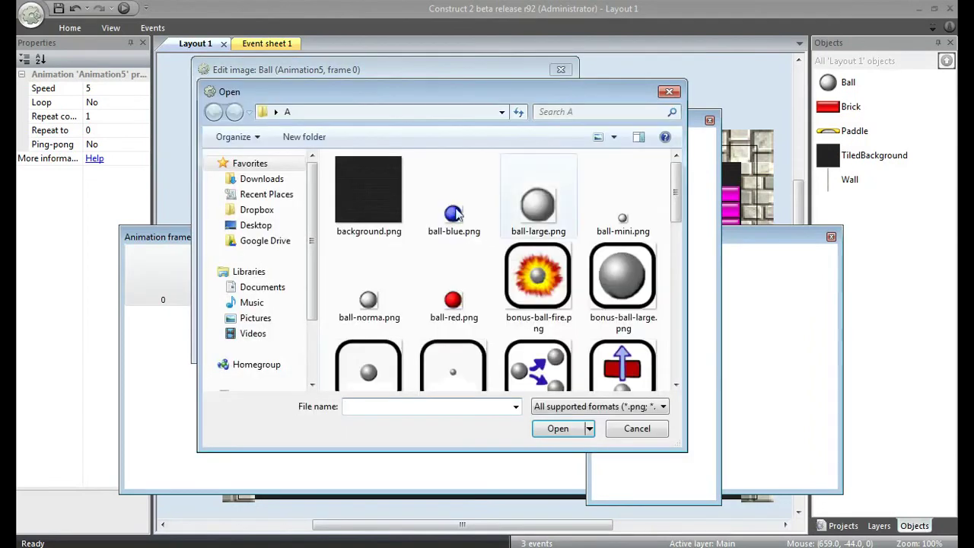
double_click(456, 152)
click(598, 134)
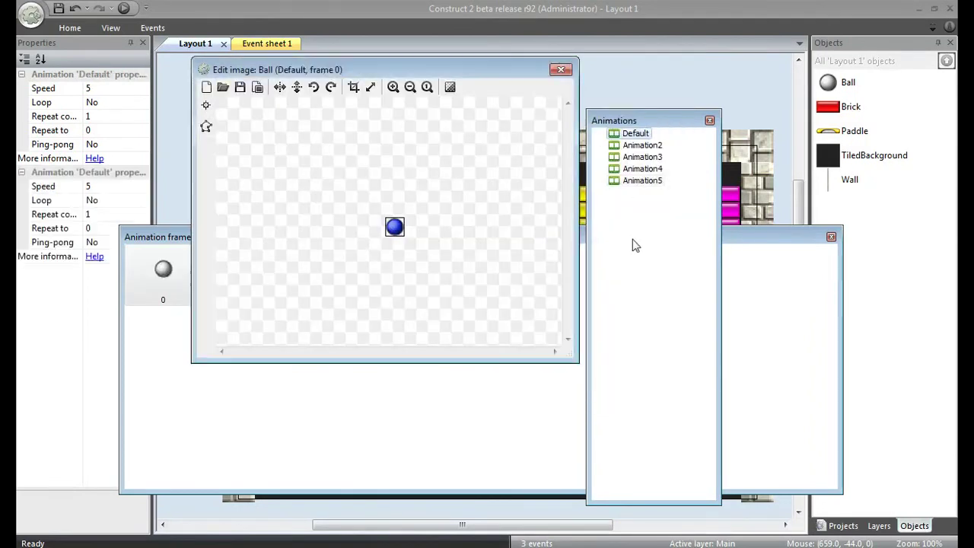
Rename the Default animation to normal and Animation2 to small
click(644, 181)
click(636, 134)
right_click(647, 135)
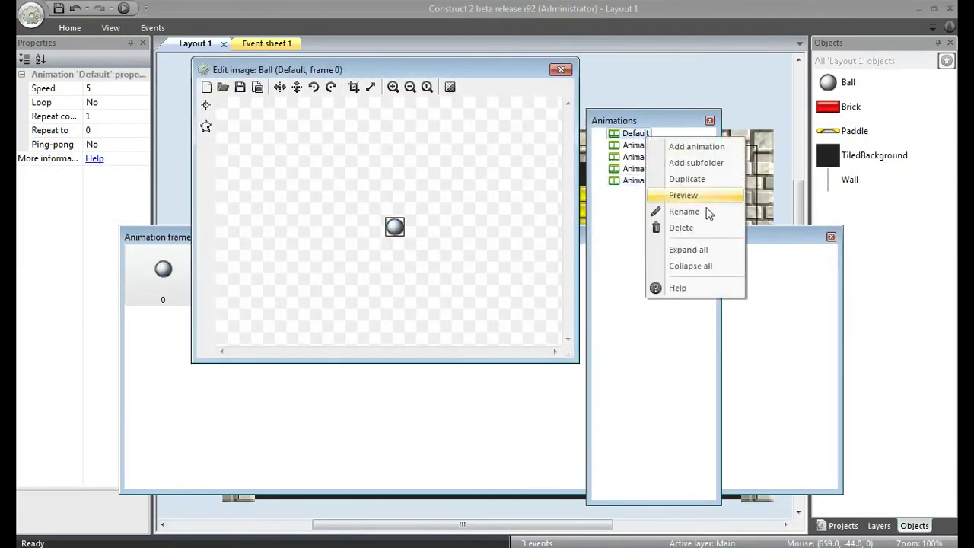
click(707, 212)
text(no)
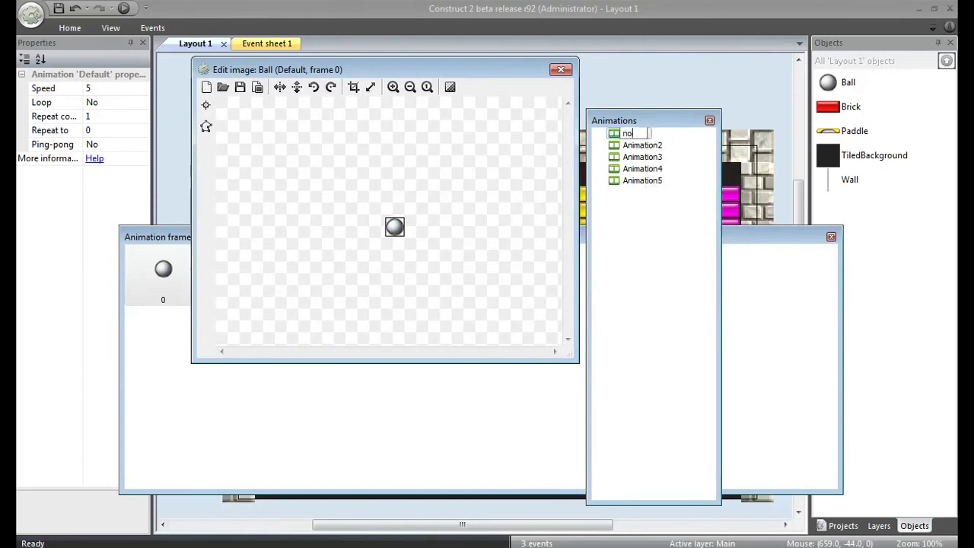
text(rmal)
key(Return)
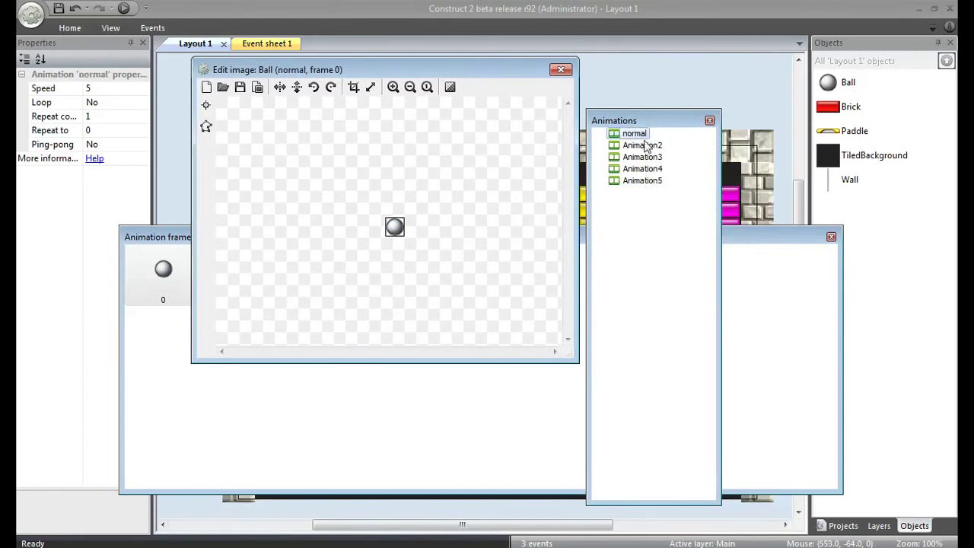
click(645, 144)
right_click(647, 144)
click(694, 222)
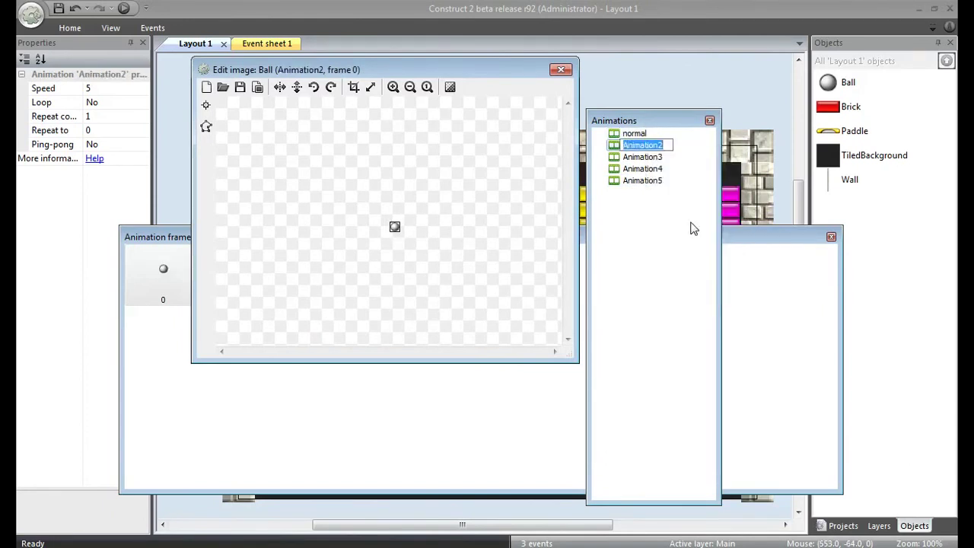
text(small)
key(Return)
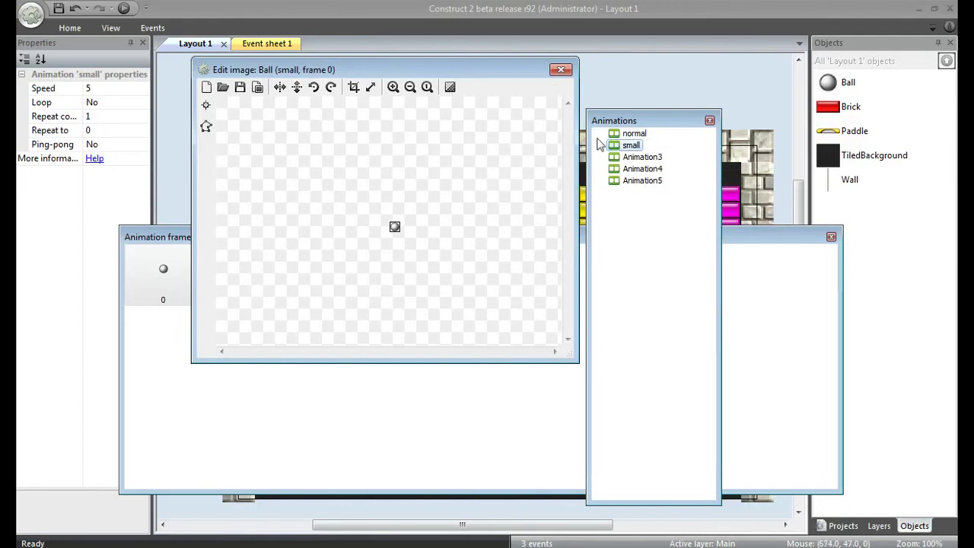
Rename Animation3 to large and Animation4 to fire
click(658, 158)
right_click(658, 158)
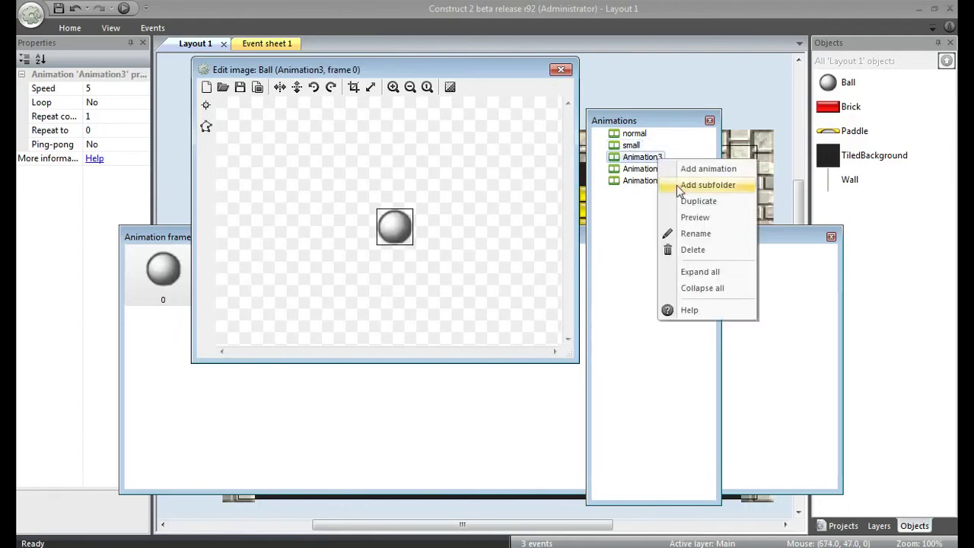
click(696, 235)
text(large)
key(Return)
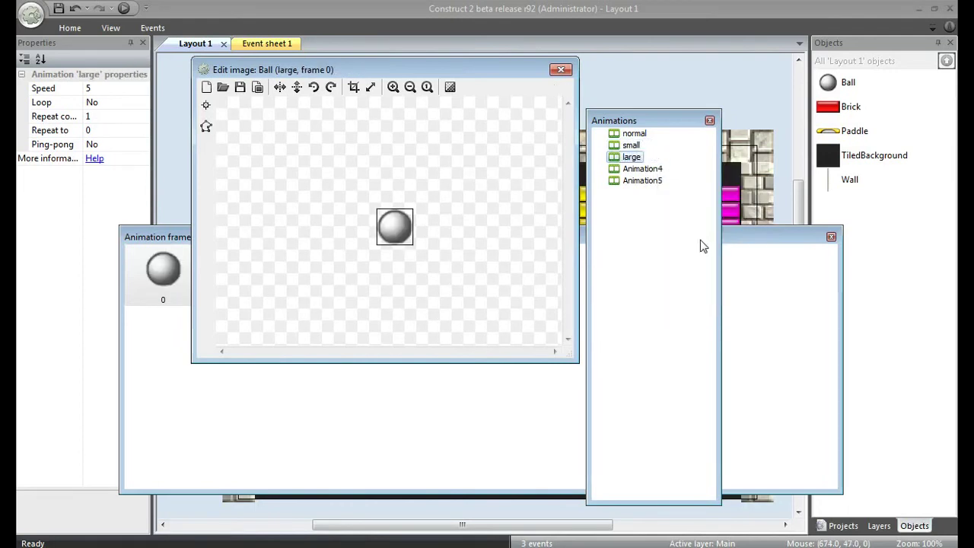
right_click(646, 169)
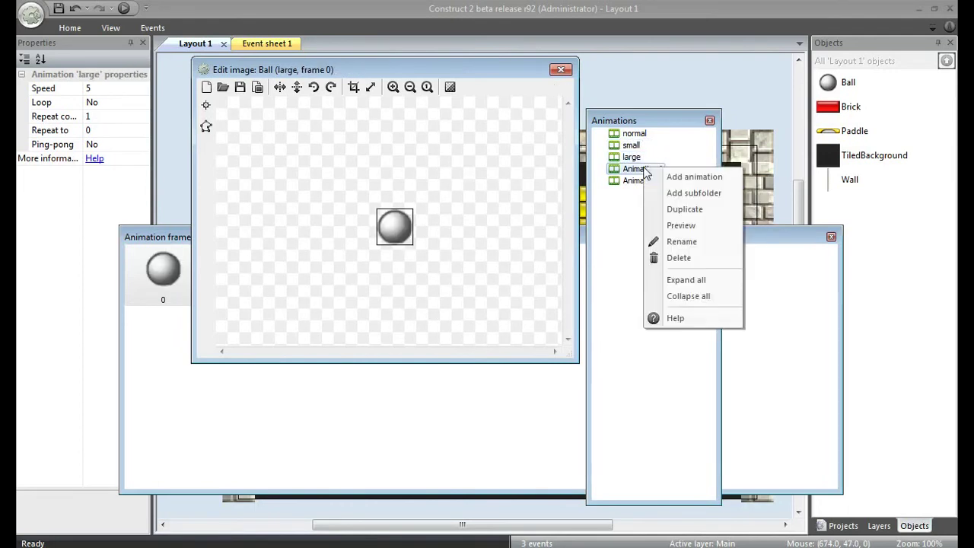
click(698, 243)
text(fire)
key(Return)
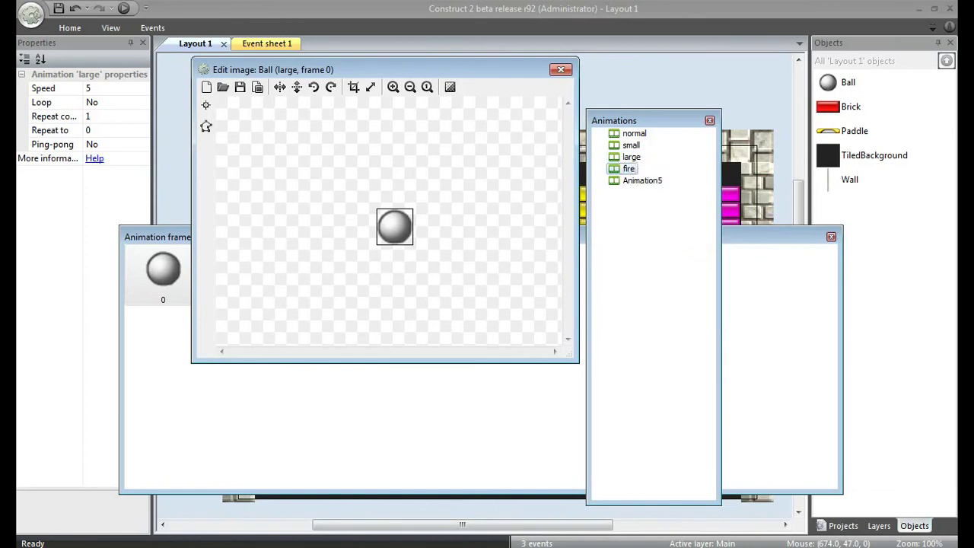
Rename Animation5 to thru and close the image editor
click(630, 169)
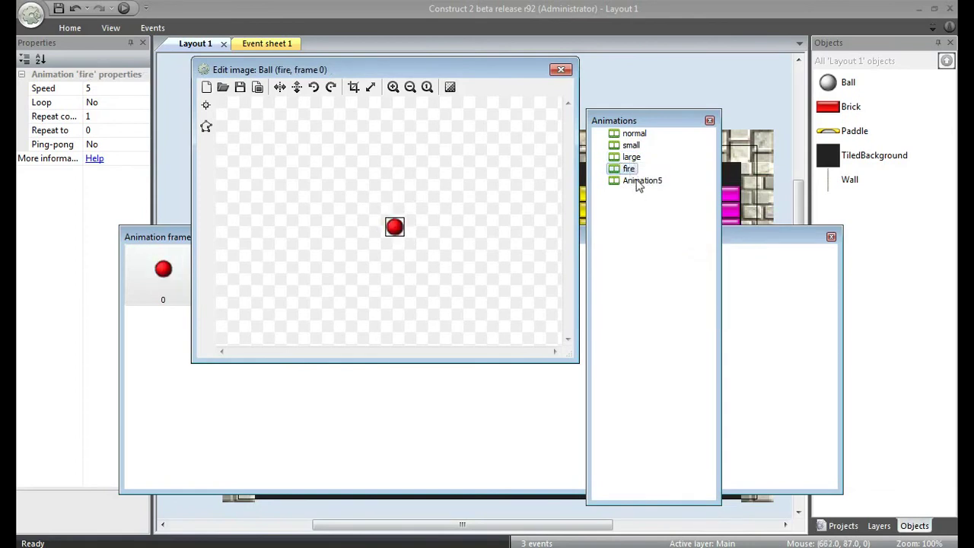
click(639, 183)
right_click(637, 182)
click(680, 240)
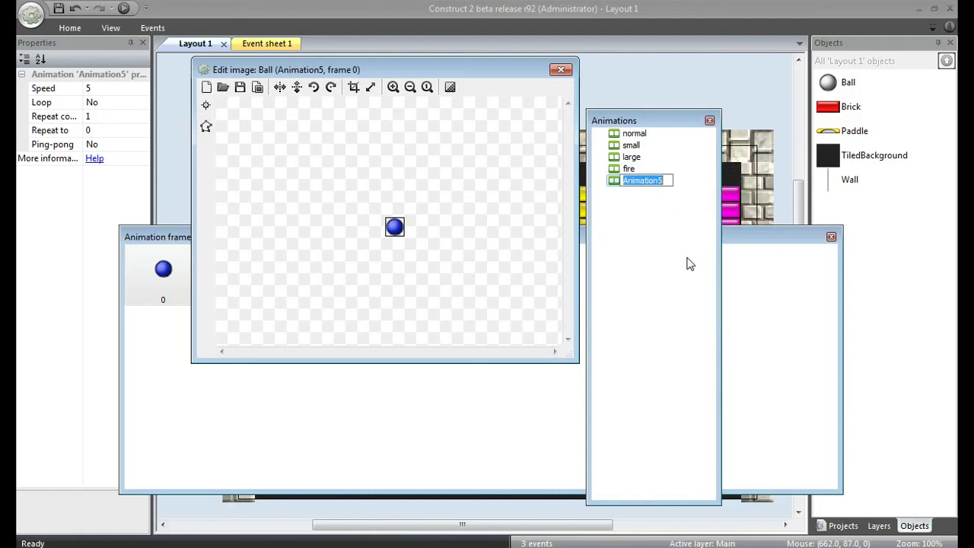
text(thru)
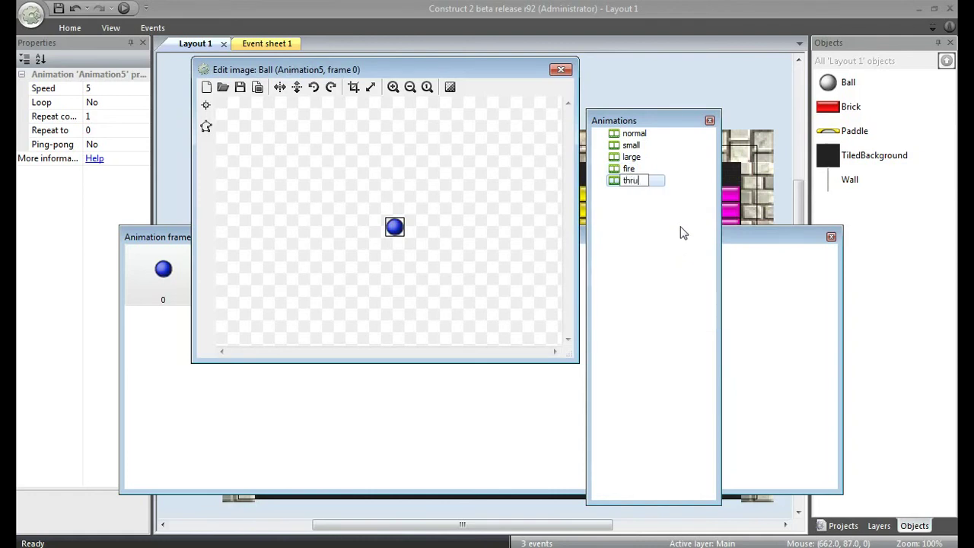
key(Return)
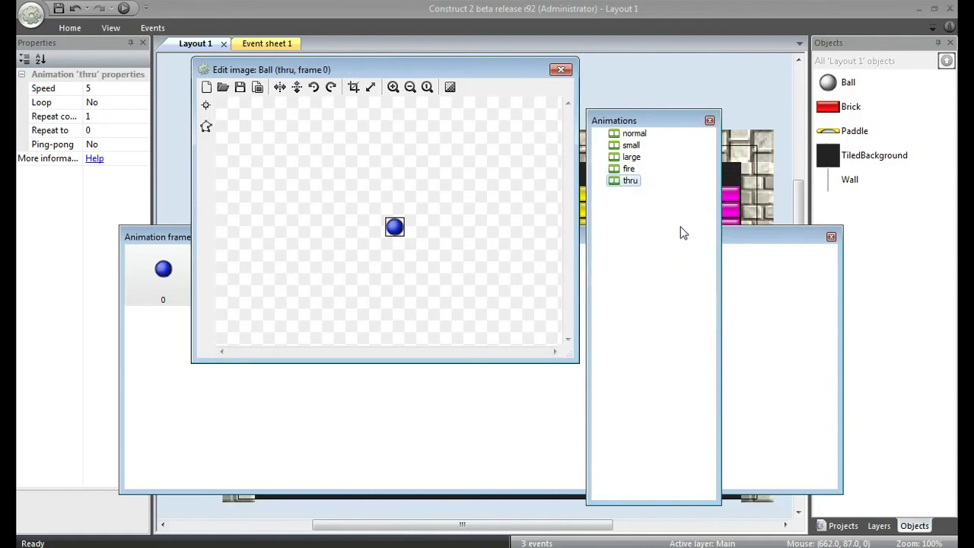
click(560, 71)
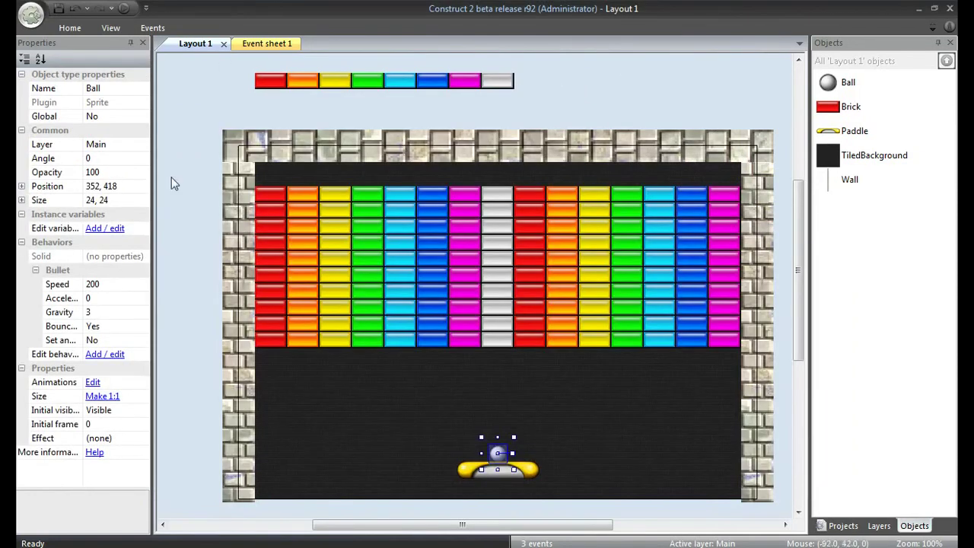
Insert a Keyboard object from the Input category into the project
right_click(173, 171)
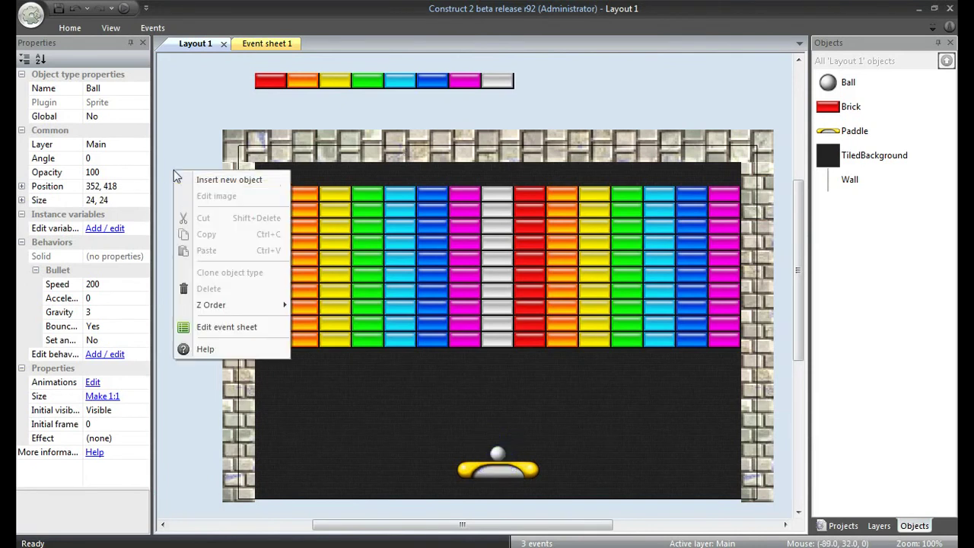
click(194, 181)
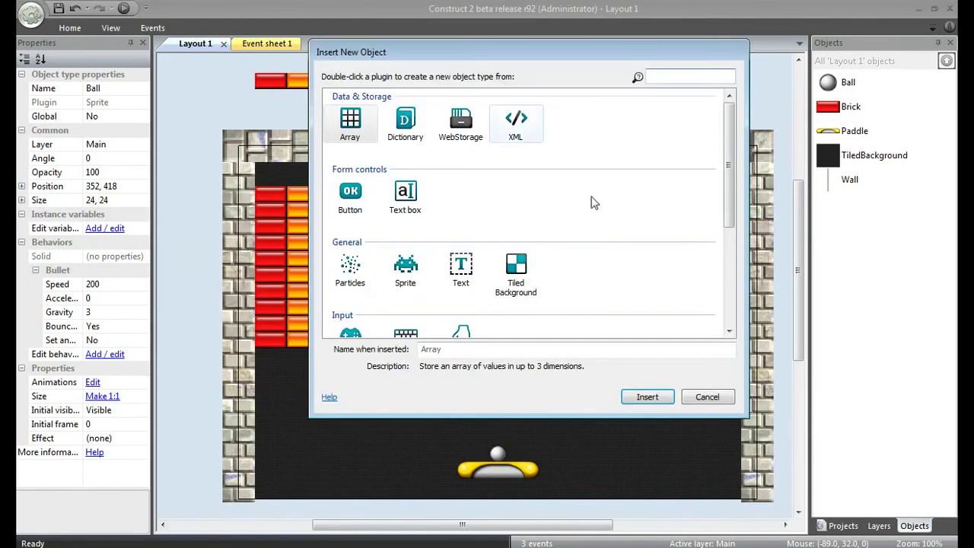
scroll(426, 224, down, 2)
double_click(411, 255)
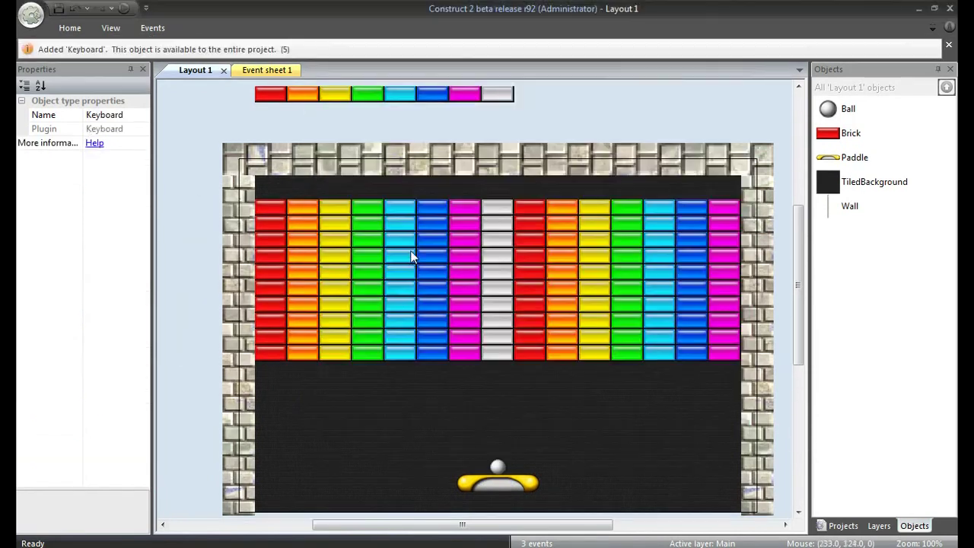
On Event sheet 1, add a Keyboard On key pressed event for key 1
click(270, 71)
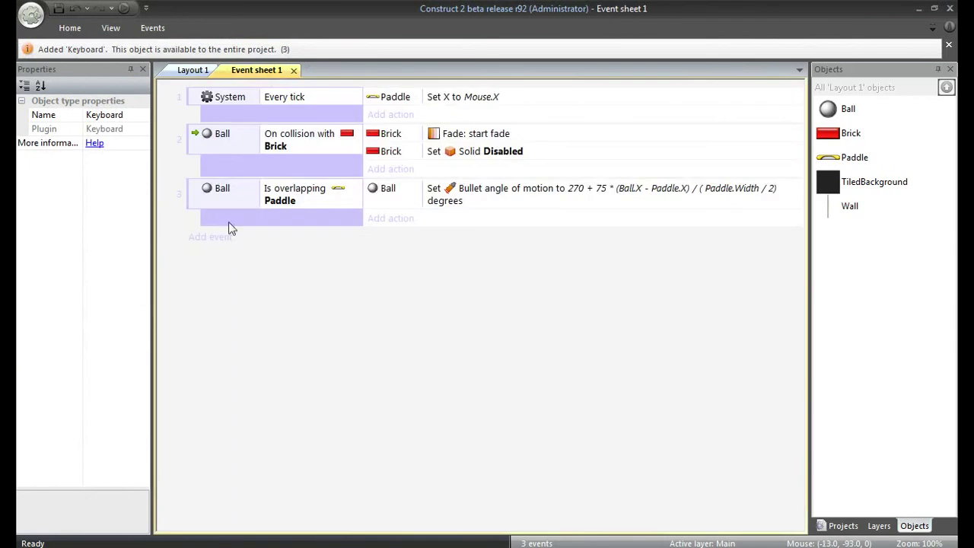
click(225, 238)
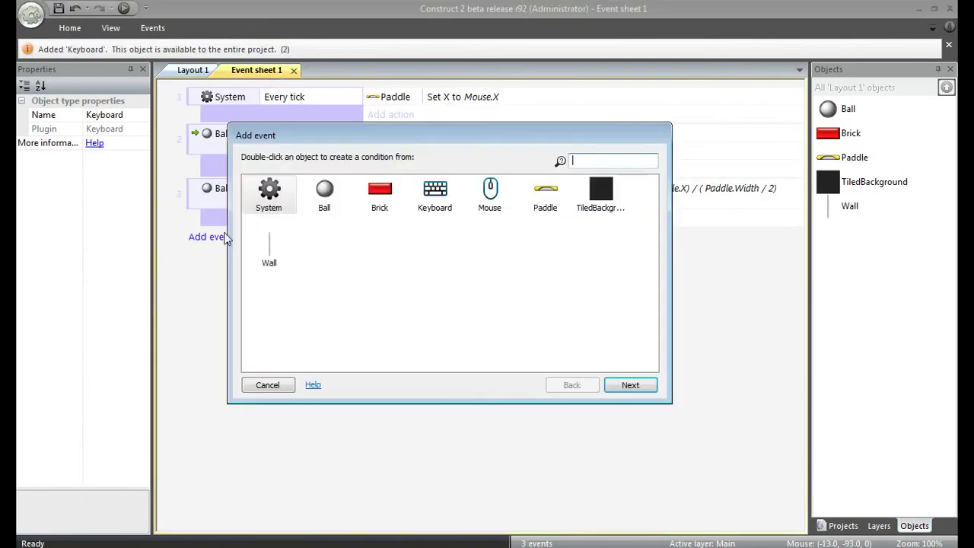
double_click(421, 197)
double_click(316, 214)
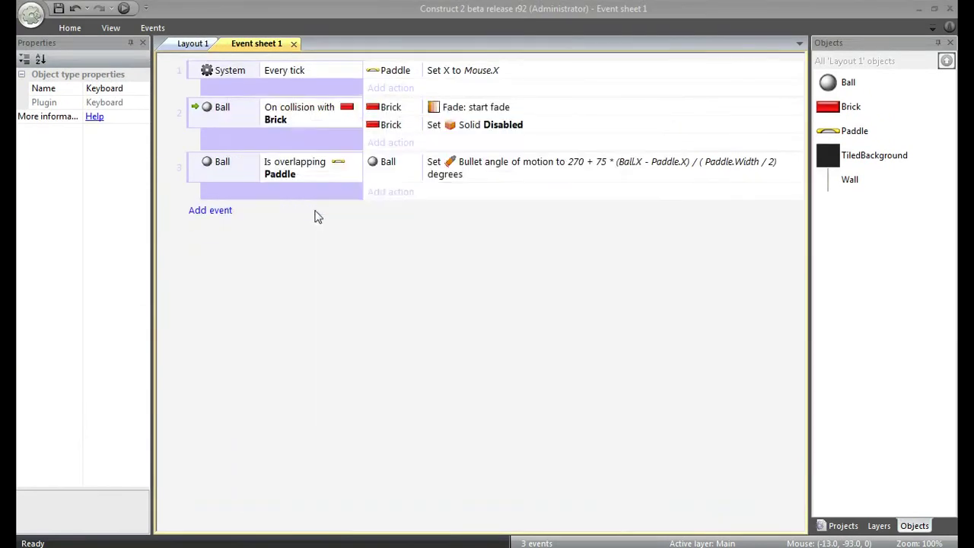
click(301, 179)
key(1)
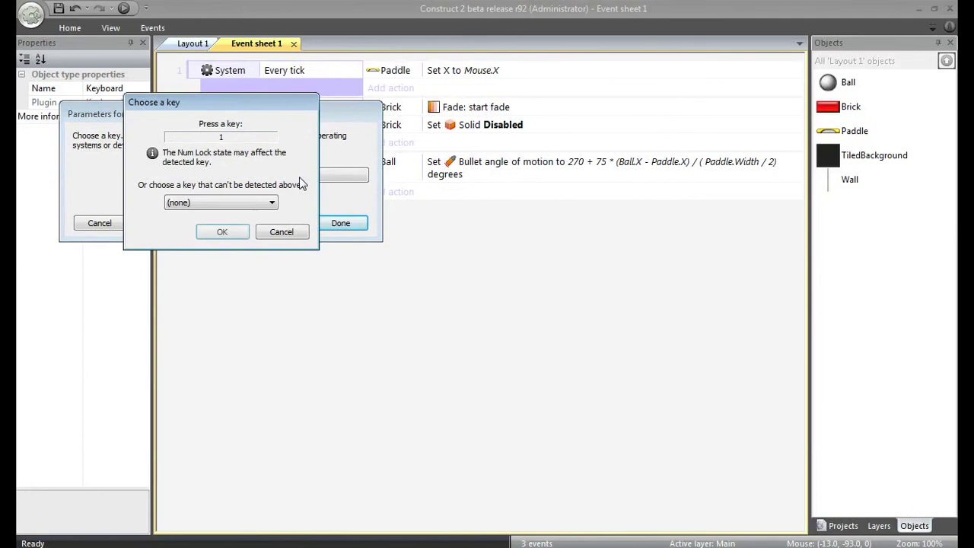
click(231, 234)
click(365, 223)
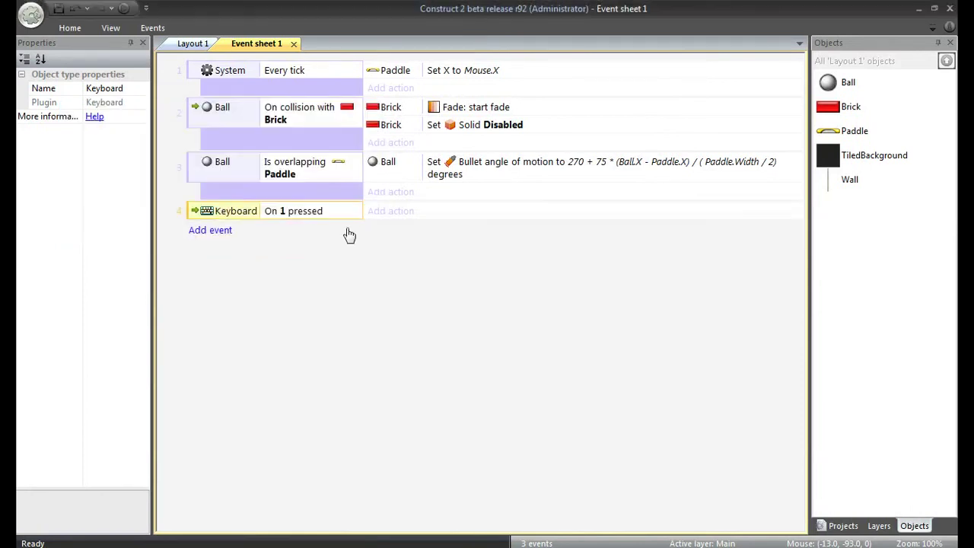
Add a Ball Set animation action with the animation "normal"
click(399, 213)
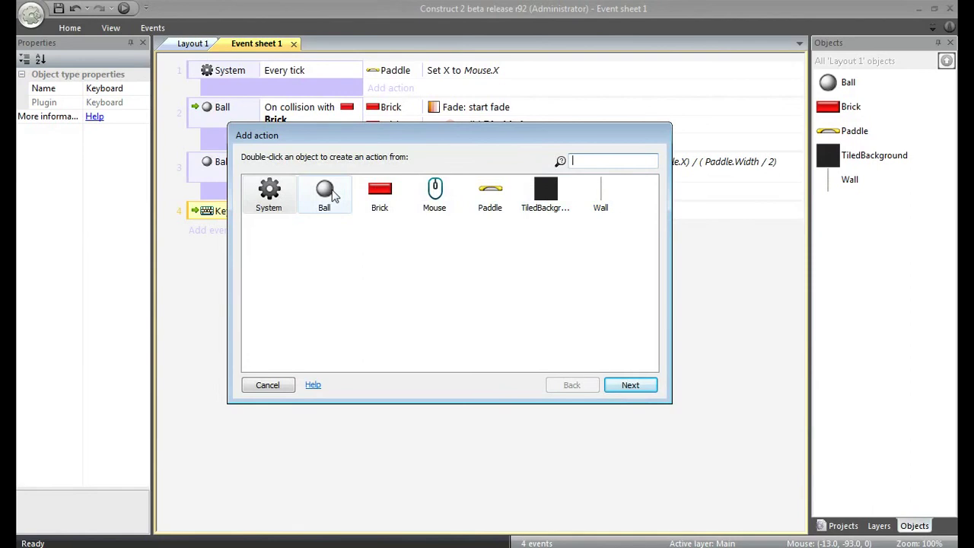
double_click(331, 196)
click(306, 267)
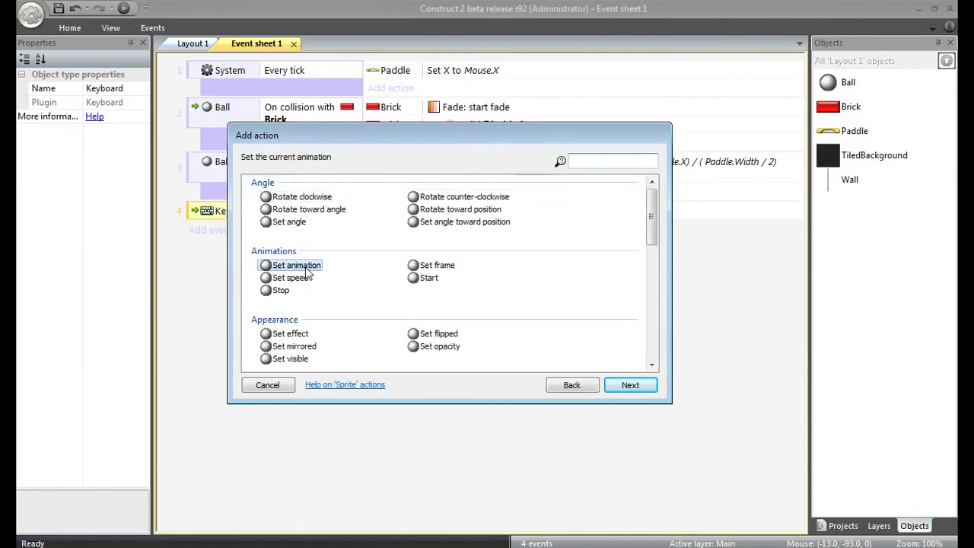
double_click(306, 268)
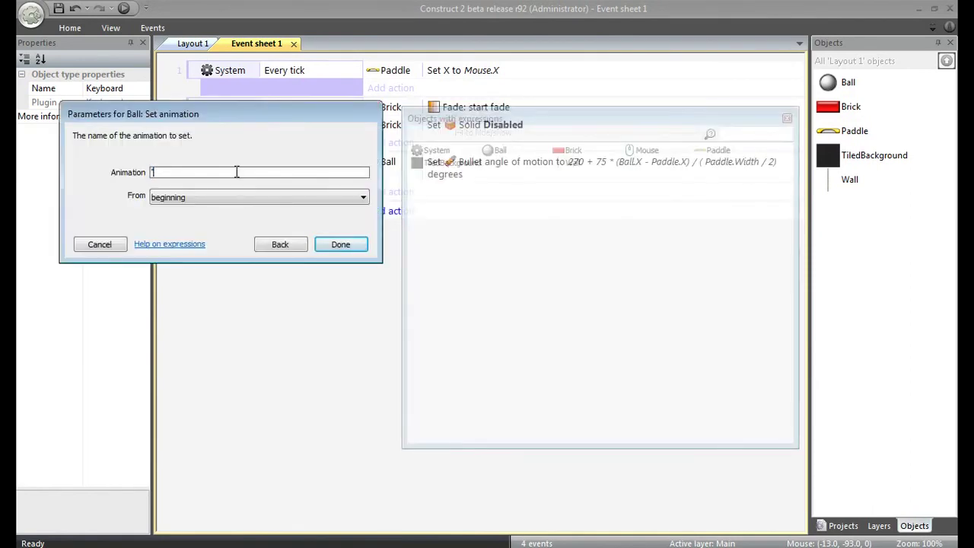
text("normal")
key(Return)
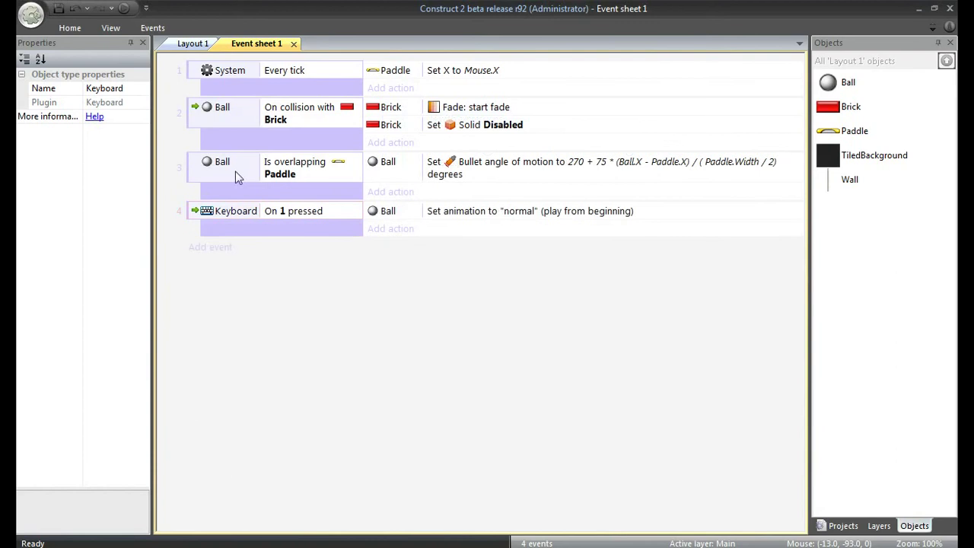
Duplicate event 4 four times and change event 5's trigger key to 2
click(192, 211)
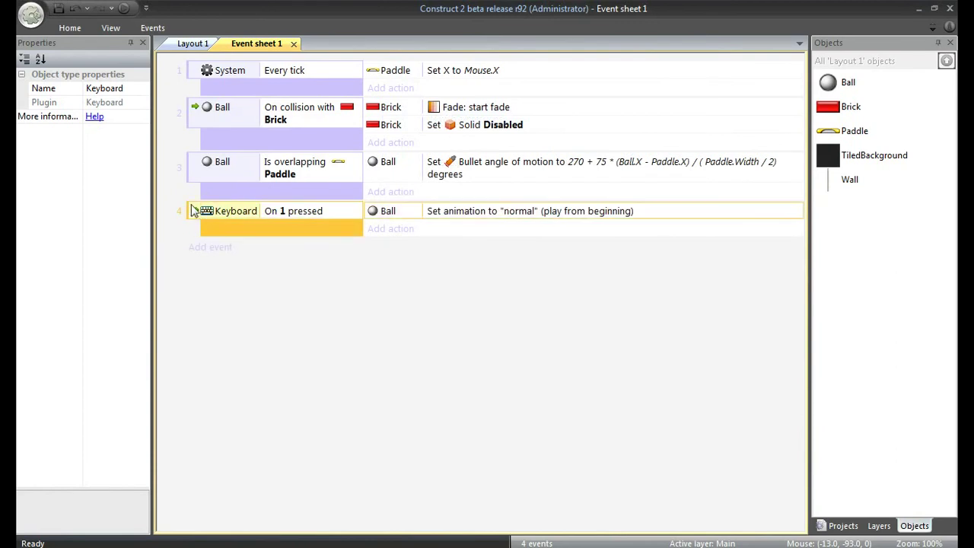
key(ctrl+v)
key(ctrl+v)
key(ctrl+v)
key(ctrl+v)
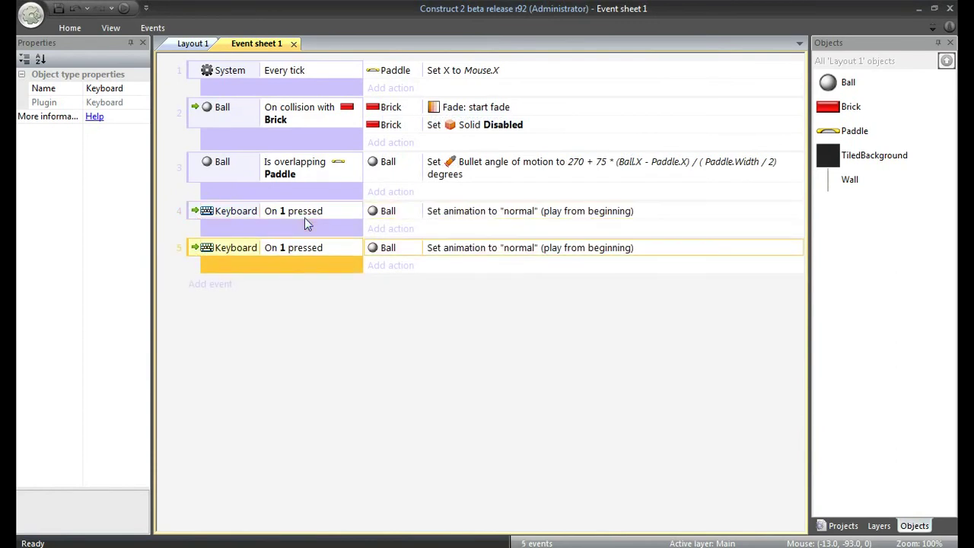
right_click(309, 240)
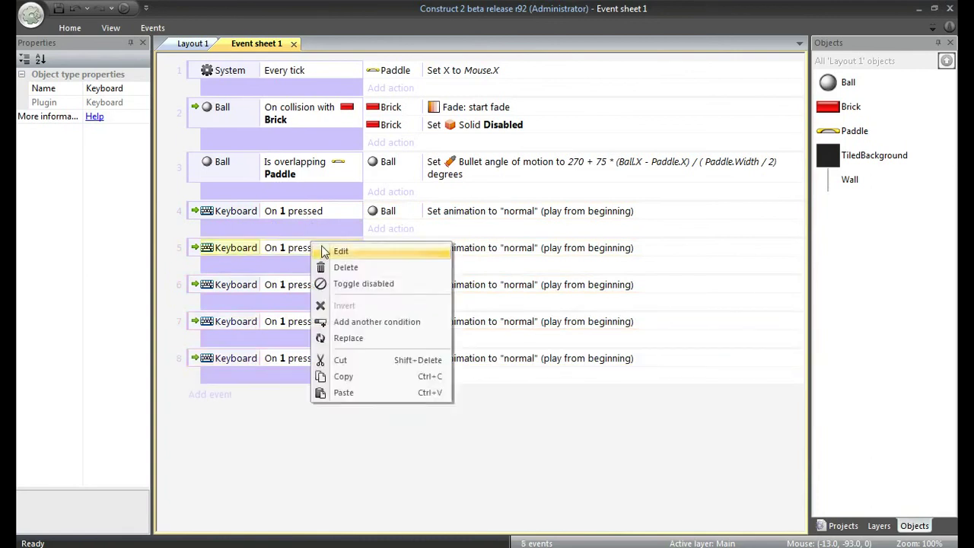
click(340, 250)
click(288, 182)
key(2)
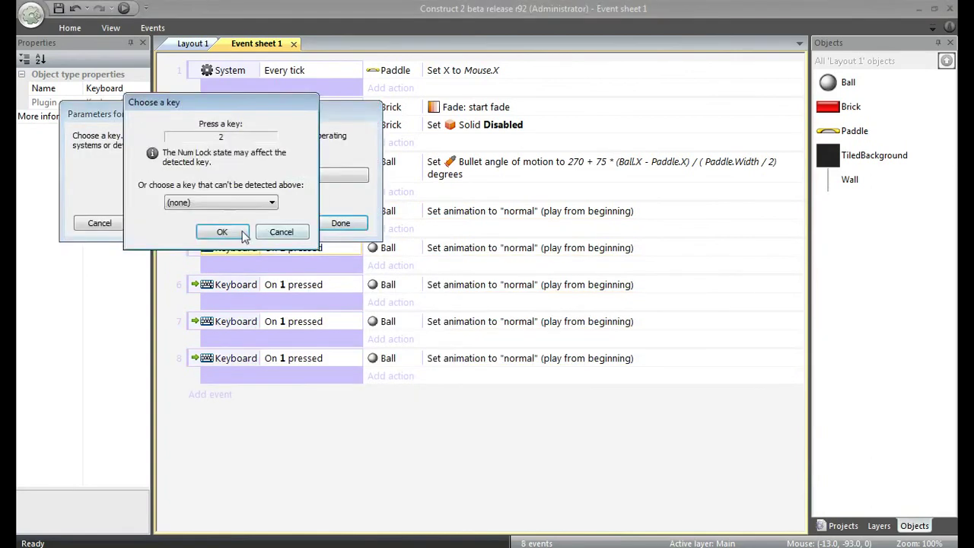
click(232, 231)
click(338, 222)
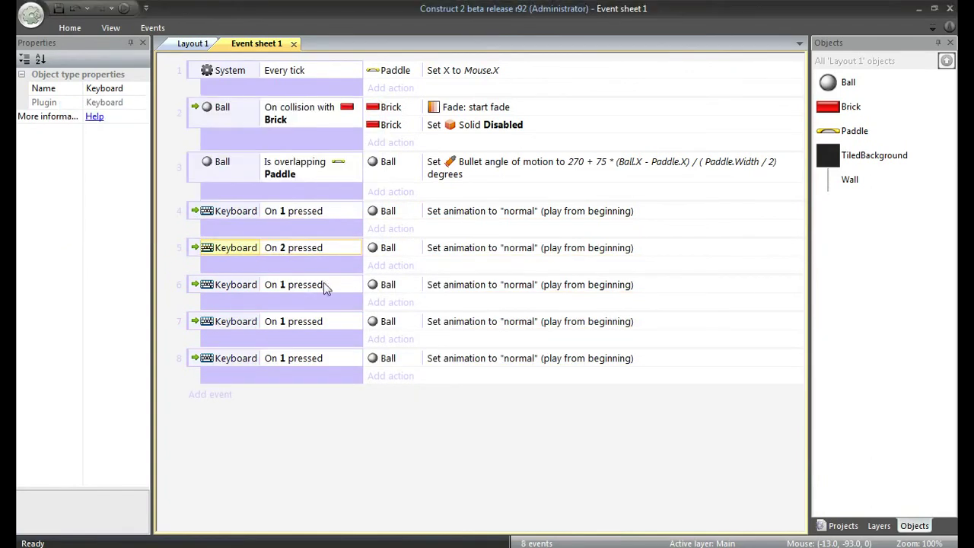
Change the trigger keys of events 6 and 7 to 3 and 4
right_click(323, 286)
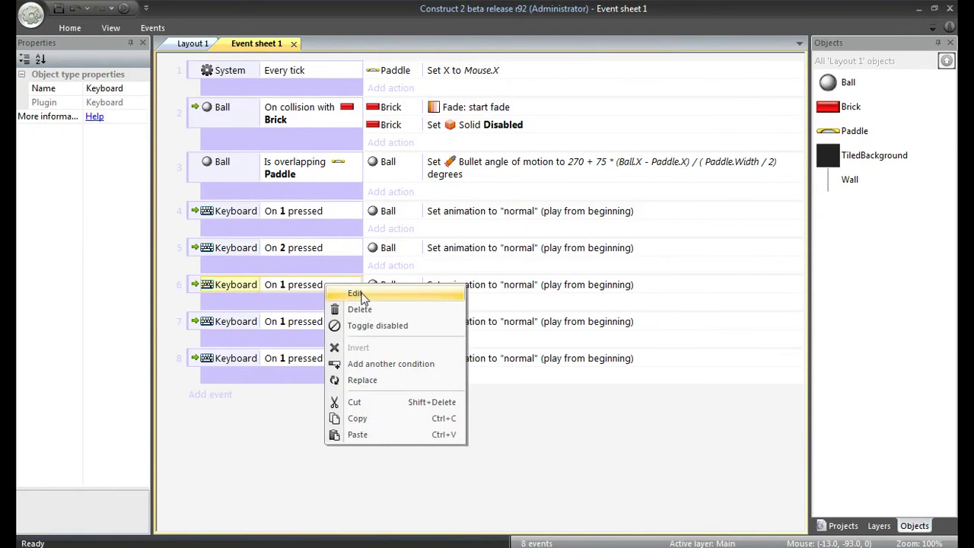
click(357, 295)
click(231, 179)
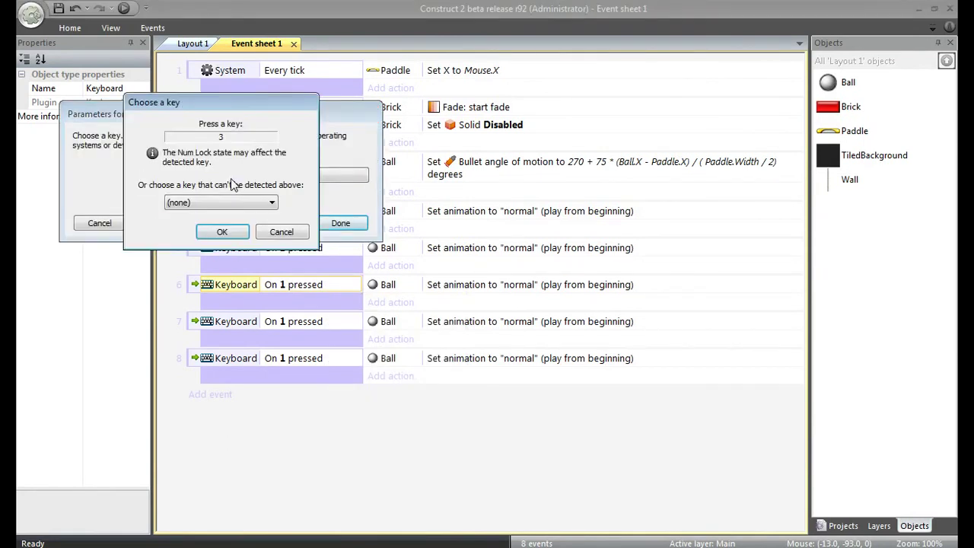
click(223, 232)
click(316, 226)
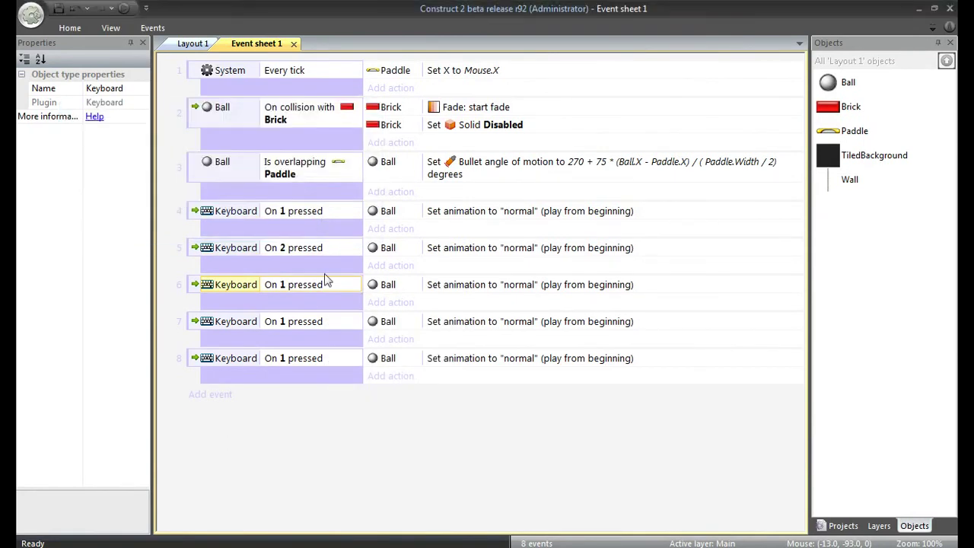
right_click(331, 331)
click(353, 339)
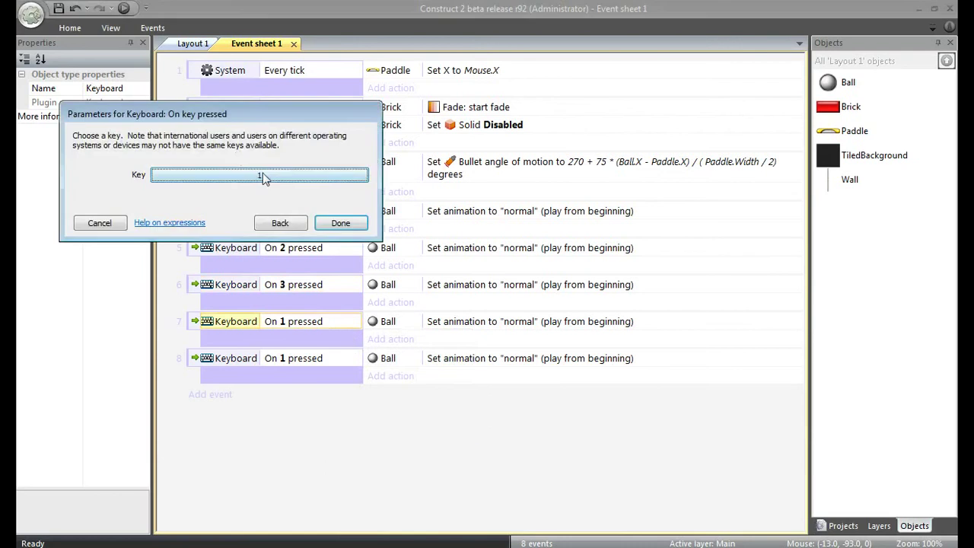
click(263, 176)
click(216, 231)
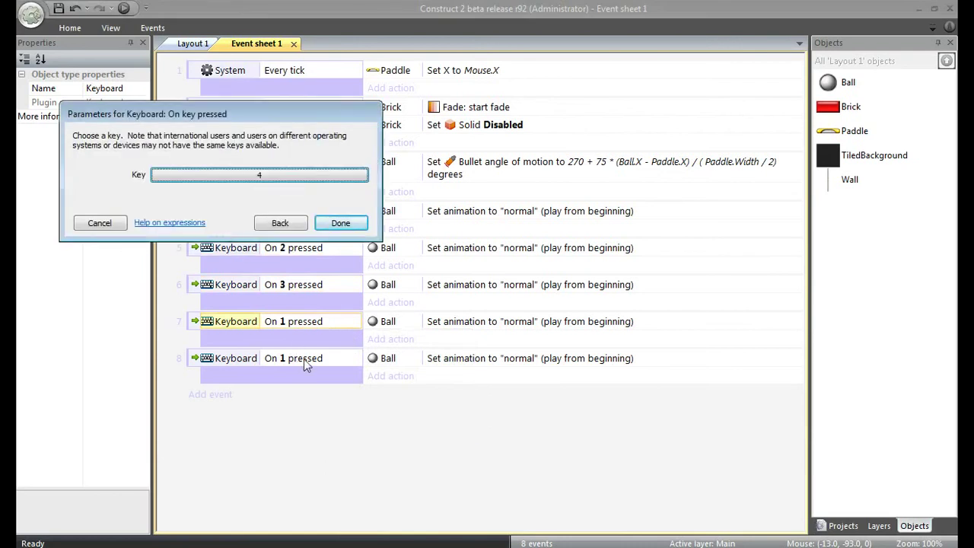
click(341, 223)
Change event 8's trigger key to 5
right_click(325, 360)
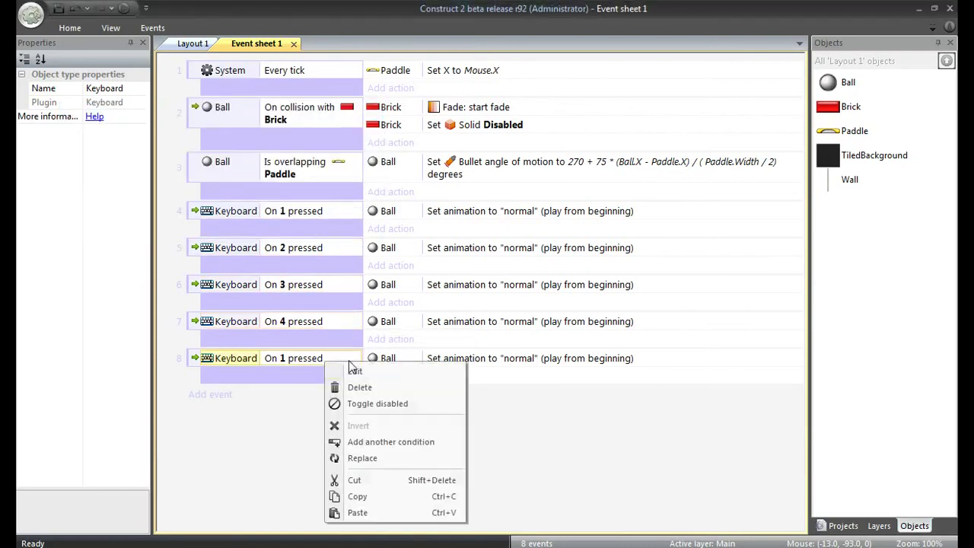
click(350, 381)
click(310, 177)
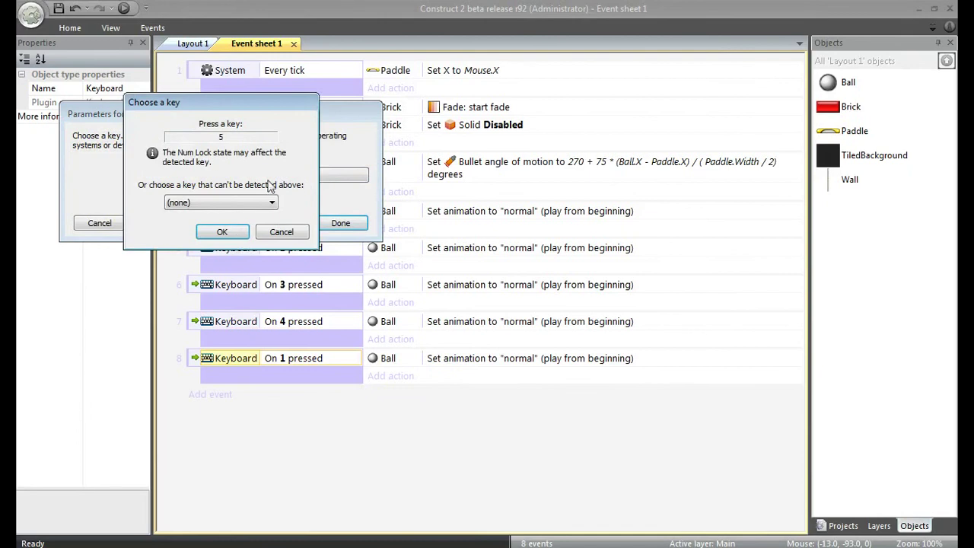
click(221, 232)
click(340, 223)
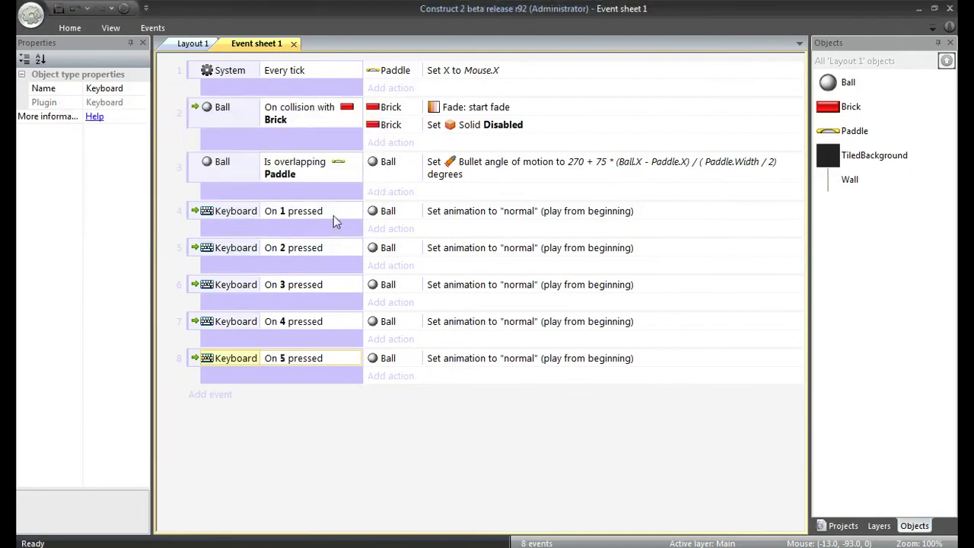
right_click(417, 255)
Change the Ball animation for keys 2 and 3 from "normal" to small and large
click(473, 266)
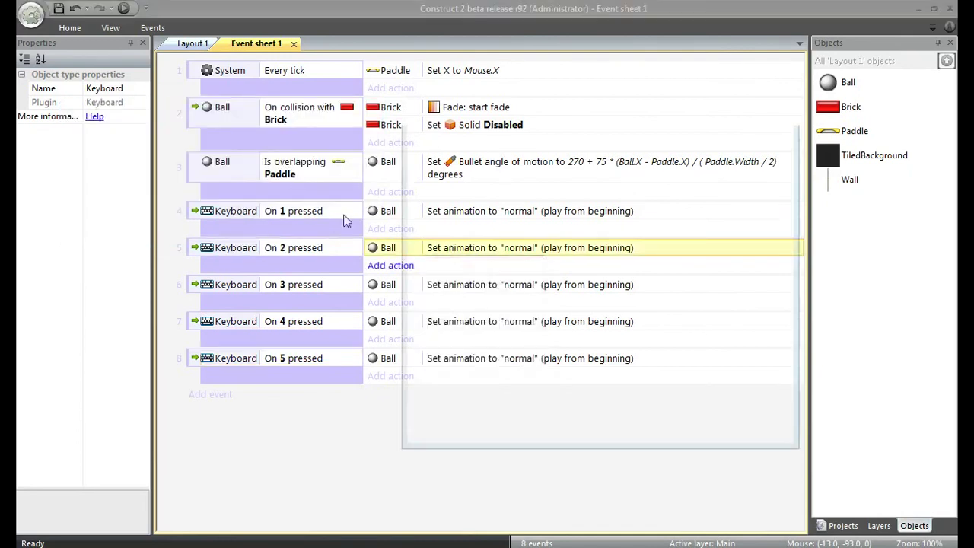
click(182, 175)
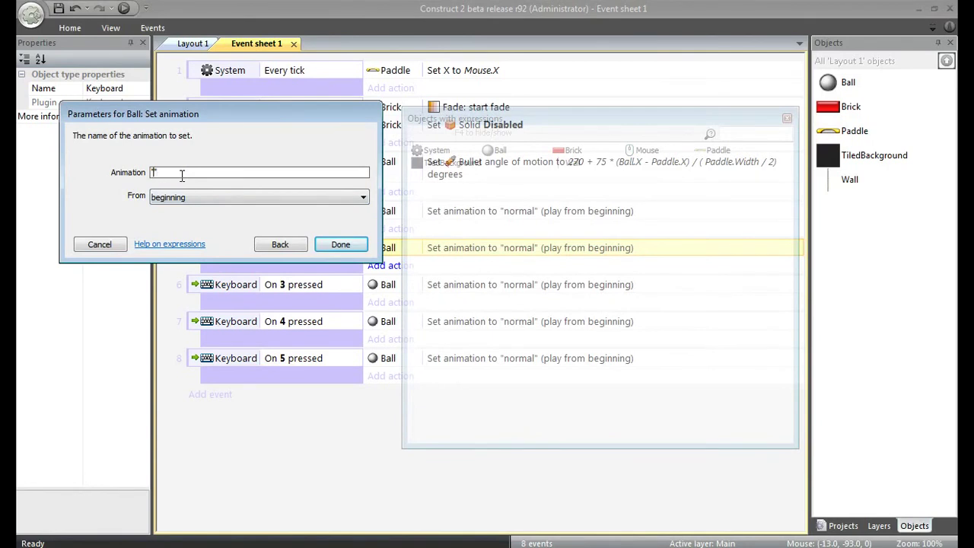
text(small)
key(Return)
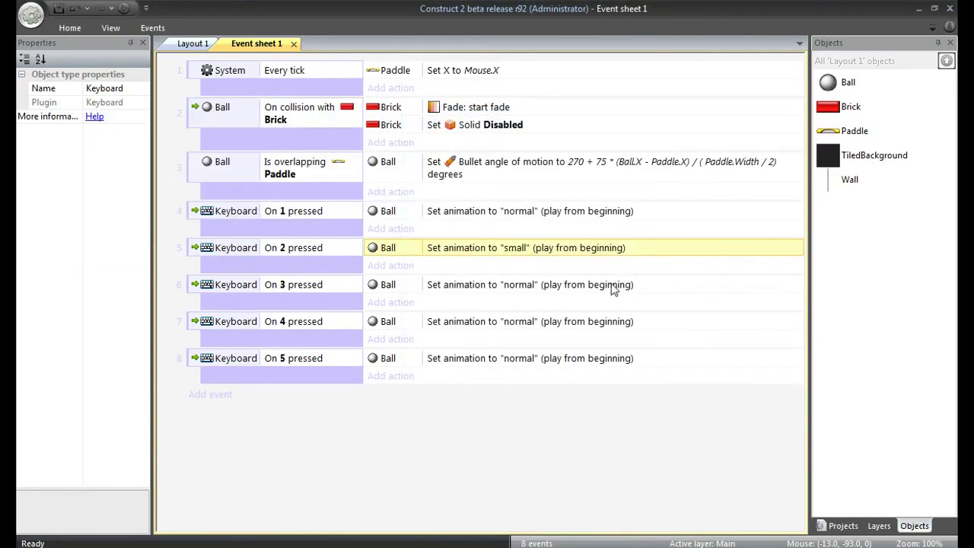
right_click(613, 288)
click(624, 296)
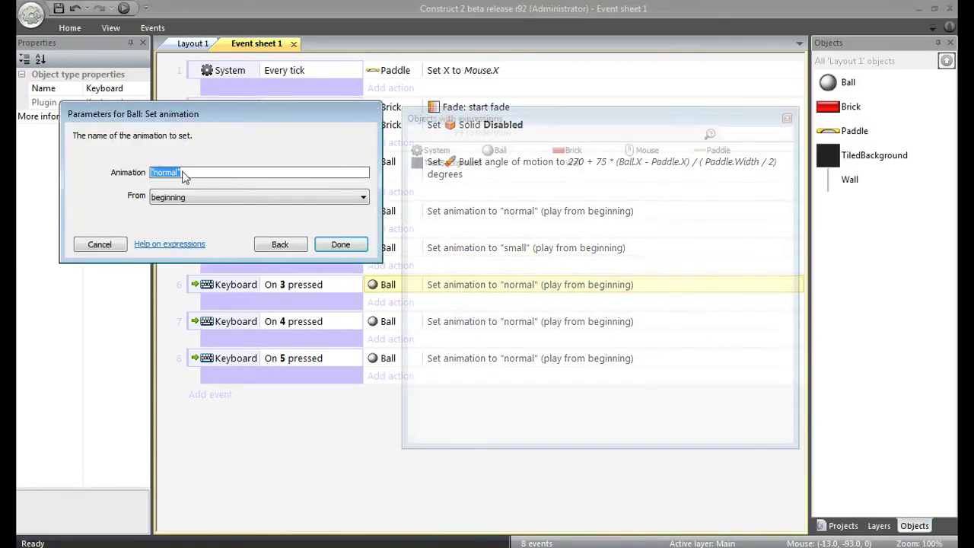
click(185, 173)
text(large)
key(Return)
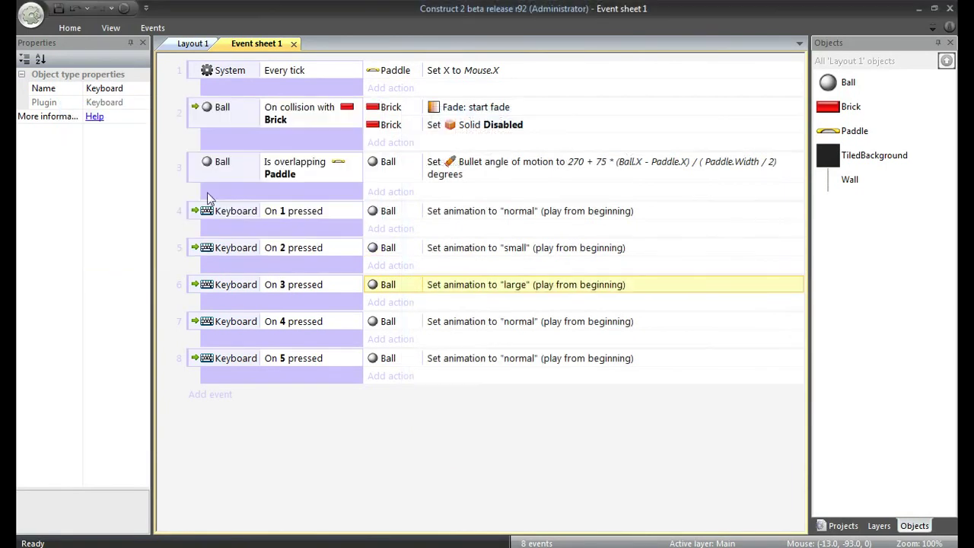
Change the Ball animation for keys 4 and 5 to fire and thru
right_click(493, 321)
click(494, 324)
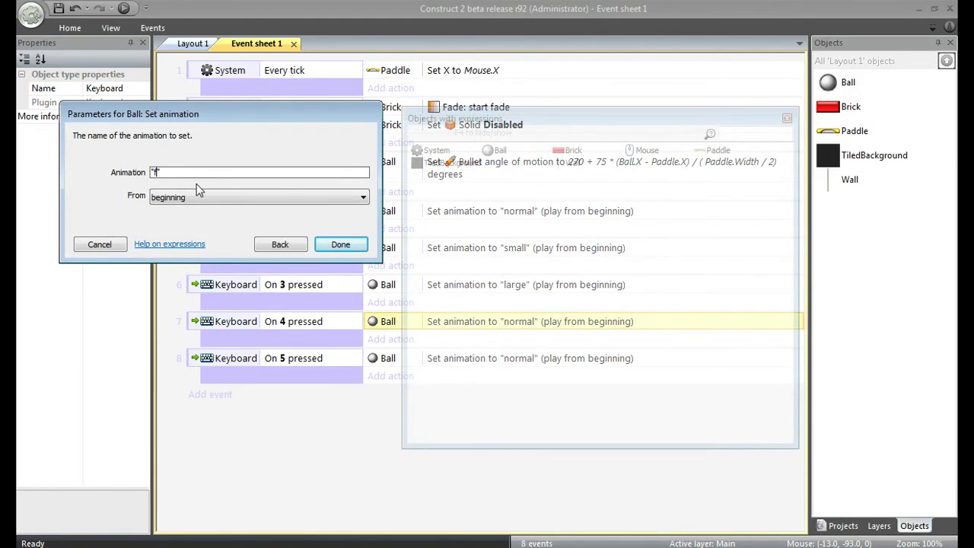
text(fire)
key(Return)
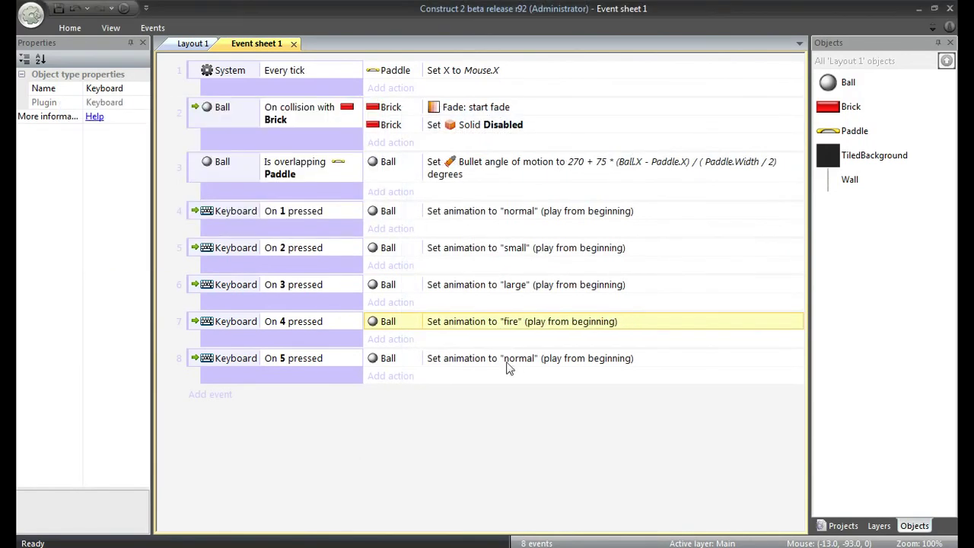
right_click(510, 360)
click(537, 368)
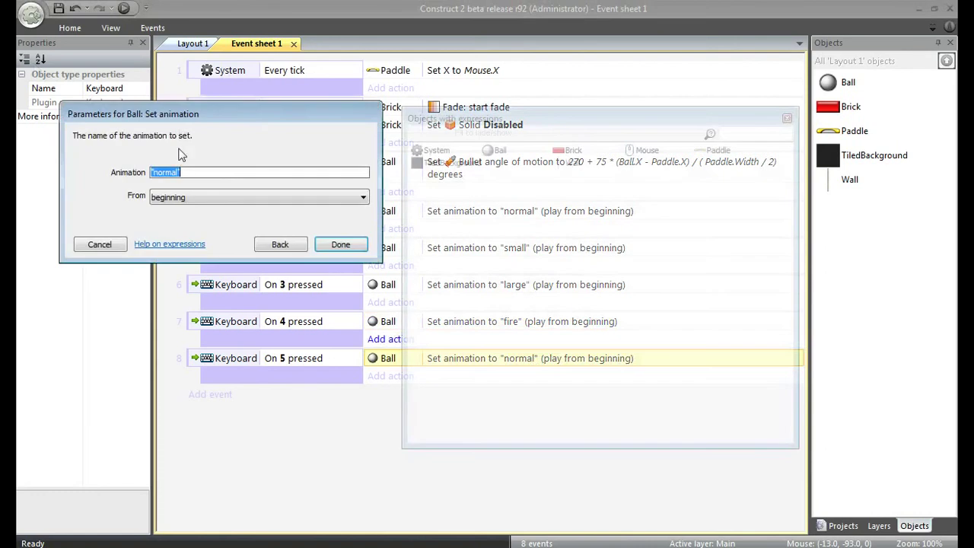
click(179, 174)
key(BackSpace)
key(BackSpace)
key(BackSpace)
key(BackSpace)
key(BackSpace)
text(thru)
key(Return)
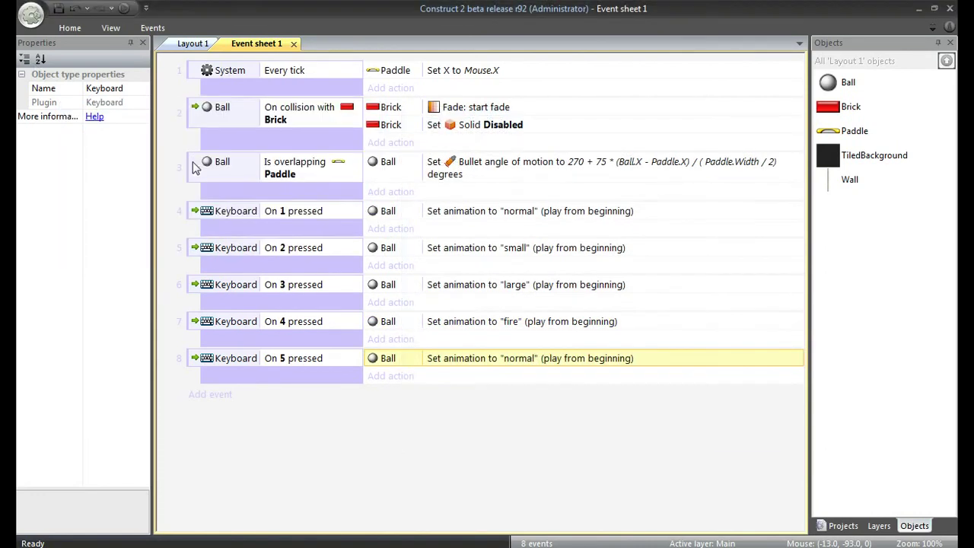
Insert a new Sprite object into Layout 1
click(192, 43)
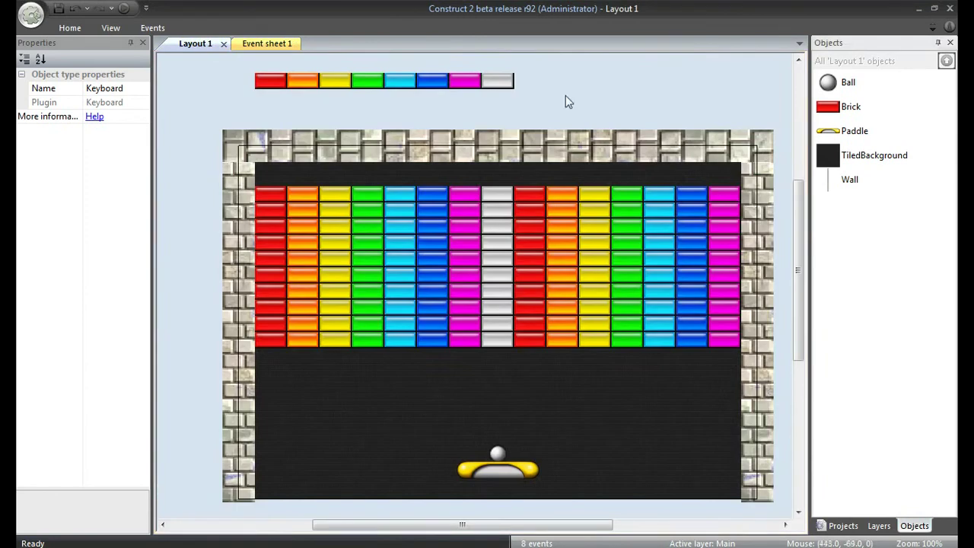
right_click(580, 146)
click(609, 154)
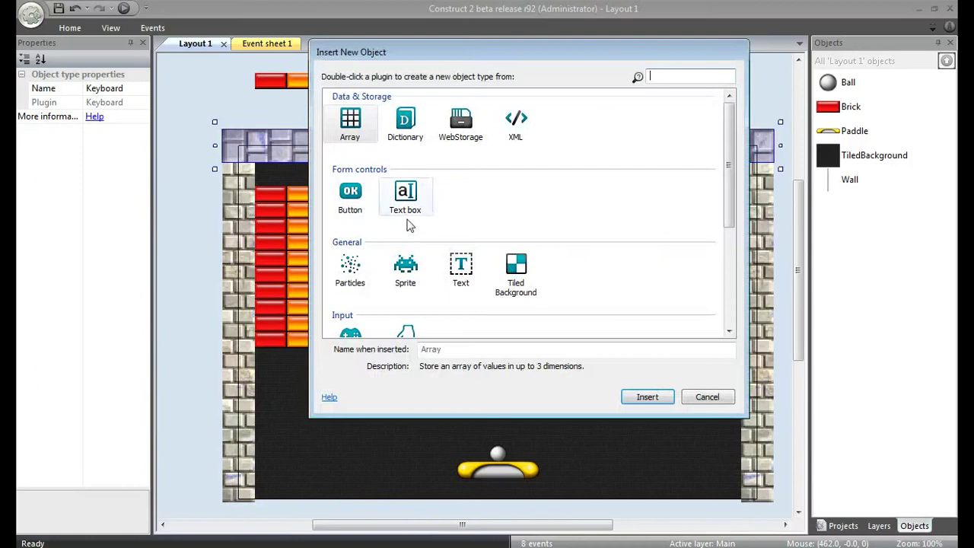
click(418, 277)
double_click(411, 277)
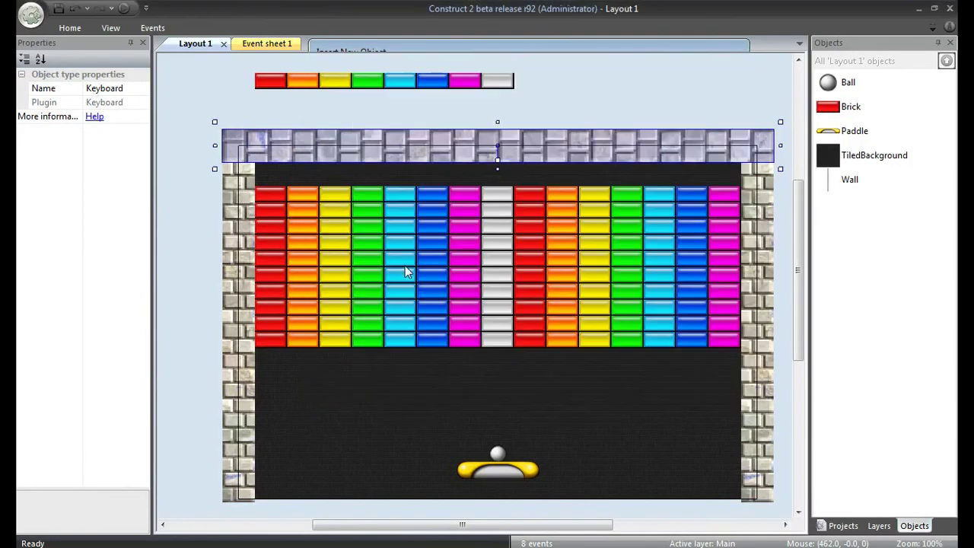
click(170, 200)
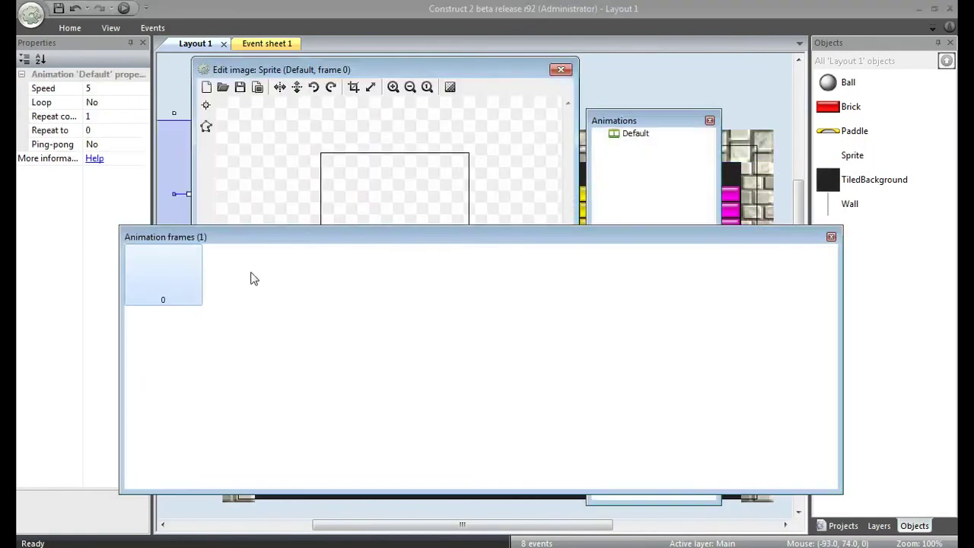
Import explosion-red.jpg as a 3×4 sprite strip into the sprite's Default animation
right_click(253, 283)
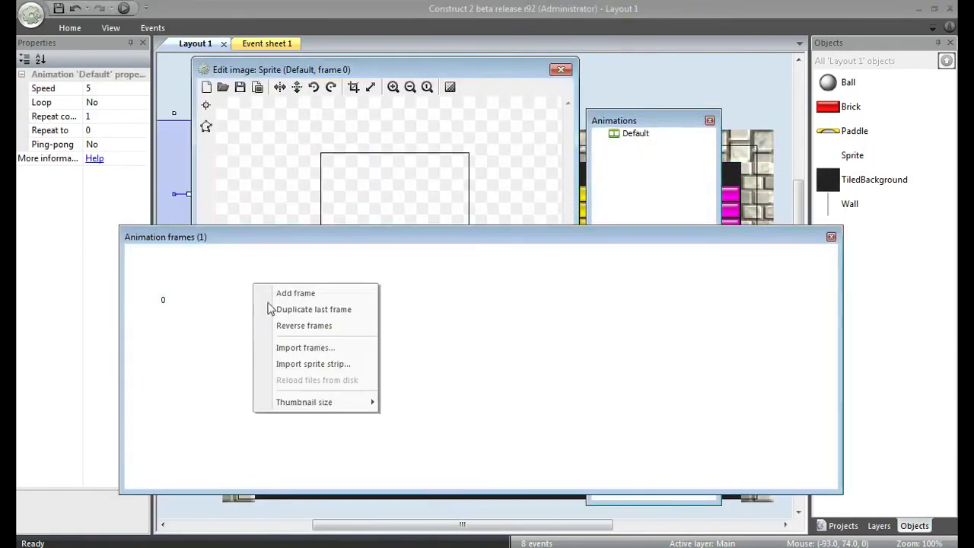
click(316, 364)
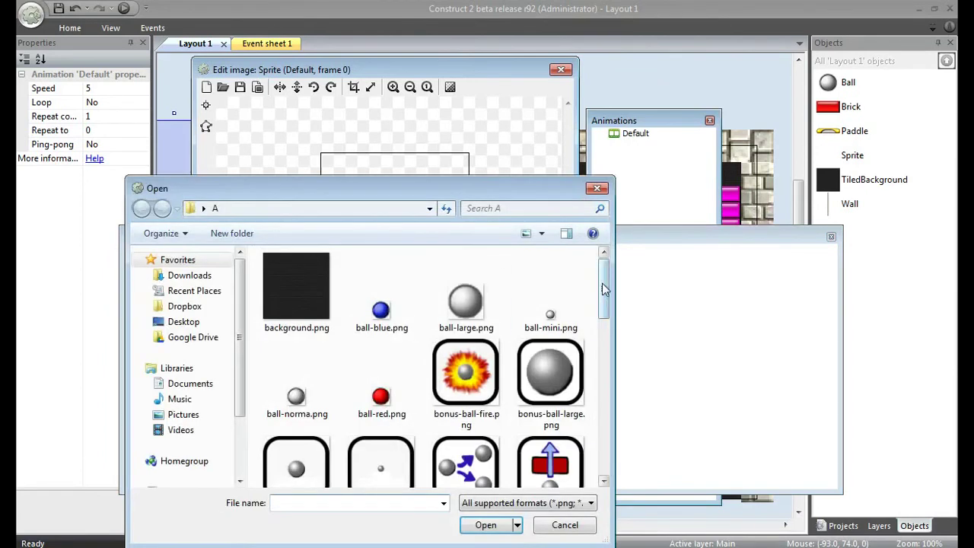
scroll(563, 320, down, 5)
double_click(560, 341)
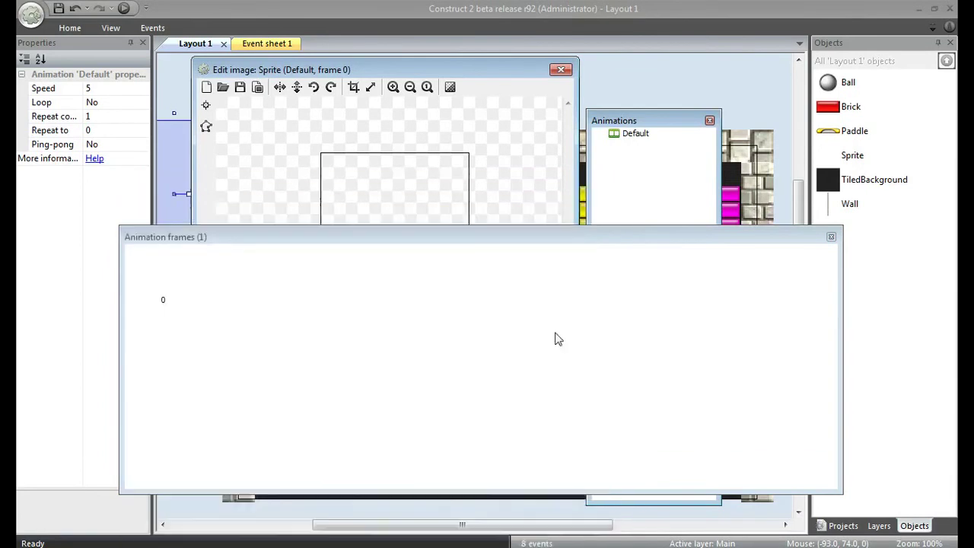
drag(513, 351, 489, 350)
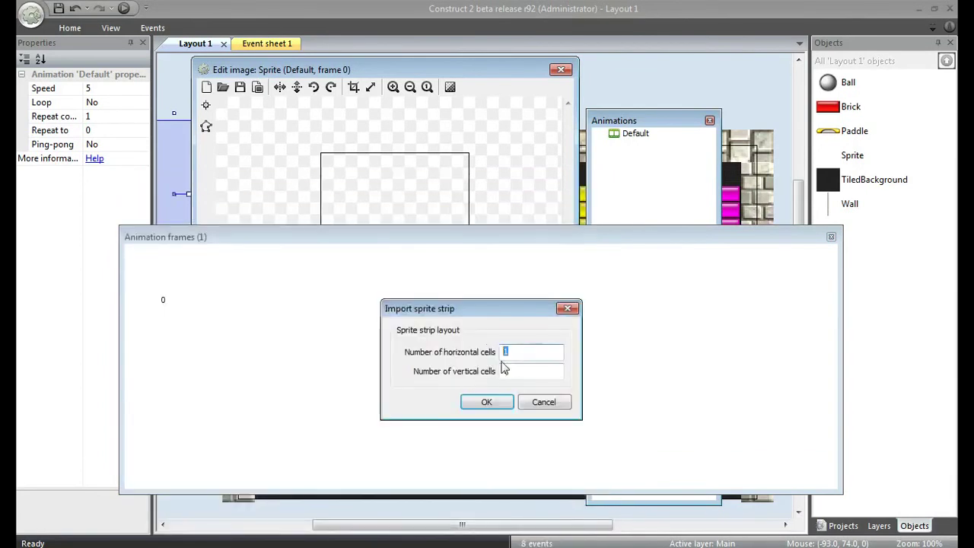
text(3)
click(526, 371)
text(4)
click(486, 402)
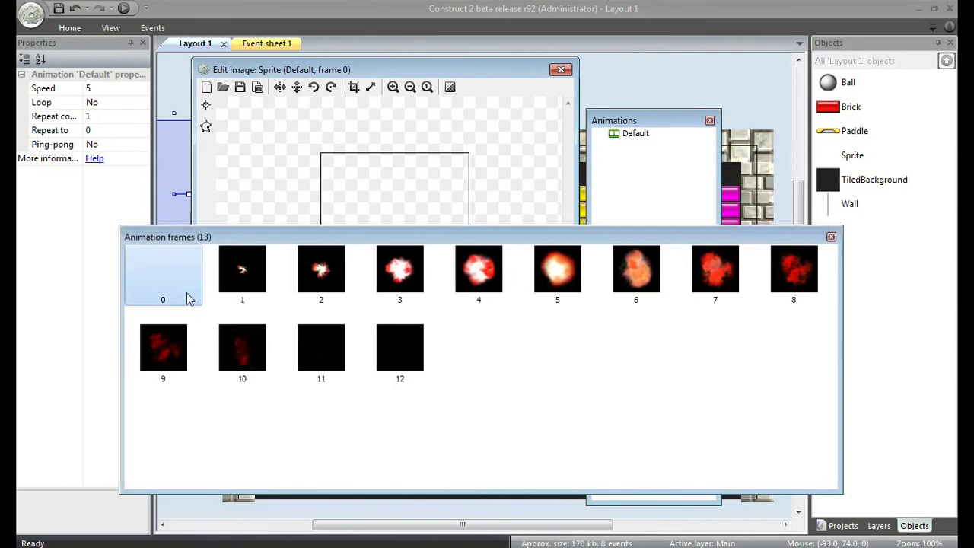
Delete the empty first frame and set the animation Speed to 18
key(Delete)
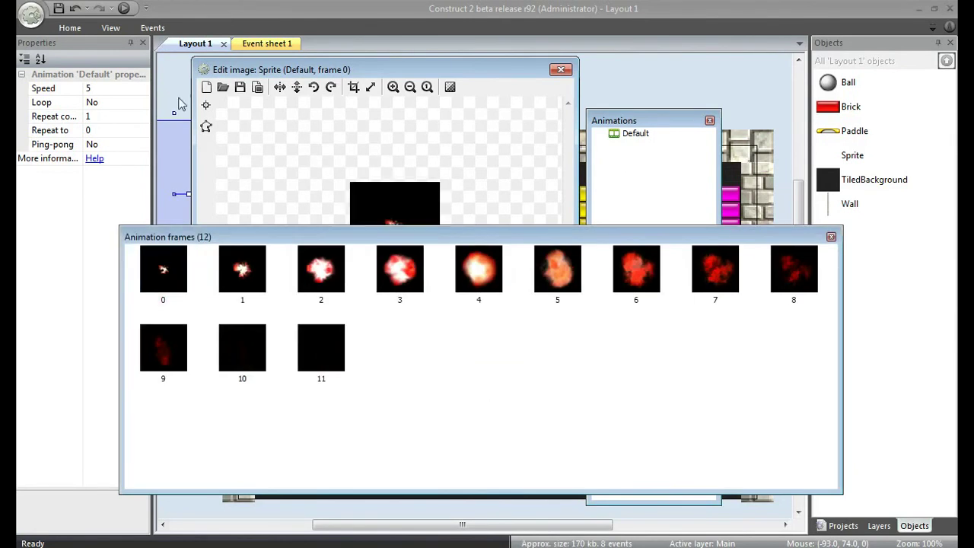
click(113, 90)
click(112, 89)
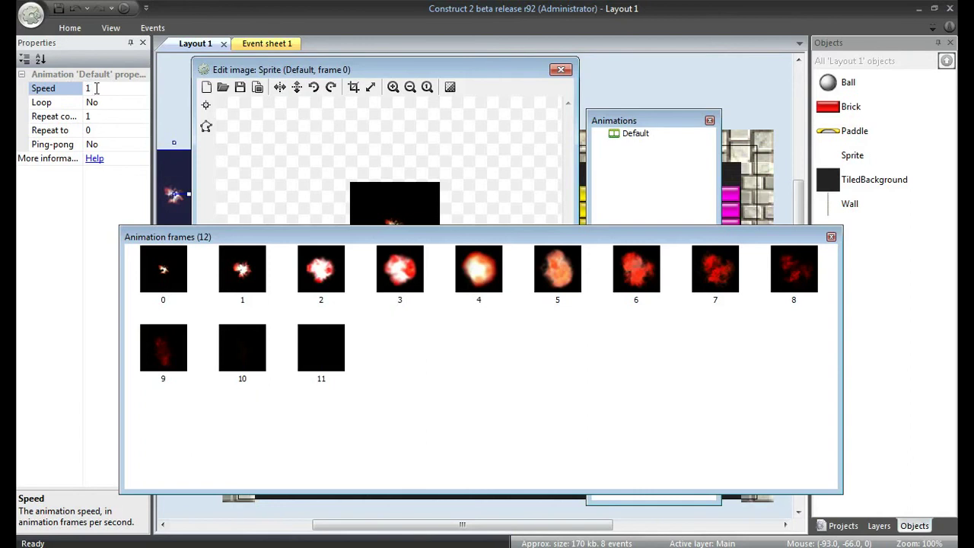
click(315, 157)
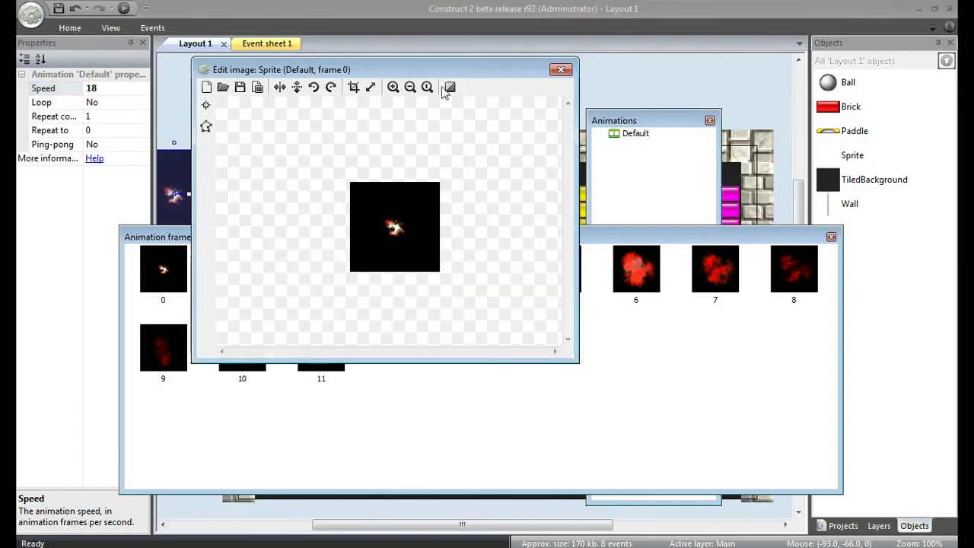
click(556, 72)
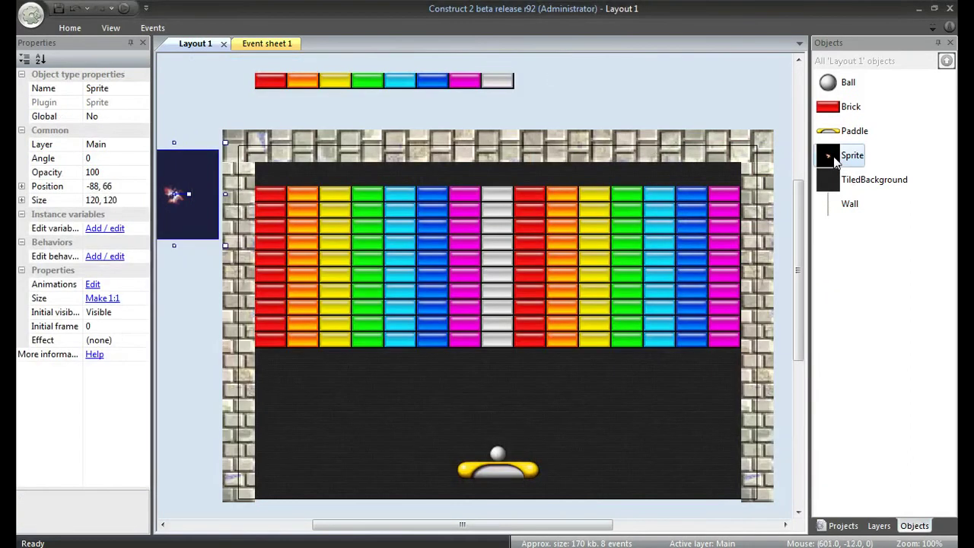
Rename the Sprite object to Explosion
right_click(837, 157)
click(870, 242)
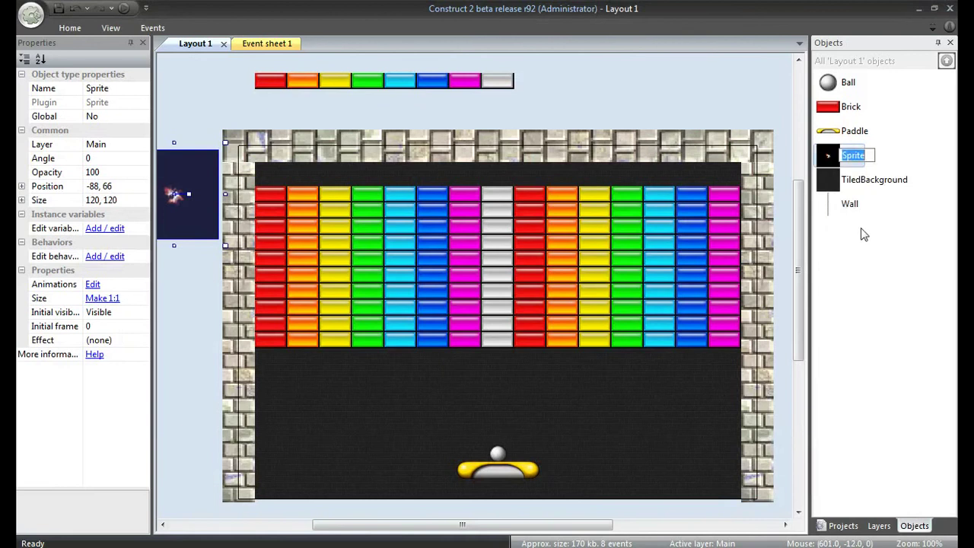
text(Explosion)
key(Return)
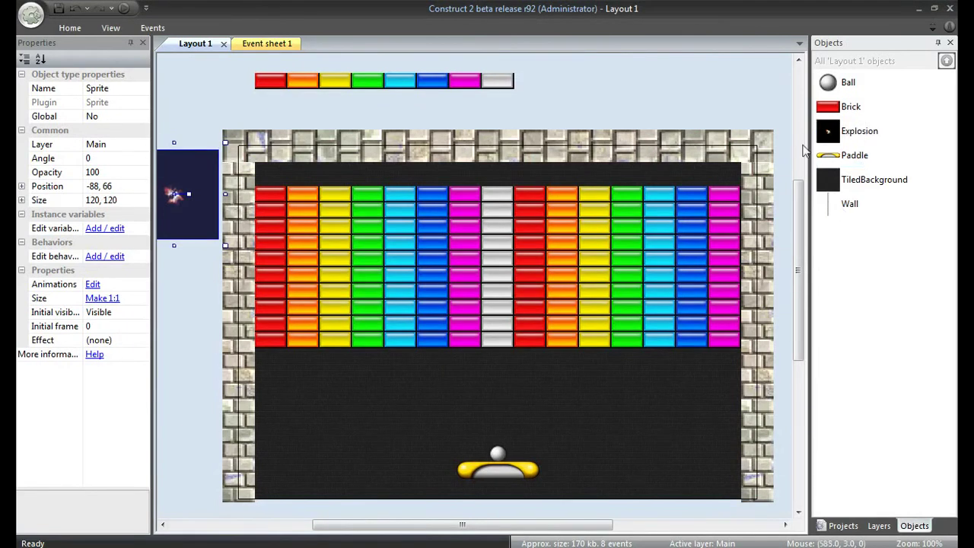
Set the Explosion object's Effect property to Additive
click(843, 133)
click(120, 340)
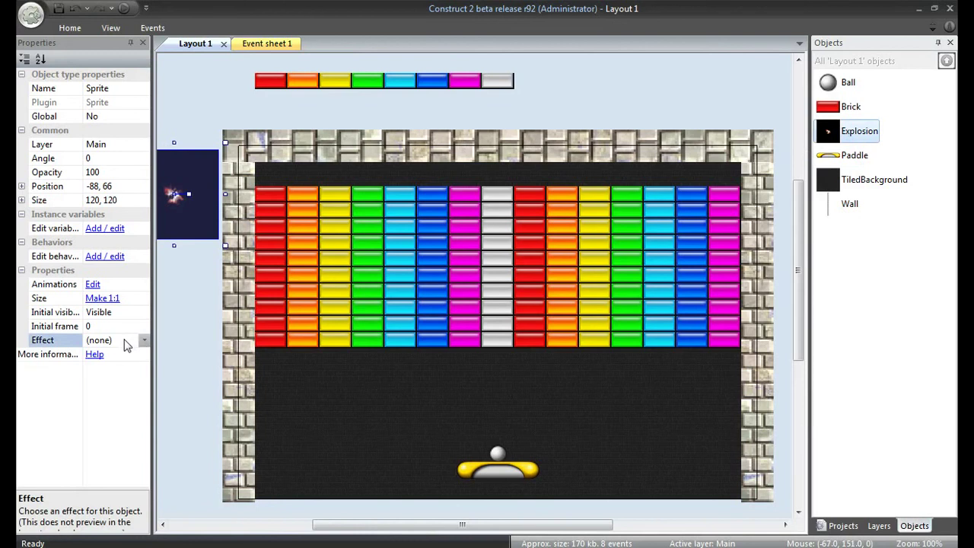
click(143, 341)
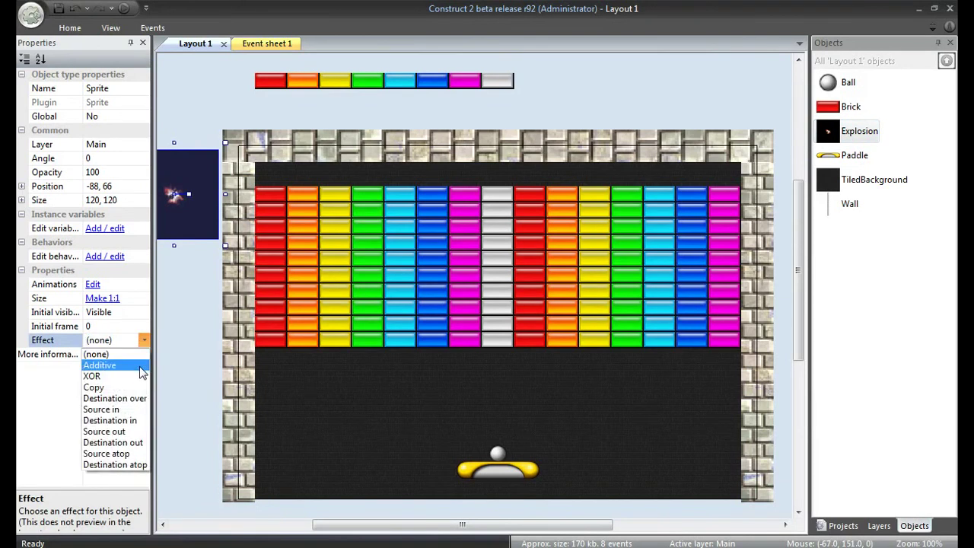
click(141, 371)
click(162, 373)
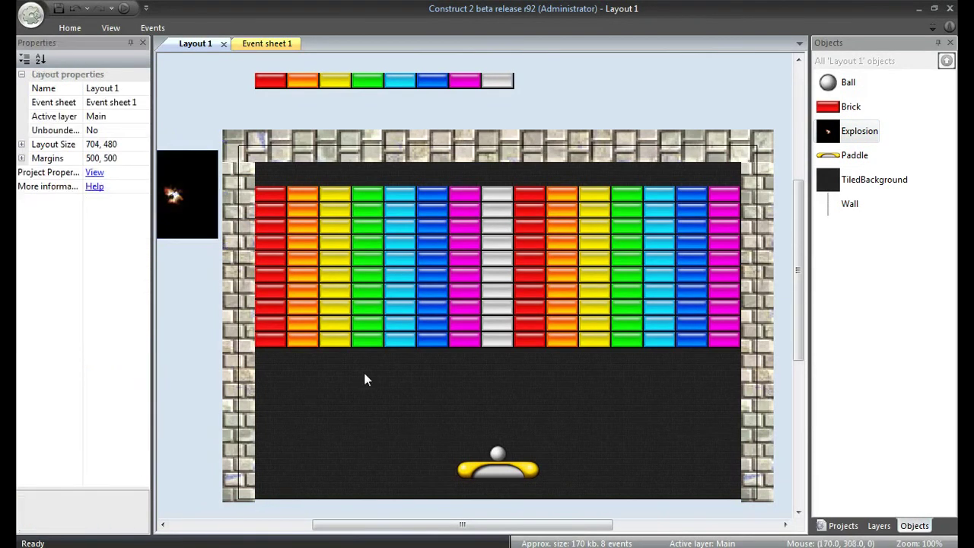
click(206, 188)
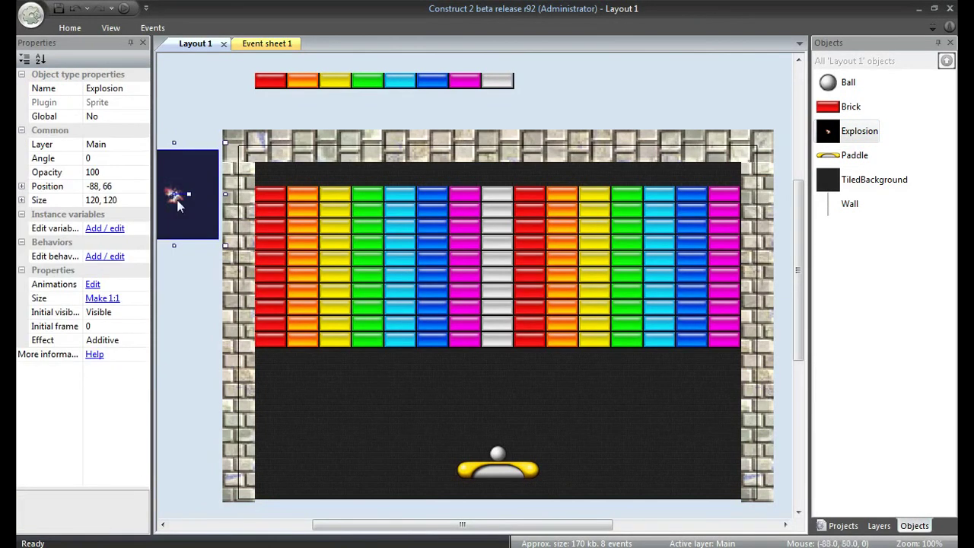
click(185, 130)
click(187, 185)
right_click(842, 136)
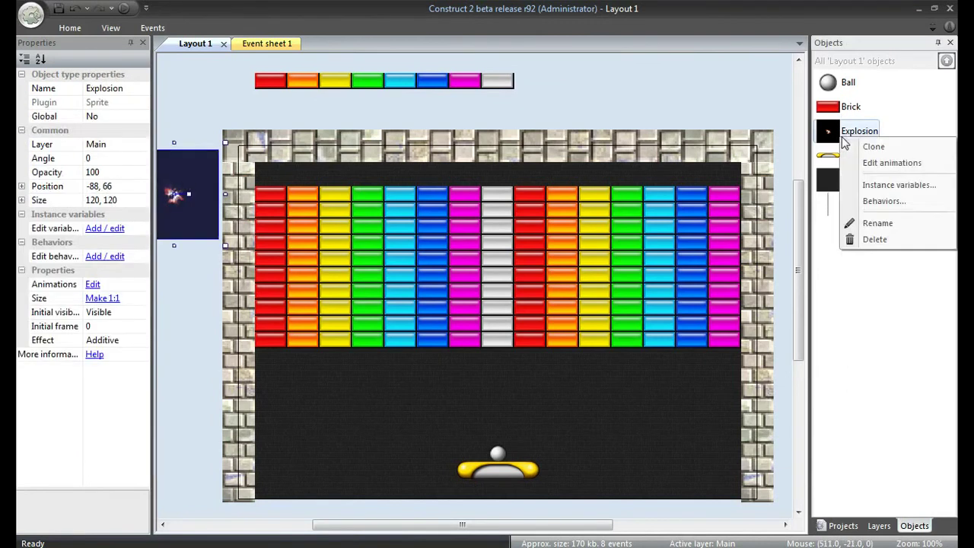
Add a Fade behavior to Explosion with wait time 1 and fade out time 0
click(882, 202)
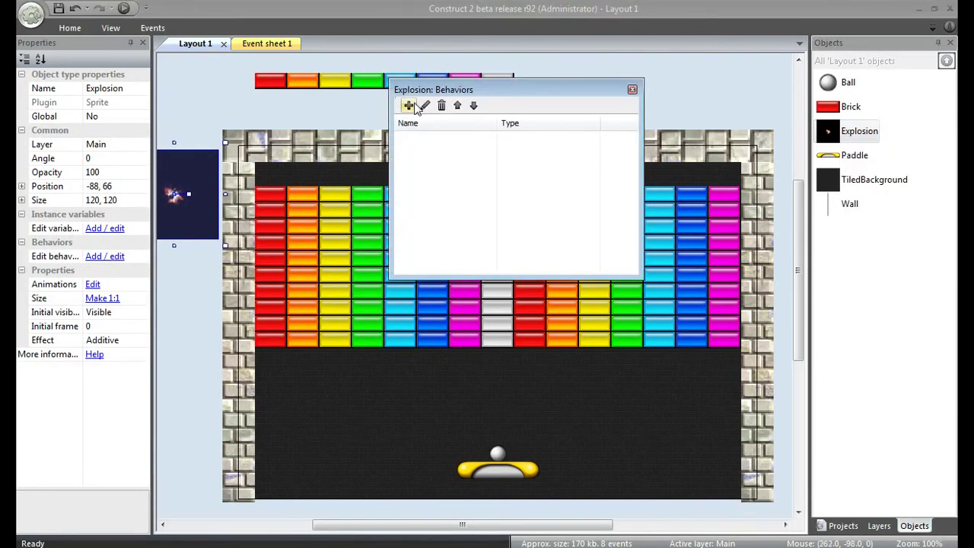
click(408, 104)
double_click(552, 231)
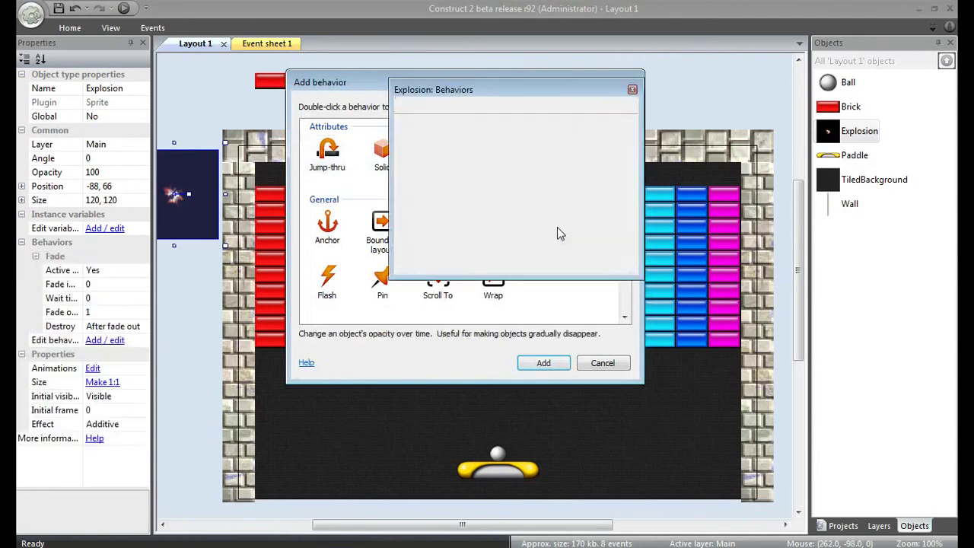
click(108, 299)
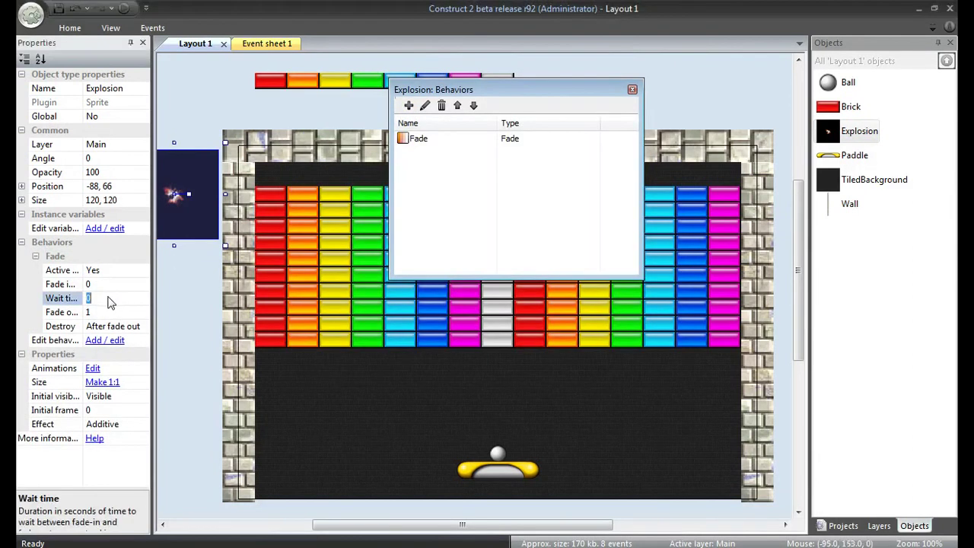
text(1)
click(120, 312)
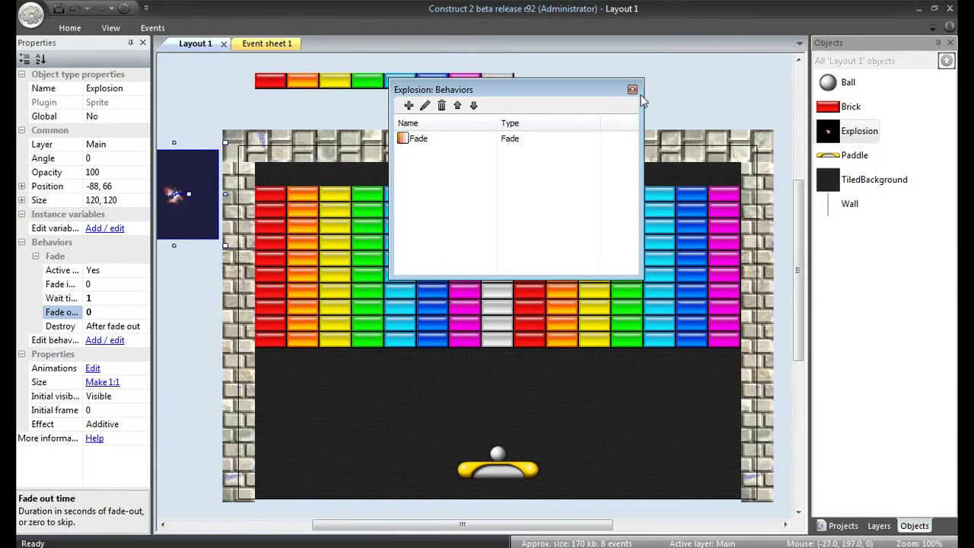
click(632, 91)
click(197, 118)
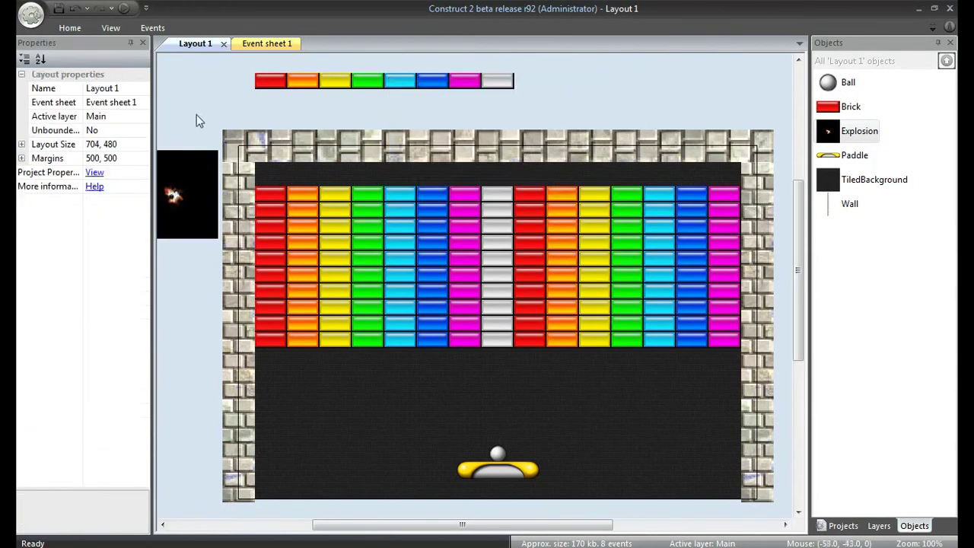
click(207, 201)
Duplicate the Explosion sprite's Default animation as Animation2
click(199, 109)
right_click(842, 137)
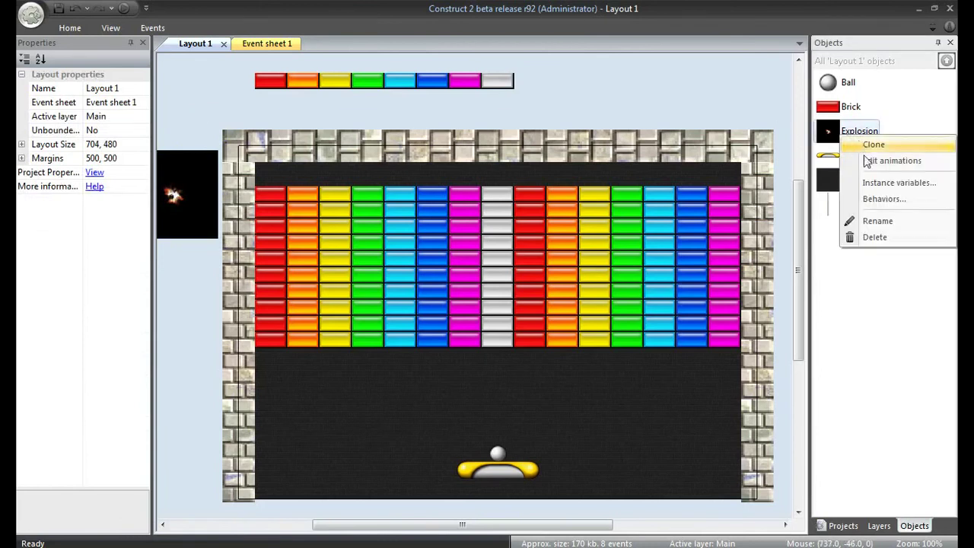
click(867, 161)
click(630, 136)
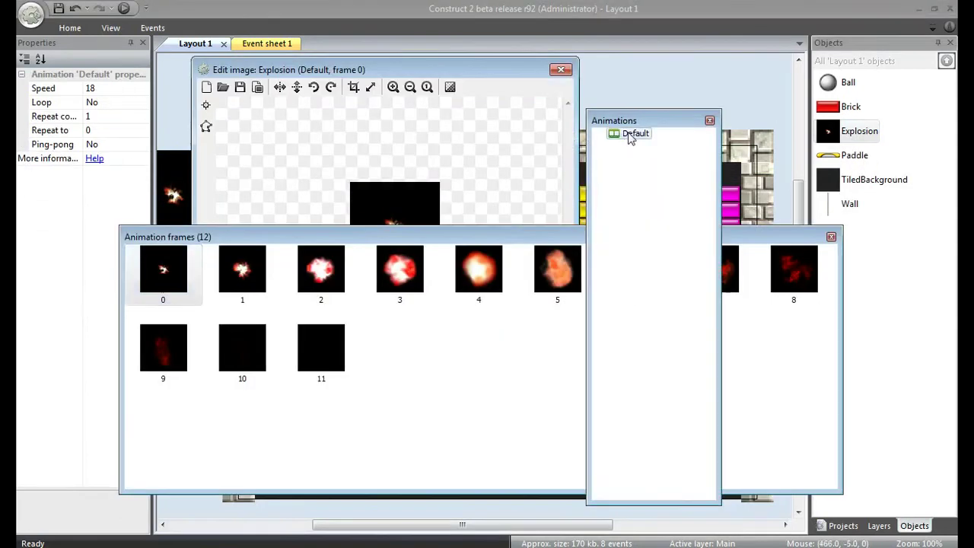
right_click(630, 136)
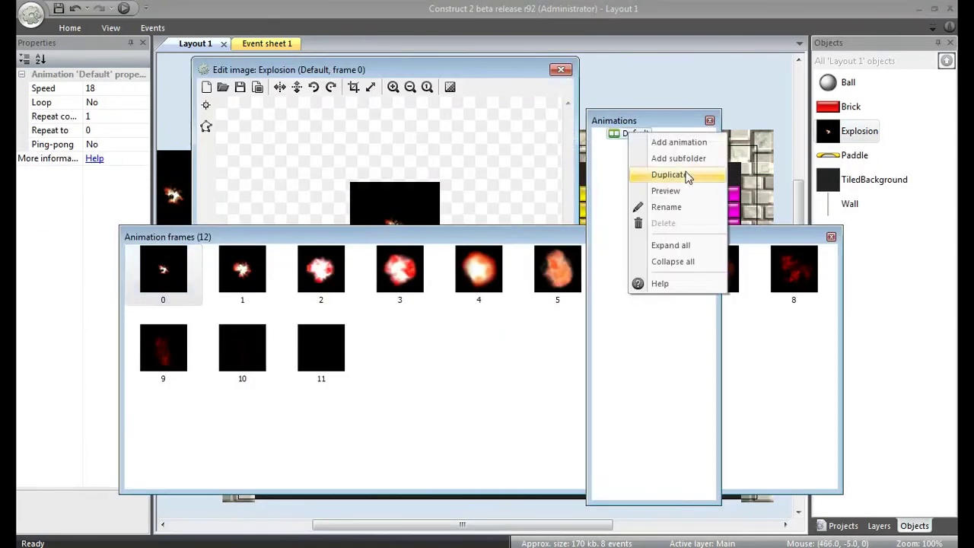
click(668, 176)
click(653, 145)
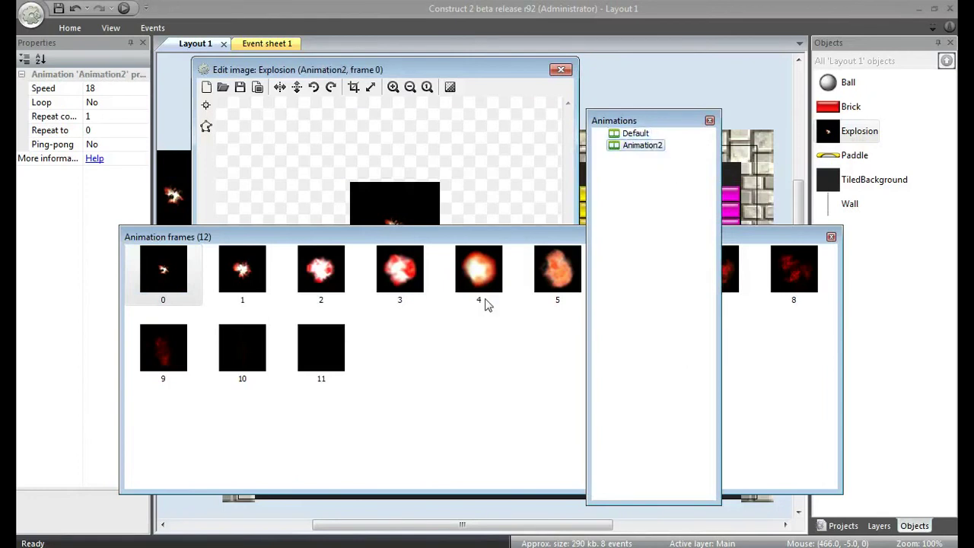
Import explosion-blue.jpg as a 3×4 strip into Animation2 and delete the old red frames
right_click(428, 390)
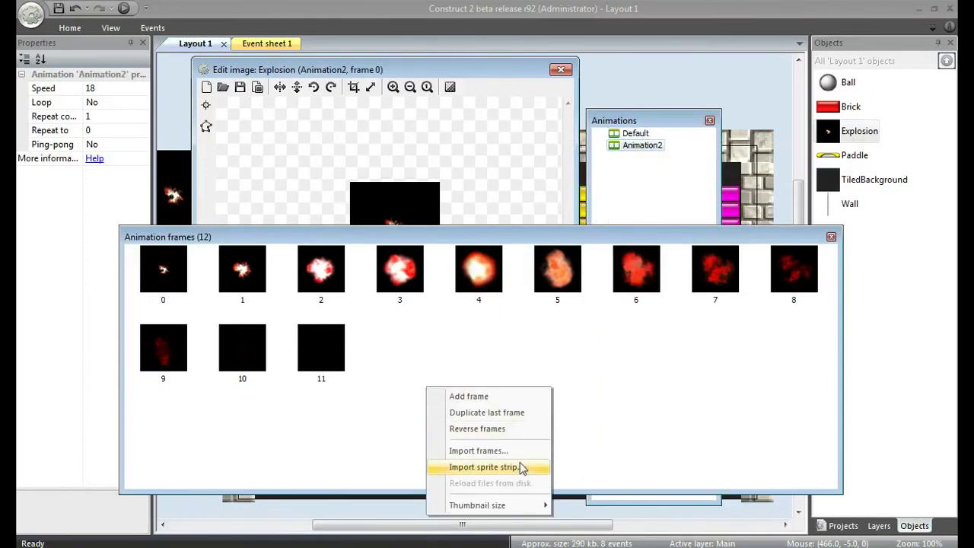
click(523, 467)
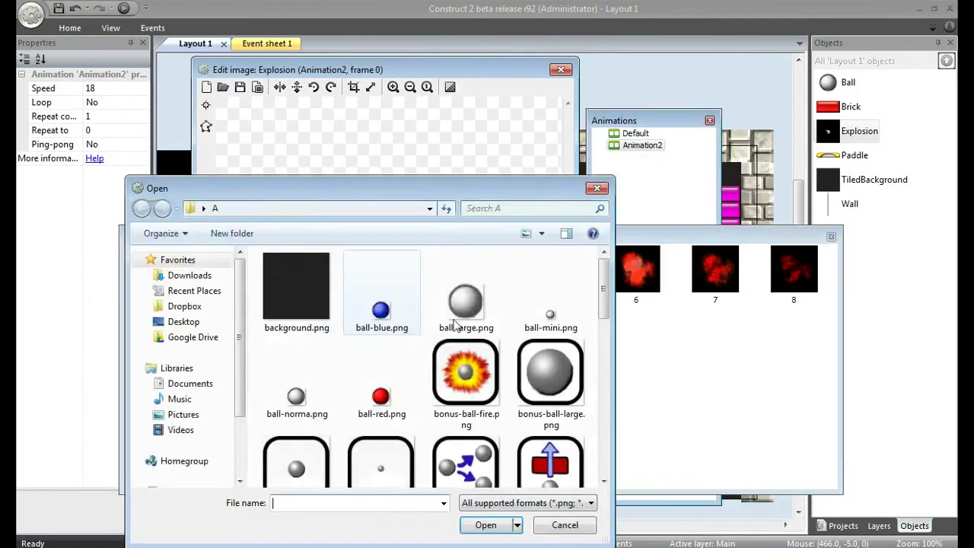
drag(603, 293, 603, 379)
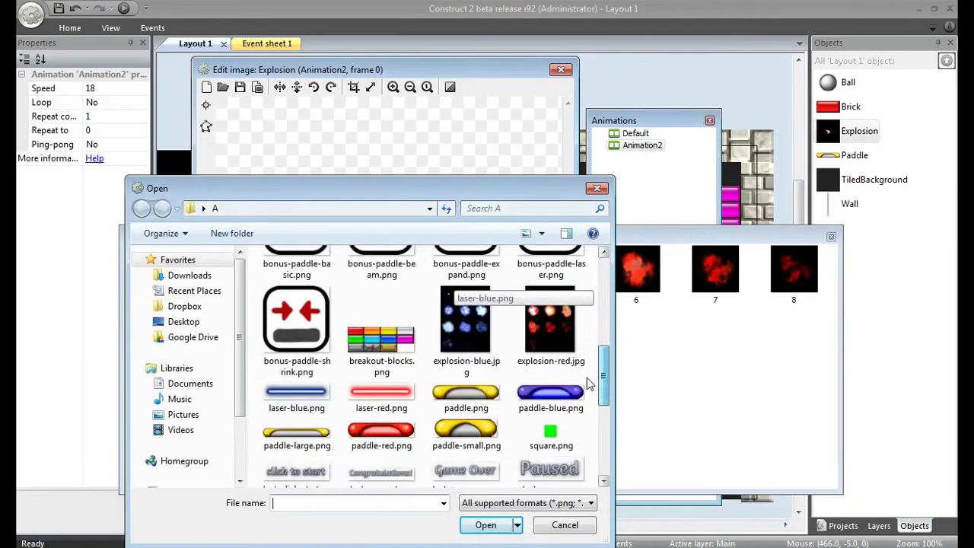
double_click(466, 319)
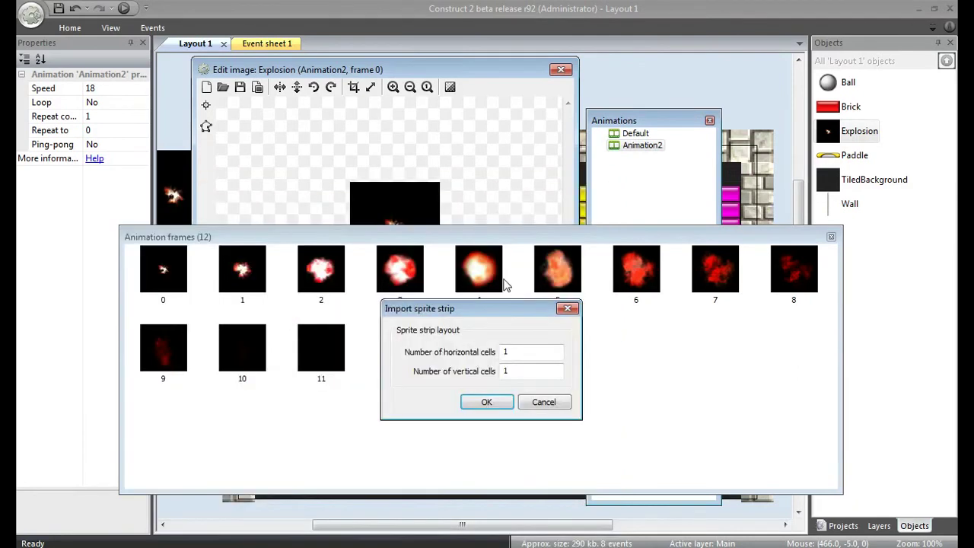
double_click(519, 353)
text(3)
double_click(521, 371)
text(4)
click(486, 402)
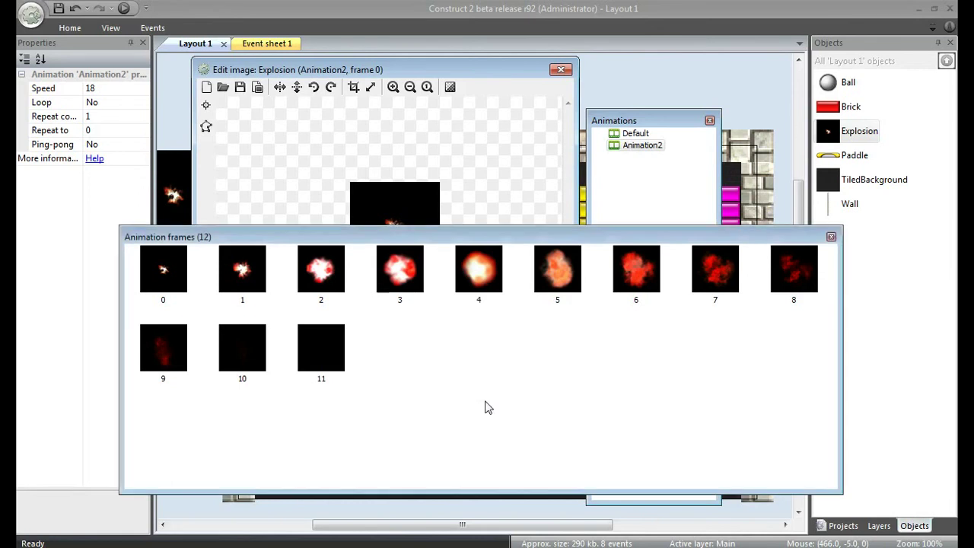
key(Delete)
key(Delete)
key(Delete)
key(Delete)
key(Delete)
key(Delete)
key(Delete)
key(Delete)
key(Delete)
key(Delete)
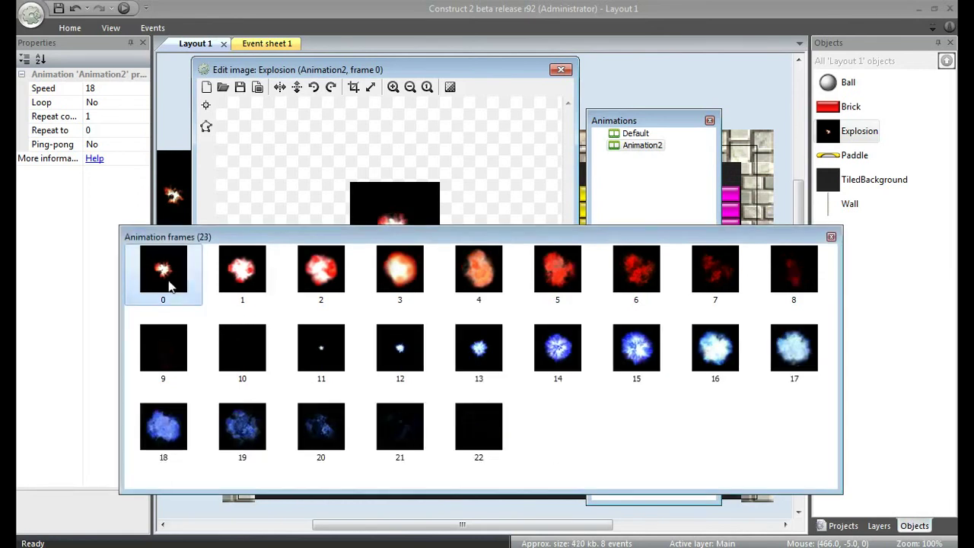
key(Delete)
key(Delete)
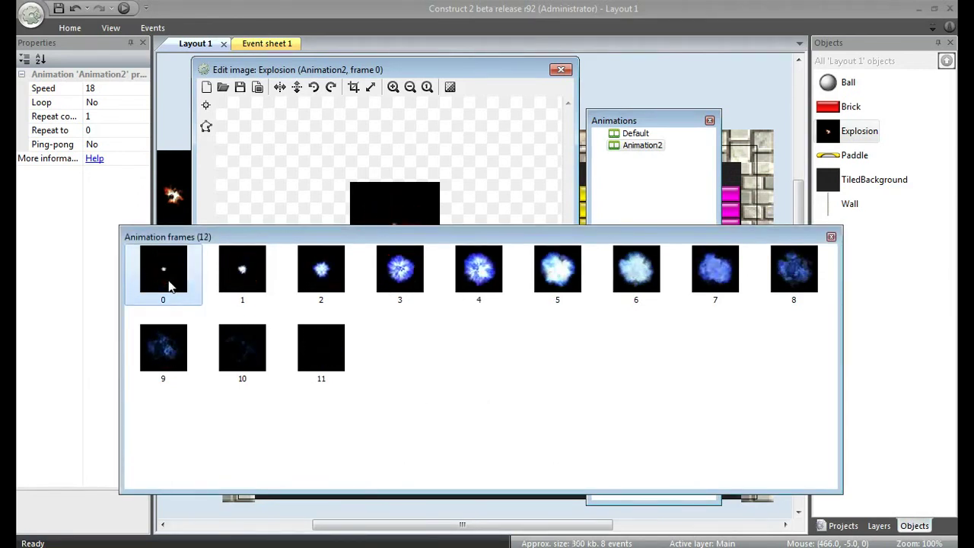
Rename the Explosion sprite's Default animation to red
click(831, 237)
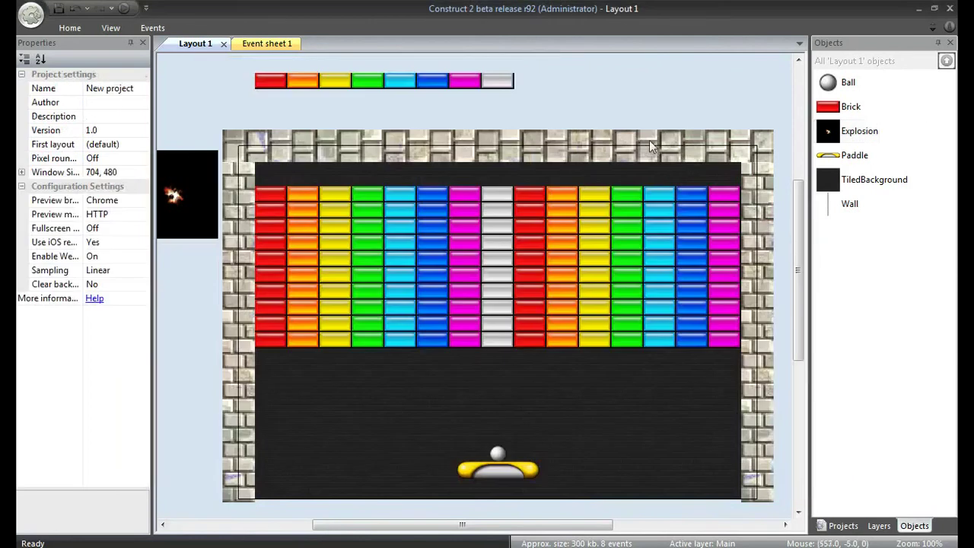
click(872, 129)
right_click(874, 131)
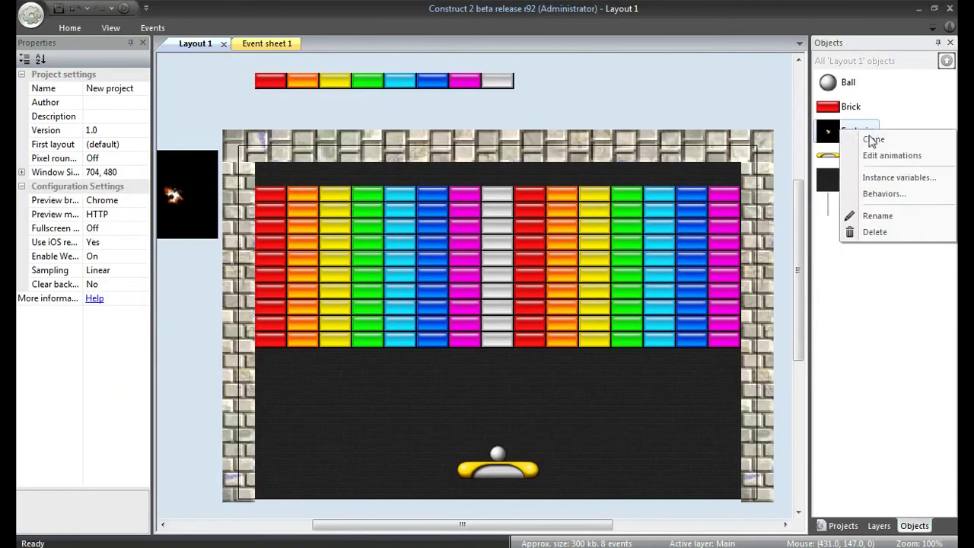
click(882, 216)
click(831, 131)
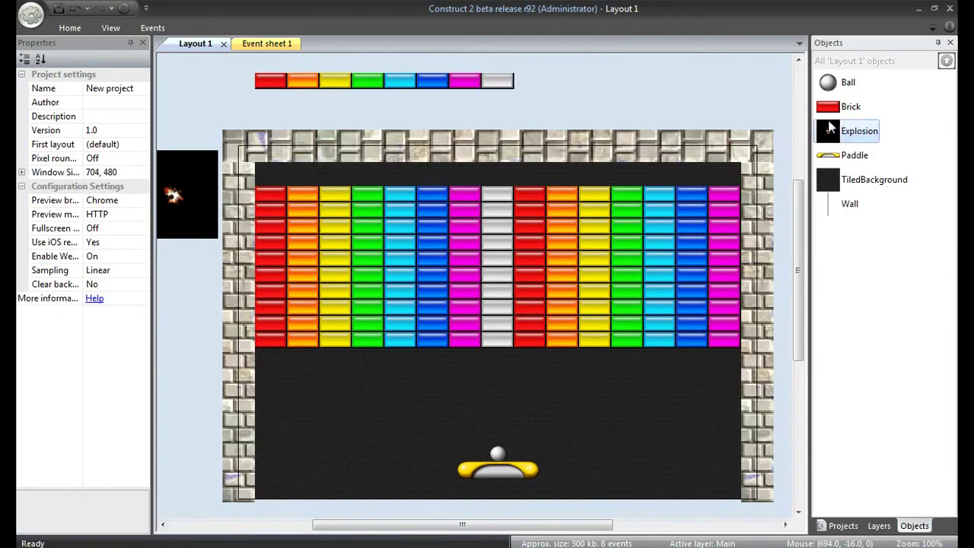
right_click(831, 131)
click(864, 148)
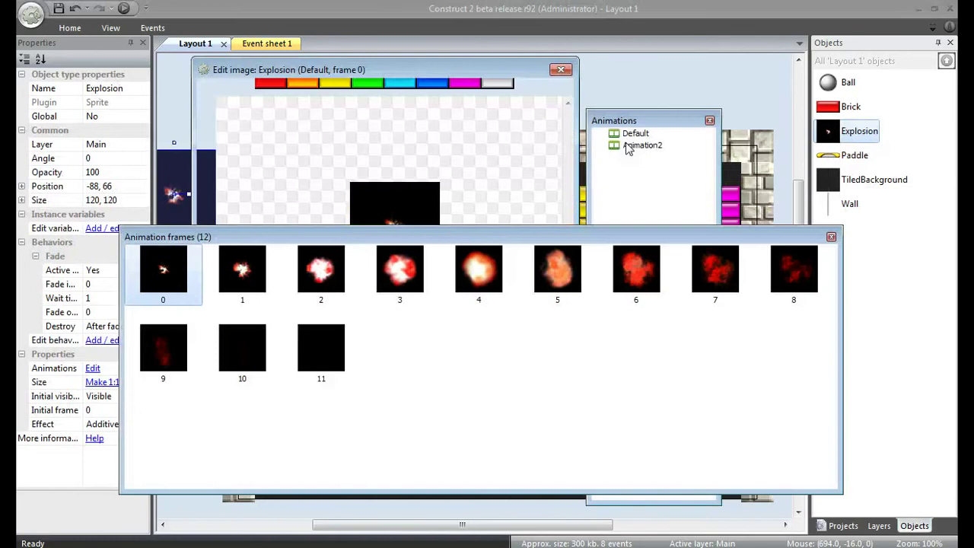
right_click(632, 135)
click(676, 207)
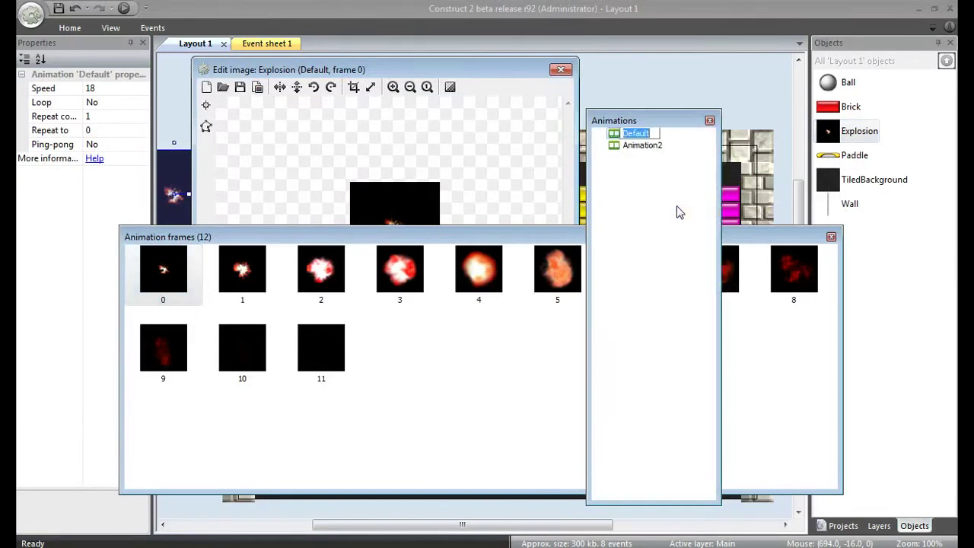
text(red)
key(Return)
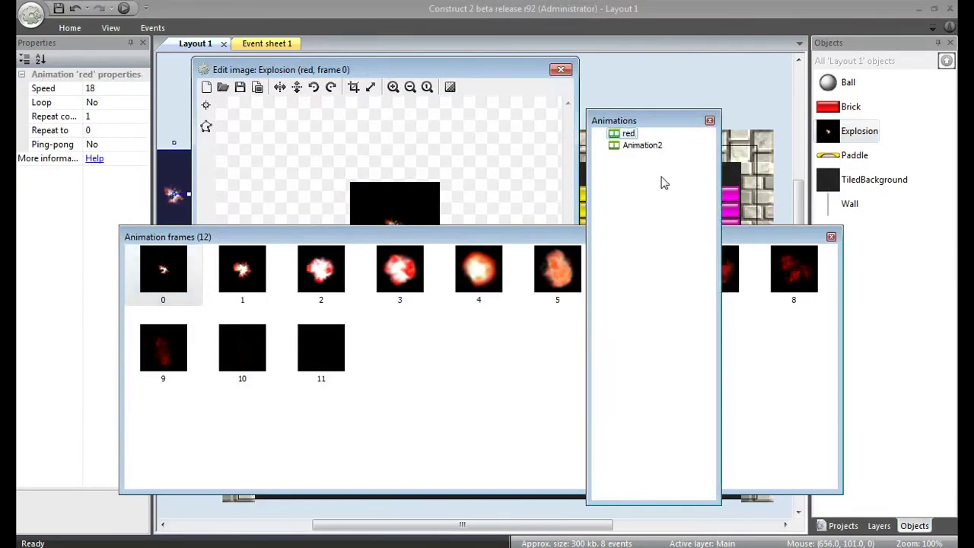
Rename Animation2 to blue and close the animation editor
click(643, 145)
right_click(649, 146)
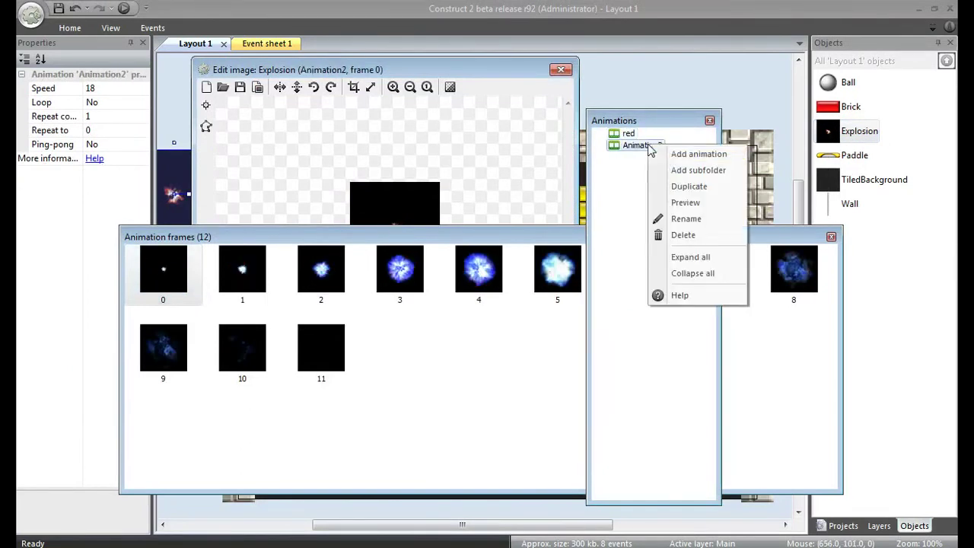
click(685, 218)
text(blue)
key(Return)
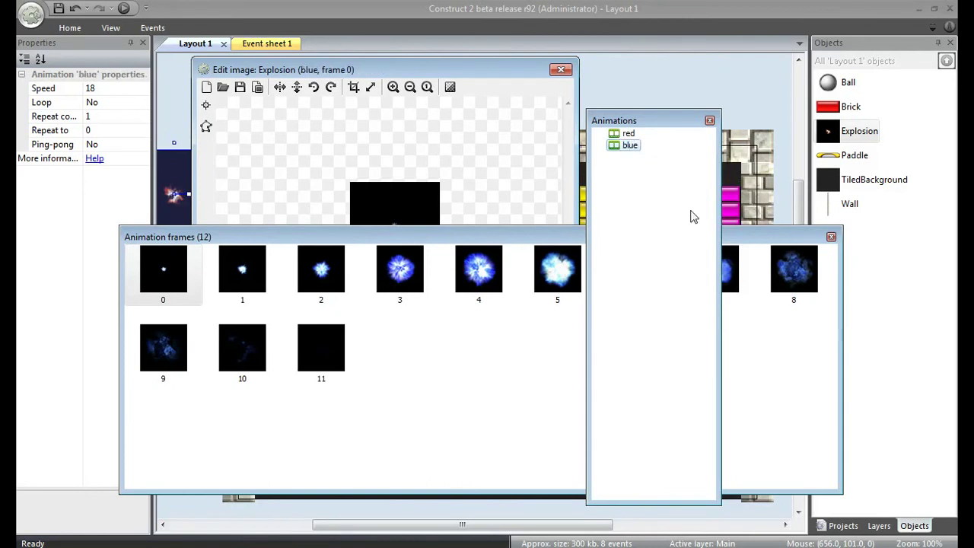
click(709, 120)
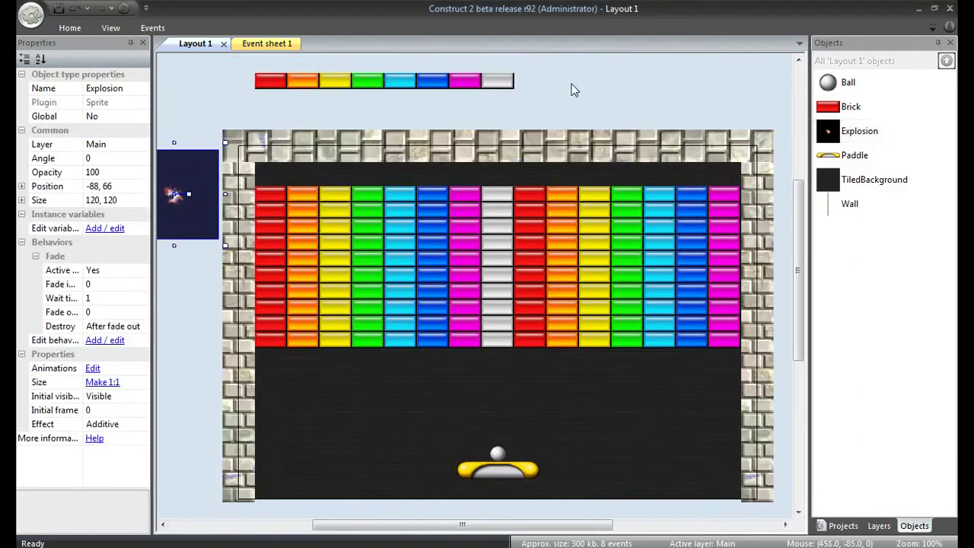
click(576, 90)
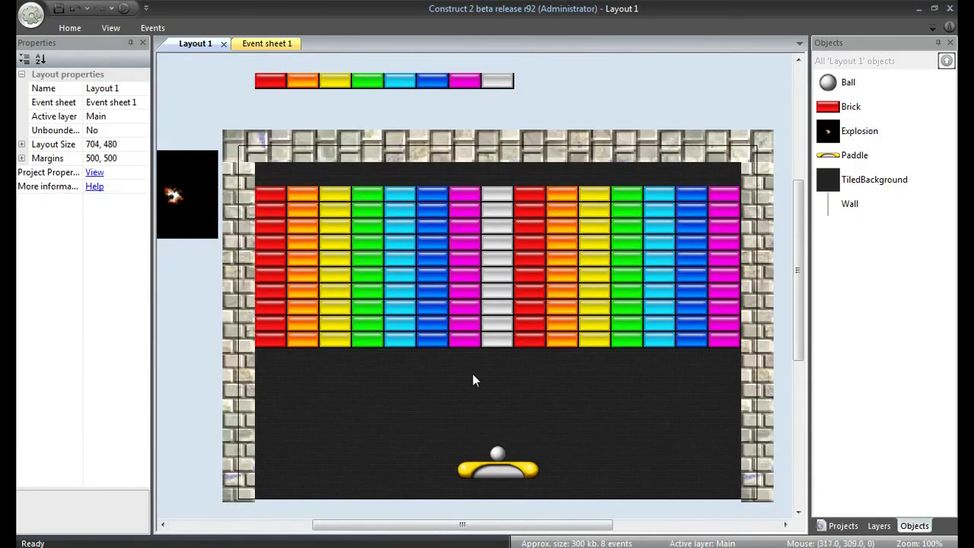
click(494, 454)
click(497, 341)
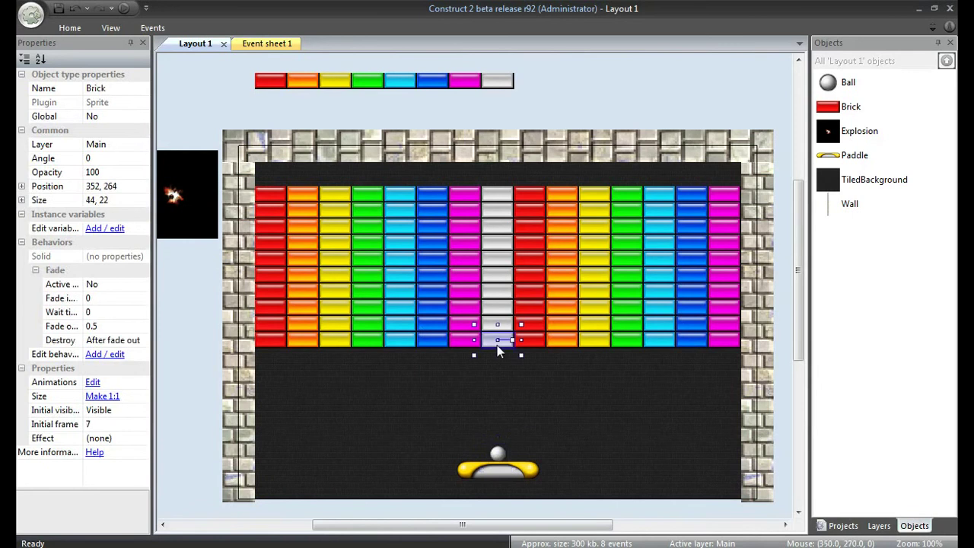
click(592, 398)
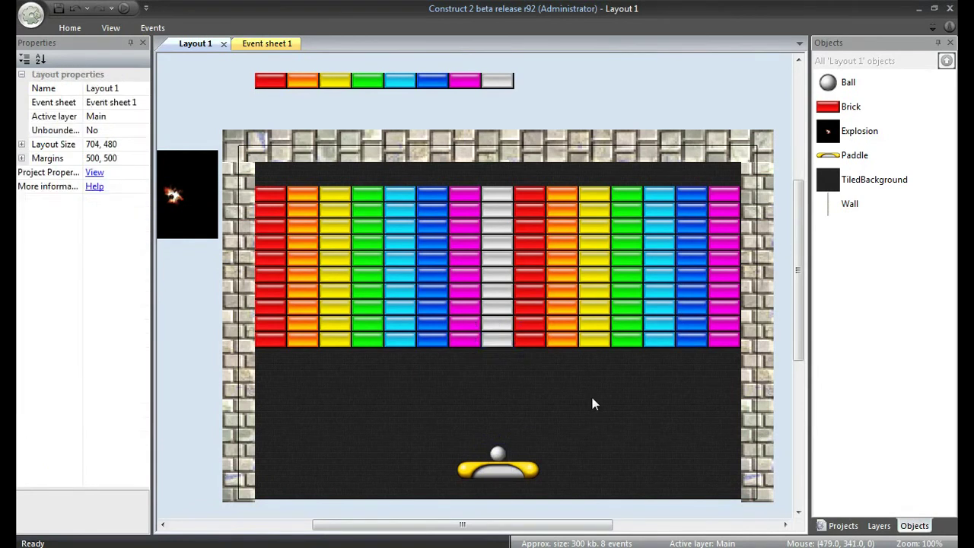
Insert a group named 'Ball-Brick Collision' at event 8 of Event sheet 1
click(265, 43)
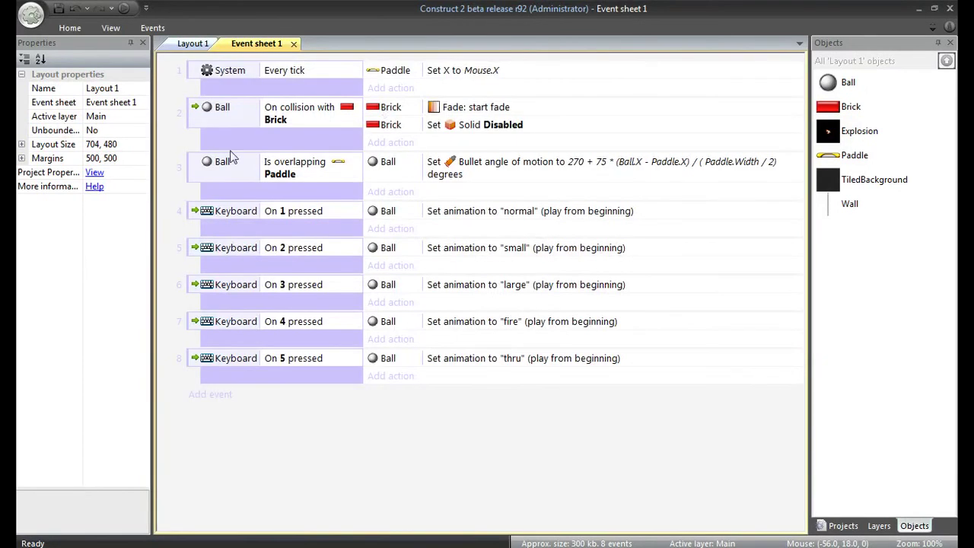
right_click(194, 358)
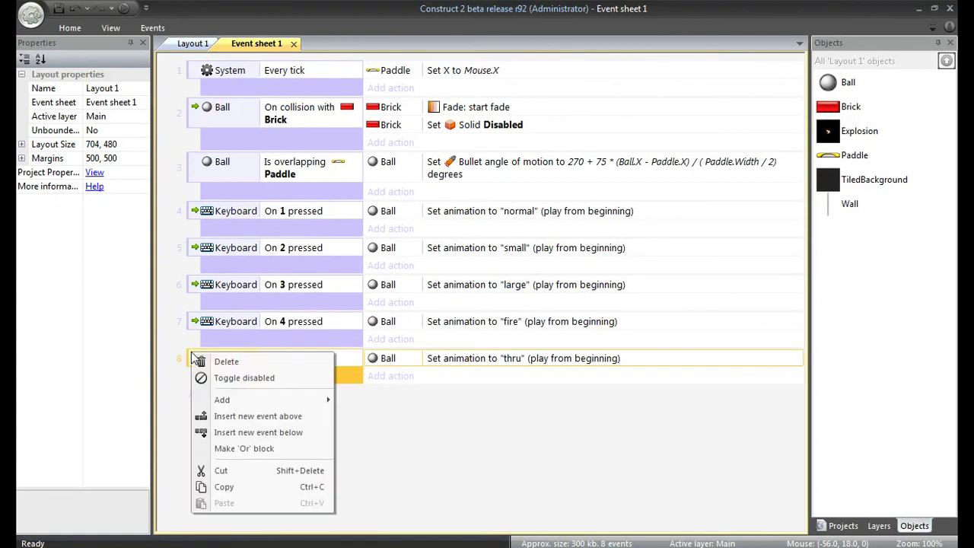
mouse_move(319, 400)
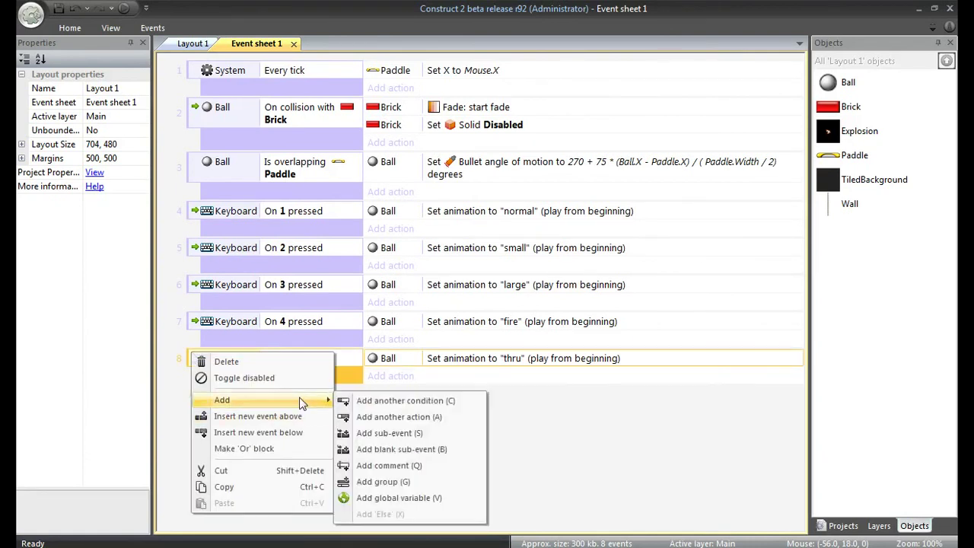
click(418, 484)
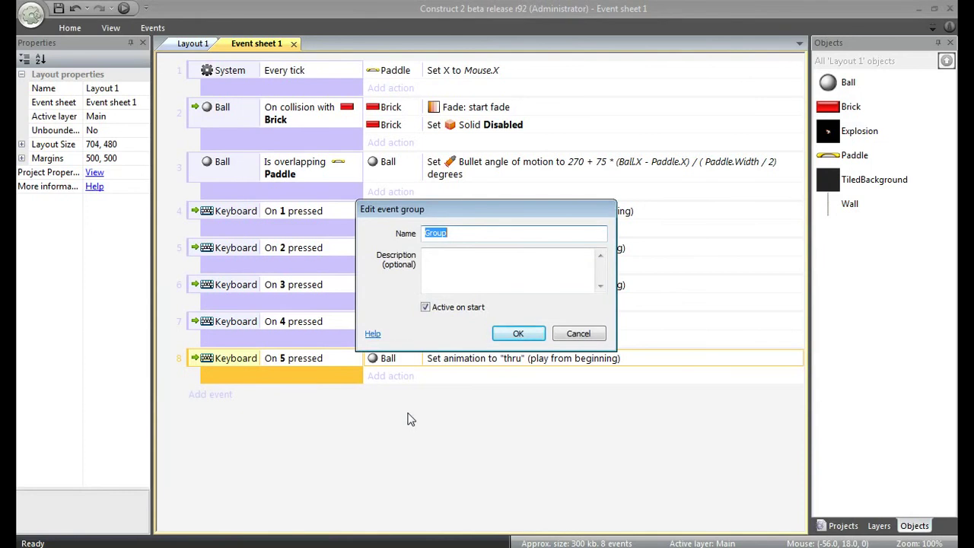
text(Ball-Brick Collision)
key(Return)
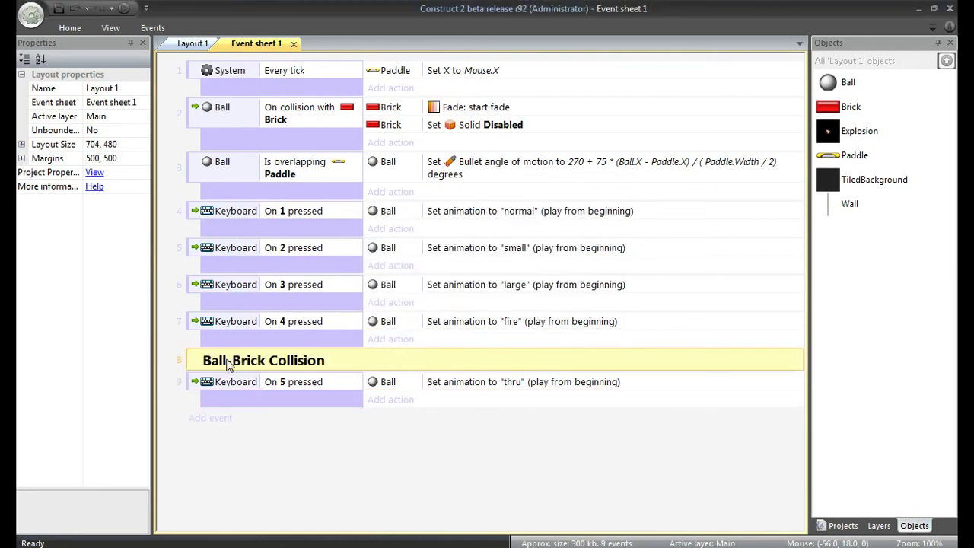
Move the Ball-Brick Collision group to row 2 with the collision event inside, and add a Cheat Codes group
drag(228, 363, 194, 99)
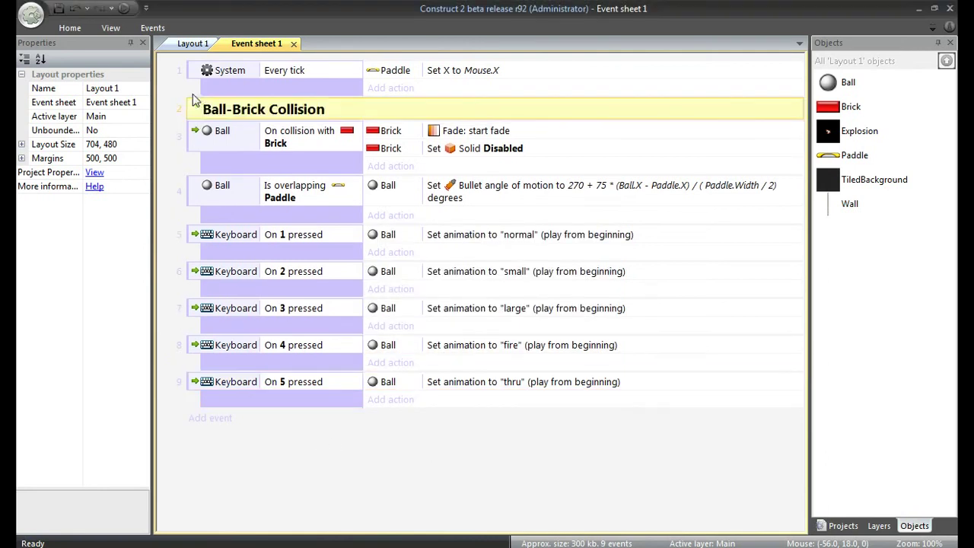
drag(192, 142, 232, 121)
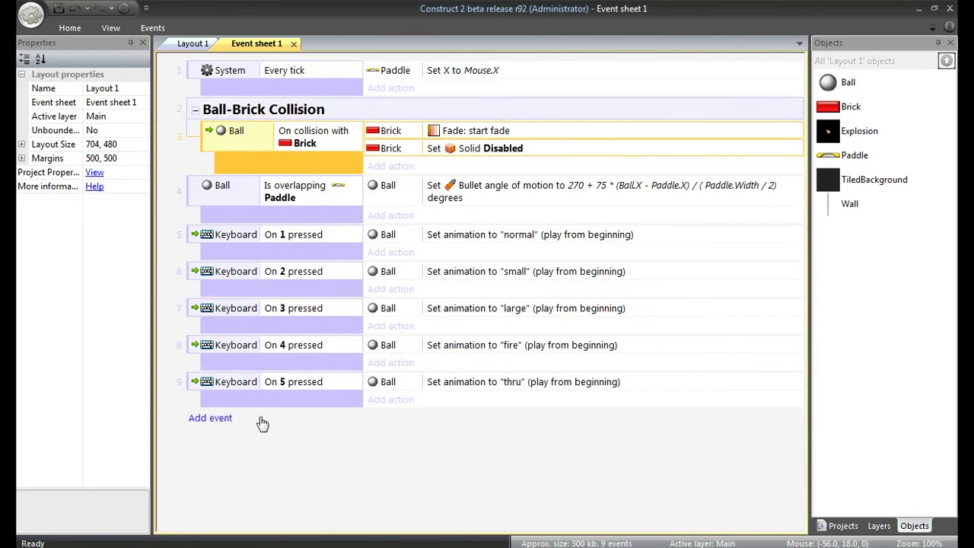
key(g)
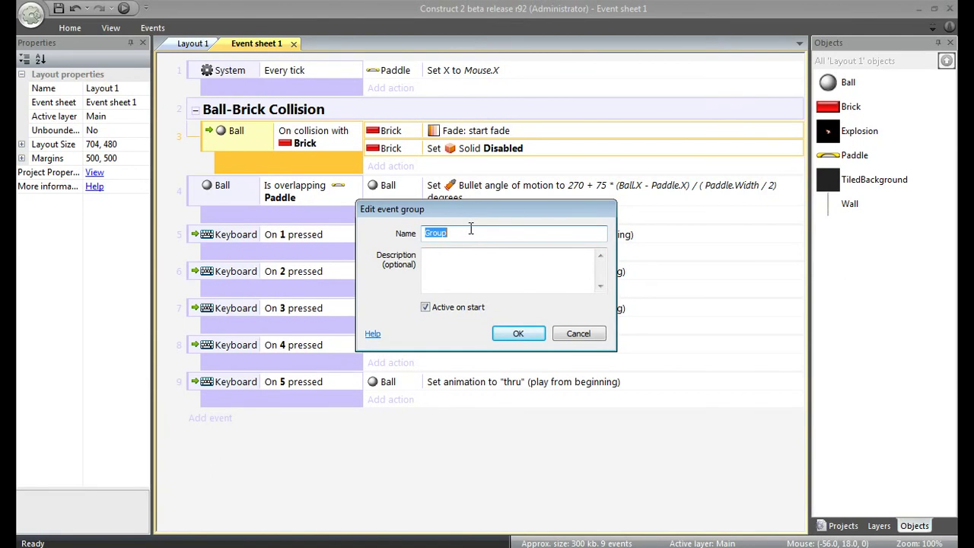
text(Cheat Codes)
key(Return)
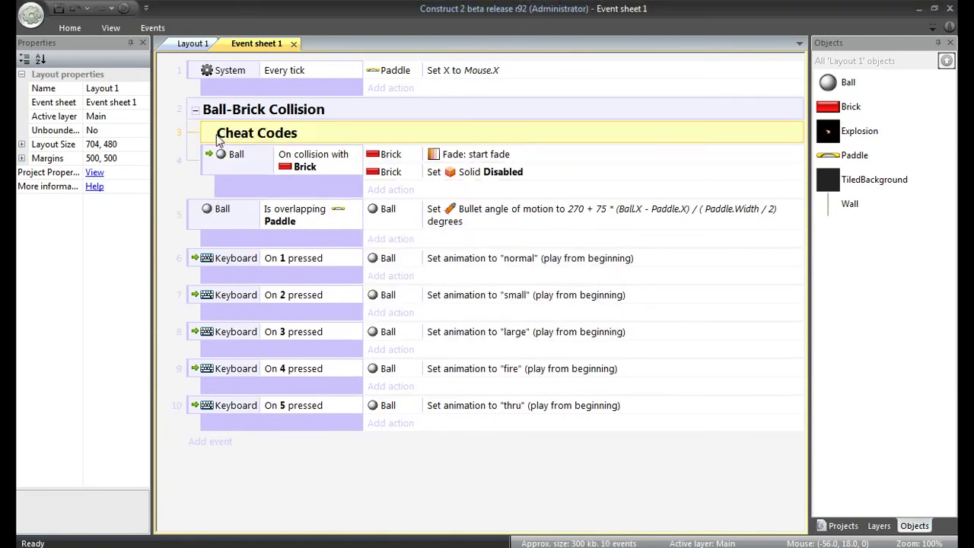
Move the five keyboard events into the Cheat Codes group and collapse it
drag(222, 136, 196, 236)
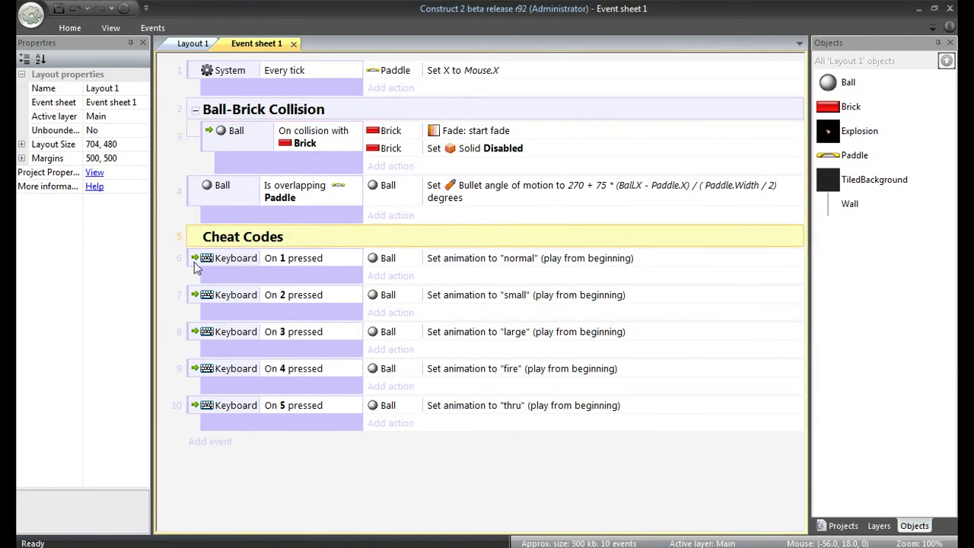
click(195, 266)
shift+click(203, 415)
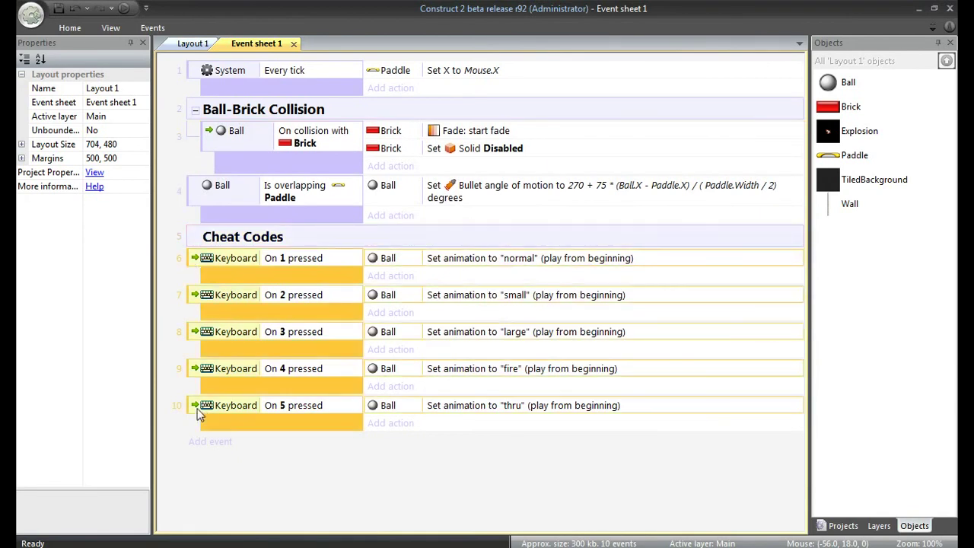
drag(193, 259, 249, 254)
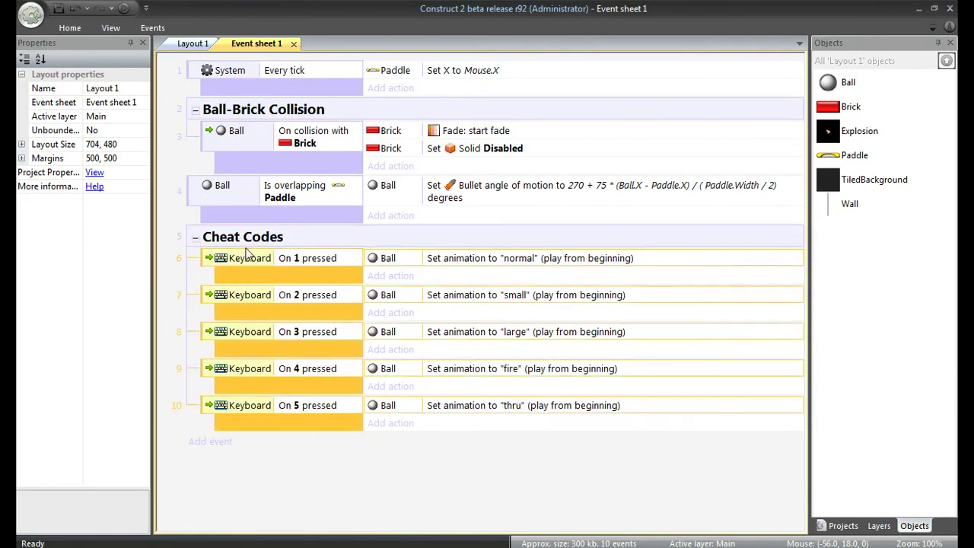
click(195, 238)
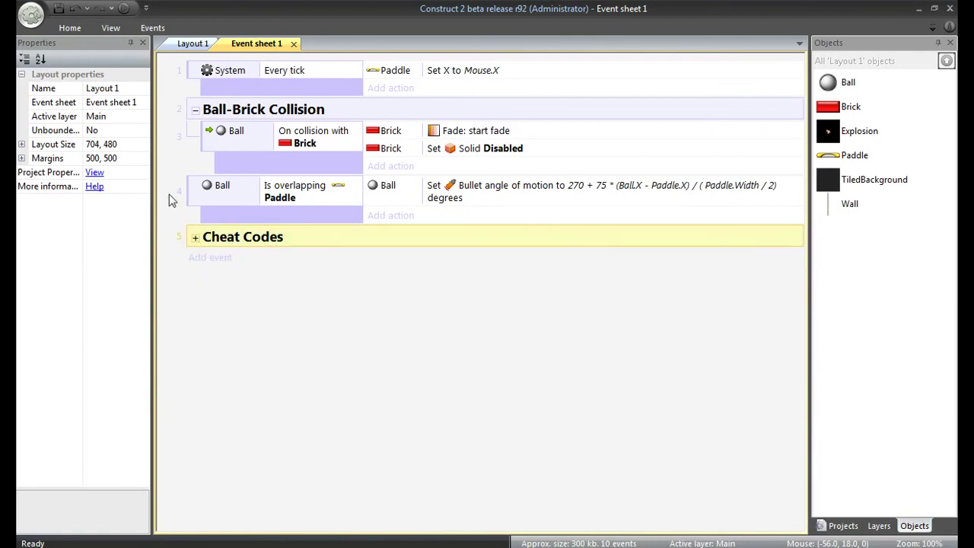
Add a sub-event to the Ball-Brick collision with condition Ball animation "fire" is playing
click(223, 144)
right_click(212, 140)
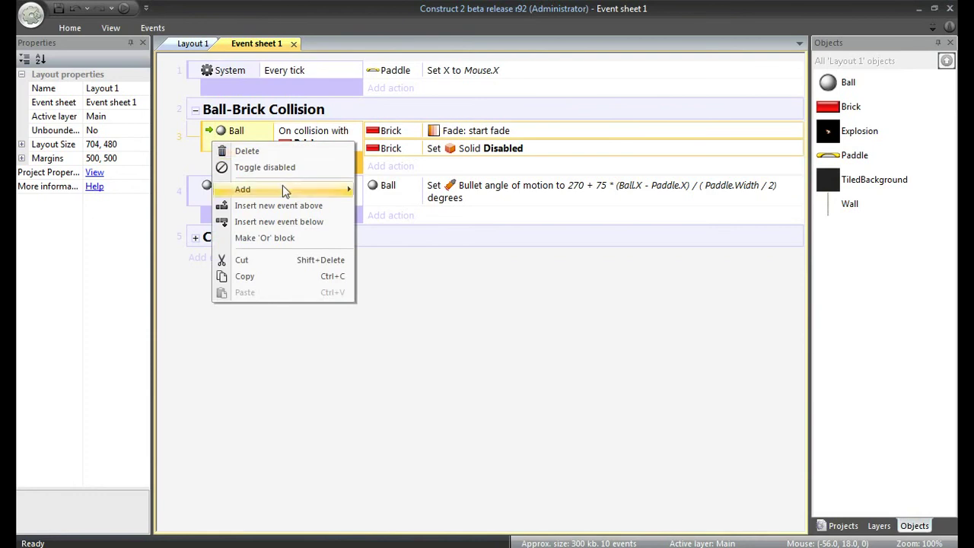
mouse_move(282, 186)
click(424, 223)
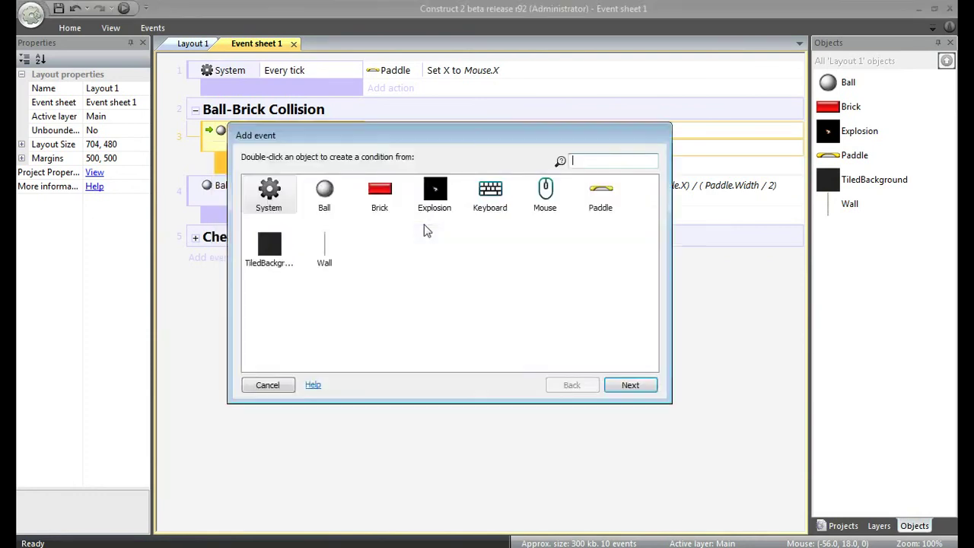
drag(417, 135, 444, 194)
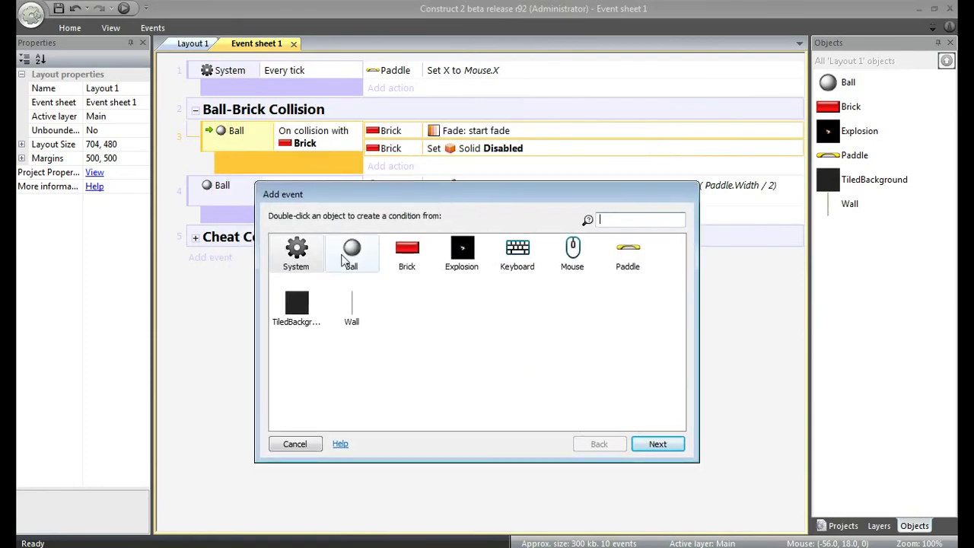
double_click(346, 257)
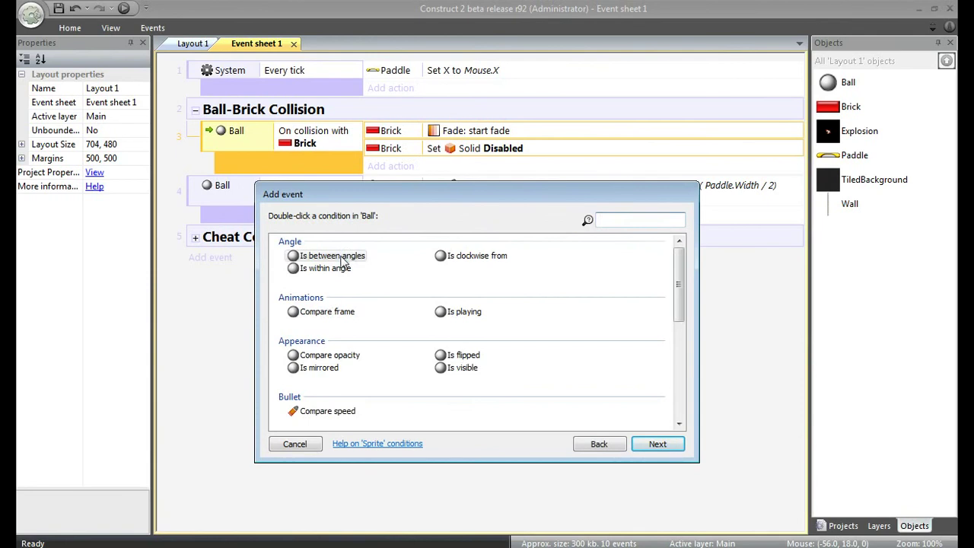
double_click(455, 312)
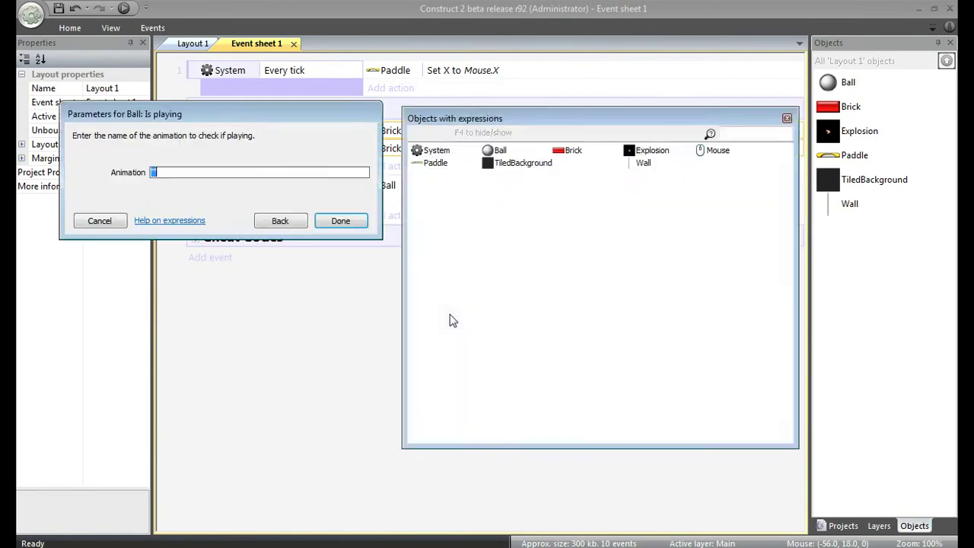
text(")
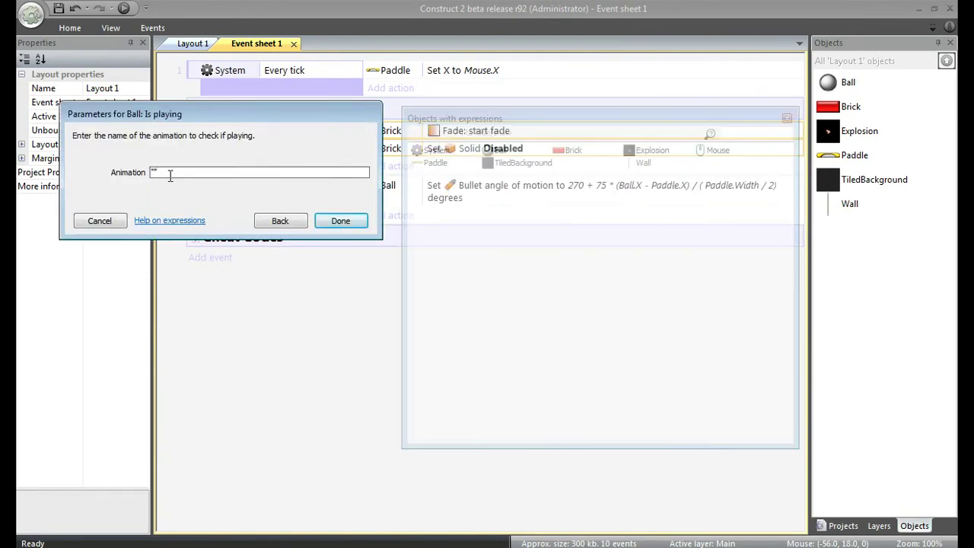
text(fire)
key(Return)
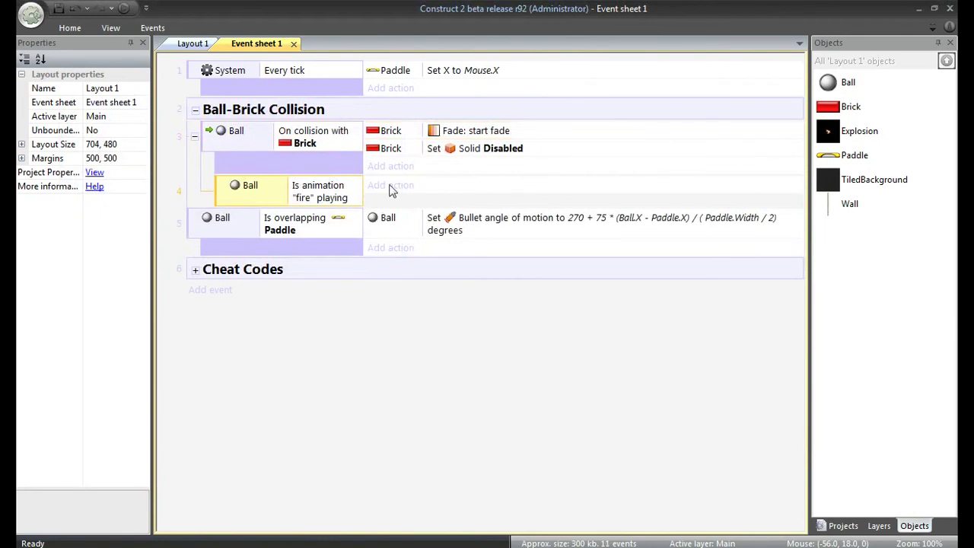
Give the fire sub-event a Brick action spawning Explosion on layer "GUI"
click(407, 186)
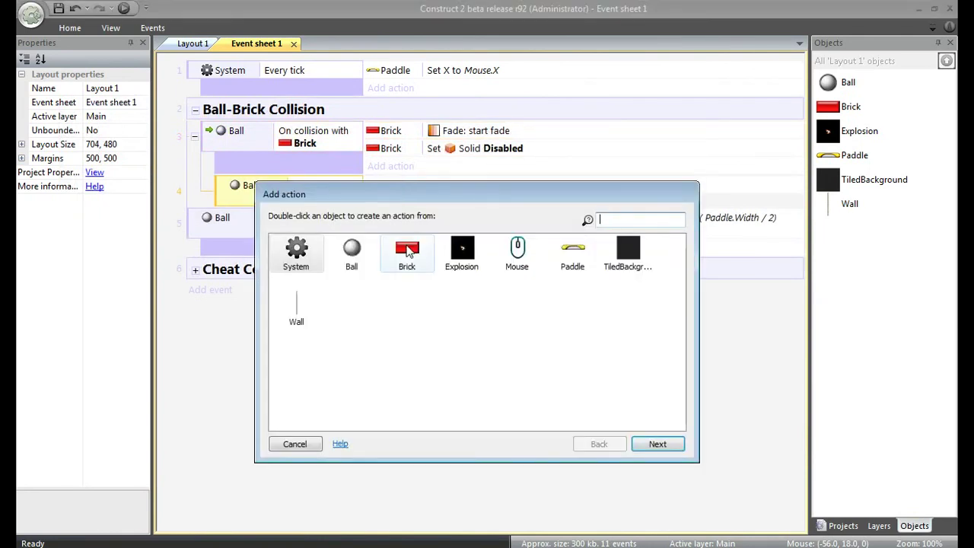
click(408, 253)
double_click(408, 252)
drag(428, 193, 424, 236)
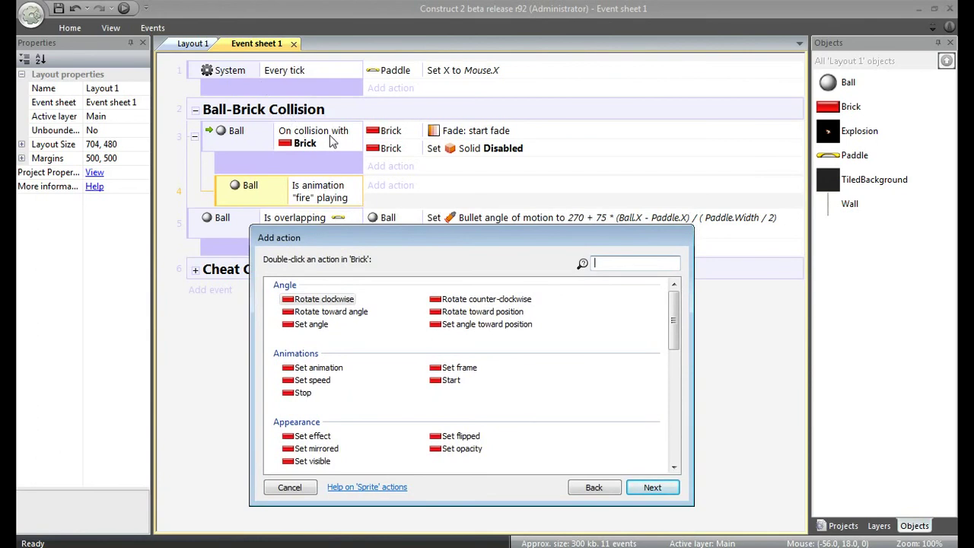
drag(673, 319, 672, 382)
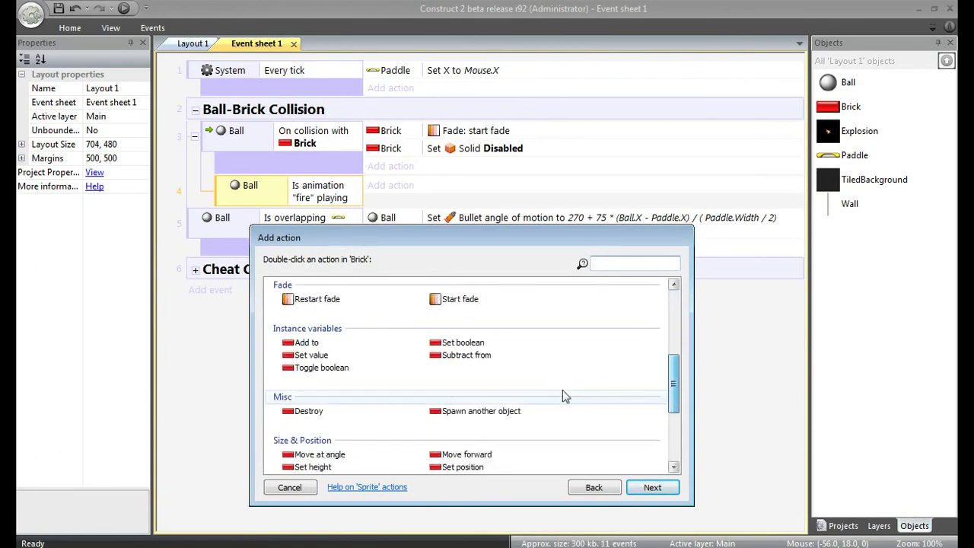
double_click(448, 414)
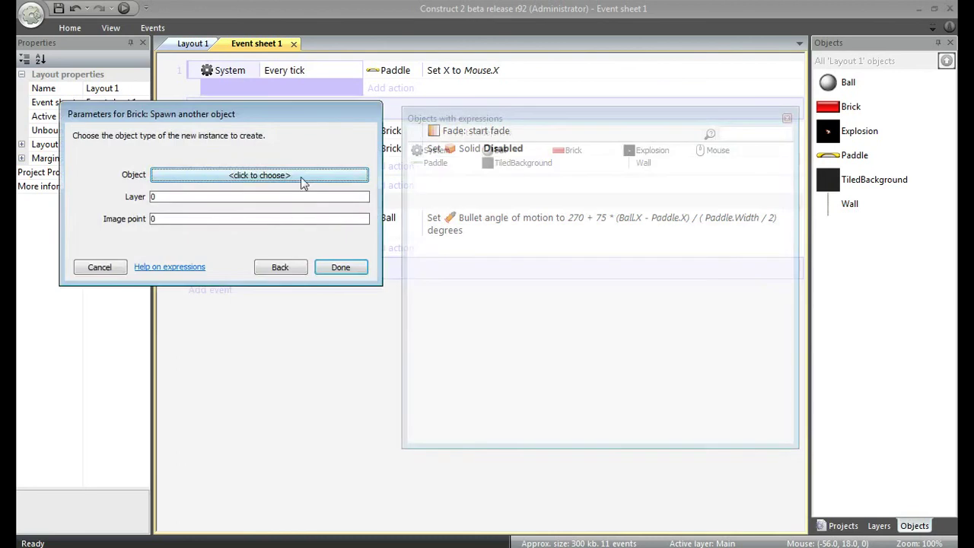
click(301, 177)
double_click(563, 206)
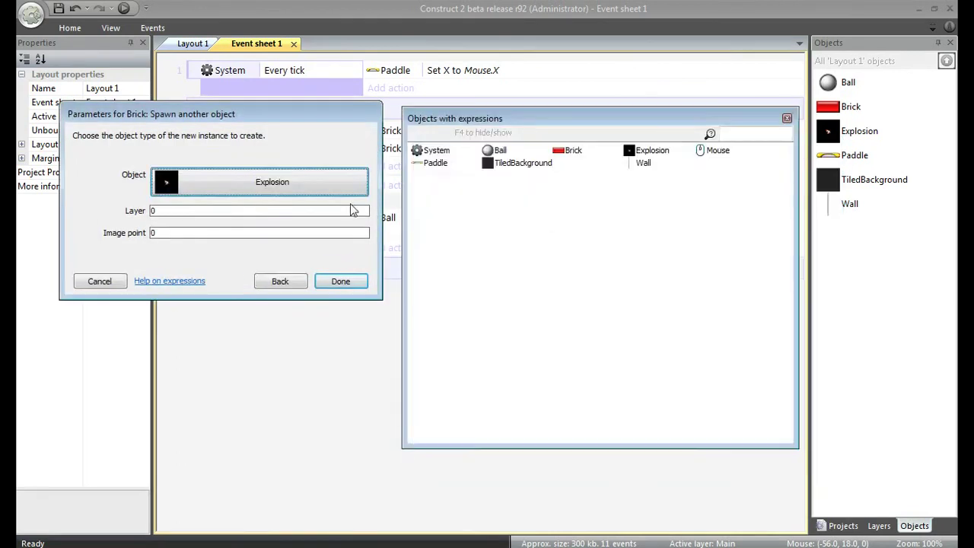
click(216, 211)
drag(216, 210, 147, 212)
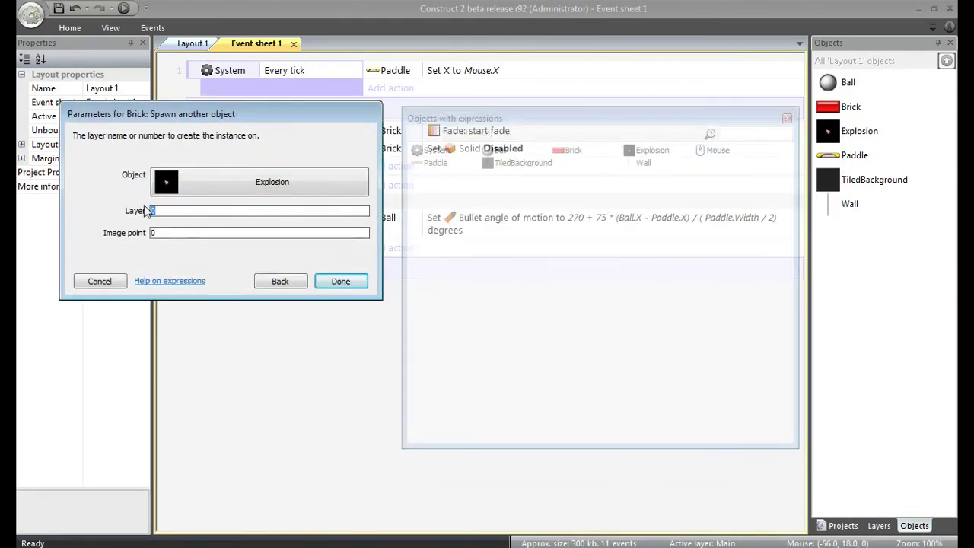
text("GUI)
key(Return)
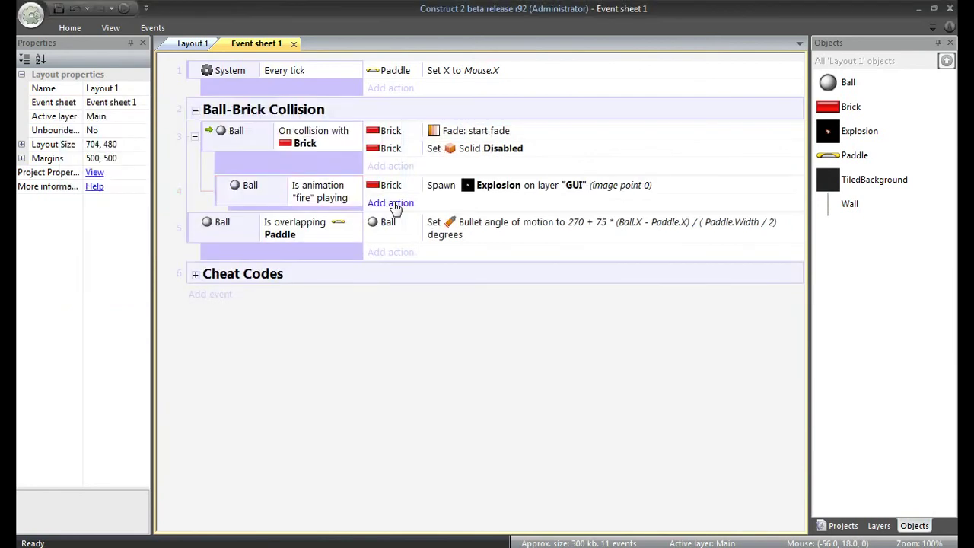
Add a Brick Destroy action to the fire sub-event
click(391, 203)
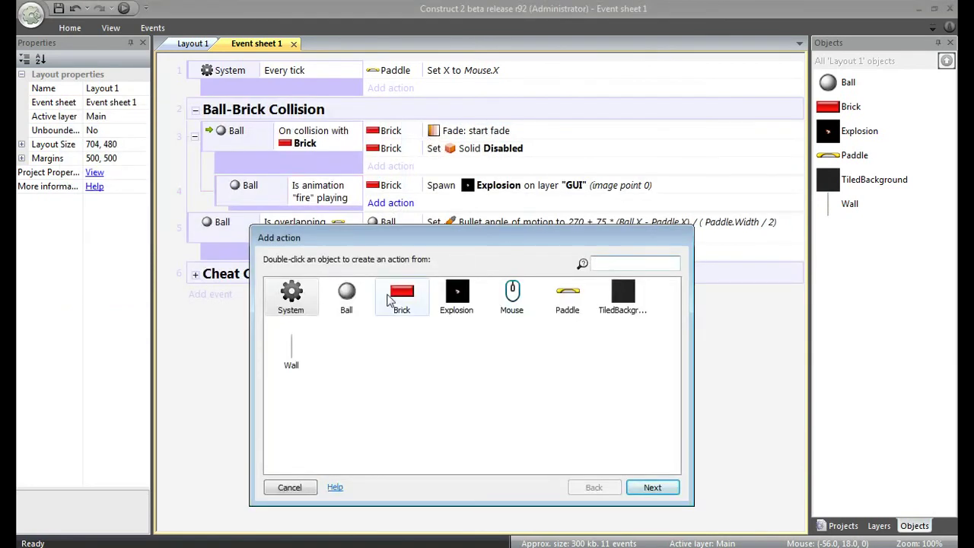
click(403, 301)
double_click(402, 299)
drag(674, 311, 656, 390)
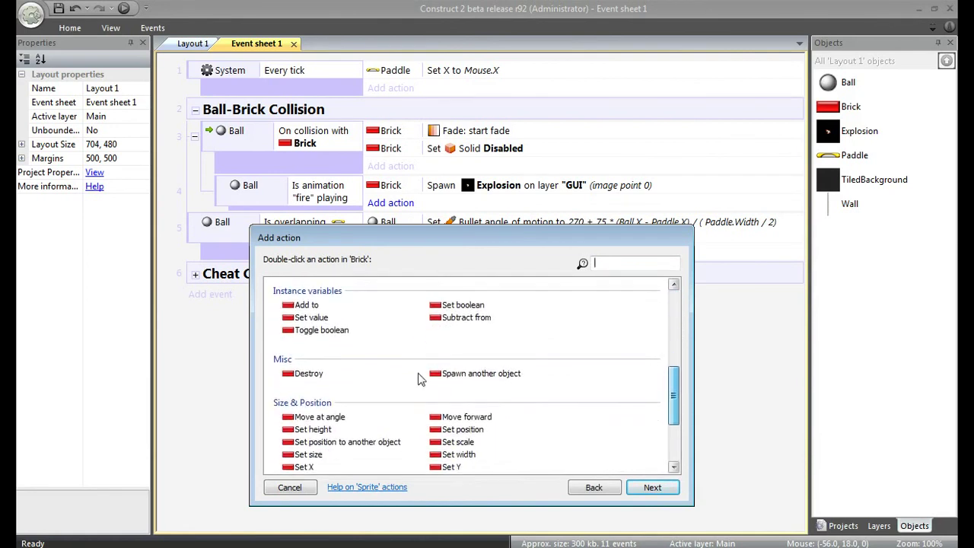
double_click(319, 379)
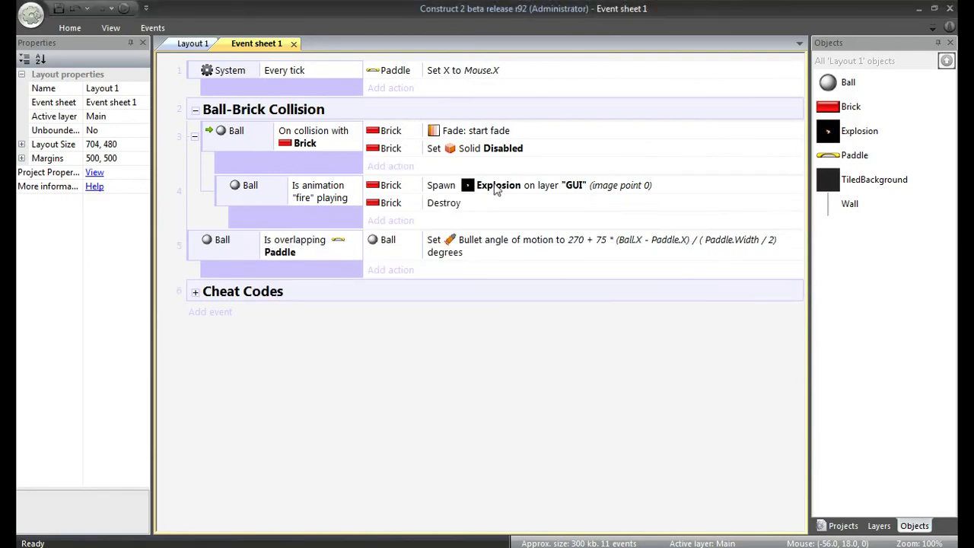
click(430, 206)
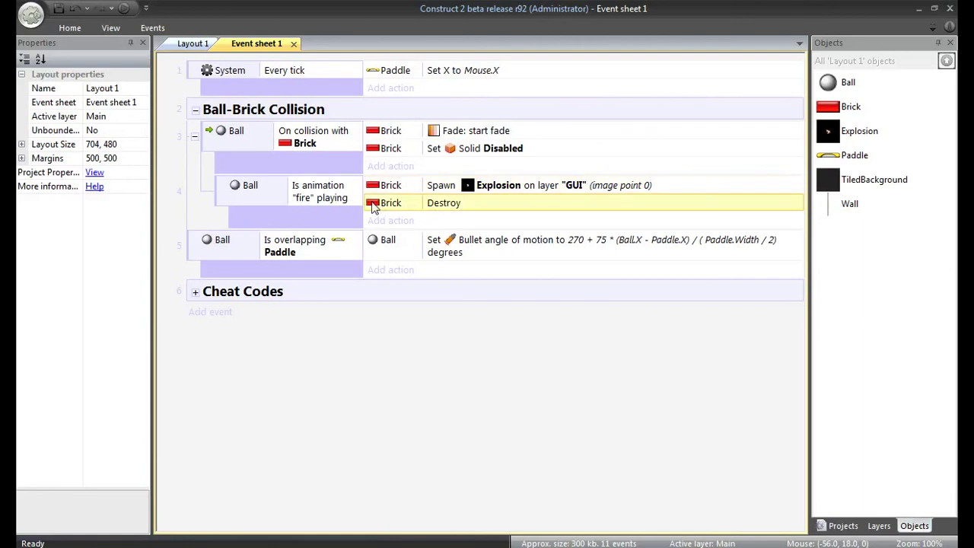
Add an Explosion rotate-clockwise action of random(360) degrees and move it above Destroy
right_click(374, 208)
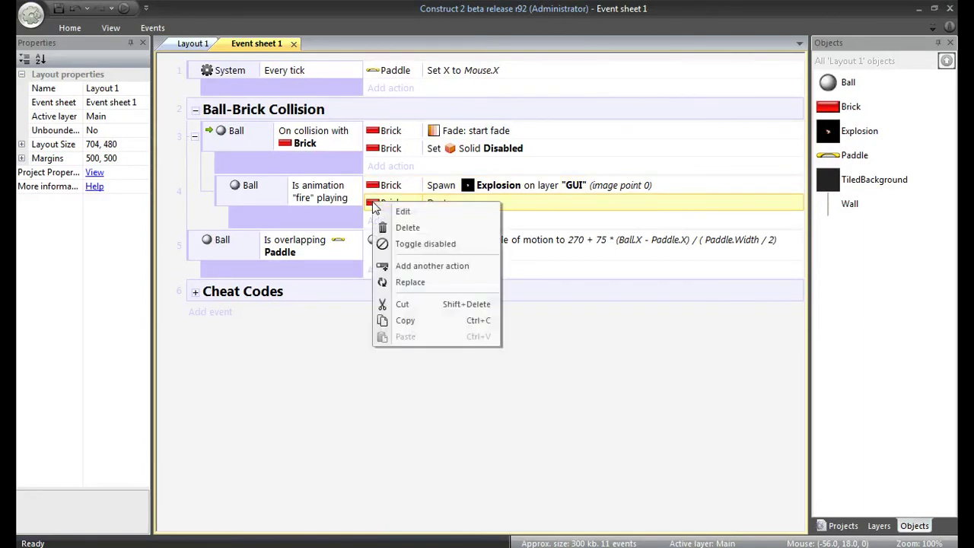
click(420, 264)
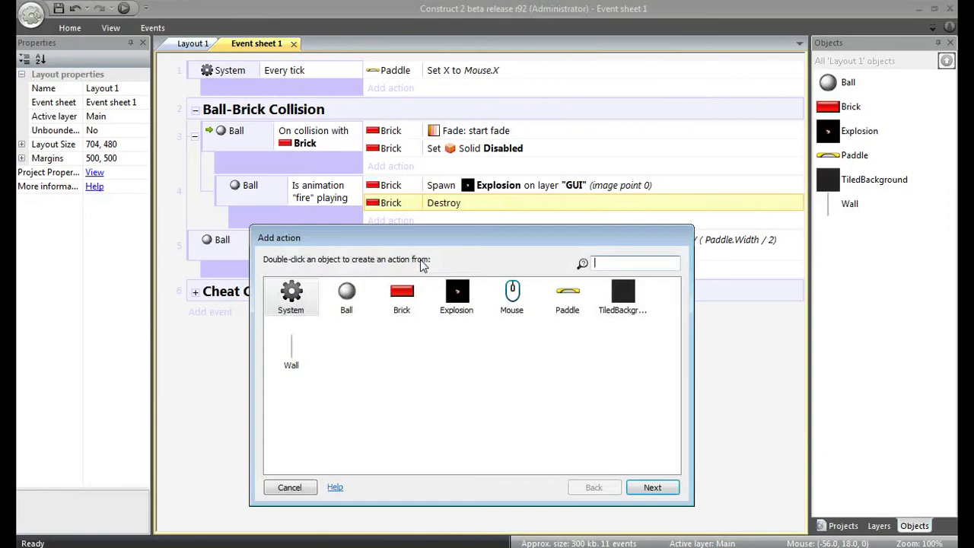
double_click(451, 299)
double_click(328, 299)
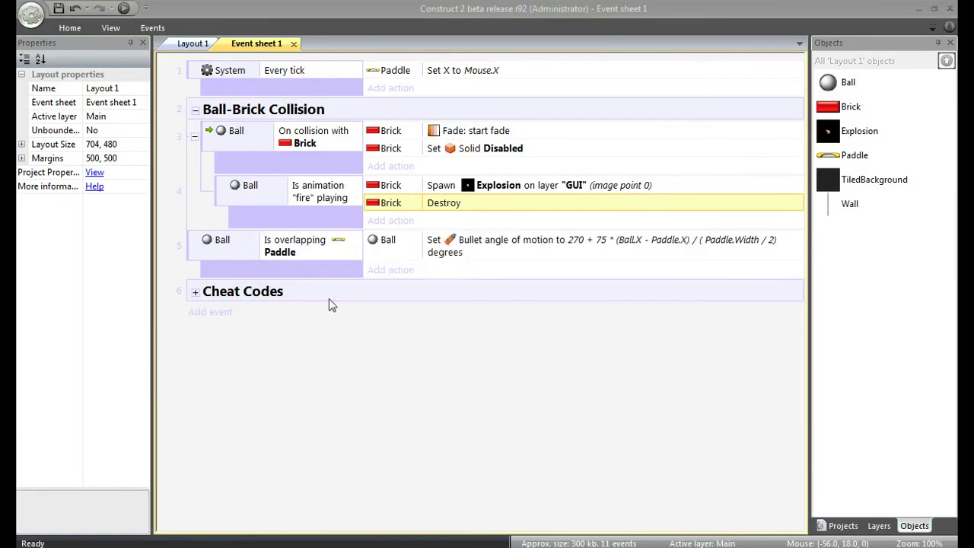
text(random)
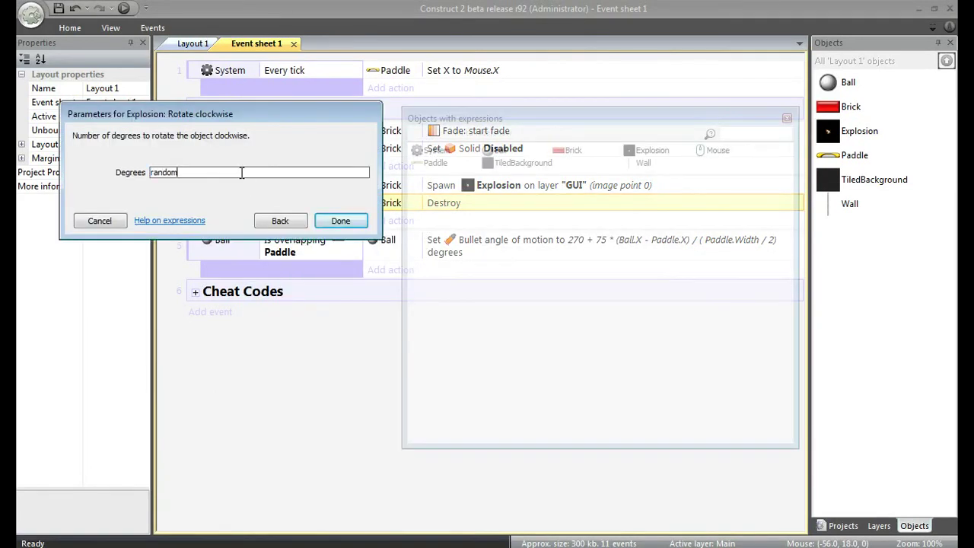
text((360))
key(Return)
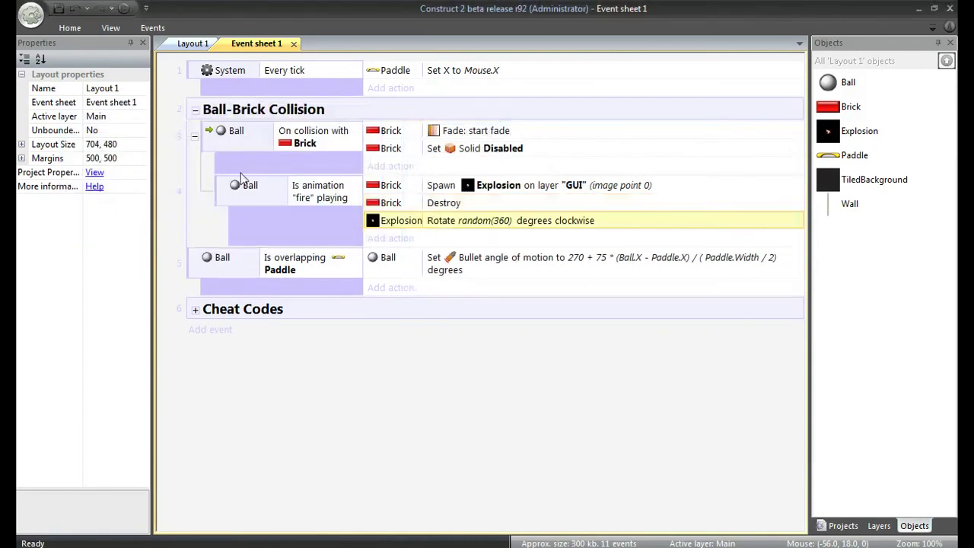
drag(389, 219, 388, 197)
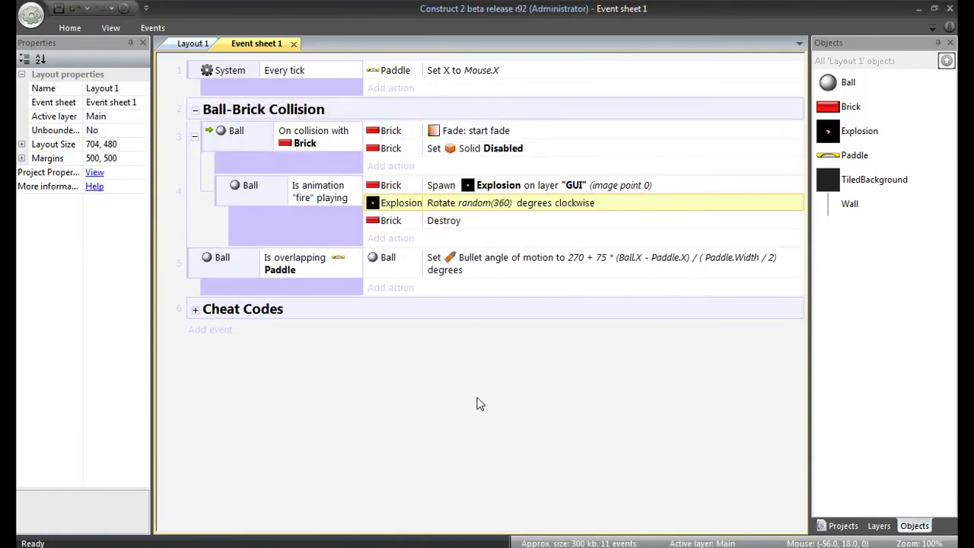
click(224, 198)
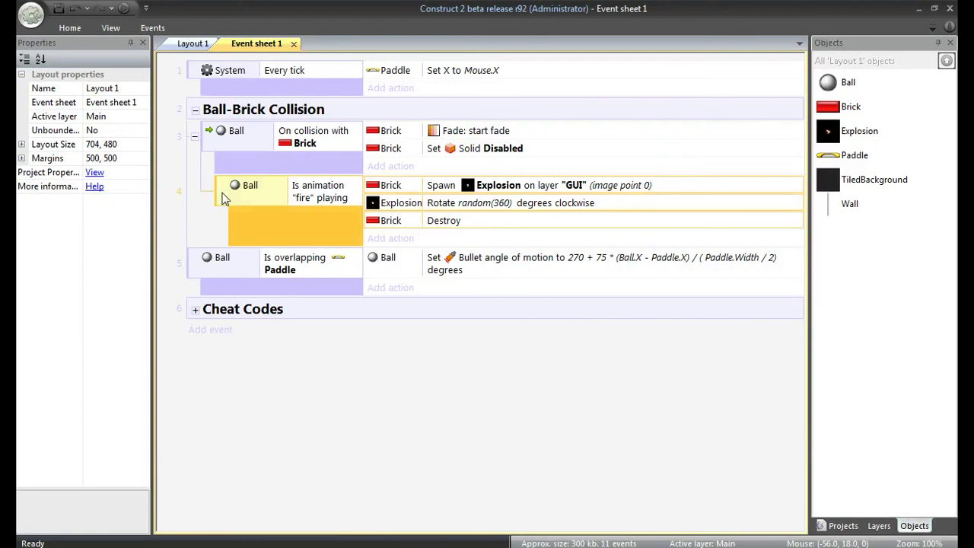
right_click(225, 198)
right_click(221, 151)
Add a sub-event under the brick collision with the condition Ball Is playing "thru"
right_click(221, 152)
mouse_move(313, 195)
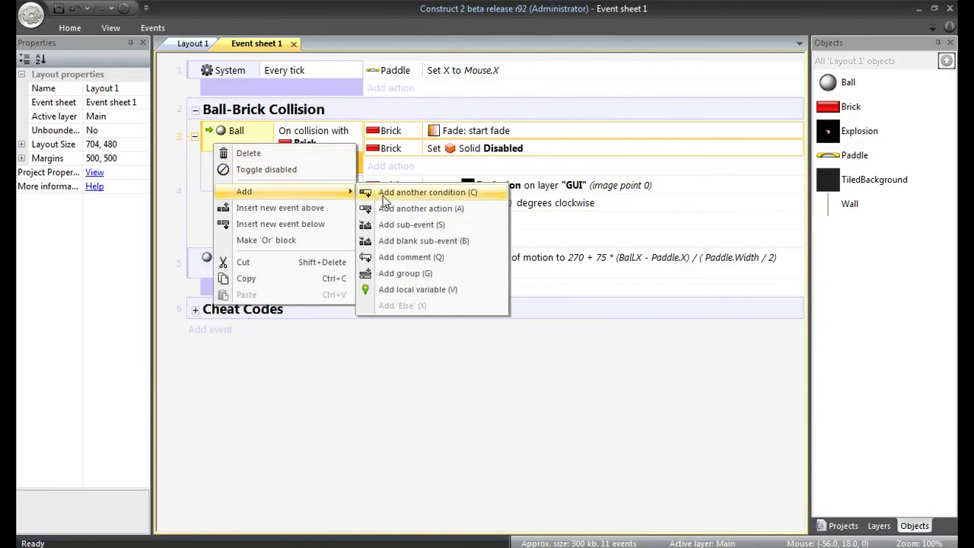
double_click(350, 295)
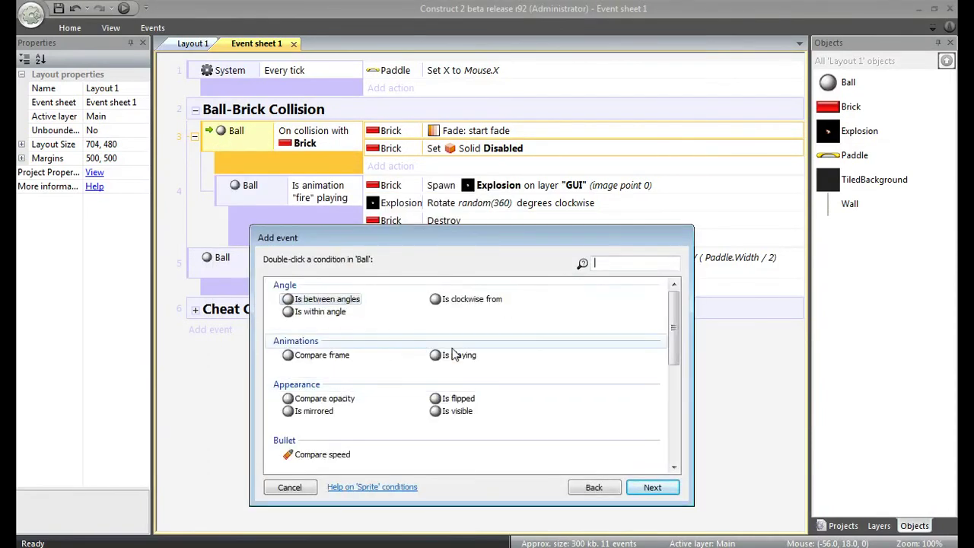
key(Escape)
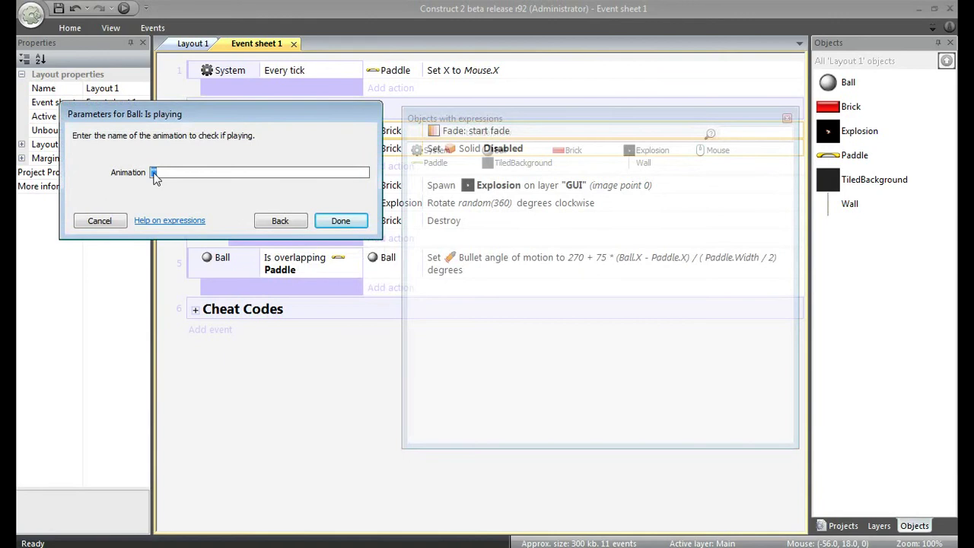
text("thru")
key(Return)
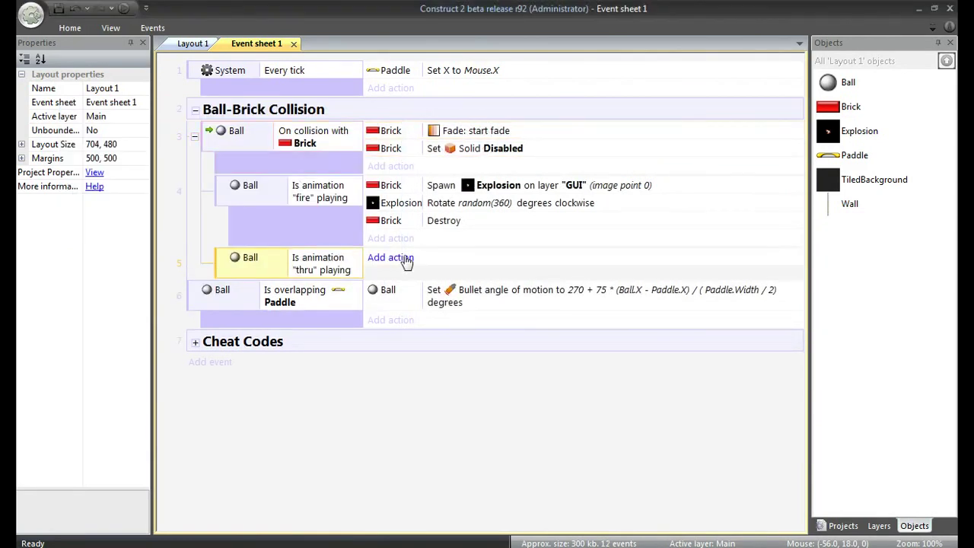
Paste the fire sub-event's Spawn, Rotate and Destroy actions into the thru sub-event
click(396, 190)
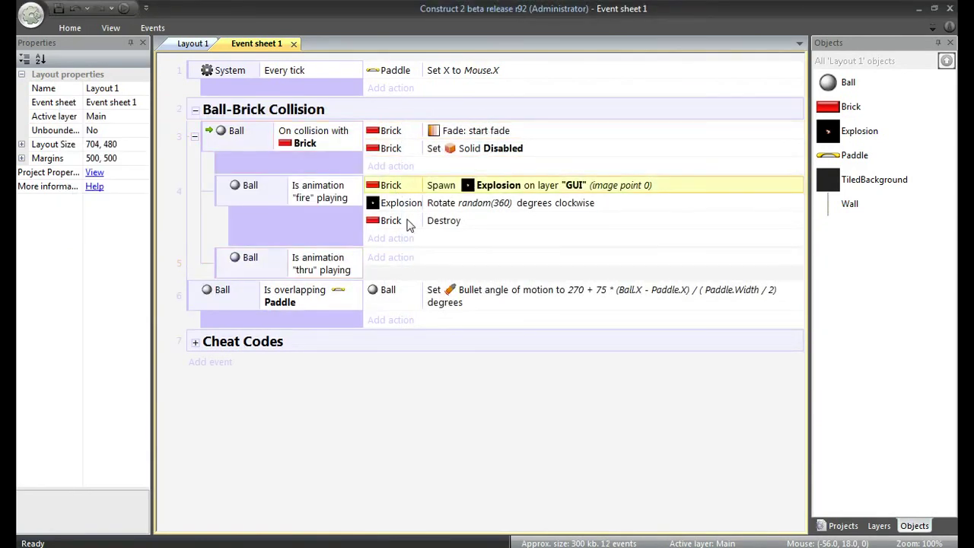
shift+click(409, 222)
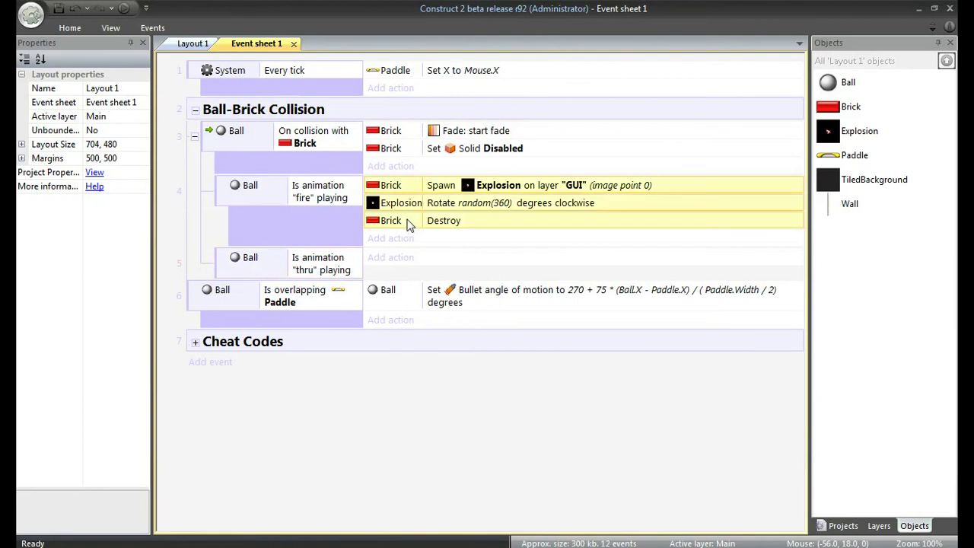
click(283, 258)
key(ctrl+v)
click(401, 263)
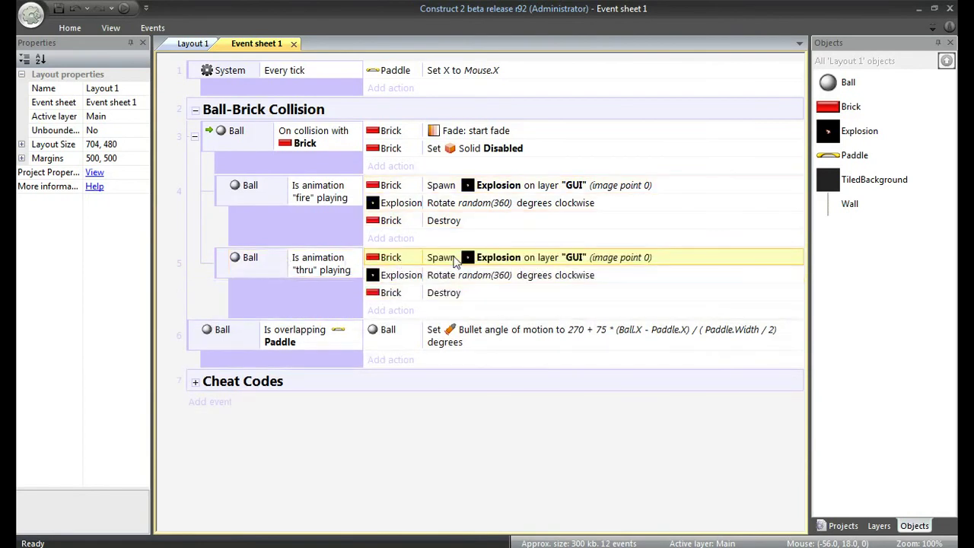
click(835, 133)
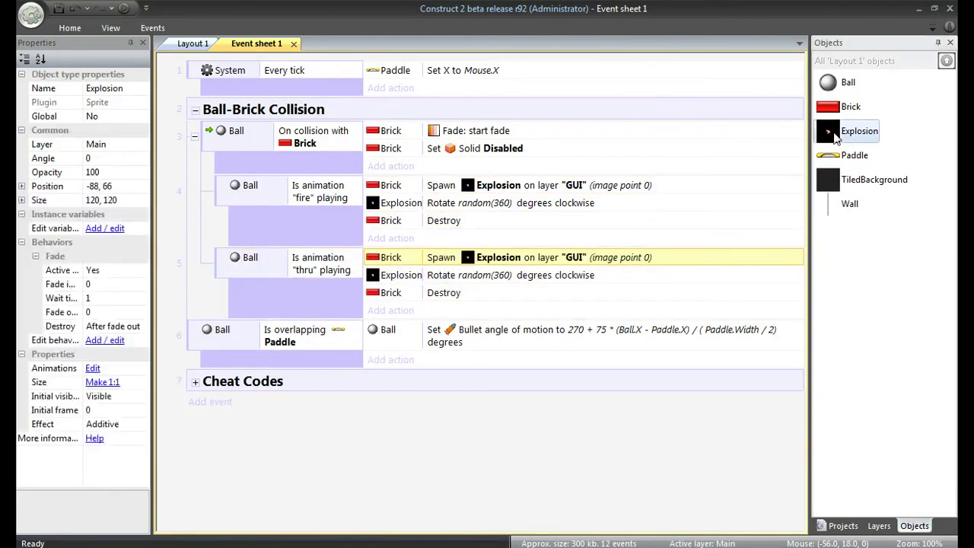
click(453, 204)
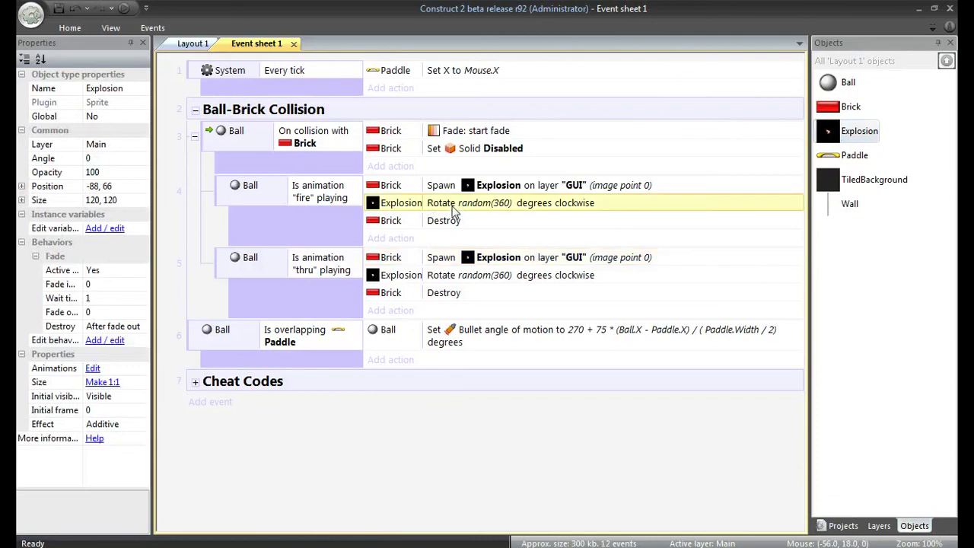
Add an Explosion Set animation "red" action to the fire sub-event, right after Spawn
right_click(378, 211)
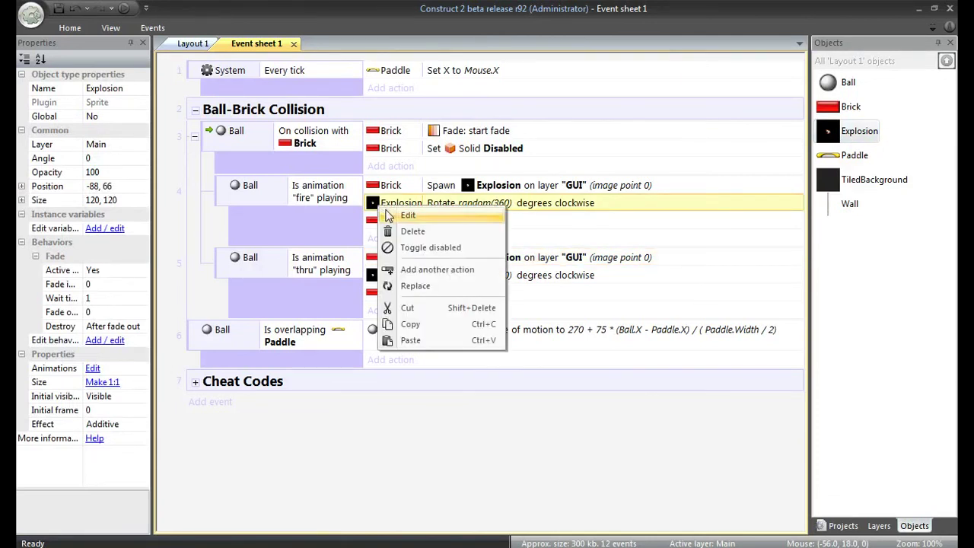
click(431, 269)
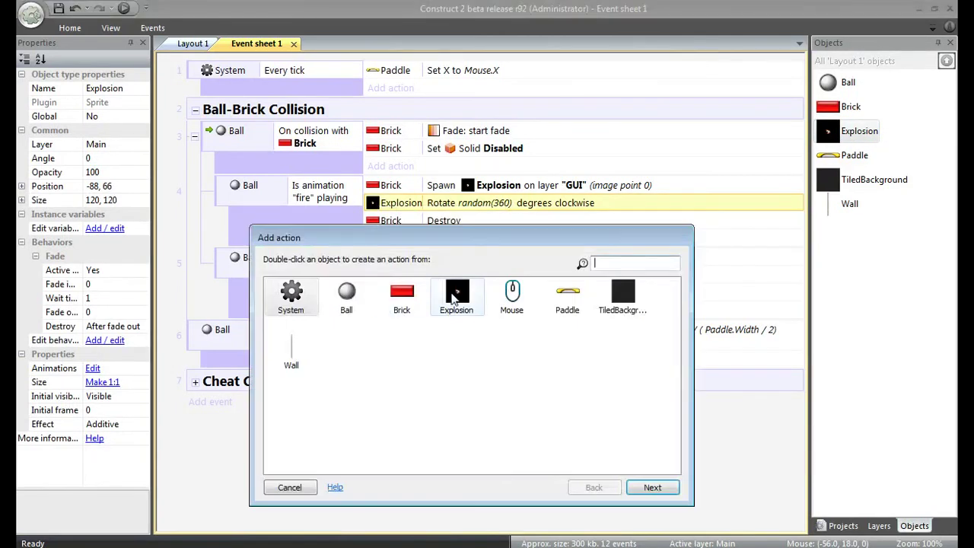
double_click(457, 295)
double_click(323, 368)
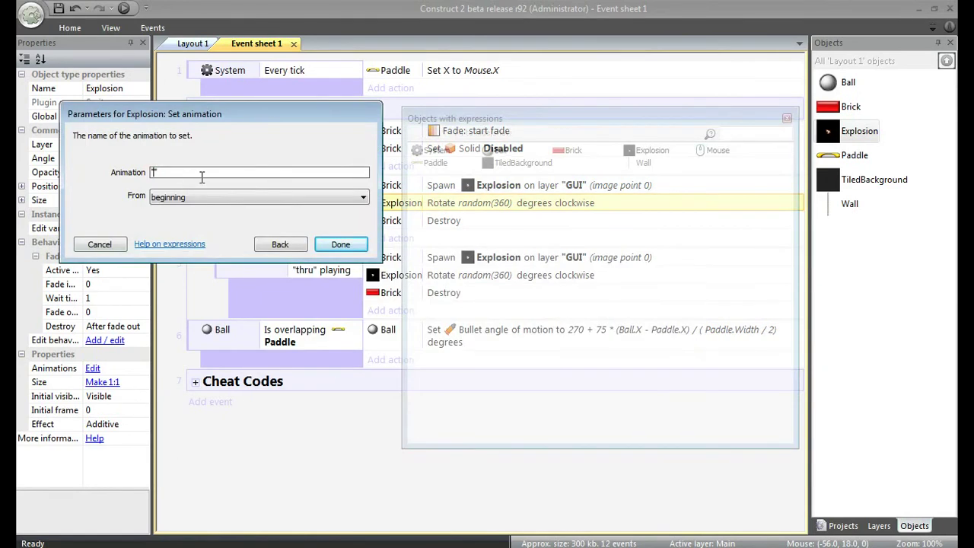
text("red")
key(Return)
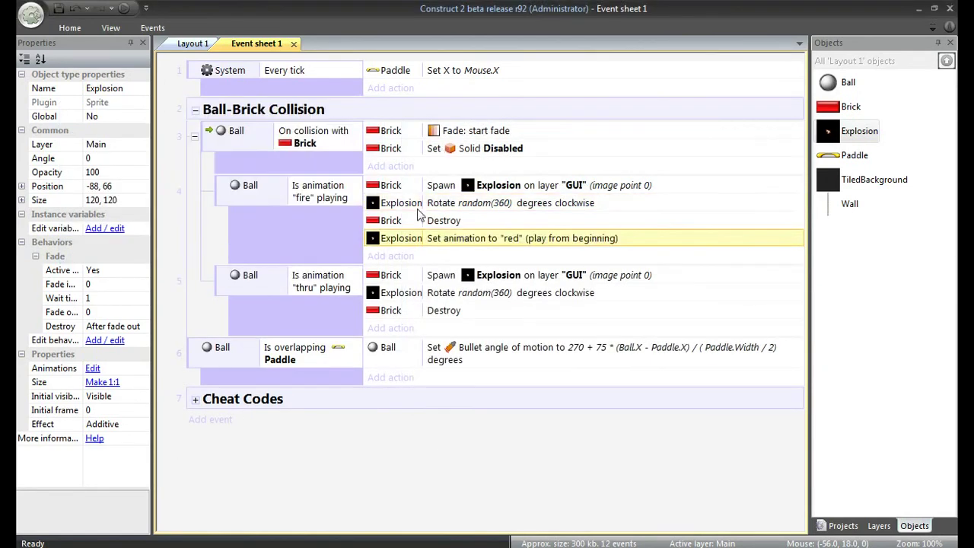
drag(422, 245, 417, 199)
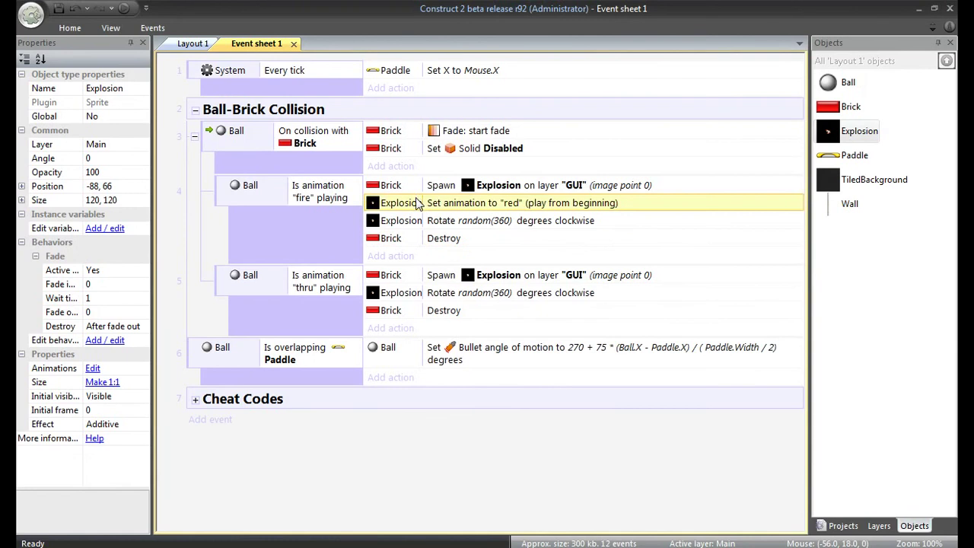
Copy the Set animation action into the thru sub-event as second action and change it to "blue"
key(ctrl+c)
click(336, 282)
key(ctrl+v)
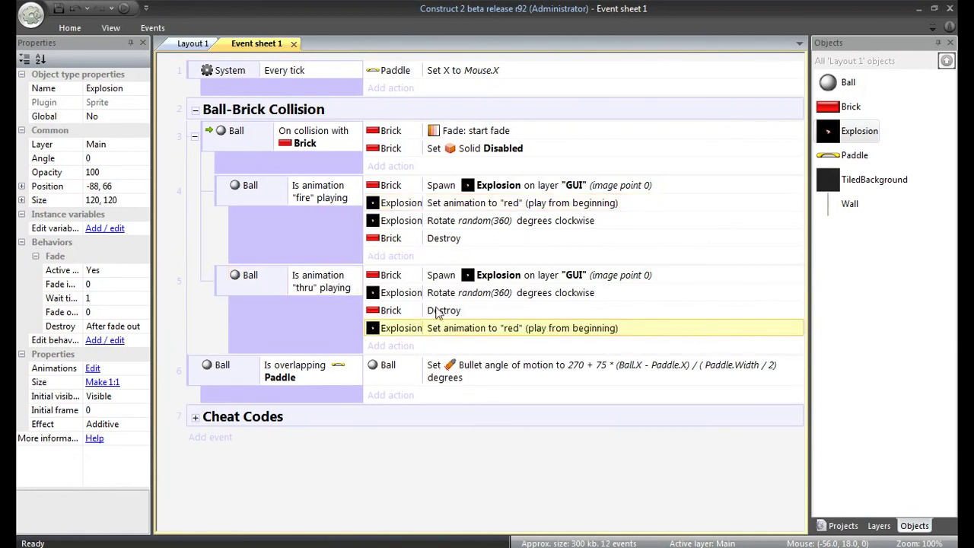
drag(439, 326, 437, 293)
right_click(435, 291)
key(Escape)
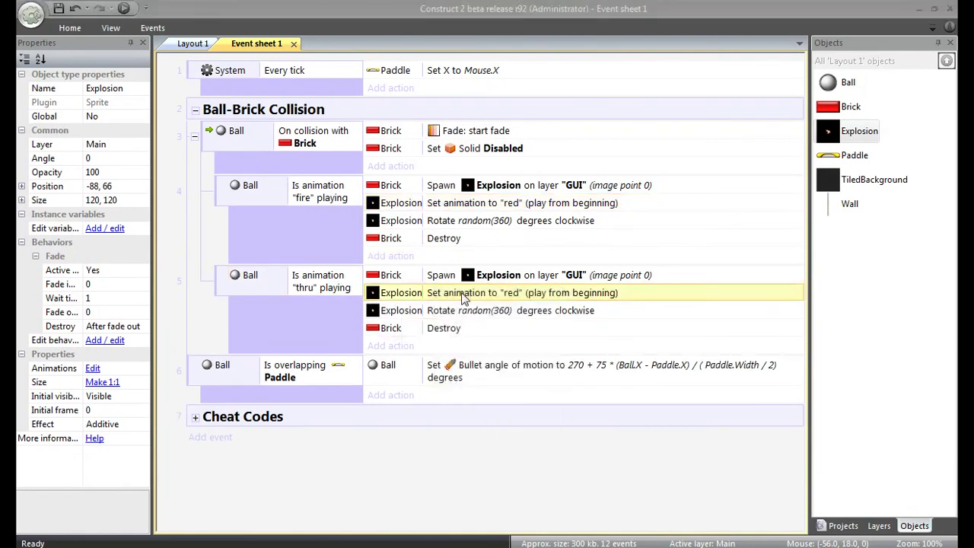
double_click(463, 295)
click(161, 173)
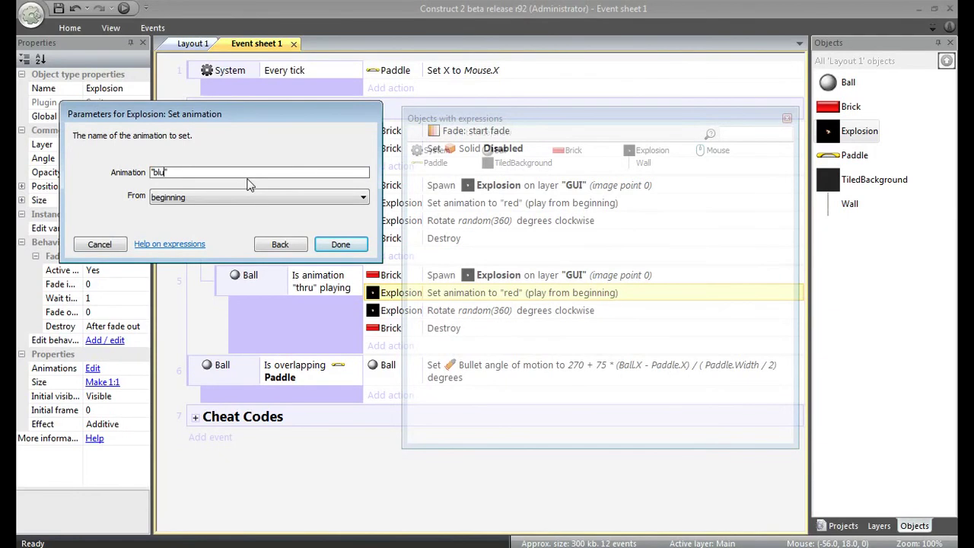
key(Return)
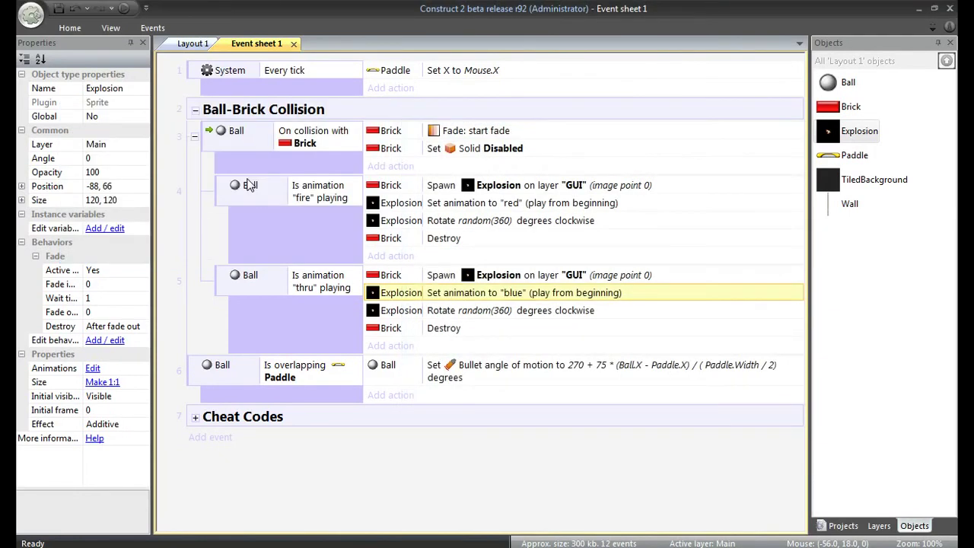
click(397, 311)
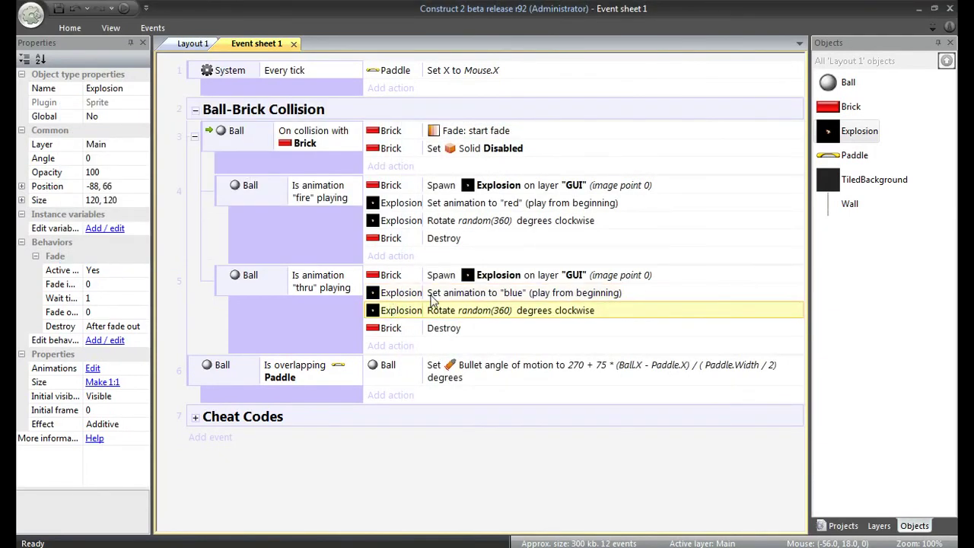
click(430, 300)
Move the System Every tick event below the Cheat Codes group
click(430, 327)
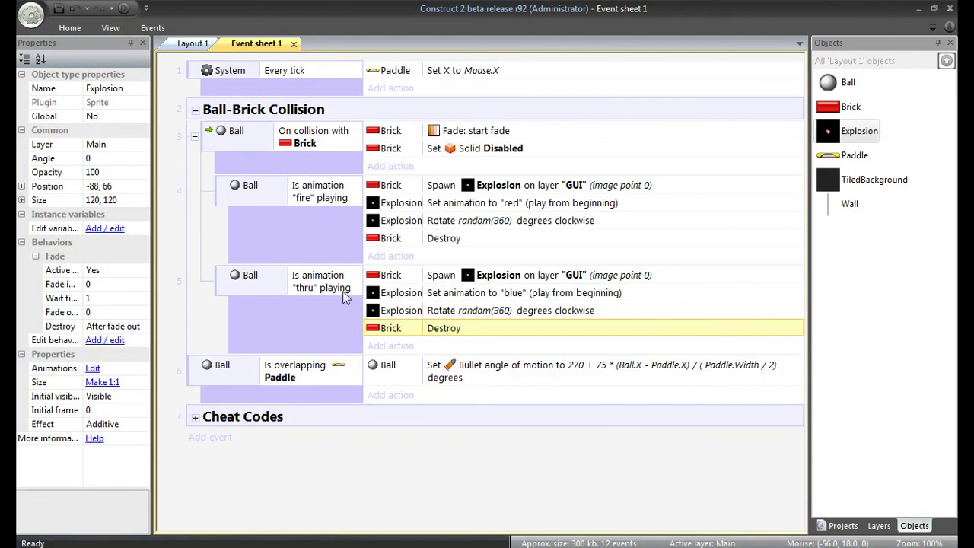
click(255, 384)
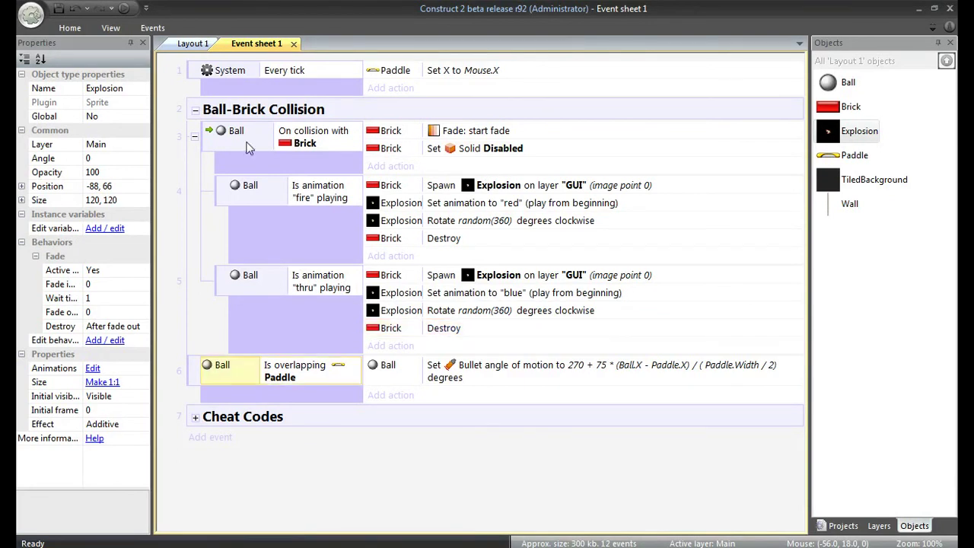
click(195, 71)
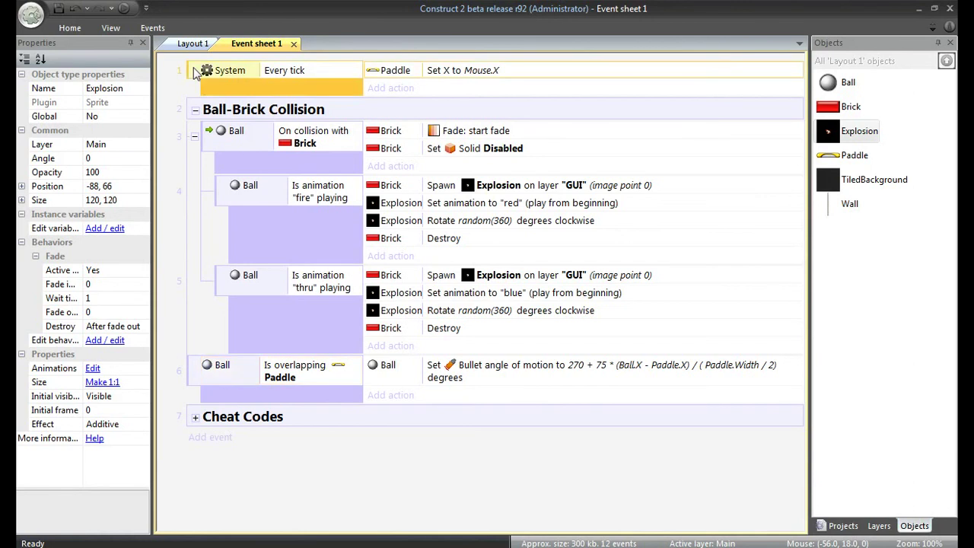
drag(196, 71, 194, 411)
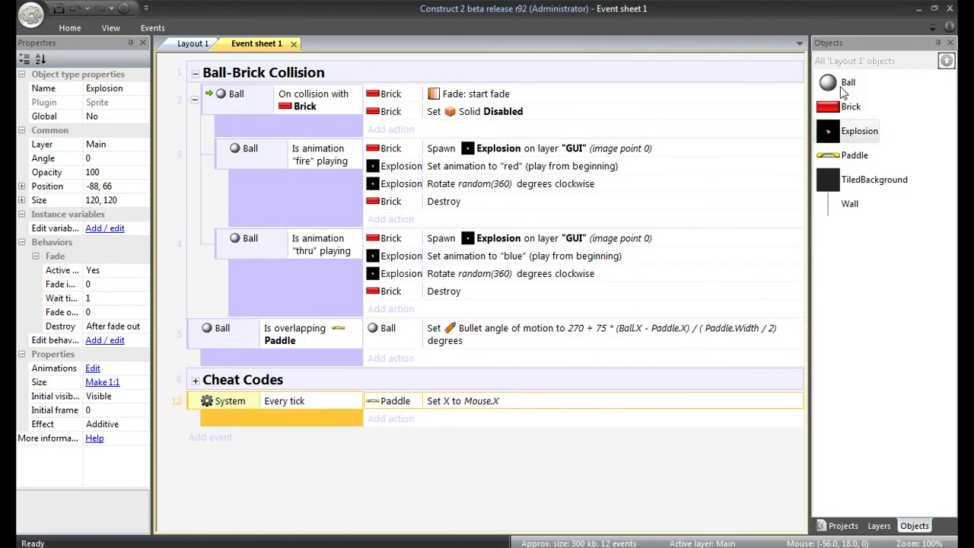
Give the Ball a Number instance variable named Direction with initial value 0
right_click(843, 90)
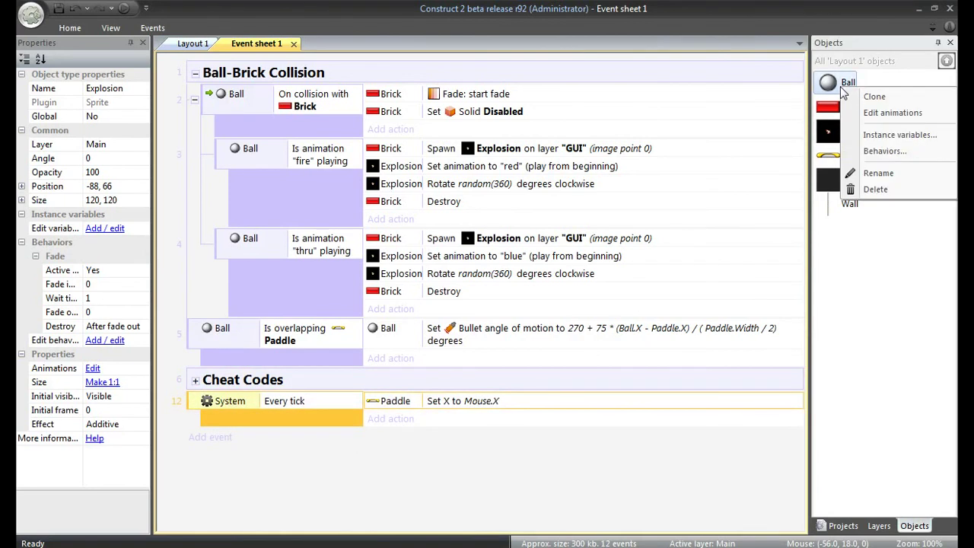
click(884, 137)
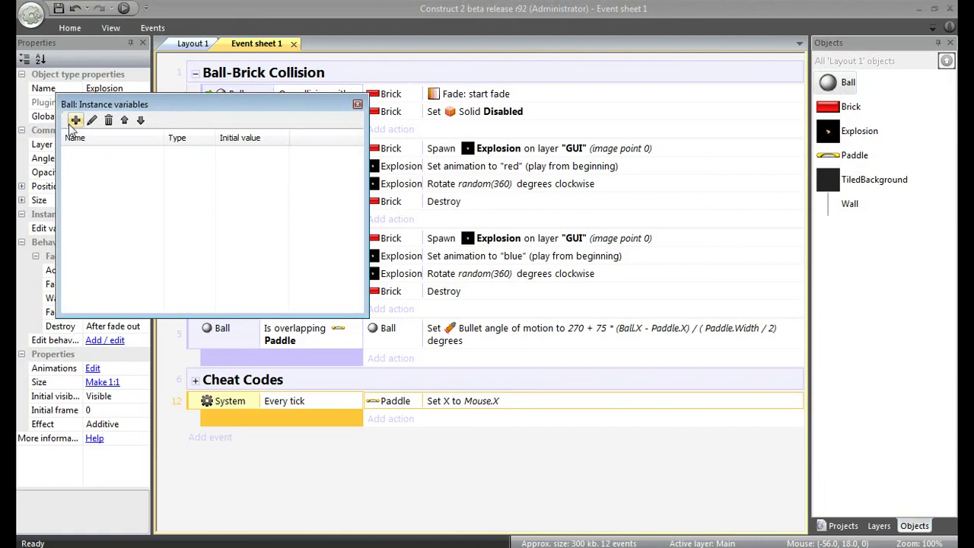
click(75, 120)
text(Direction)
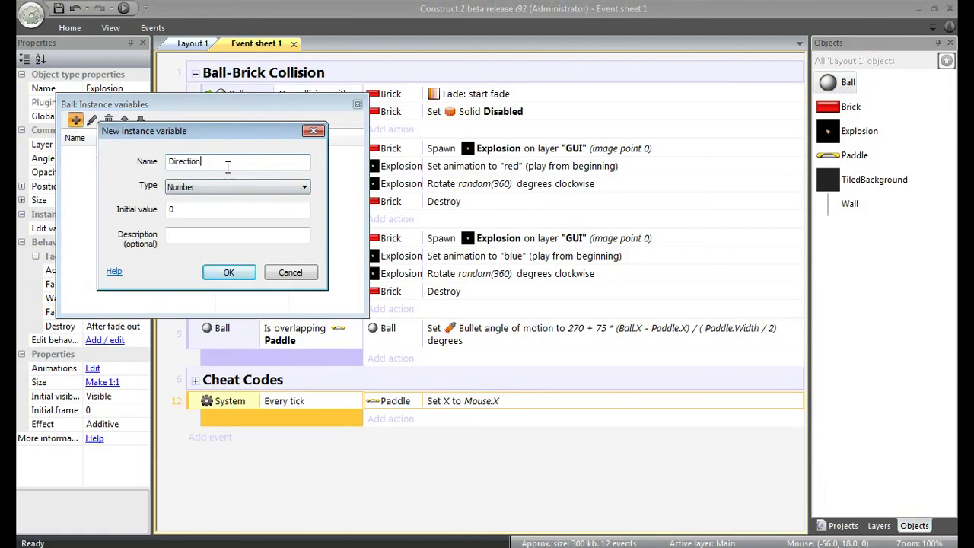
key(Return)
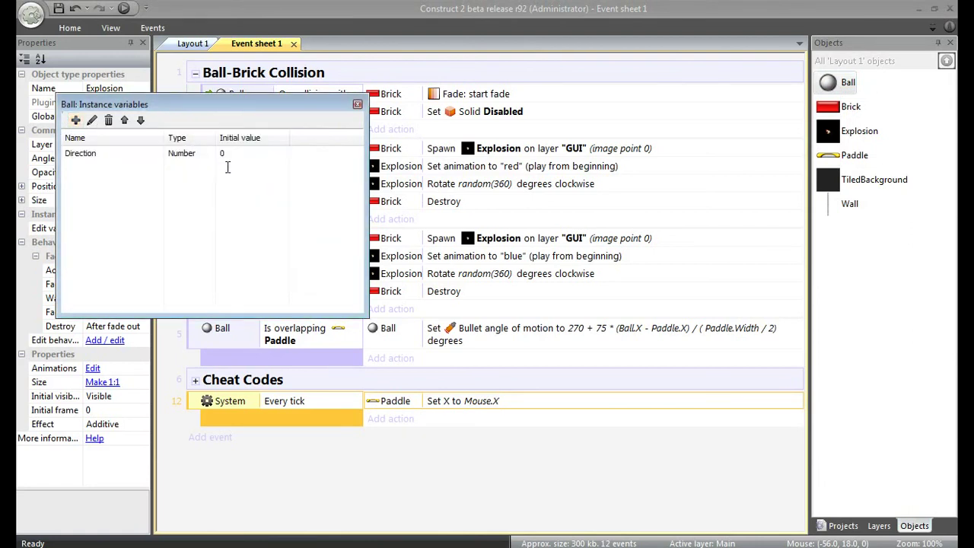
click(357, 104)
Under Every tick, set Ball's Direction variable to Ball.Bullet.AngleOfMotion
click(388, 419)
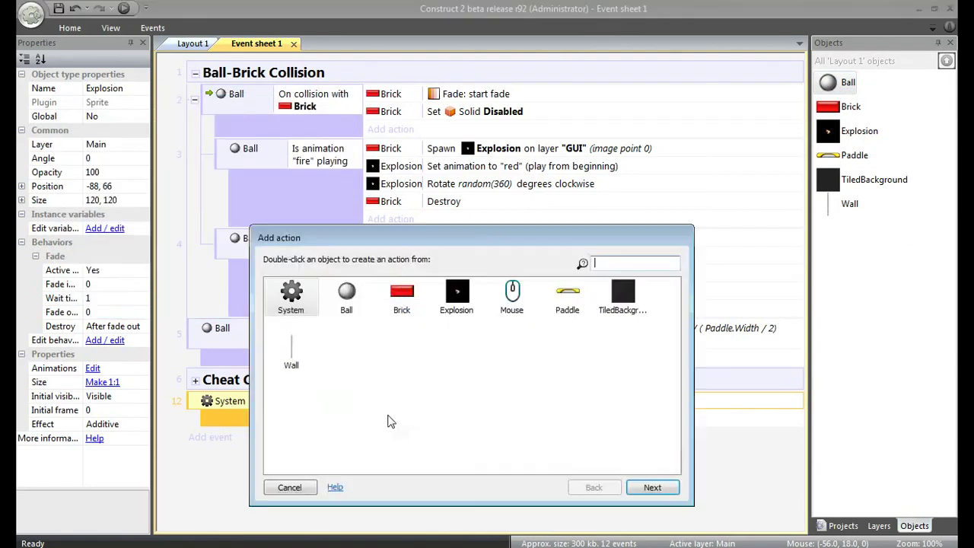
double_click(350, 295)
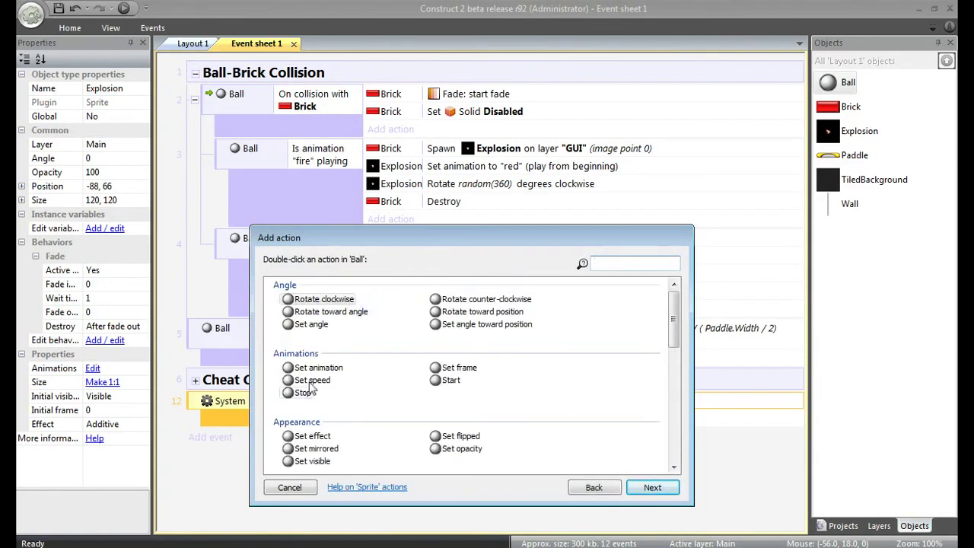
drag(673, 306, 674, 367)
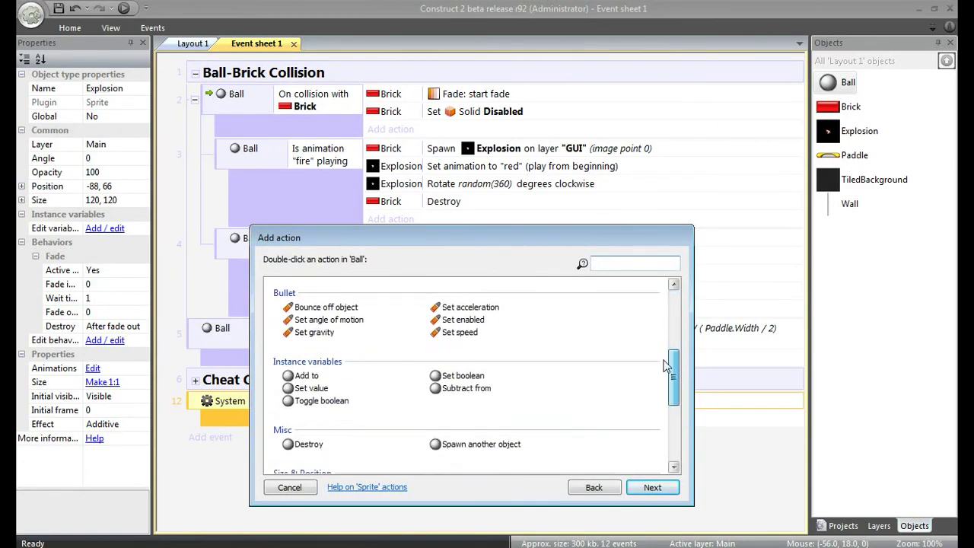
double_click(309, 390)
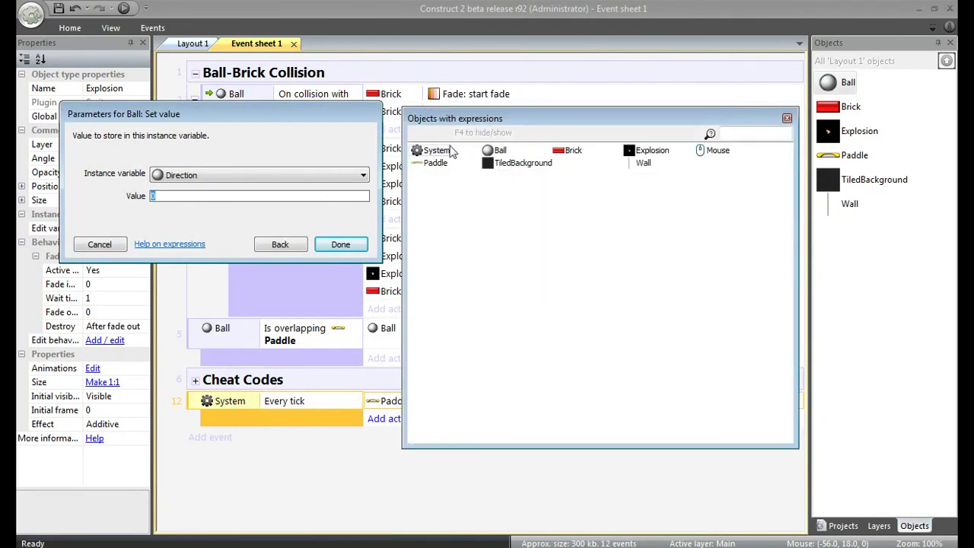
double_click(498, 151)
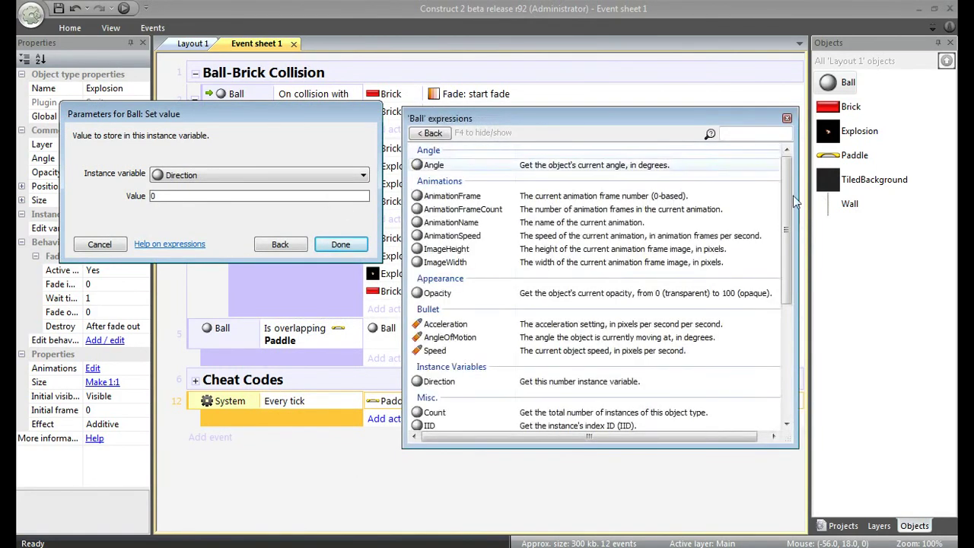
double_click(459, 338)
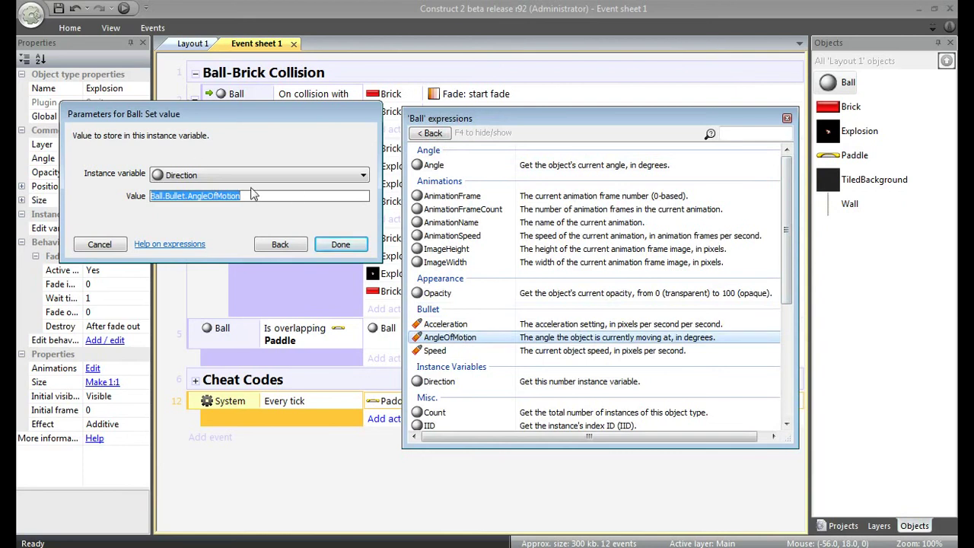
click(342, 246)
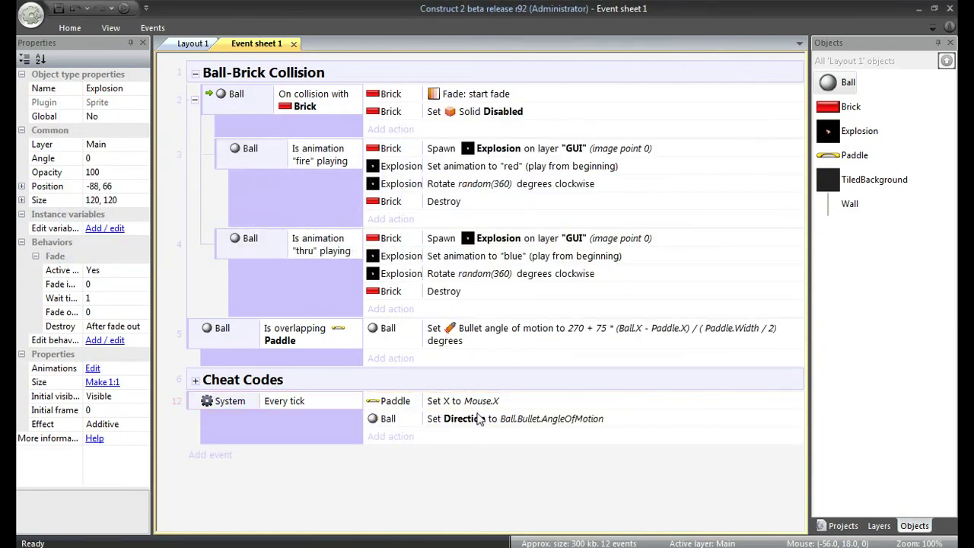
click(478, 425)
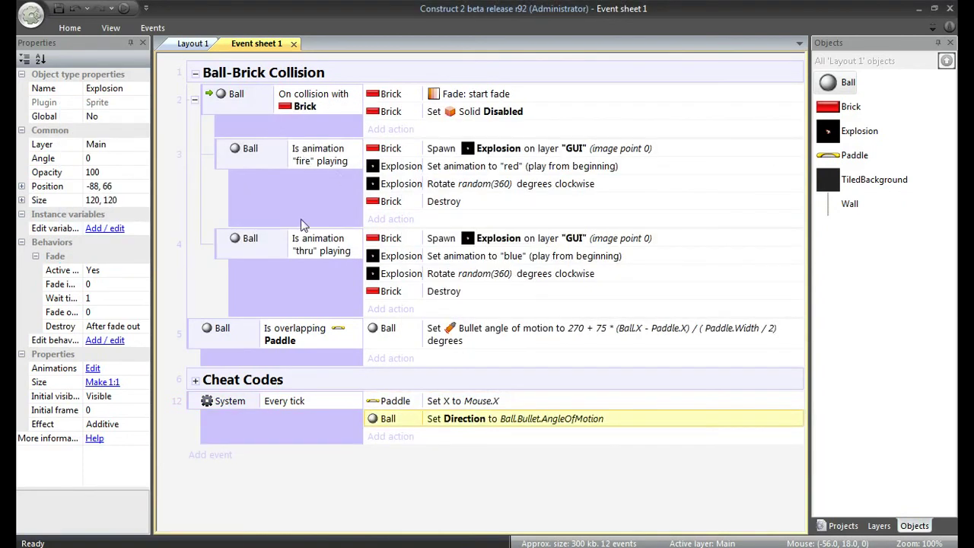
In the thru sub-event, add a Ball Bullet Set angle of motion action with value Ball.Direction
click(268, 251)
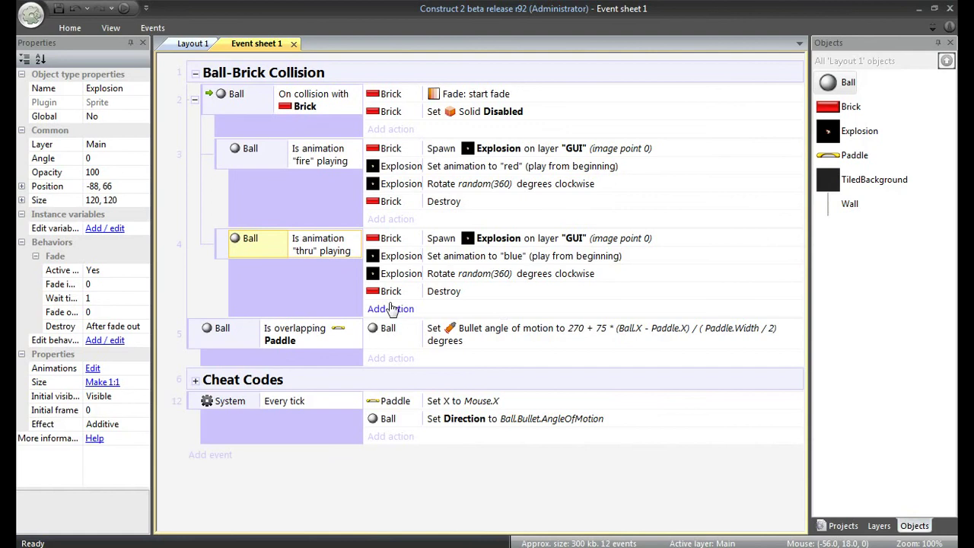
click(391, 308)
double_click(346, 293)
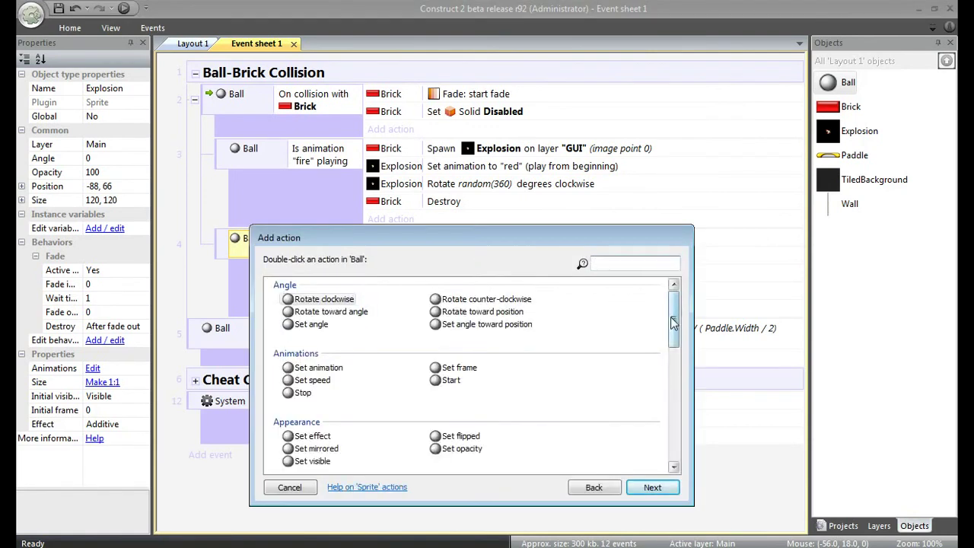
scroll(673, 350, down, 6)
double_click(356, 351)
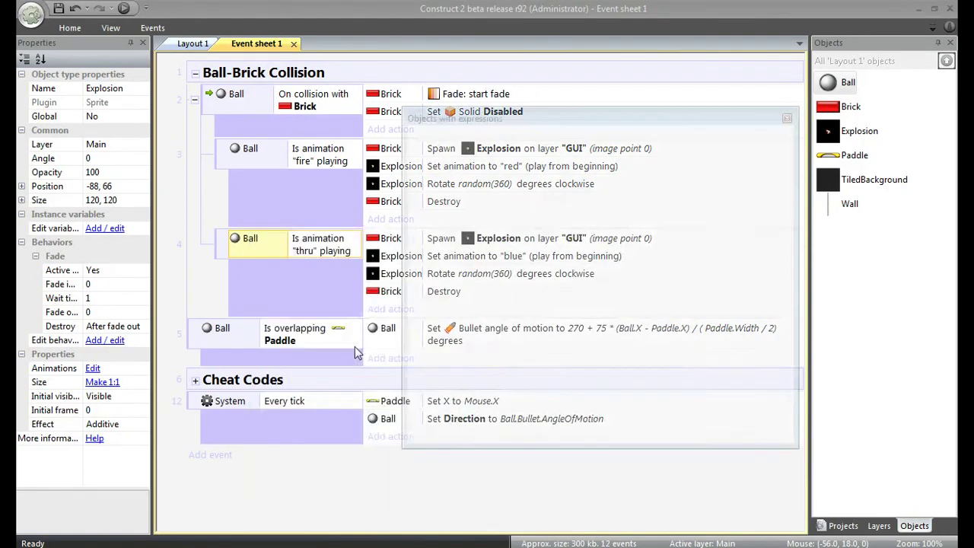
double_click(495, 152)
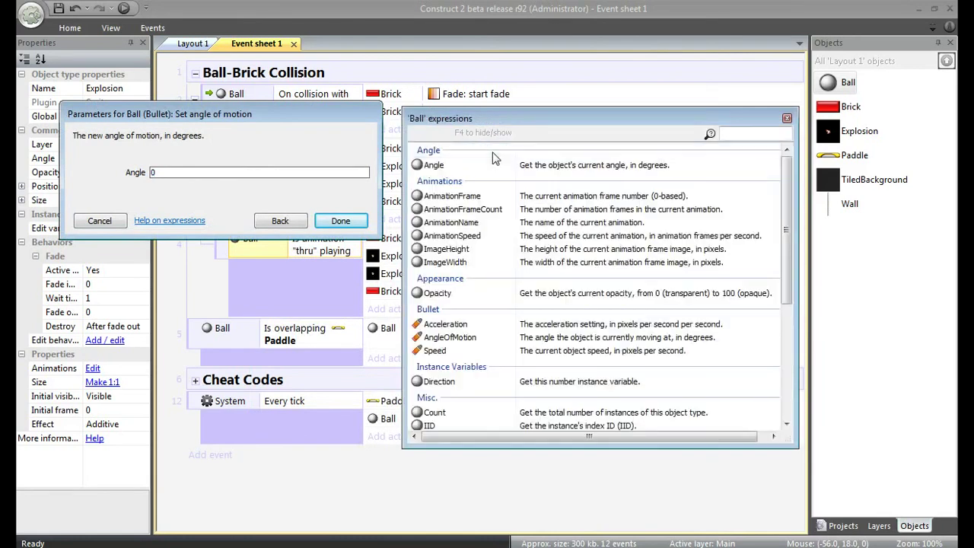
drag(789, 188, 790, 245)
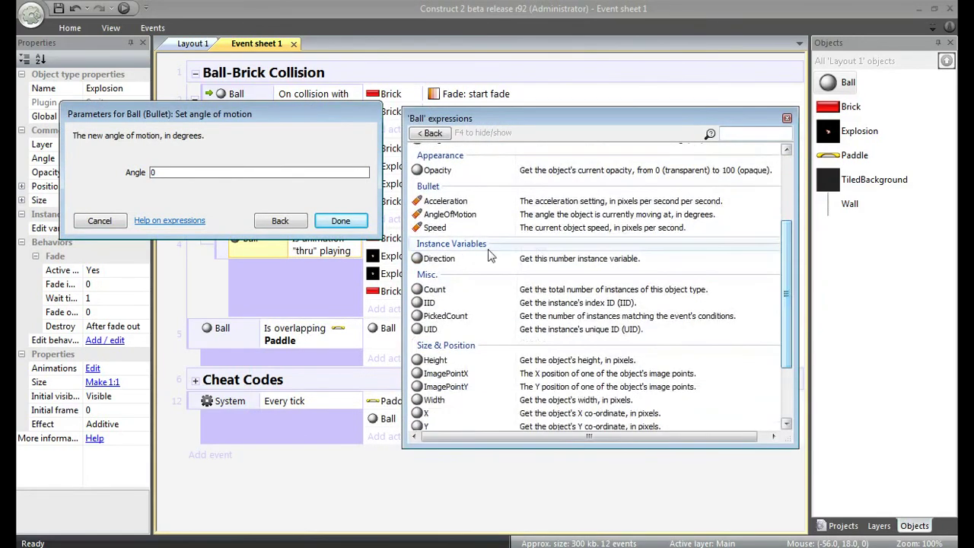
double_click(439, 258)
click(340, 221)
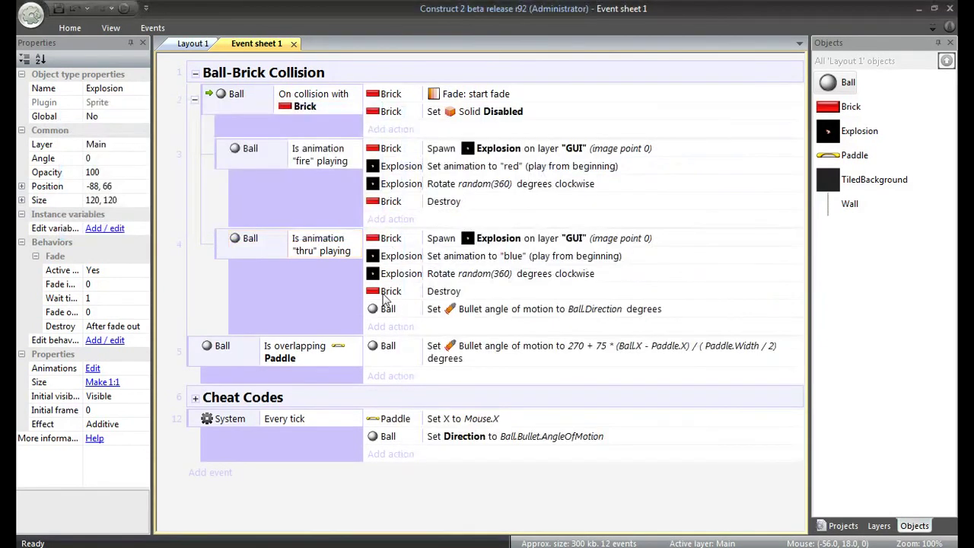